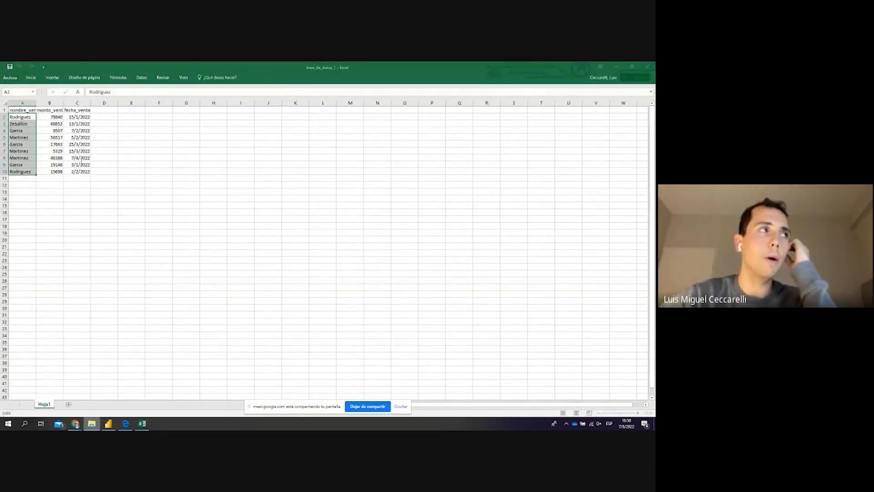
# Select the seller names under nombre_vendedor, then move to the first monto_venta value
pyautogui.click(29, 111)
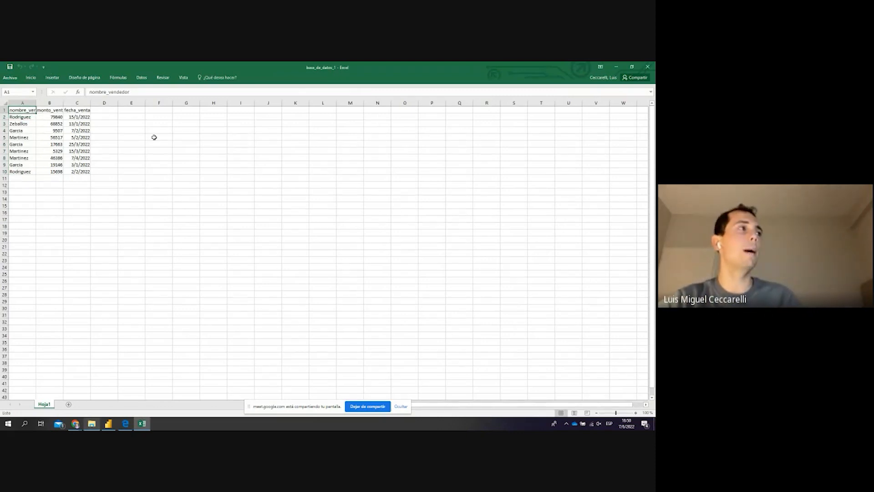
pyautogui.press('Down')
pyautogui.hotkey('ctrl', 'shift', 'Down')
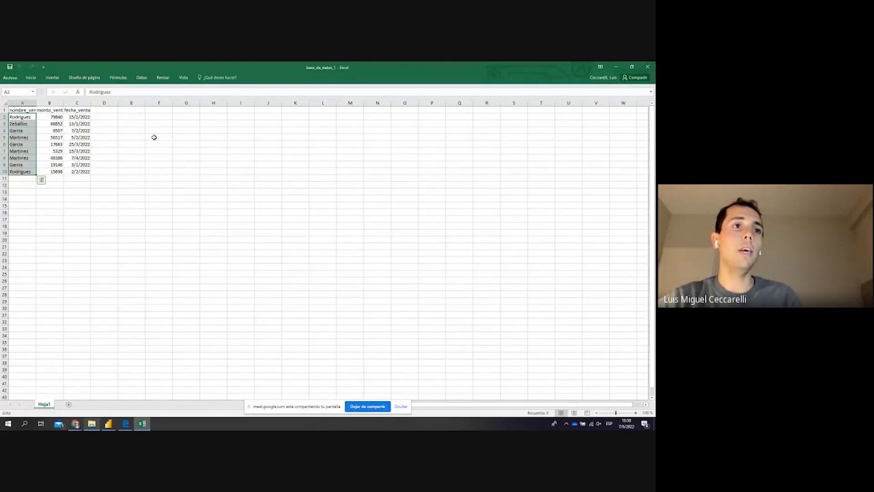
pyautogui.press('Right')
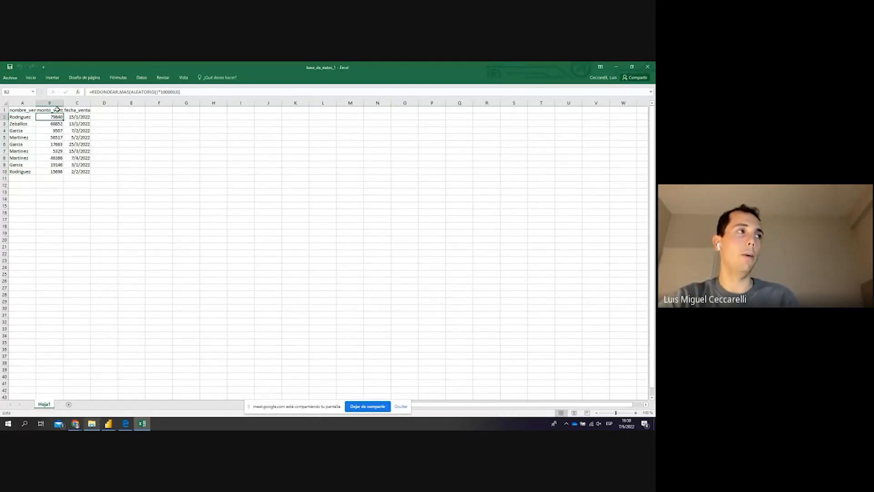
# AutoFit columns A, B and C to fit nombre_vendedor, monto_venta and fecha_venta, checking B2's formula
pyautogui.doubleClick(36, 103)
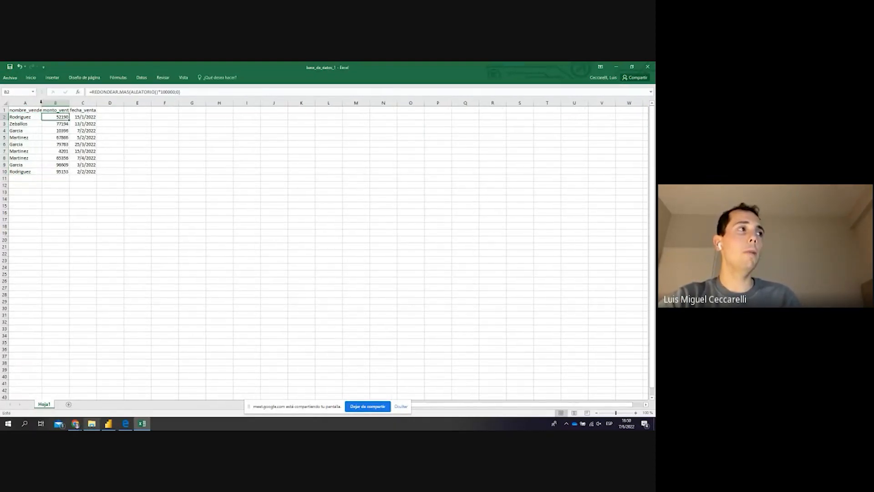
pyautogui.click(26, 111)
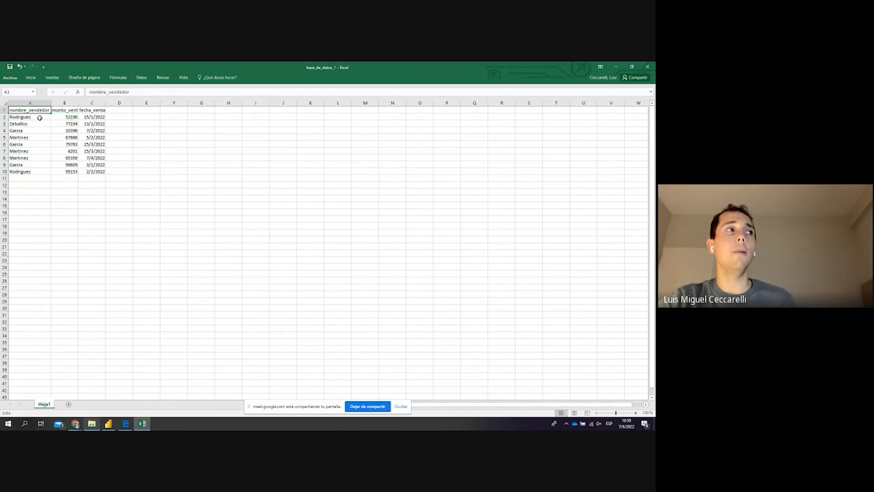
pyautogui.doubleClick(78, 103)
pyautogui.click(79, 115)
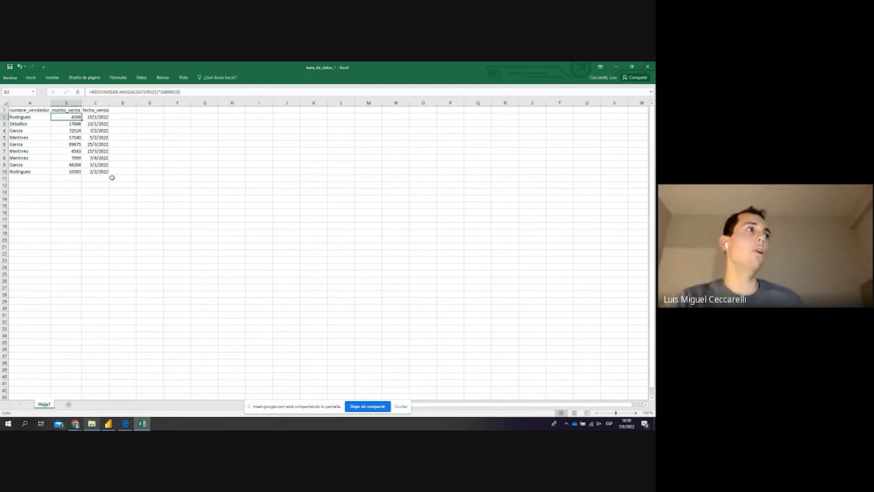
pyautogui.doubleClick(107, 103)
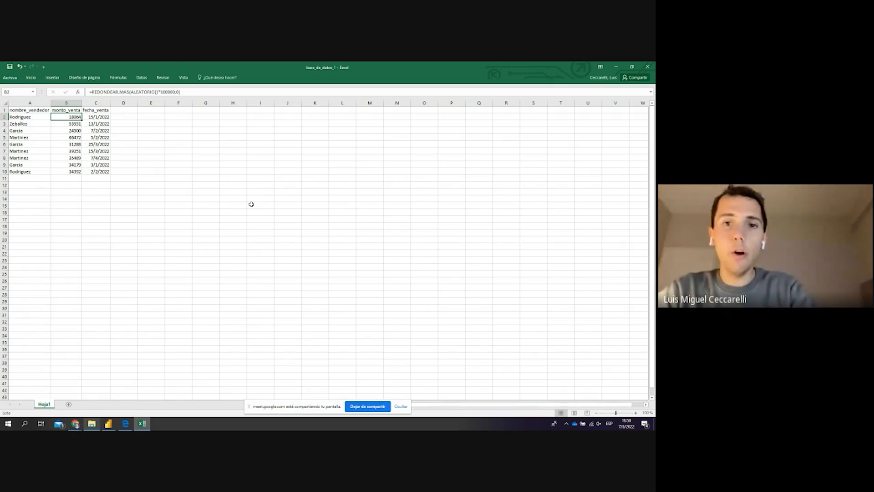
# Open base_de_datos_2 from Descargas and select its nombre_vendedor and zona_venta header cells
pyautogui.hotkey('alt', 'Tab')
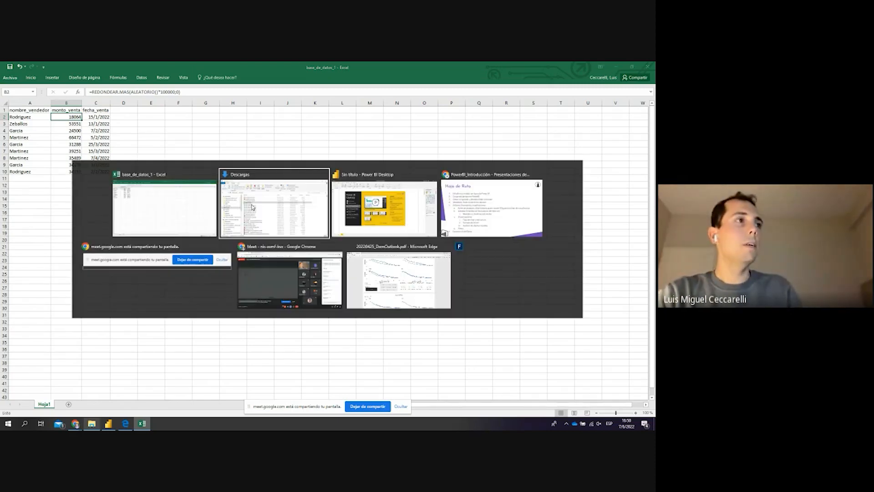
pyautogui.press('Down')
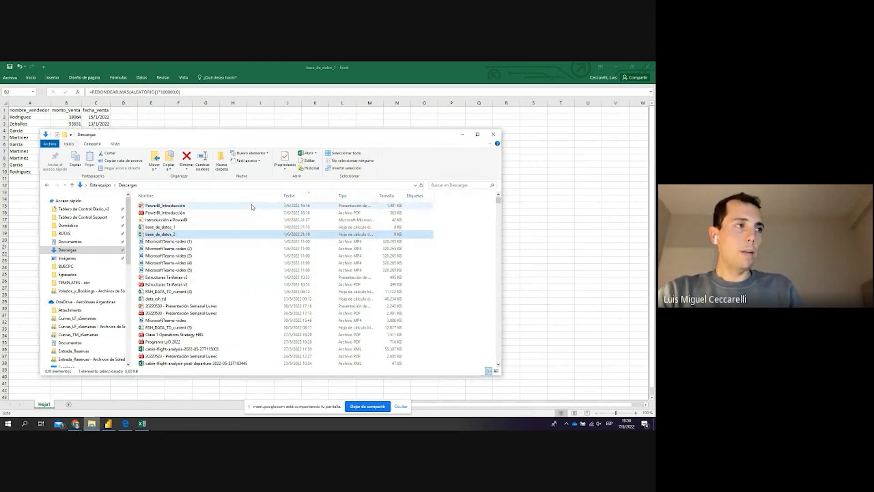
pyautogui.press('Return')
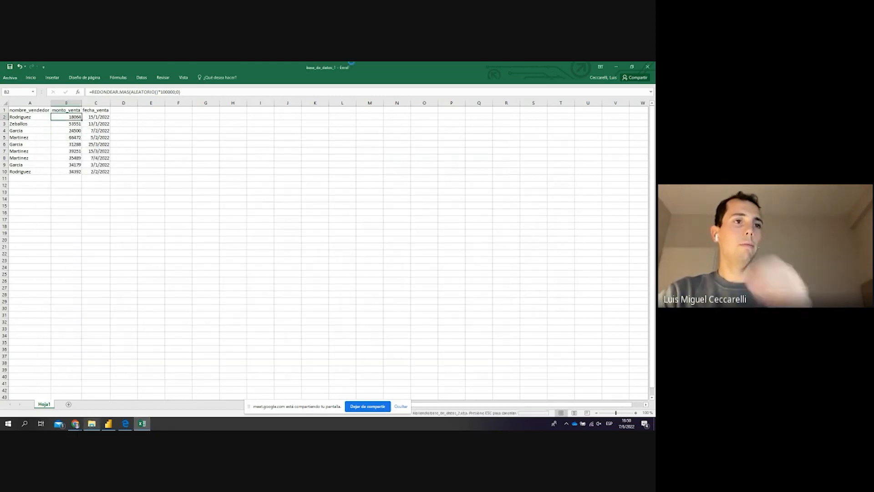
pyautogui.click(196, 254)
pyautogui.click(23, 117)
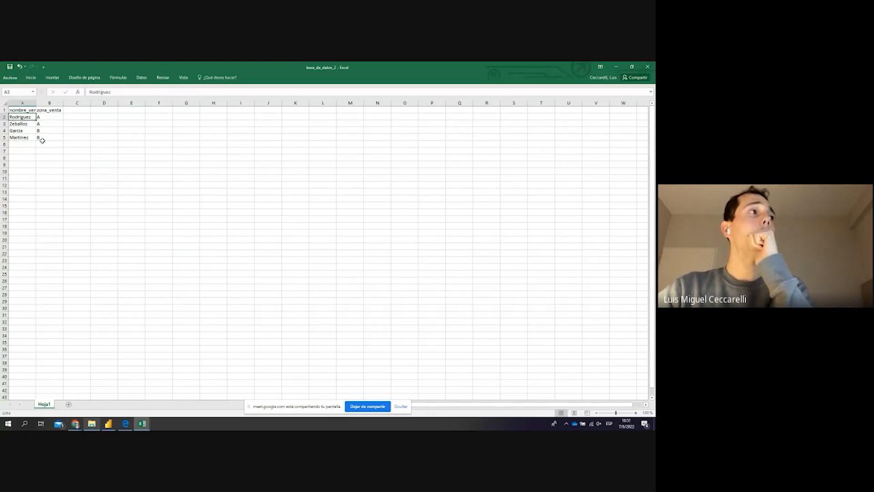
pyautogui.click(25, 110)
pyautogui.click(54, 111)
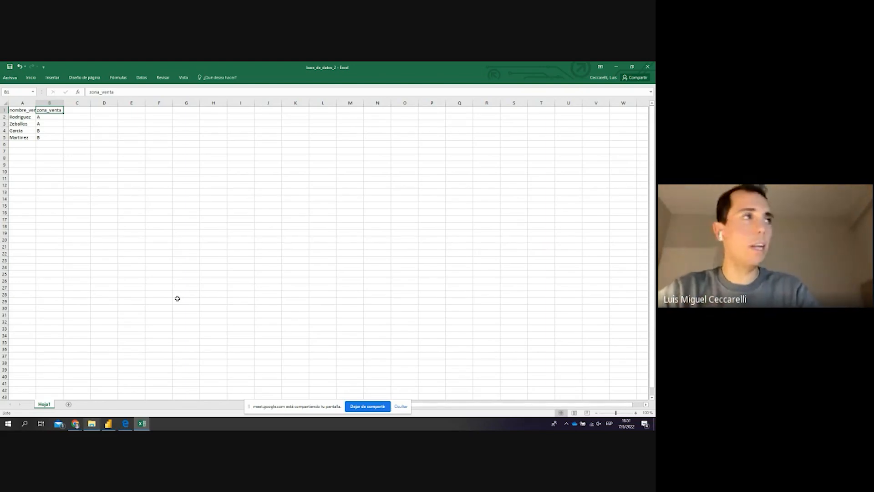
# Zoom into the base_de_datos_2 table and select the nombre_vendedor header cell
pyautogui.scroll(1, 47, 140)
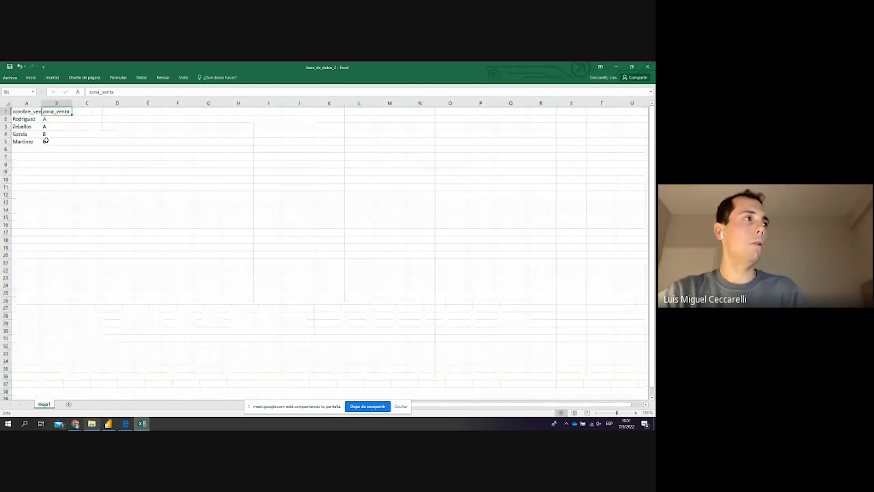
pyautogui.scroll(2, 46, 140)
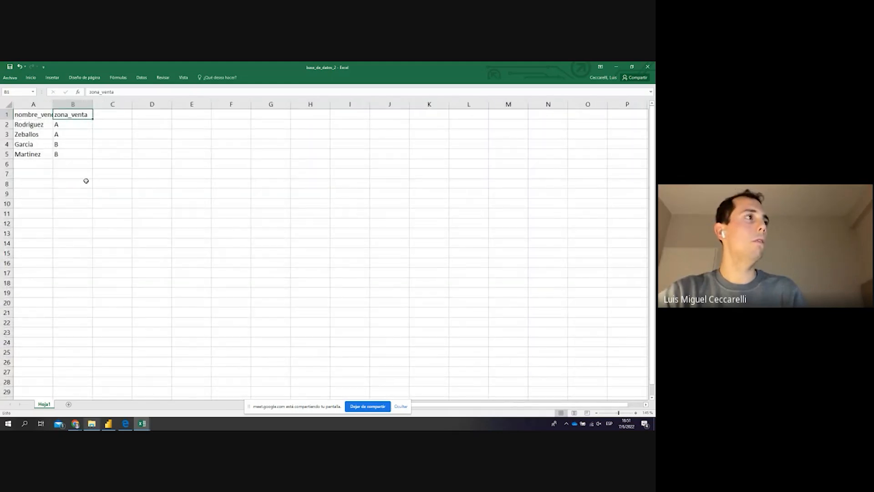
pyautogui.click(46, 112)
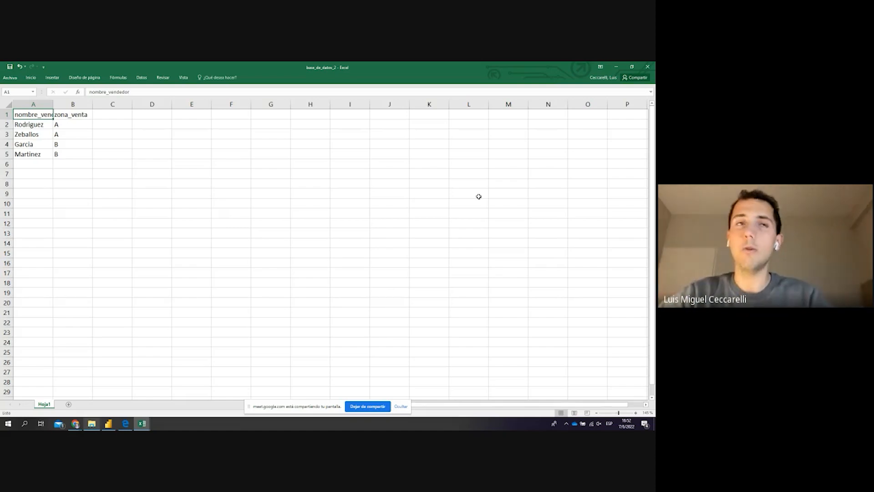
# Minimise both workbooks and the Downloads window, close the start screen, and show Obtener datos sources
pyautogui.click(616, 66)
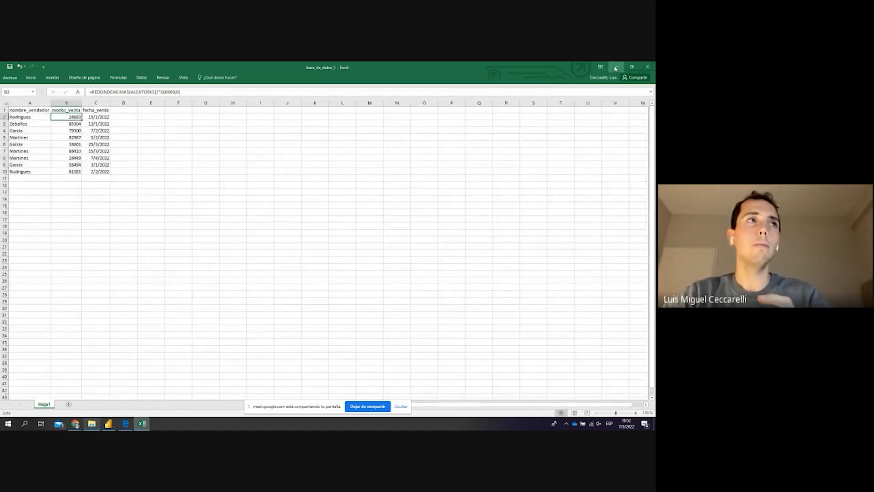
pyautogui.click(616, 66)
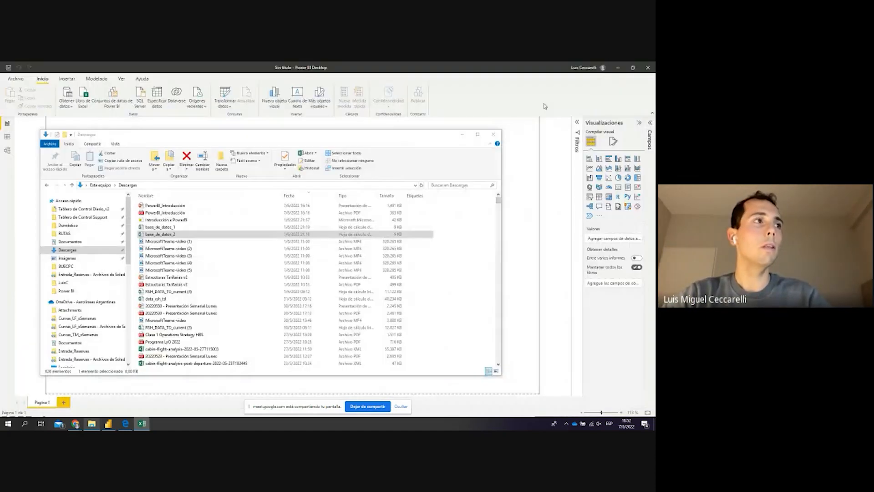
pyautogui.click(462, 135)
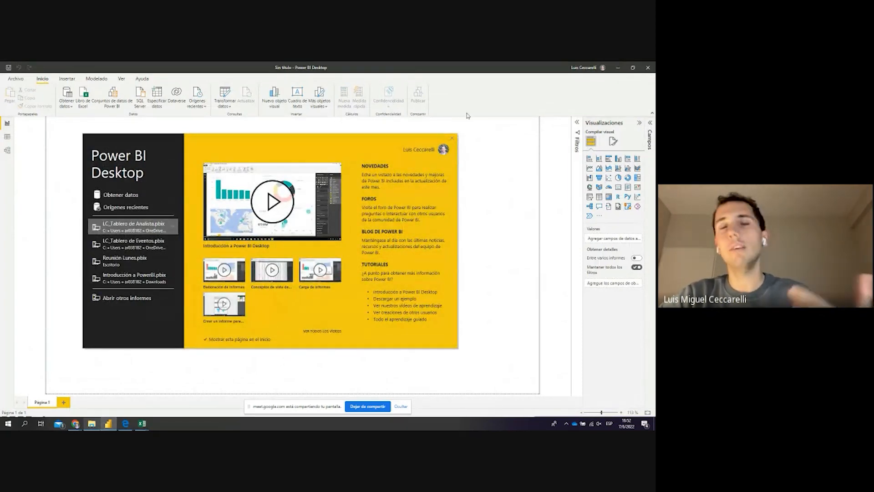
pyautogui.click(452, 138)
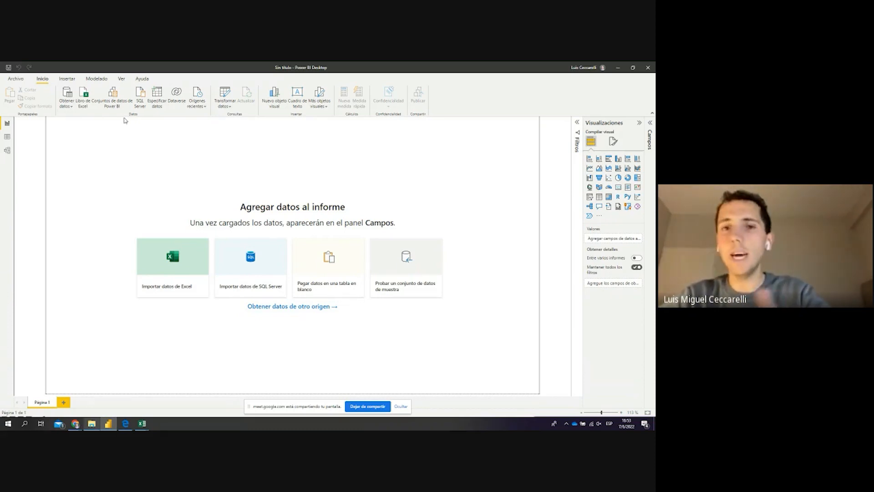
pyautogui.click(70, 107)
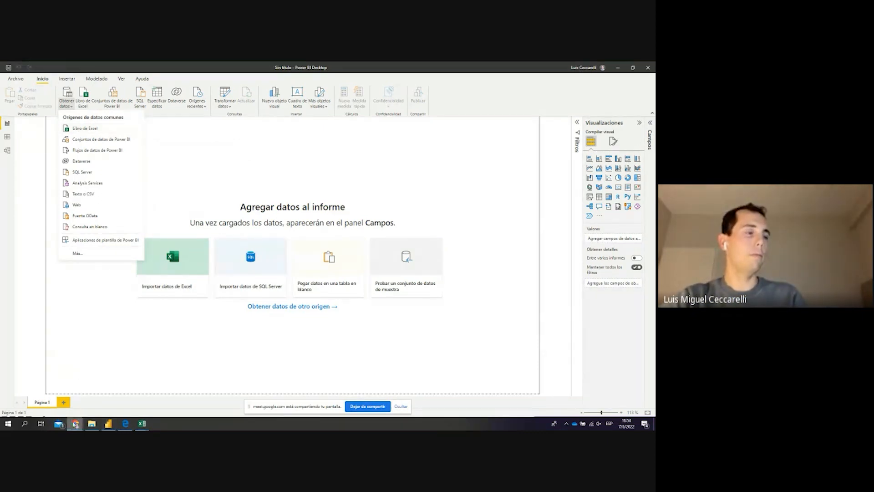
pyautogui.click(75, 423)
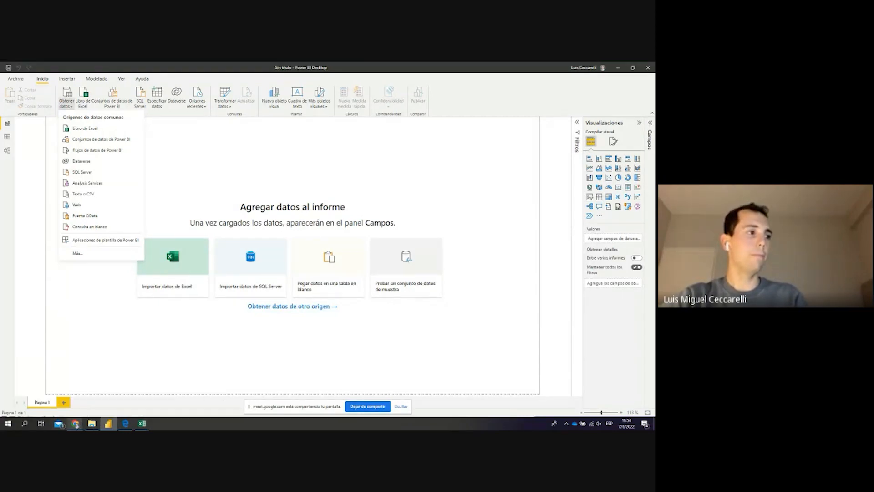
pyautogui.moveTo(76, 424)
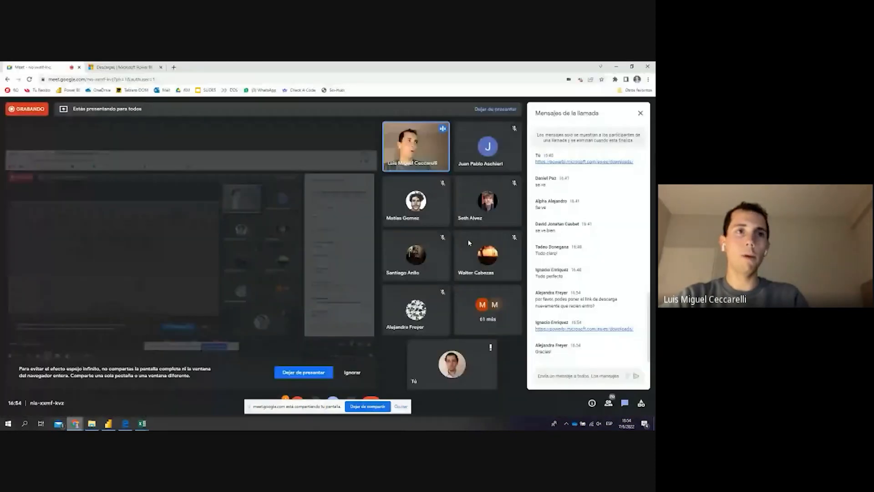
pyautogui.click(120, 399)
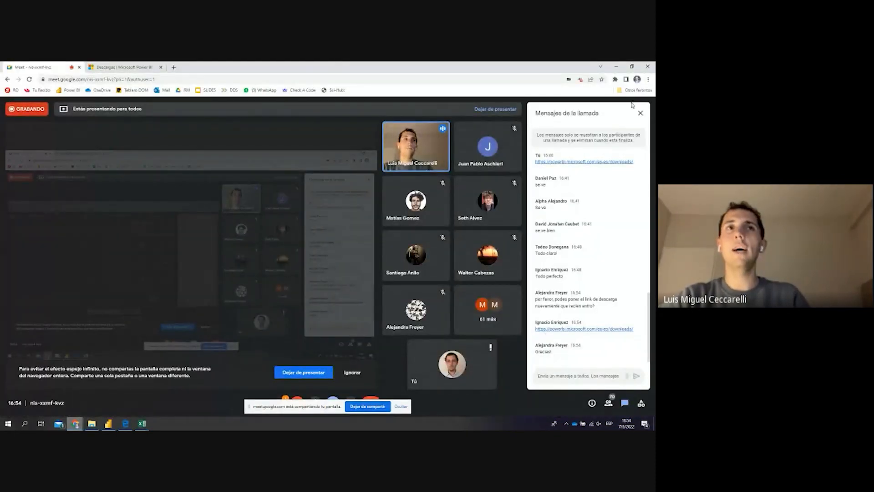
pyautogui.hotkey('alt', 'Tab')
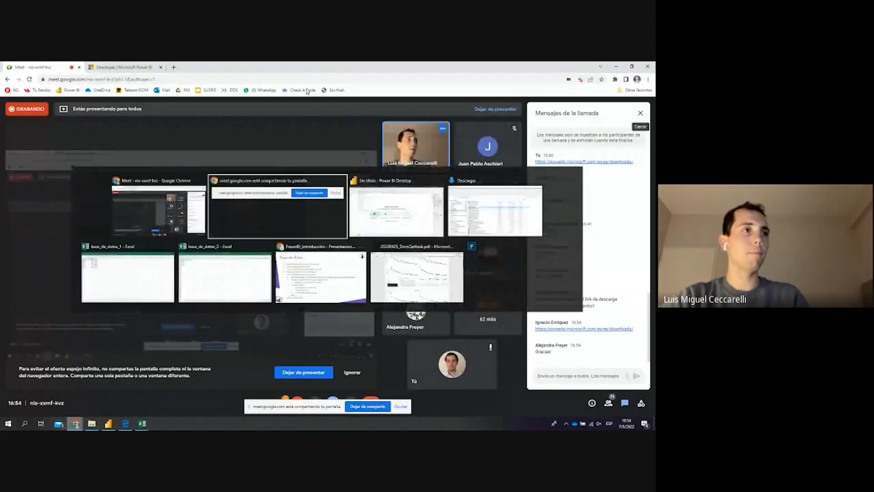
pyautogui.hotkey('alt', 'Tab')
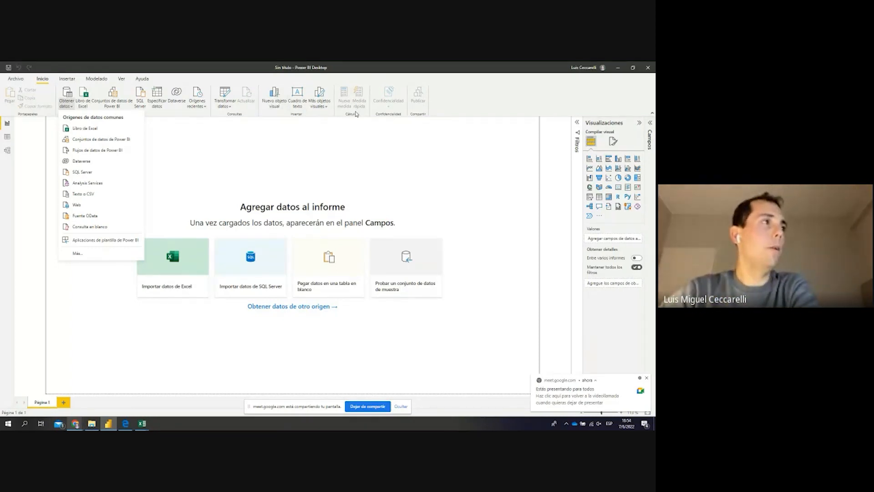
# Choose Libro de Excel and open base_de_datos_1 from the Descargas folder
pyautogui.click(92, 131)
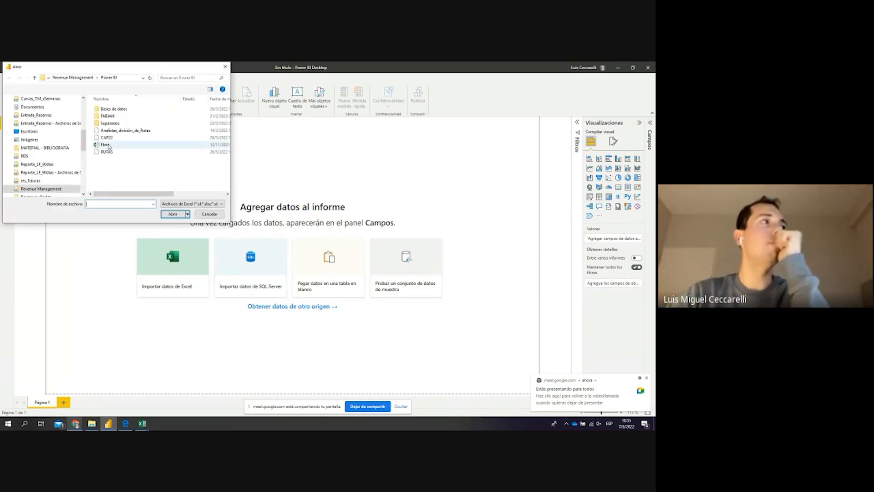
pyautogui.moveTo(85, 146); pyautogui.dragTo(85, 112)
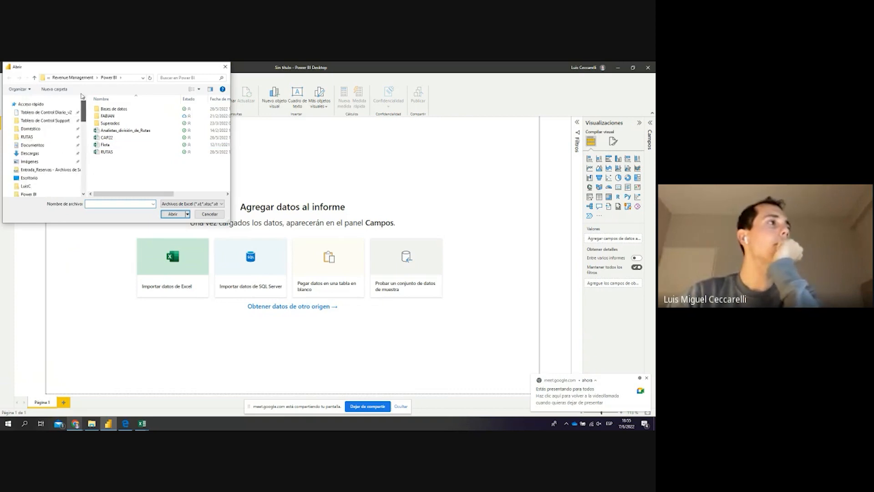
pyautogui.click(38, 153)
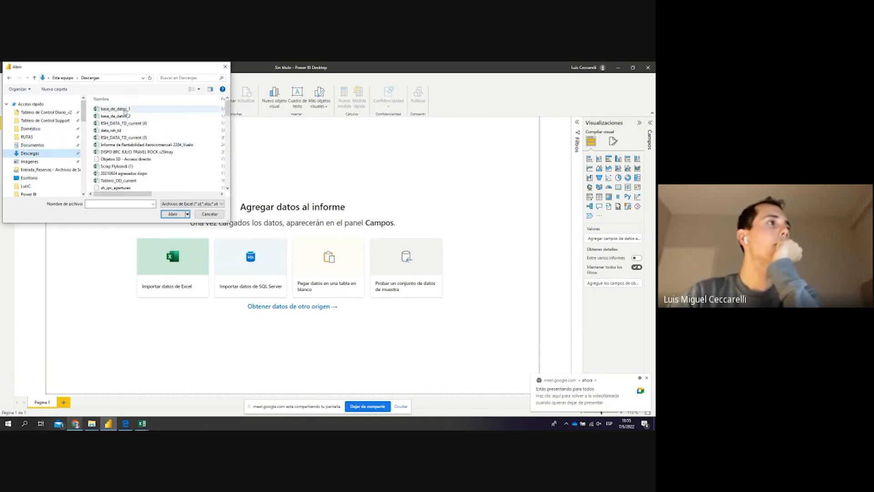
pyautogui.click(119, 108)
pyautogui.click(121, 115)
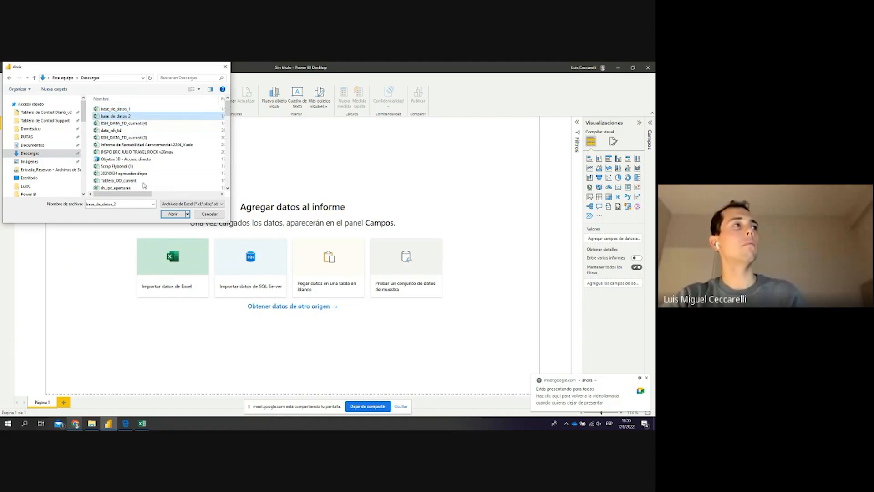
pyautogui.click(176, 217)
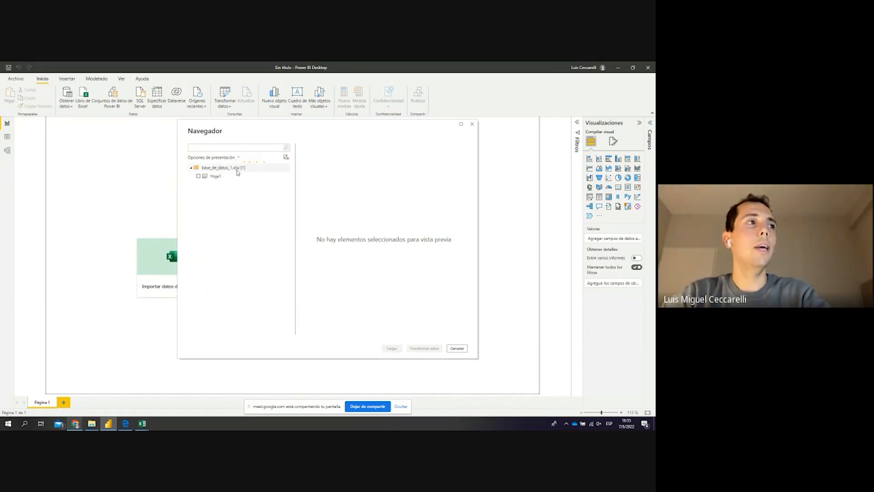
# Tick the Hoja1 sheet in the Navigator to preview its sales data
pyautogui.click(198, 177)
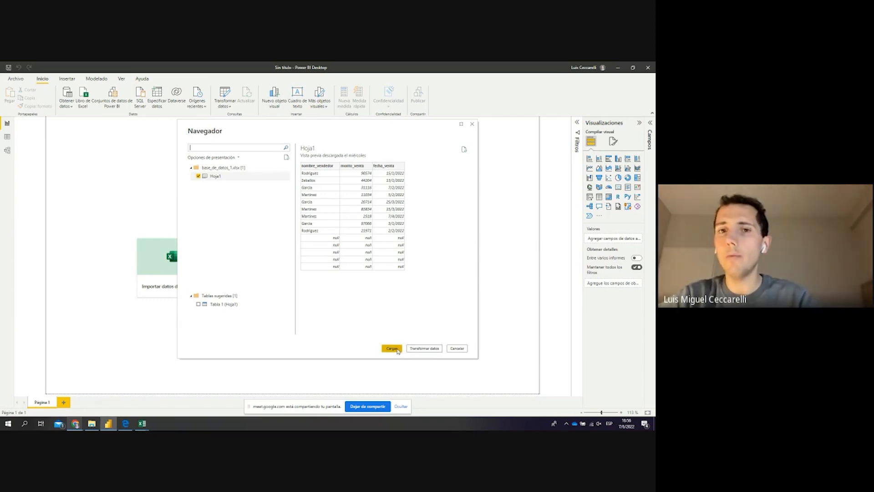
# Glance at the Google Meet call and return to Power BI
pyautogui.hotkey('alt', 'Tab')
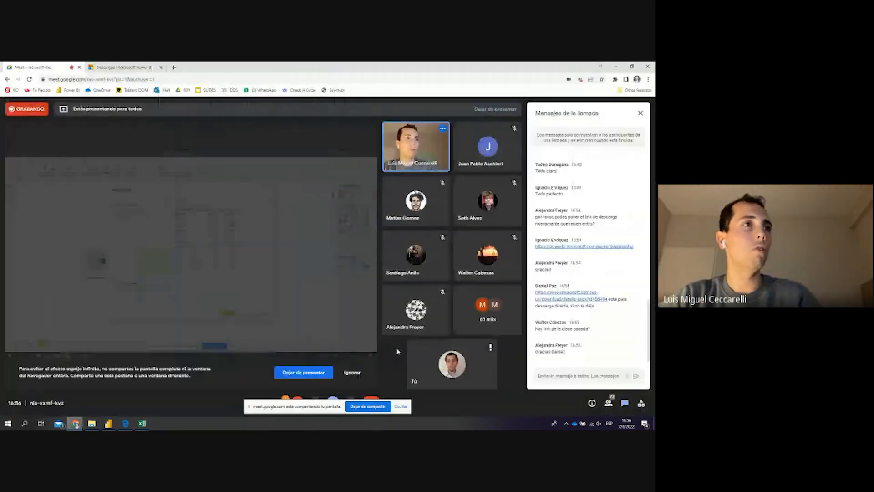
pyautogui.hotkey('alt', 'Tab')
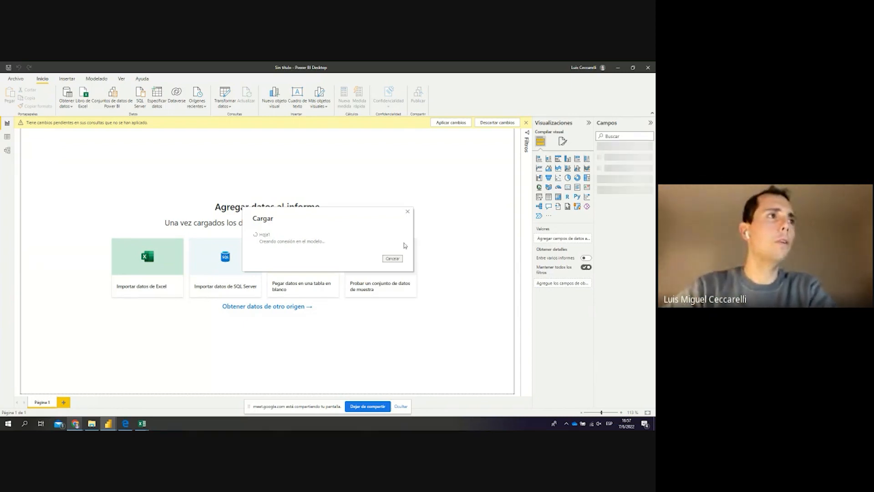
# Hide the screen-sharing notice, then bring the Google Meet call forward from the Chrome taskbar icon
pyautogui.click(400, 406)
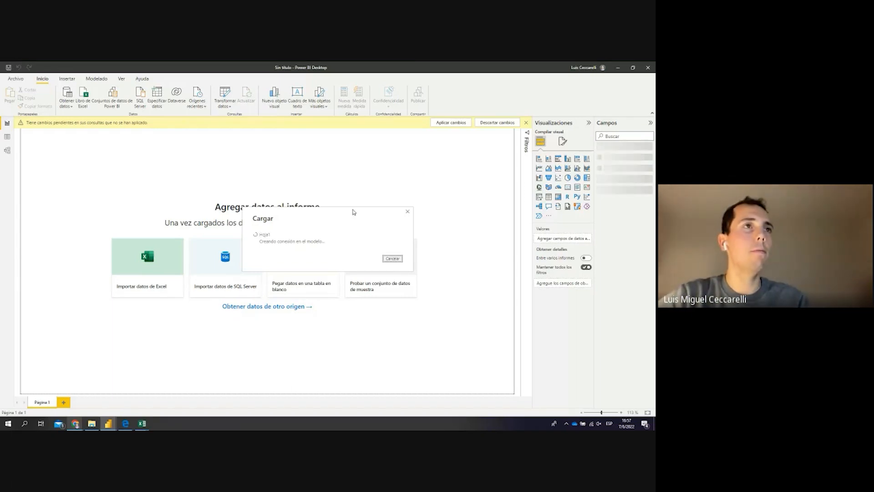
pyautogui.hotkey('alt', 'Tab')
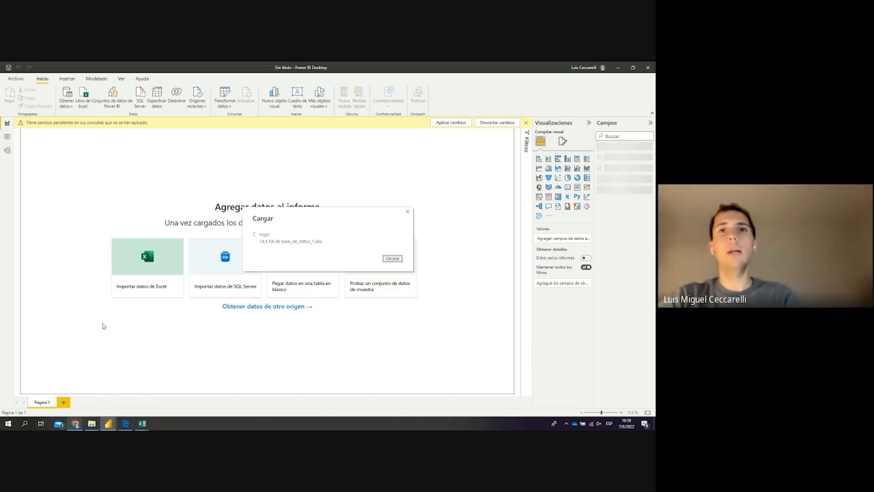
pyautogui.hotkey('alt', 'Tab')
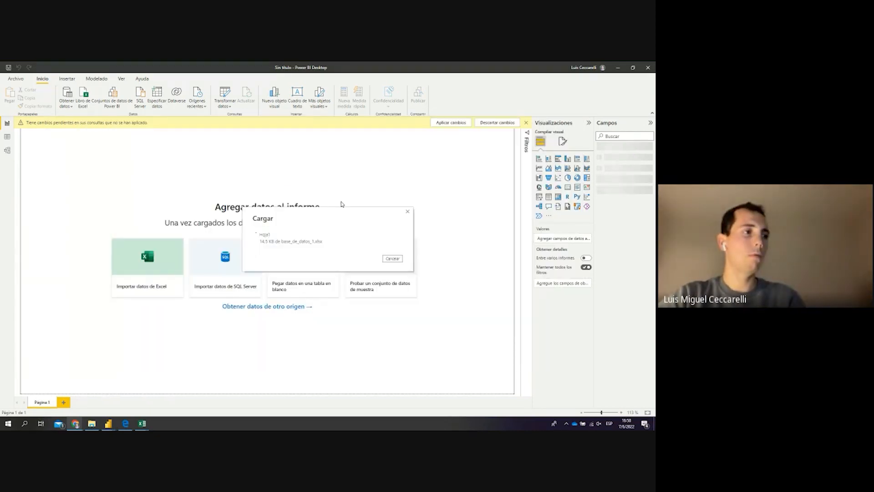
pyautogui.click(73, 426)
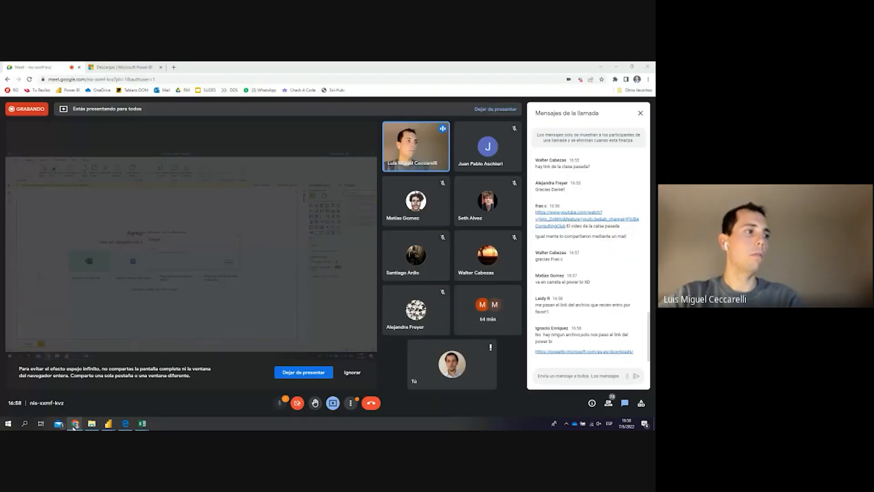
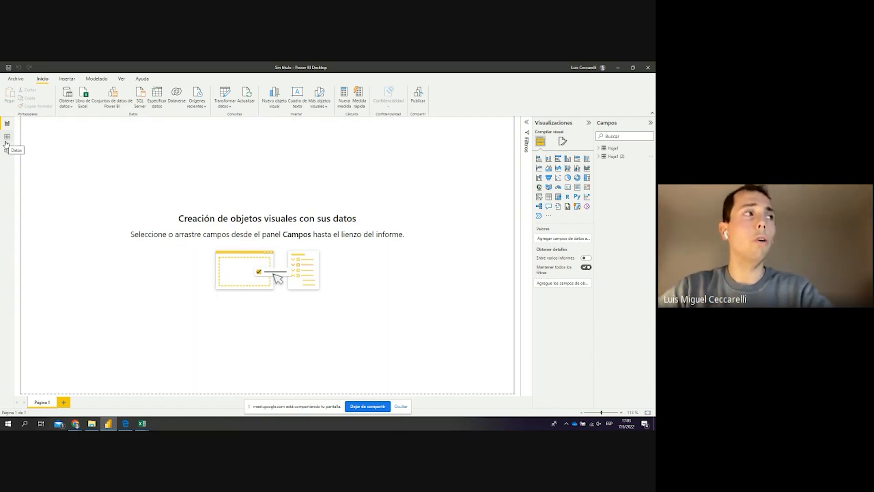
# Switch to Data view and open the Hoja1 table, expanding its field list in Campos
pyautogui.click(6, 142)
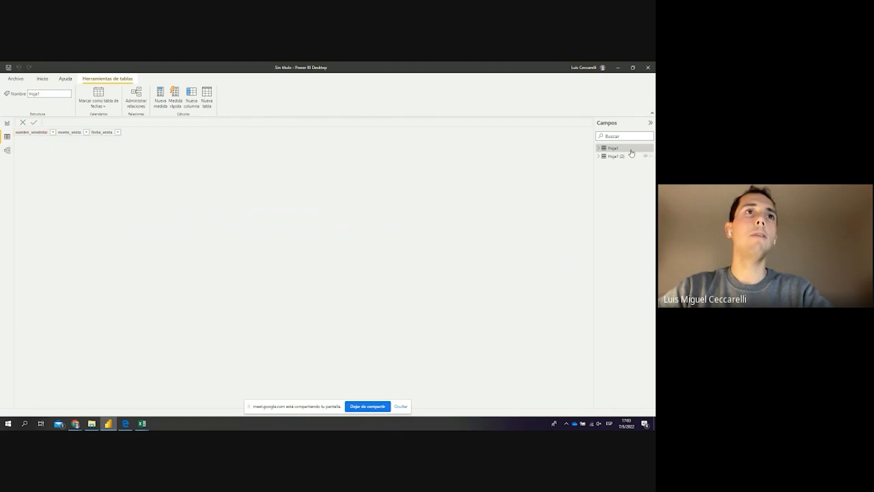
pyautogui.click(599, 150)
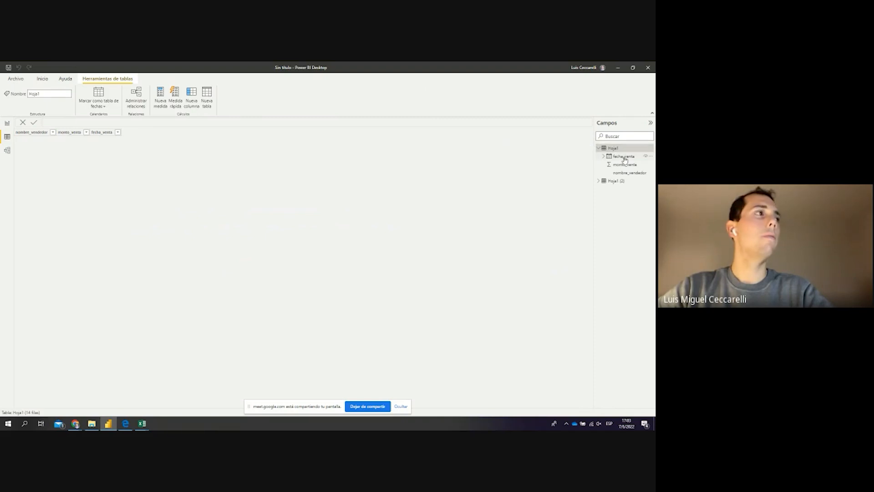
pyautogui.click(623, 157)
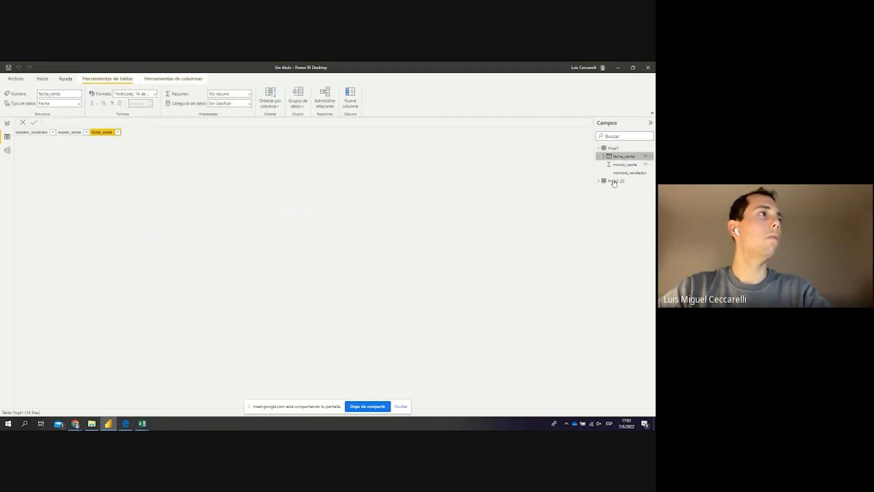
pyautogui.click(613, 147)
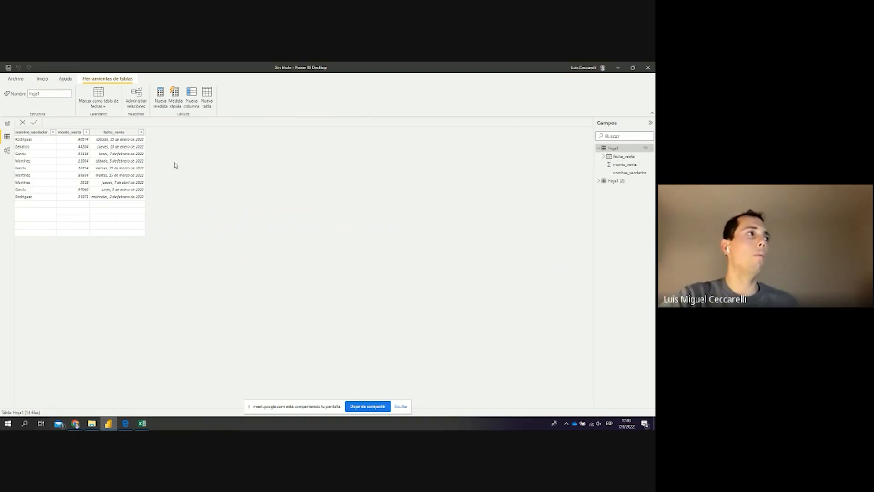
# Rename the Hoja1 table to 'Ventas x fecha'
pyautogui.doubleClick(50, 93)
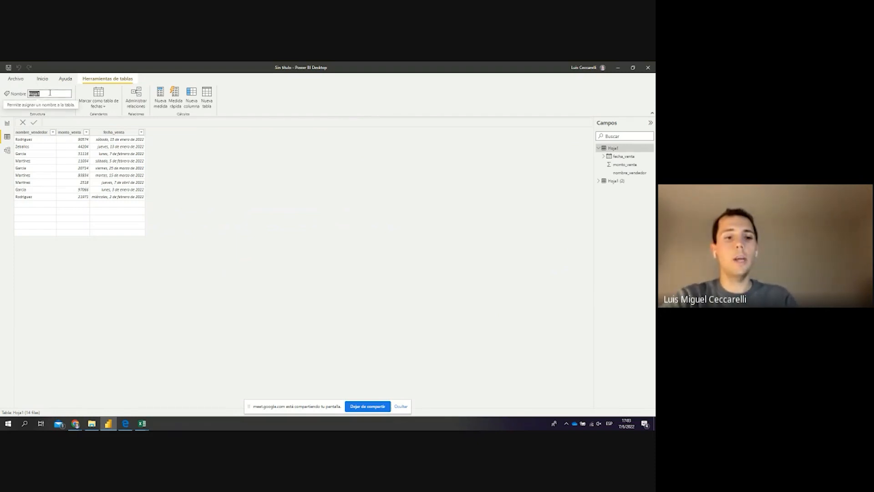
pyautogui.write('Ventas')
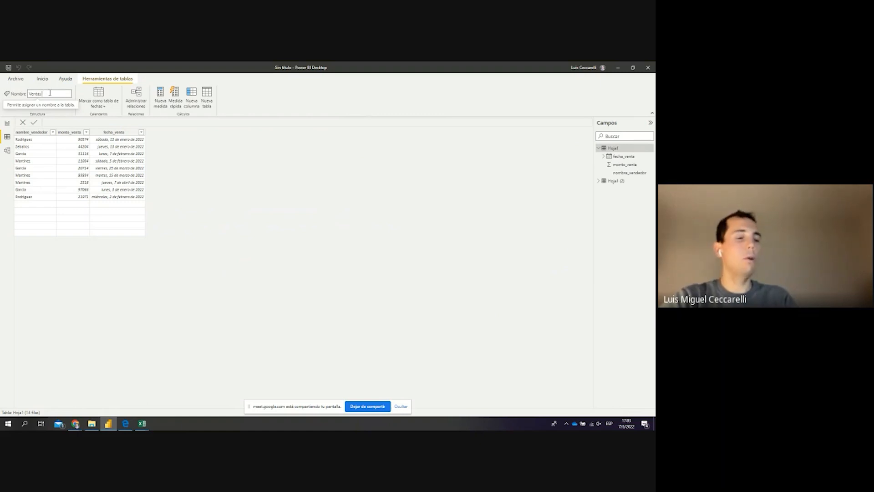
pyautogui.write(' x fecha')
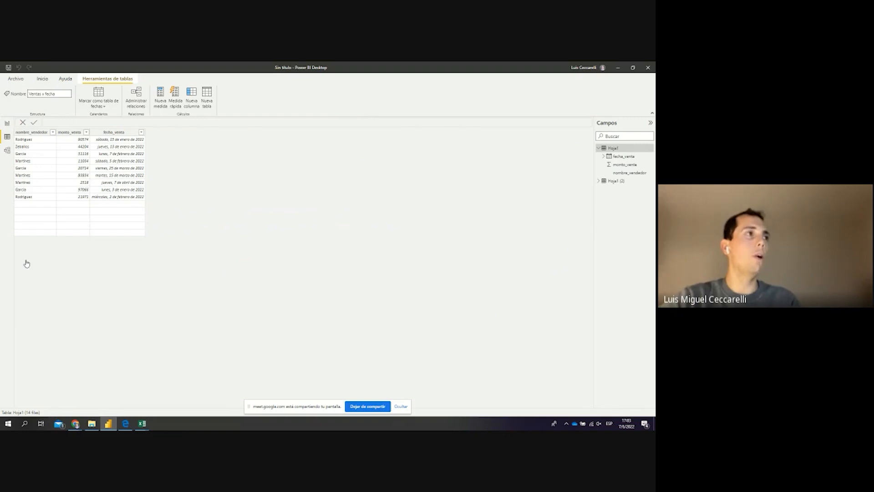
pyautogui.press('Return')
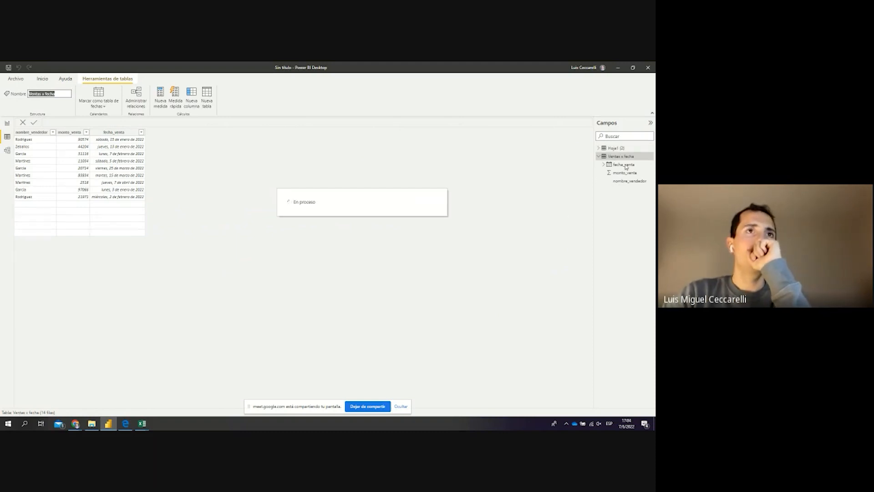
# Rename the Hoja1 (2) table to 'Ventas x zona', then go back to Ventas x fecha
pyautogui.click(612, 149)
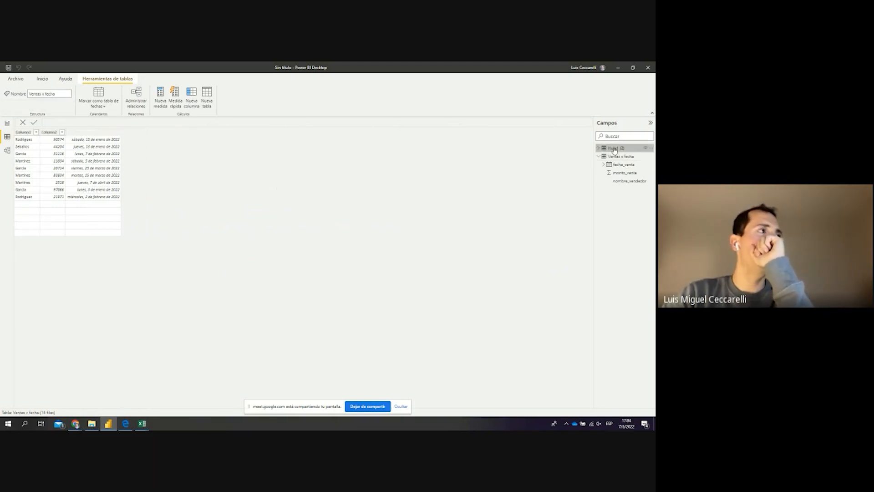
pyautogui.moveTo(47, 94); pyautogui.dragTo(27, 95)
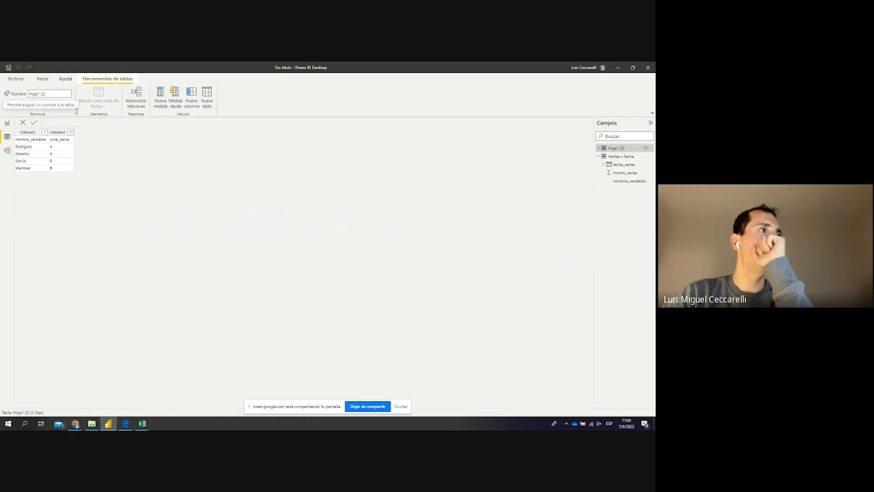
pyautogui.write('Ventas x zona')
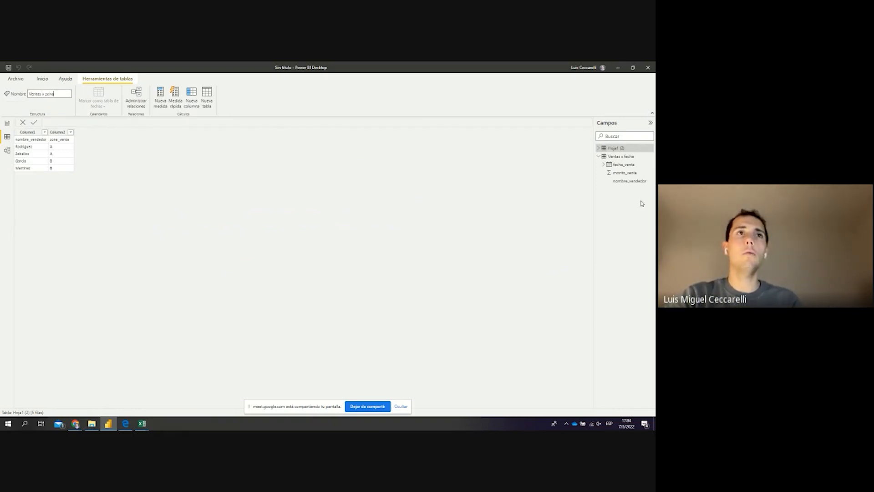
pyautogui.press('Return')
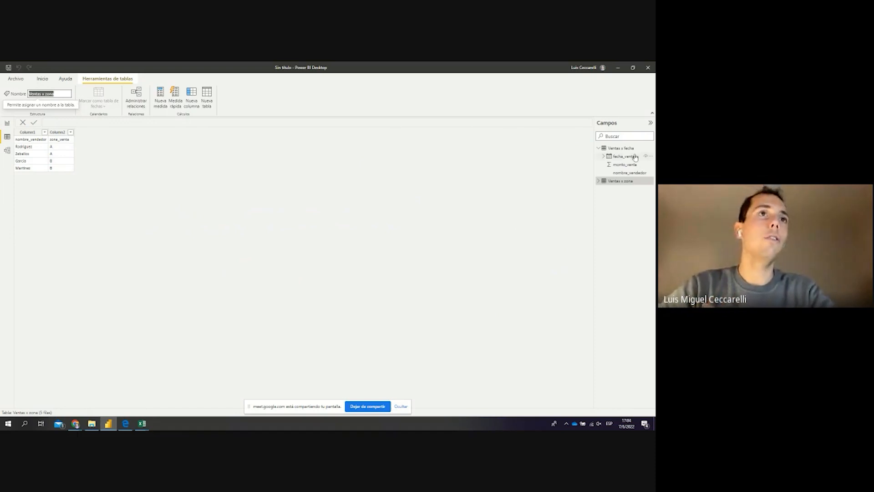
pyautogui.click(622, 147)
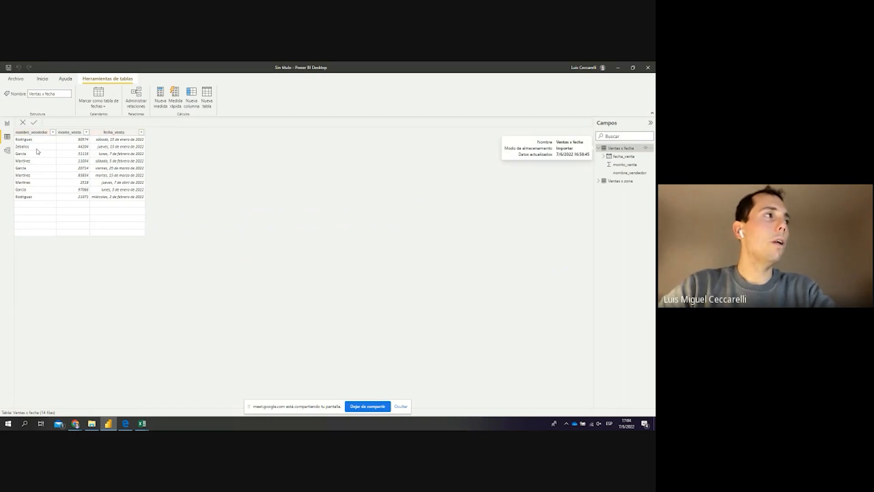
# Review monto_venta's data type and format options and give it thousands separators
pyautogui.click(30, 132)
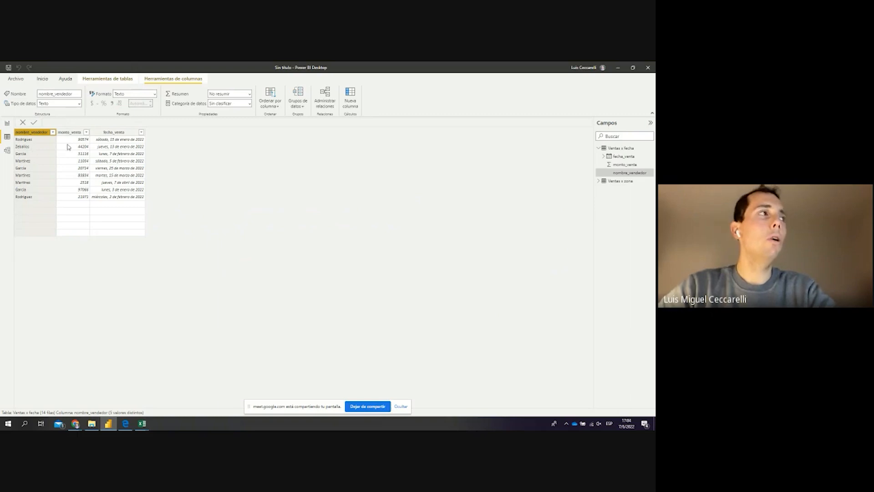
pyautogui.click(73, 132)
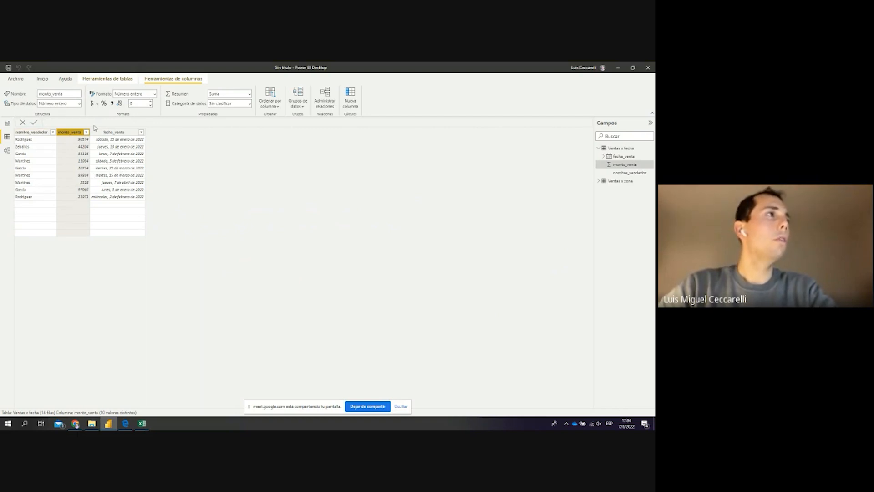
pyautogui.click(79, 103)
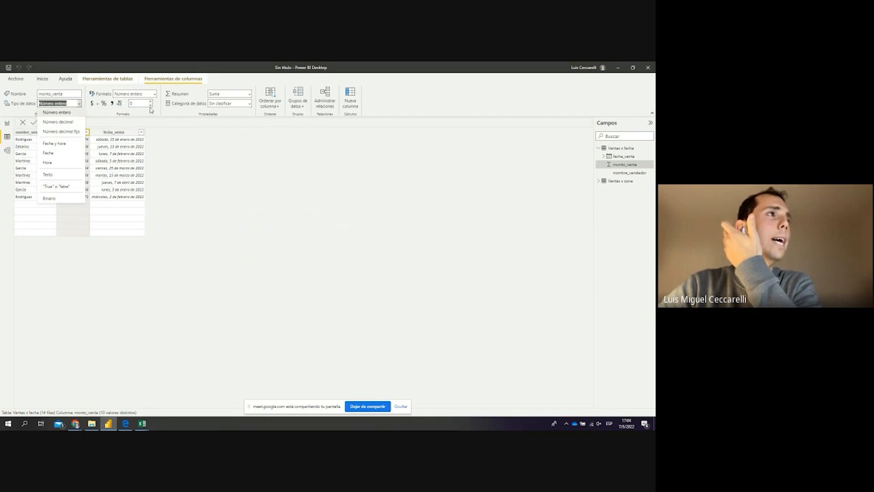
pyautogui.click(154, 94)
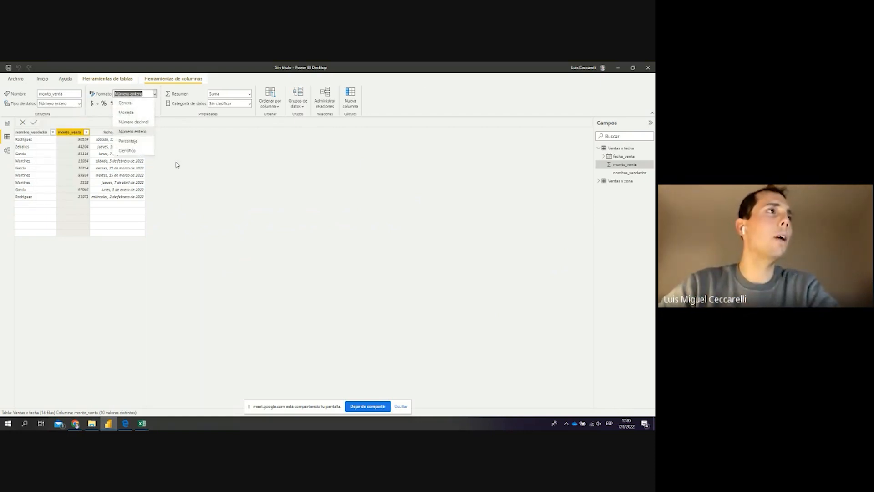
pyautogui.click(130, 112)
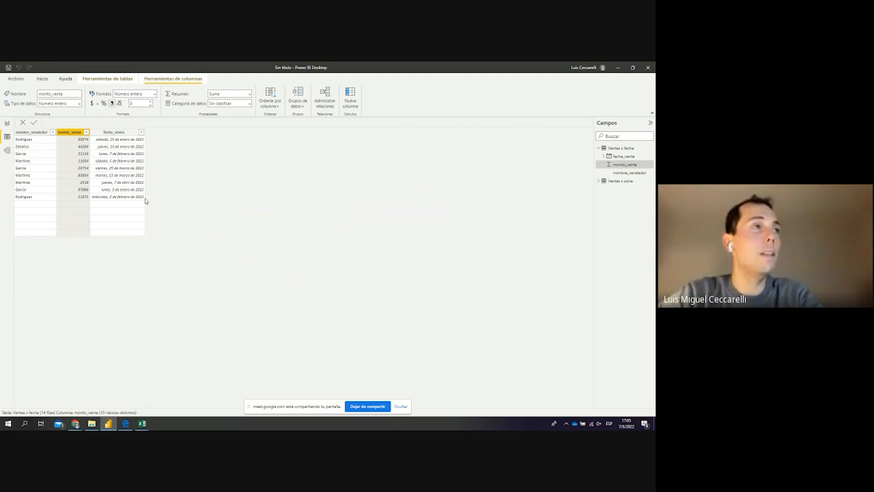
pyautogui.click(113, 134)
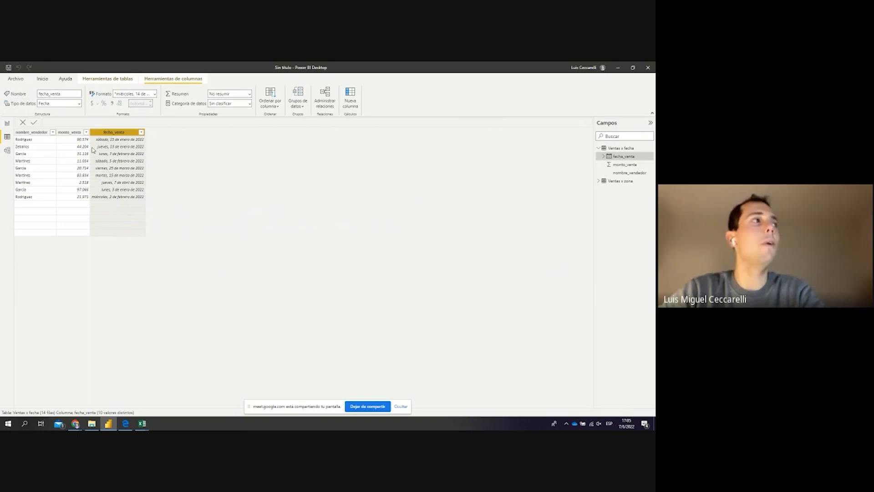
# Format the fecha_venta dates as 14/03/2001 (dd/mm/yyyy), then open Ventas x zona
pyautogui.click(151, 94)
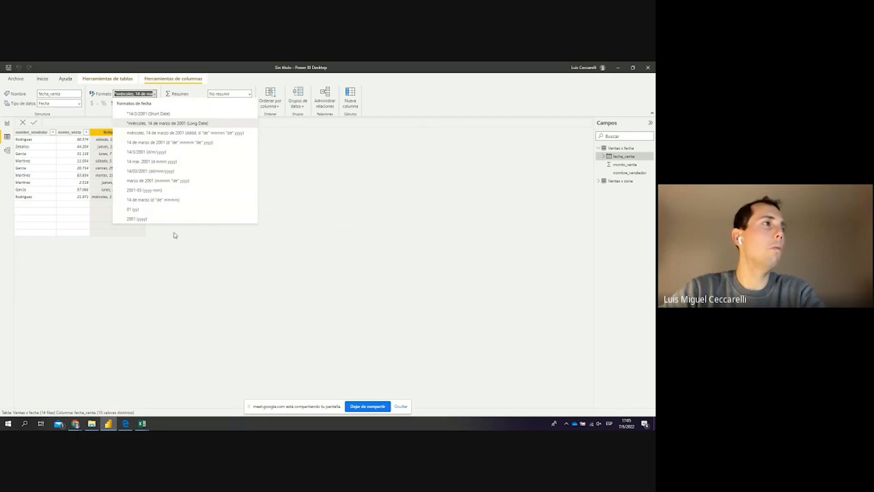
pyautogui.click(174, 174)
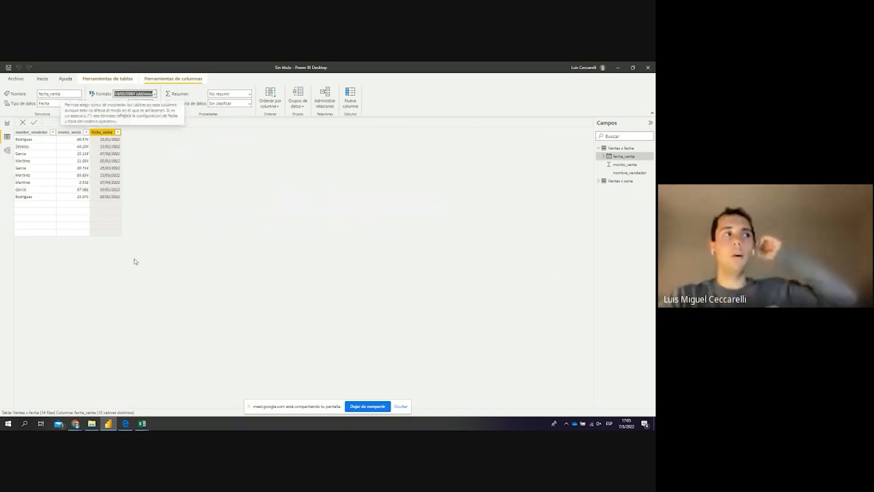
pyautogui.click(143, 192)
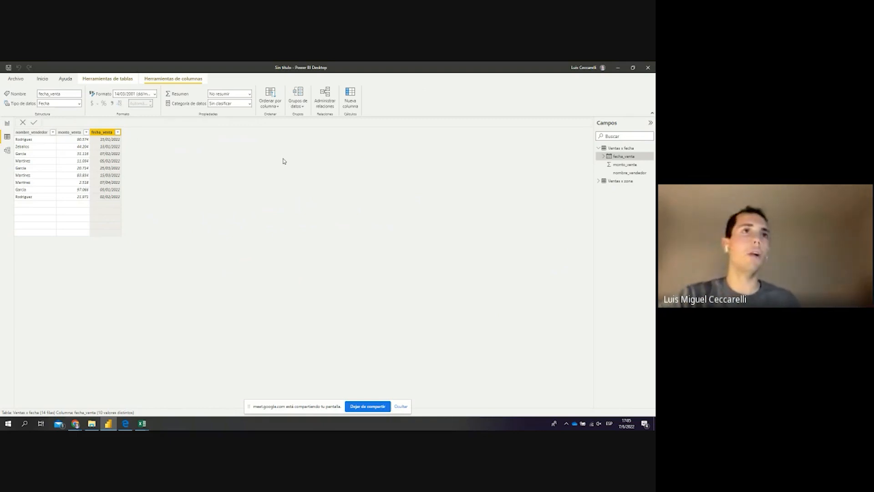
pyautogui.click(610, 183)
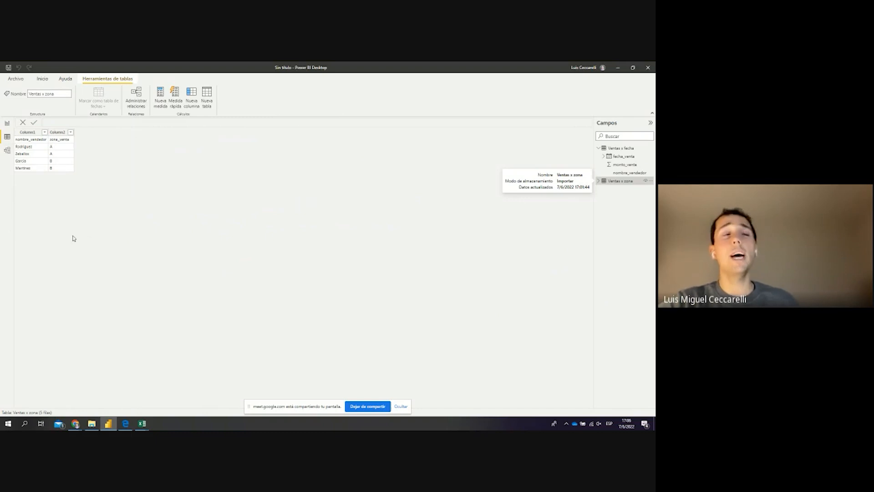
# Open the More options menu for the Ventas x zona table in the Campos pane
pyautogui.click(651, 181)
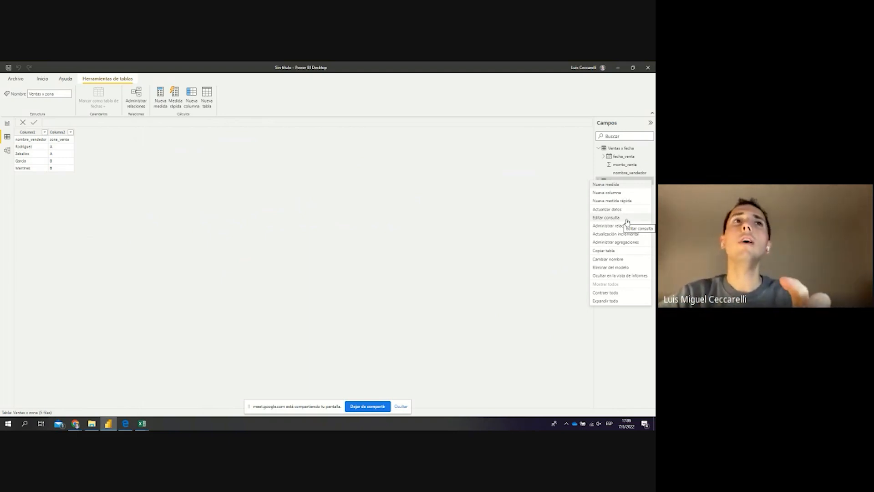
pyautogui.click(566, 201)
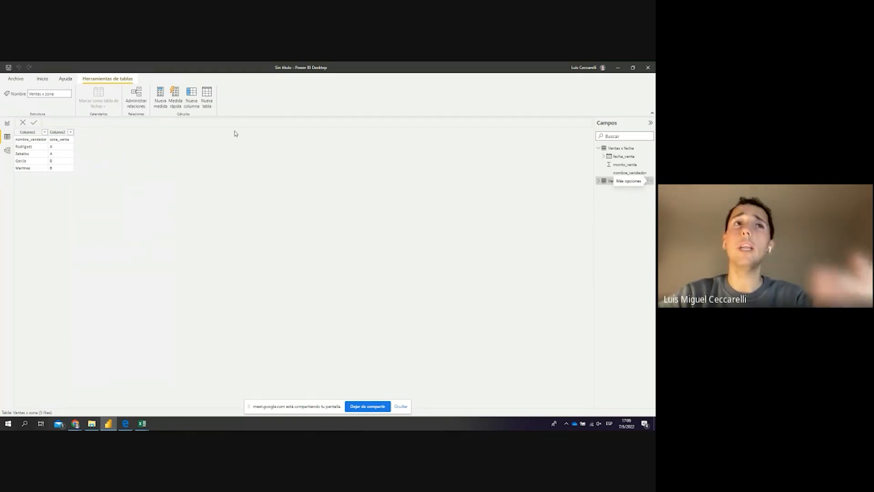
pyautogui.click(651, 181)
# Edit the Ventas x zona query and promote its first row to headers nombre_vendedor and zona_venta
pyautogui.click(623, 219)
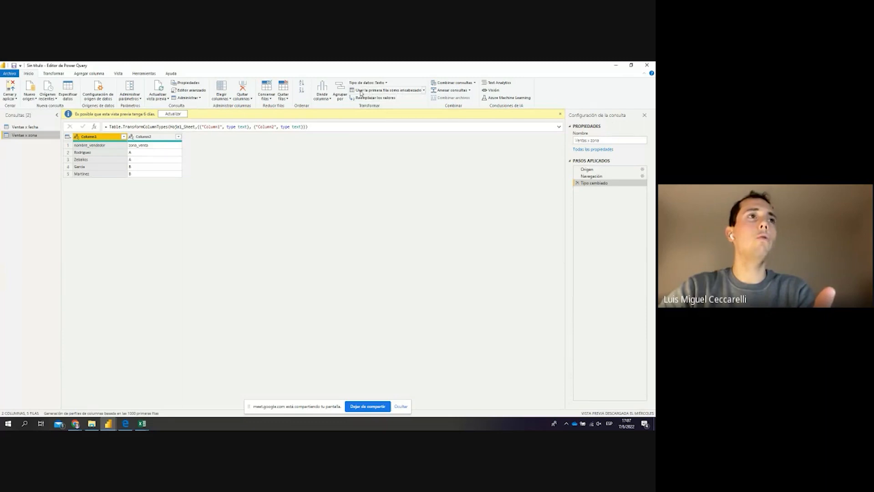
pyautogui.click(402, 91)
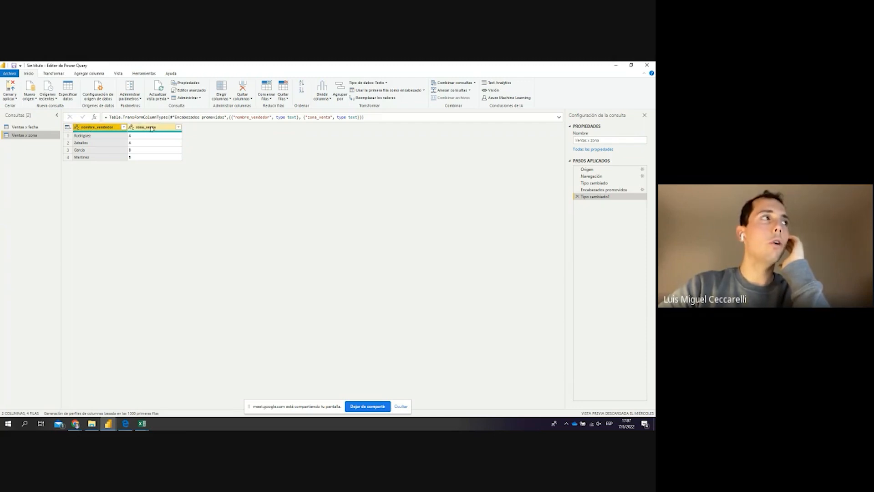
pyautogui.click(14, 99)
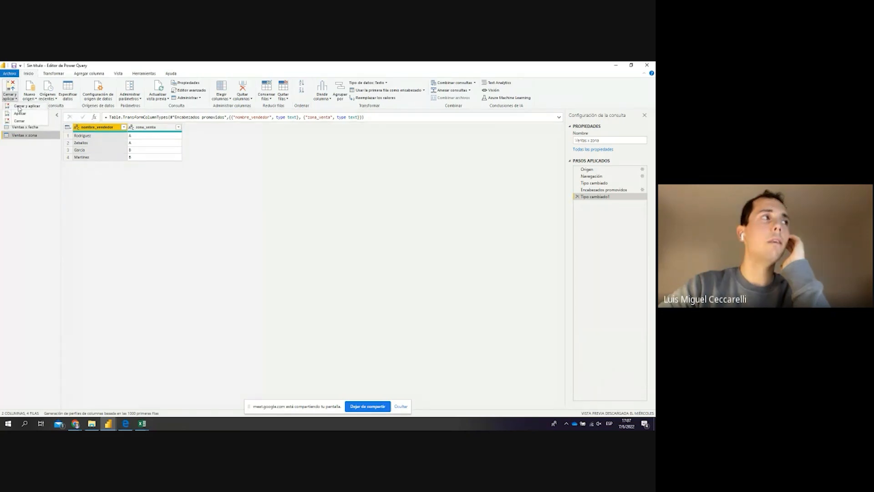
# Close the Power Query Editor and apply the Ventas x zona header changes
pyautogui.click(19, 106)
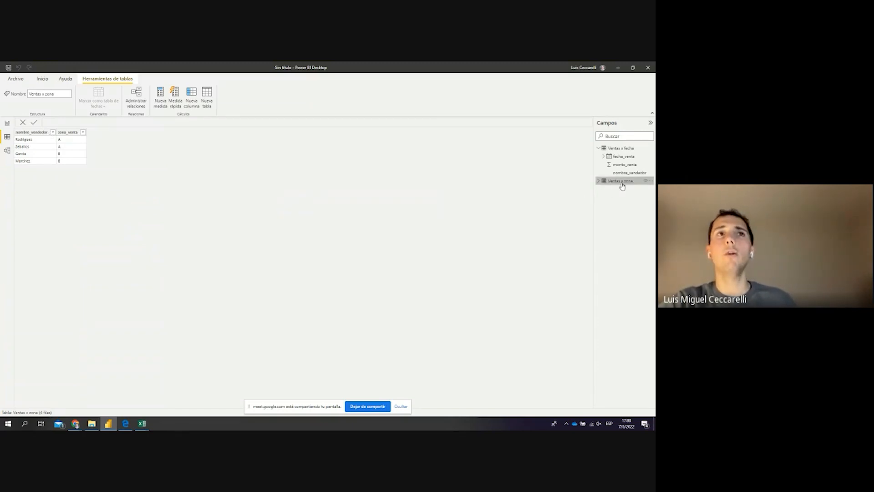
# Display the Ventas x fecha table's ten rows in Data view
pyautogui.click(616, 148)
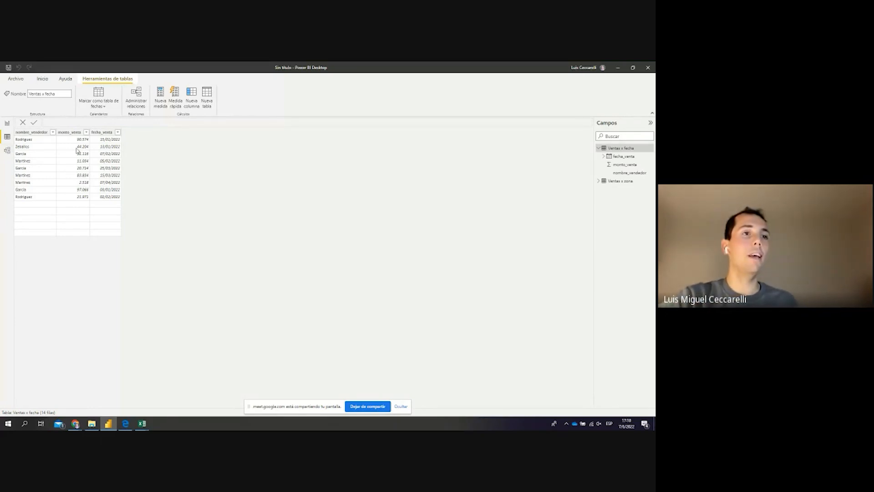
# Browse the Help, Home and Table tools ribbons, then display the Ventas x zona rows
pyautogui.click(401, 406)
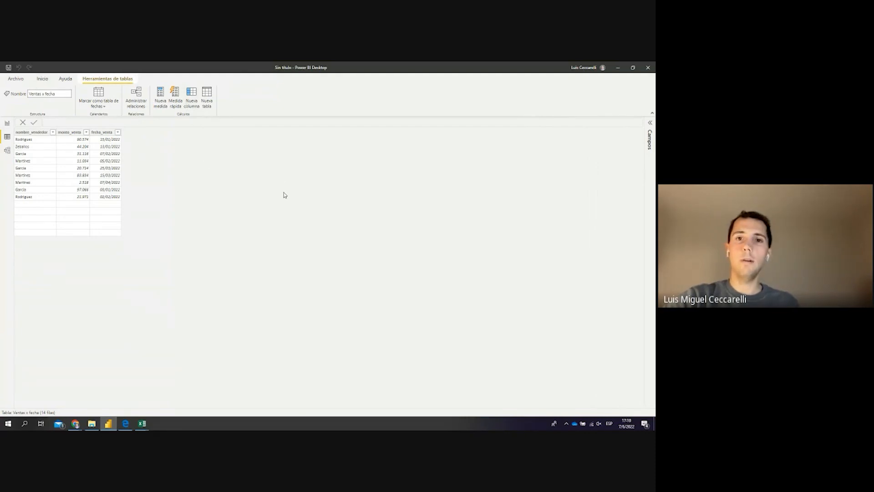
pyautogui.click(66, 80)
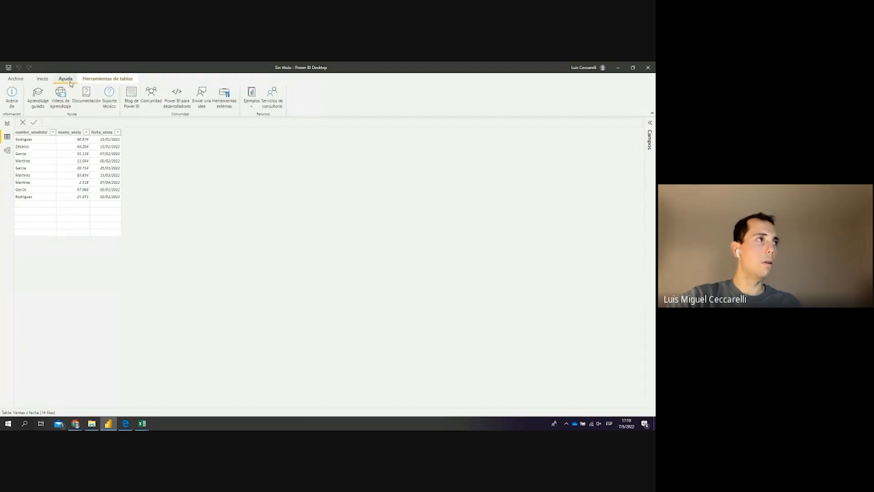
pyautogui.click(43, 80)
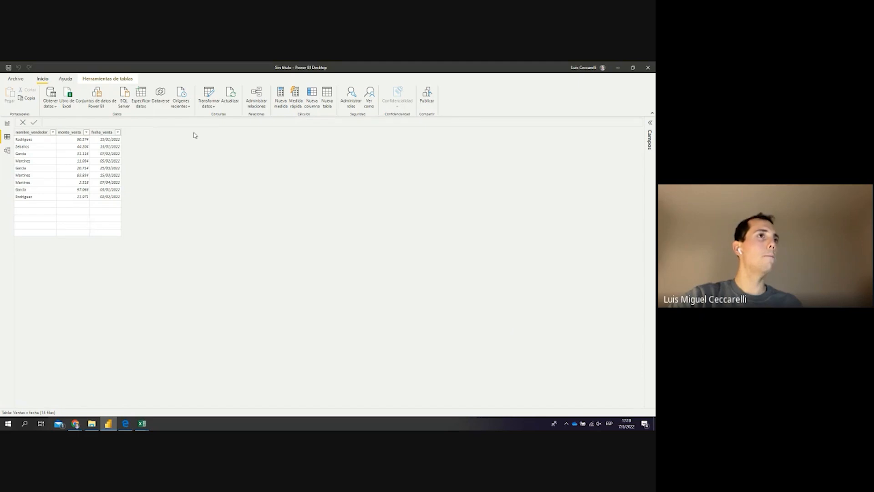
pyautogui.click(96, 79)
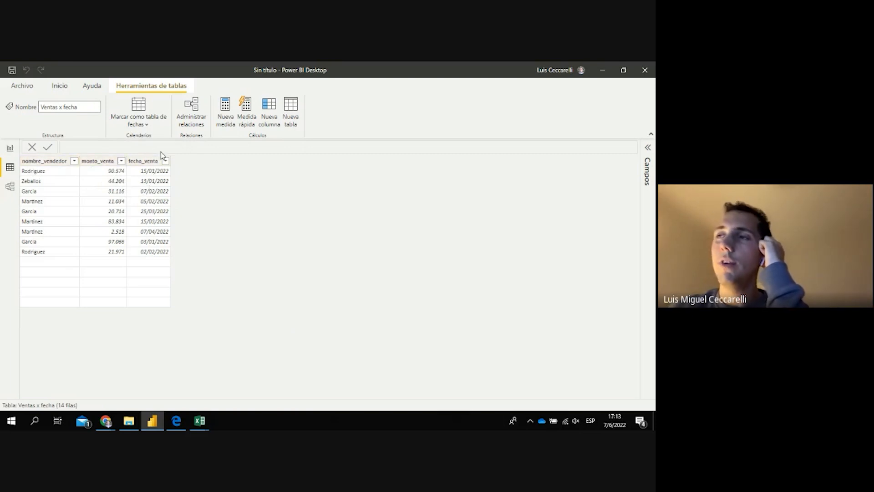
pyautogui.click(649, 147)
pyautogui.click(610, 195)
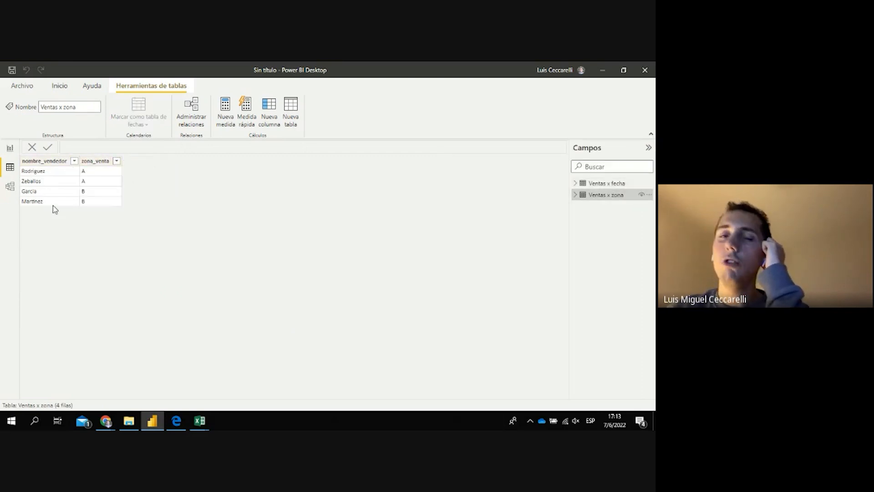
# In the model diagram, collapse Propiedades and drag the Ventas x zona card right and down
pyautogui.click(10, 186)
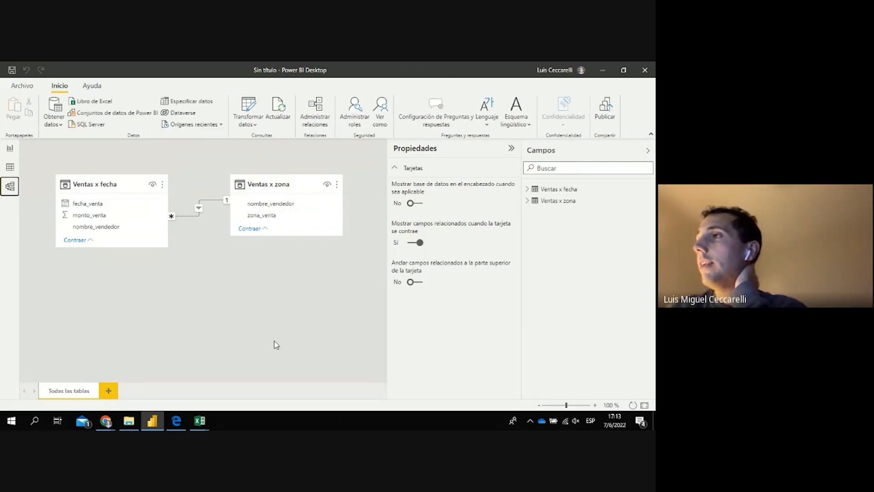
pyautogui.click(513, 148)
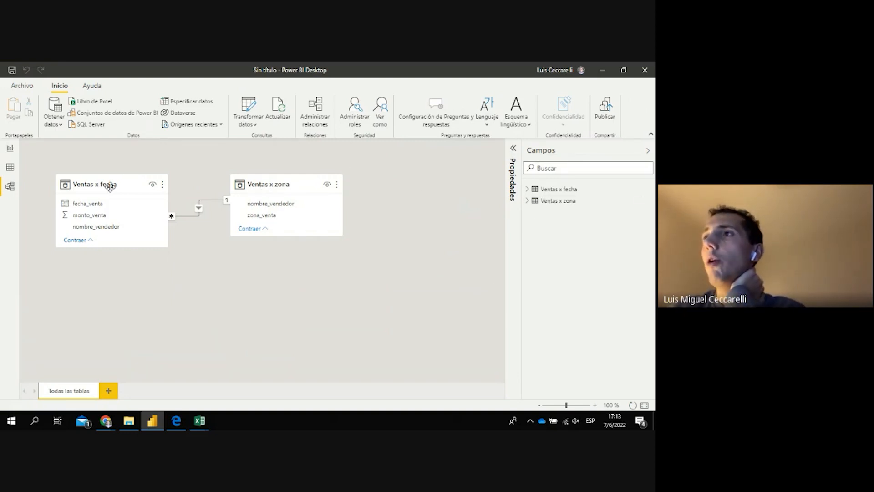
pyautogui.moveTo(95, 184); pyautogui.dragTo(94, 168)
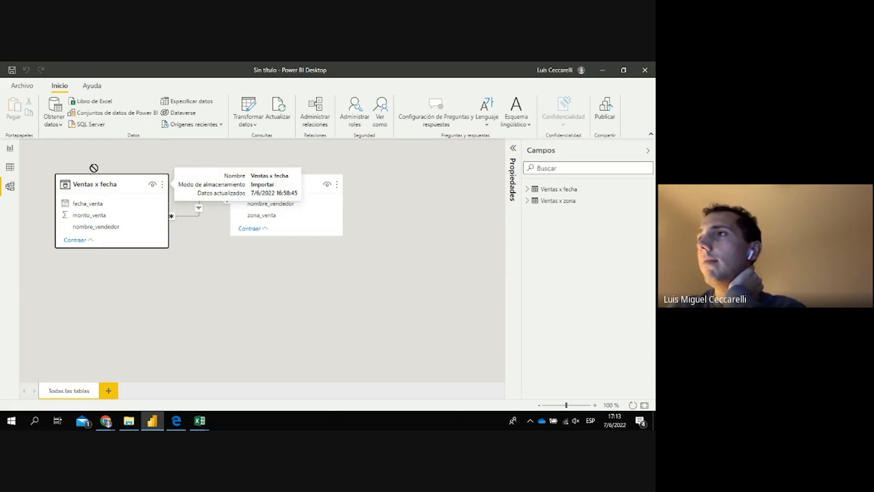
pyautogui.moveTo(315, 202); pyautogui.dragTo(406, 224)
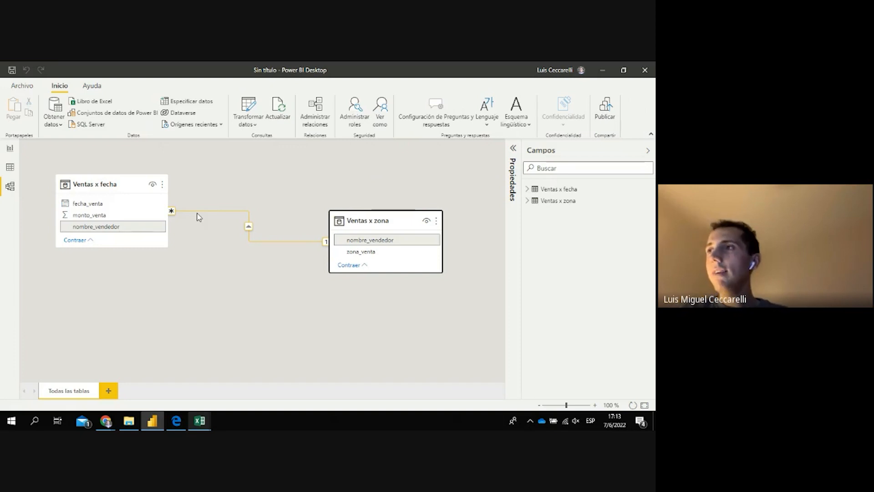
pyautogui.press('Delete')
pyautogui.press('Escape')
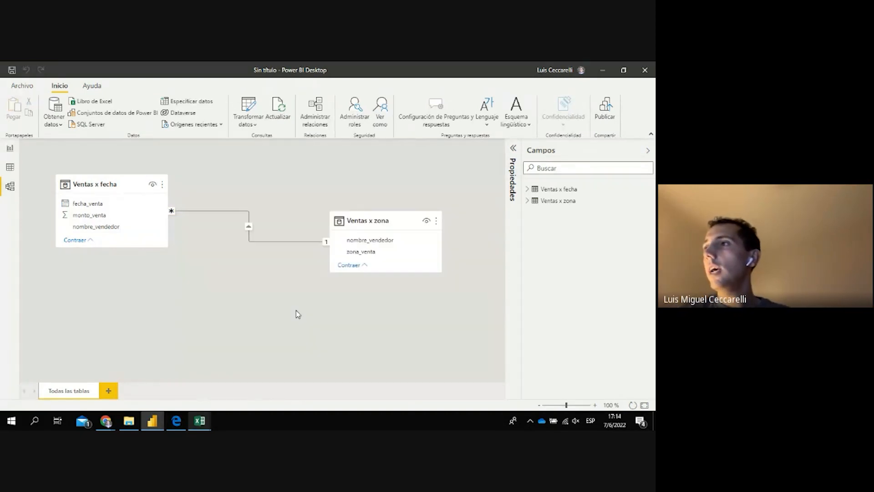
pyautogui.click(295, 310)
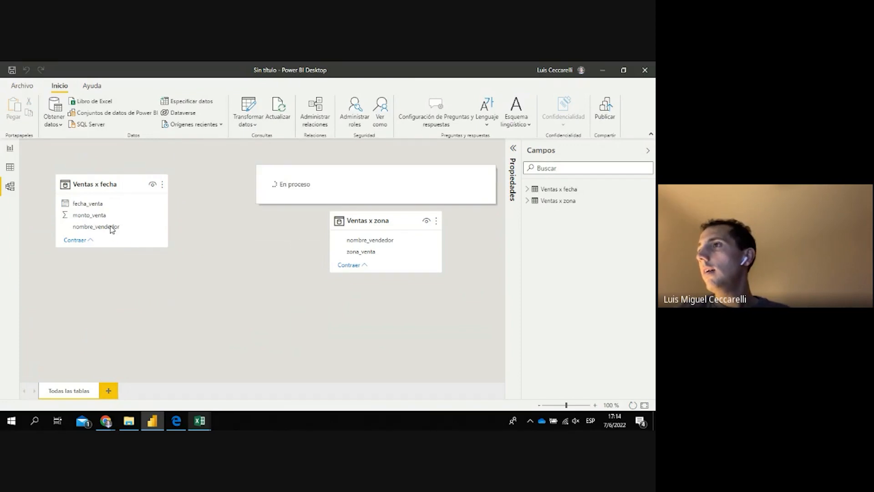
pyautogui.moveTo(115, 231); pyautogui.dragTo(361, 243)
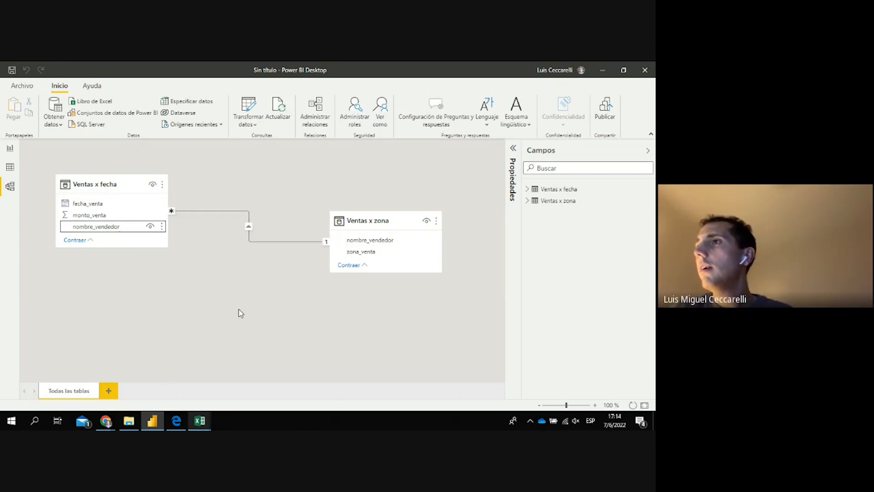
pyautogui.click(272, 241)
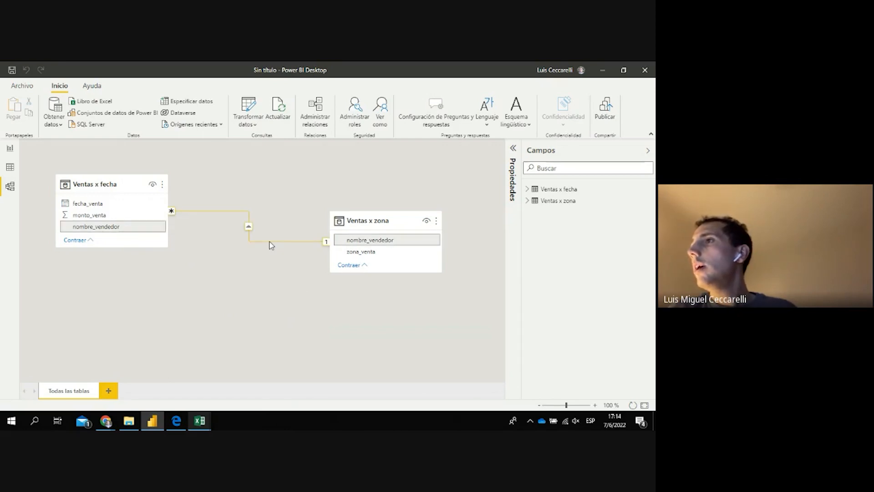
# Edit the nombre_vendedor relationship to Varios a varios (many-to-many) cardinality and confirm with Aceptar
pyautogui.rightClick(270, 241)
pyautogui.click(278, 262)
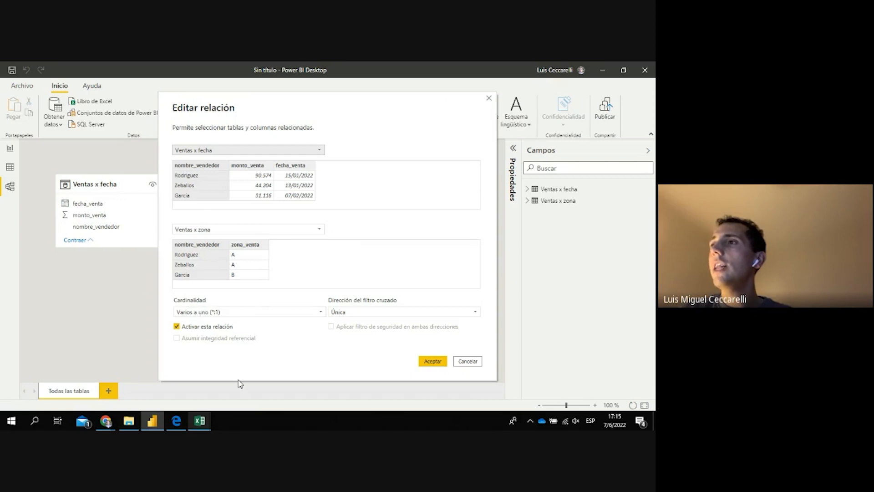
pyautogui.click(321, 312)
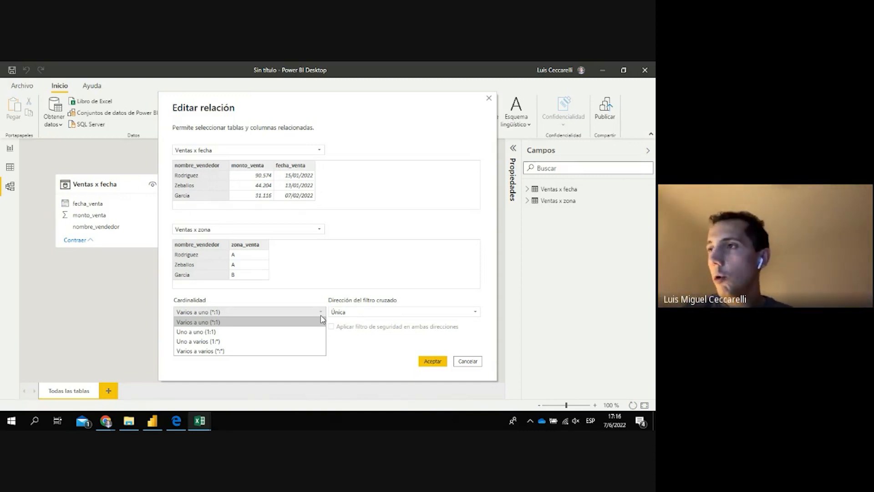
pyautogui.click(272, 352)
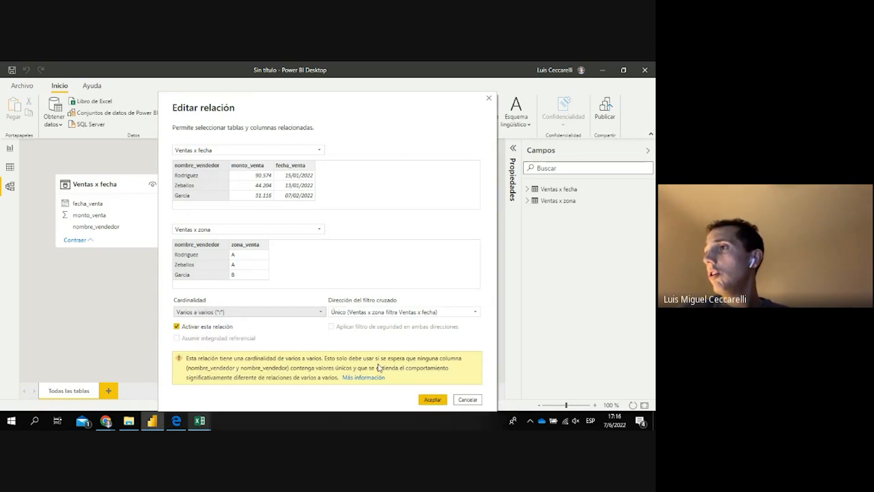
pyautogui.click(440, 400)
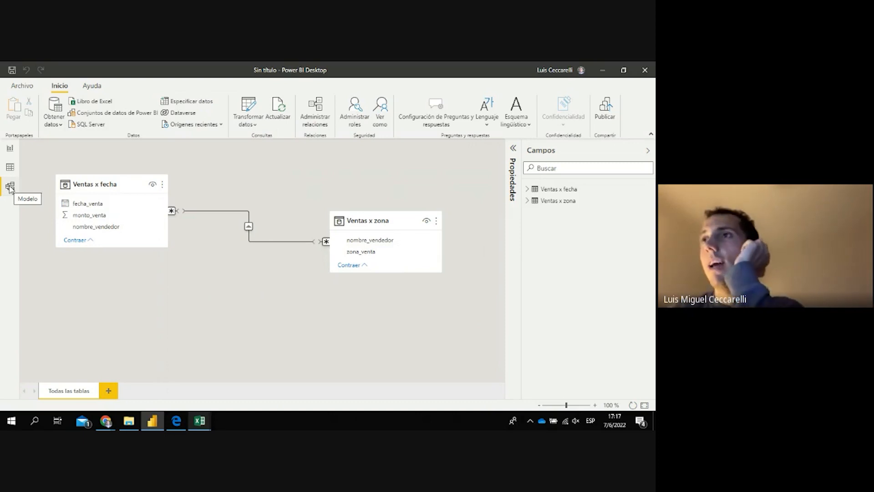
# Switch to Report view to show the empty Página 1 canvas
pyautogui.click(10, 147)
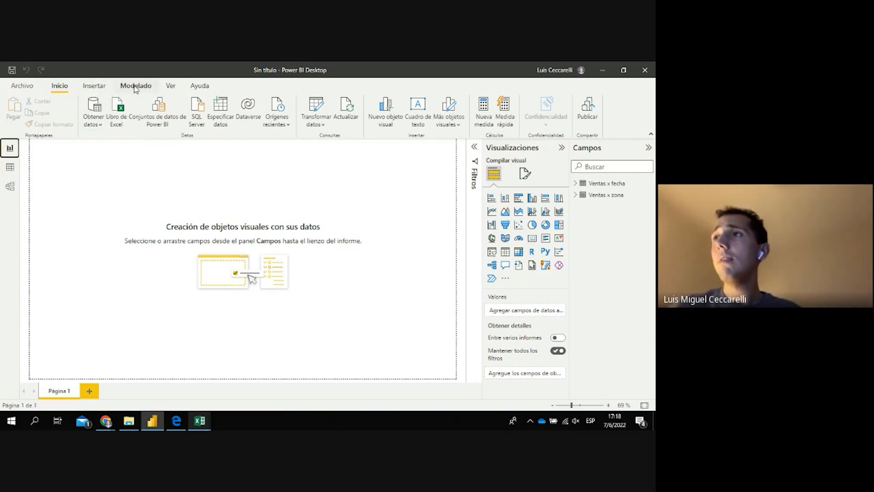
# Expand the Filtros pane and the Ventas x fecha and Ventas x zona fields, then switch to the Hoja de Ruta slide
pyautogui.click(474, 147)
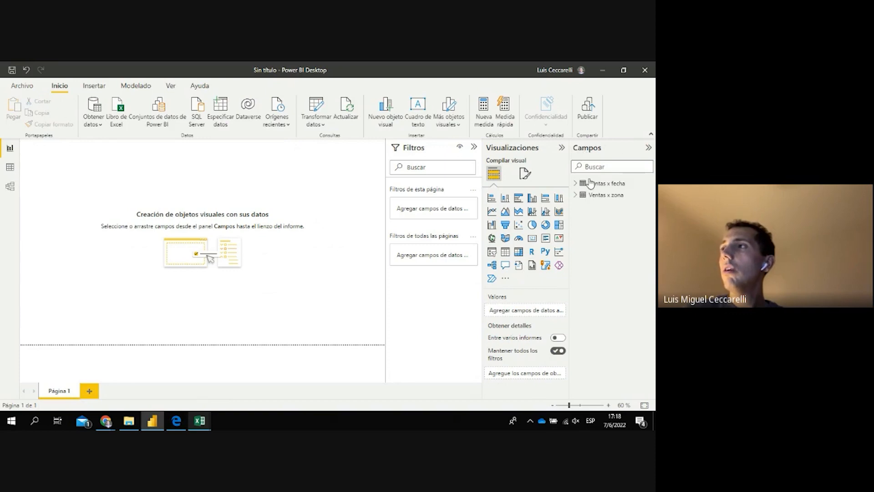
pyautogui.click(575, 184)
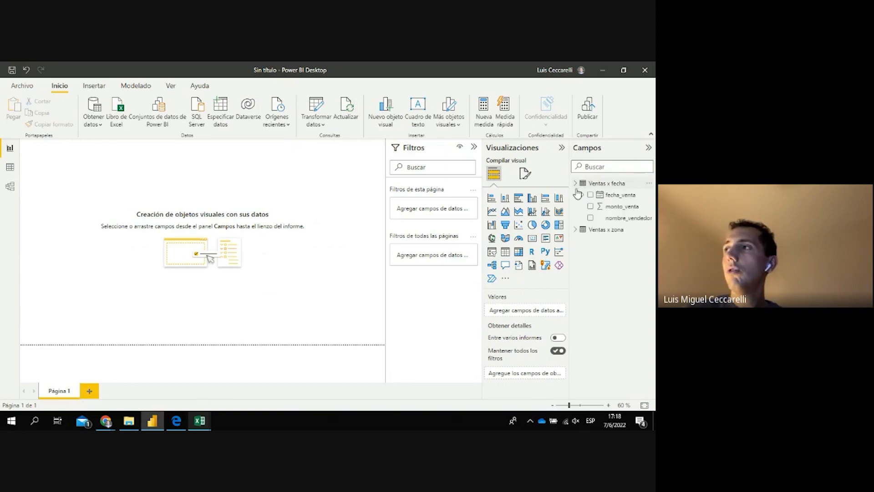
pyautogui.click(576, 229)
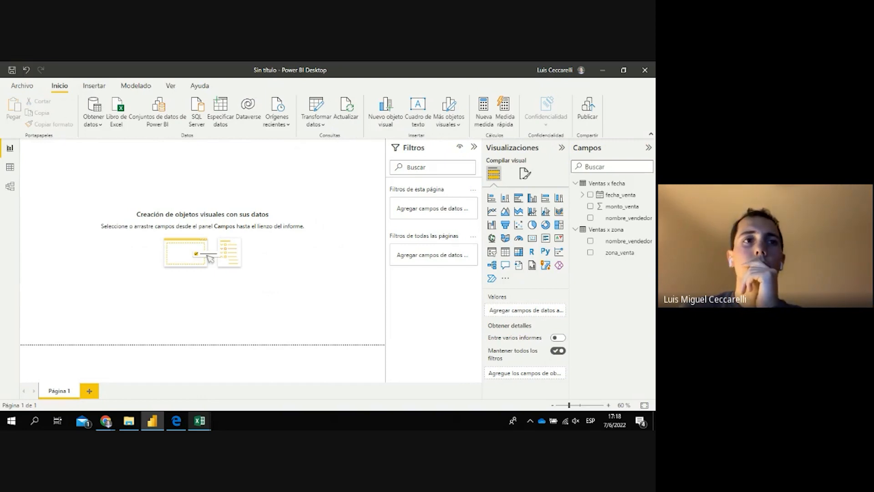
pyautogui.hotkey('alt', 'Tab')
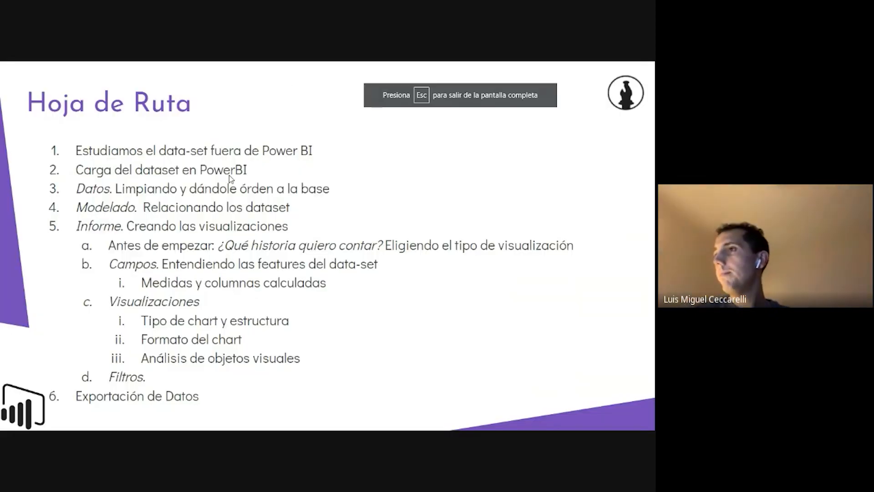
# Exit the full-screen slideshow and move the Chrome window aside to reveal Power BI
pyautogui.press('Escape')
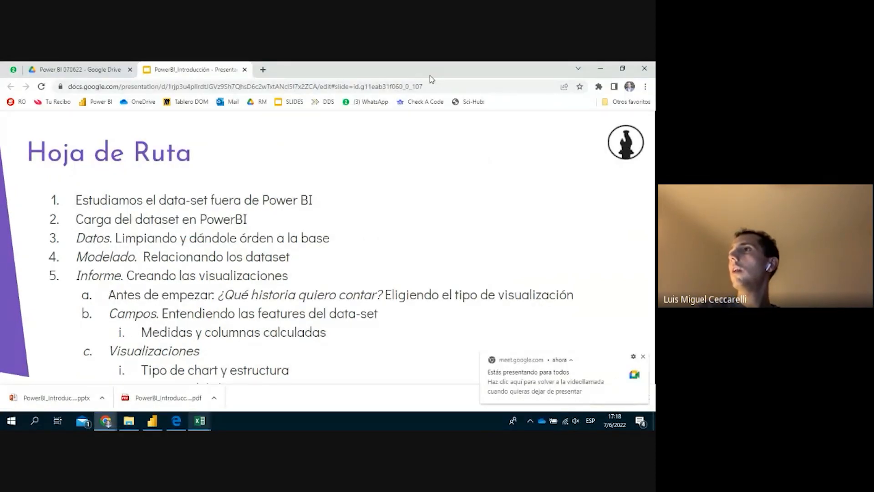
pyautogui.moveTo(429, 75); pyautogui.dragTo(0, 183)
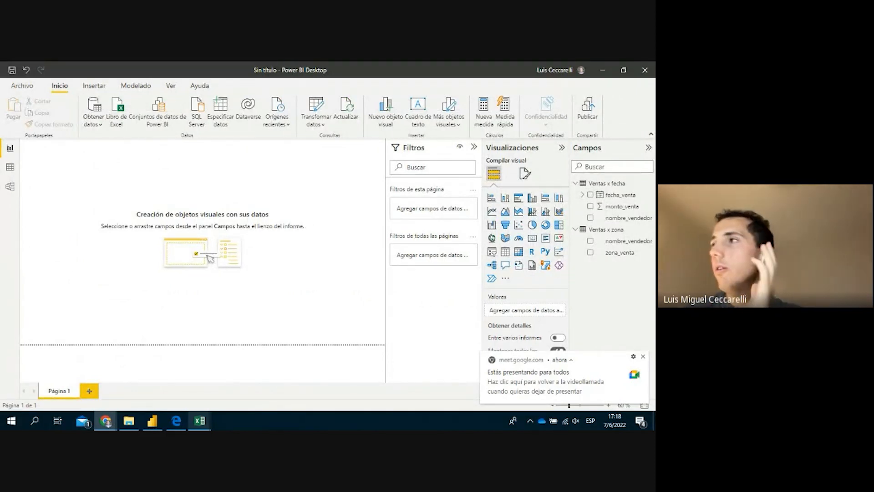
# Bring the Power BI Desktop window back into focus
pyautogui.click(330, 262)
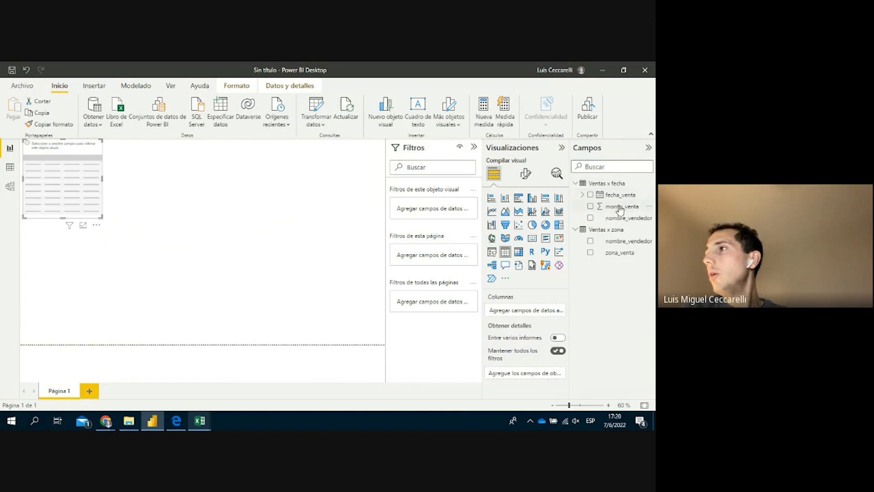
# Add nombre_vendedor and monto_venta as table columns, enlarge the table, and view it in focus mode
pyautogui.moveTo(618, 218); pyautogui.dragTo(519, 314)
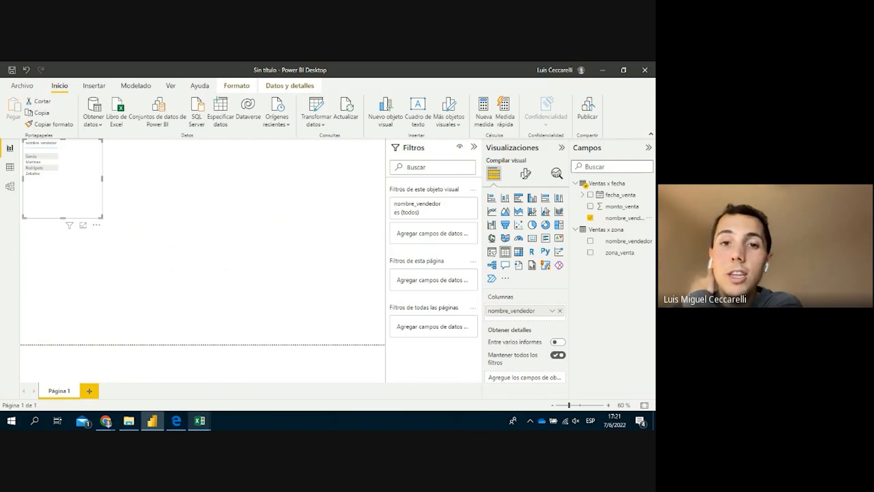
pyautogui.moveTo(102, 218); pyautogui.dragTo(178, 338)
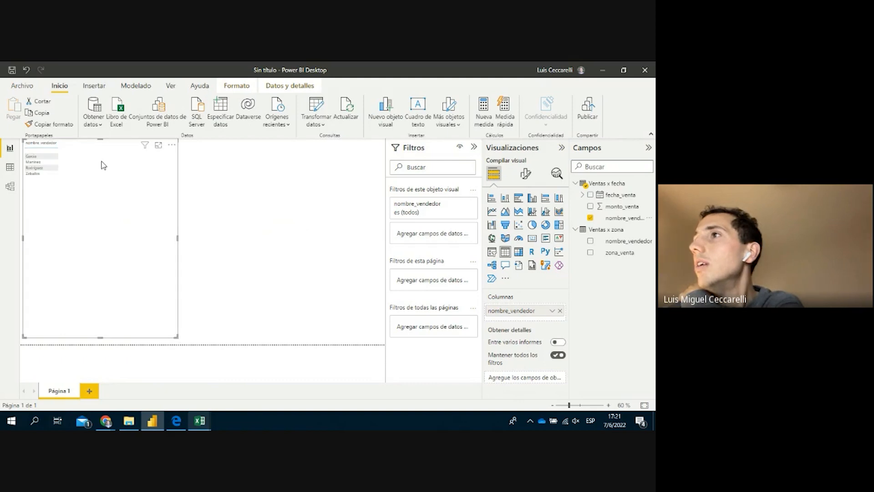
pyautogui.click(158, 145)
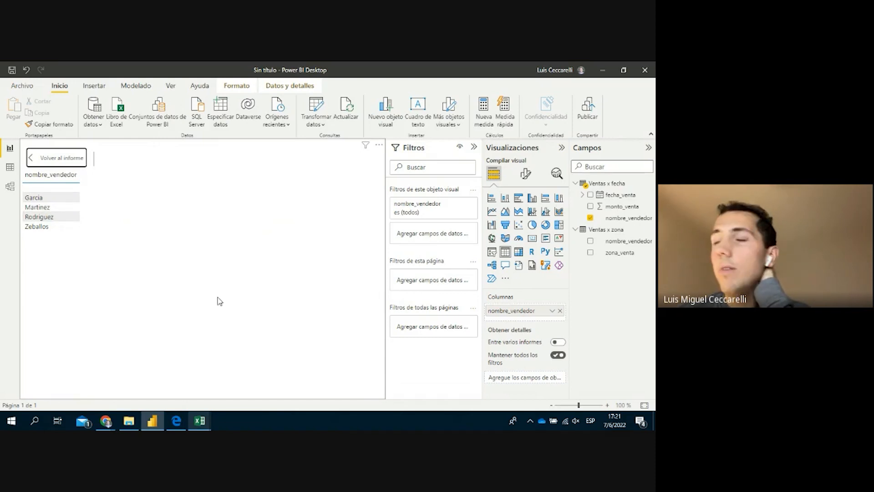
pyautogui.moveTo(622, 206); pyautogui.dragTo(548, 293)
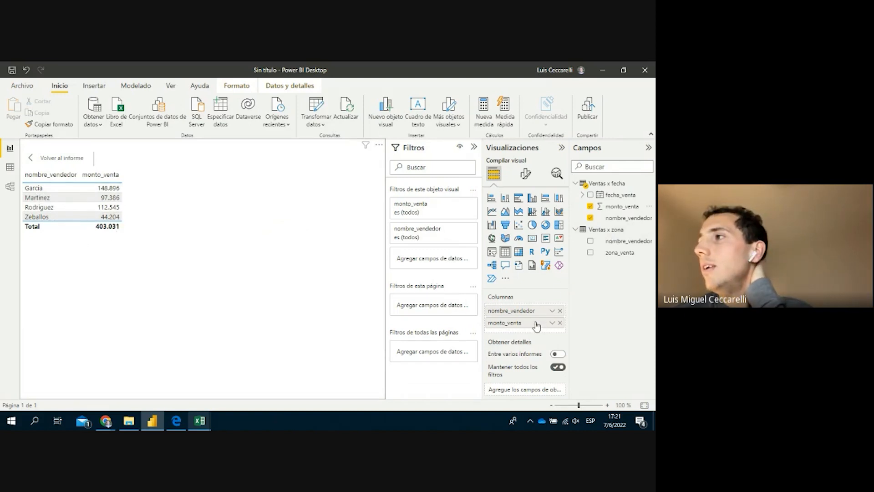
# Keep nombre_vendedor as the first column and add fecha_venta to the table's Columnas
pyautogui.moveTo(536, 320); pyautogui.dragTo(536, 311)
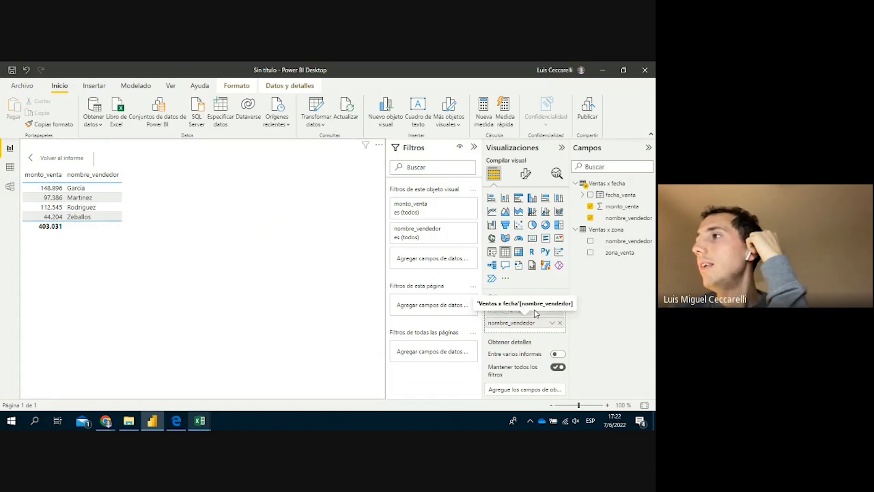
pyautogui.moveTo(536, 312); pyautogui.dragTo(536, 313)
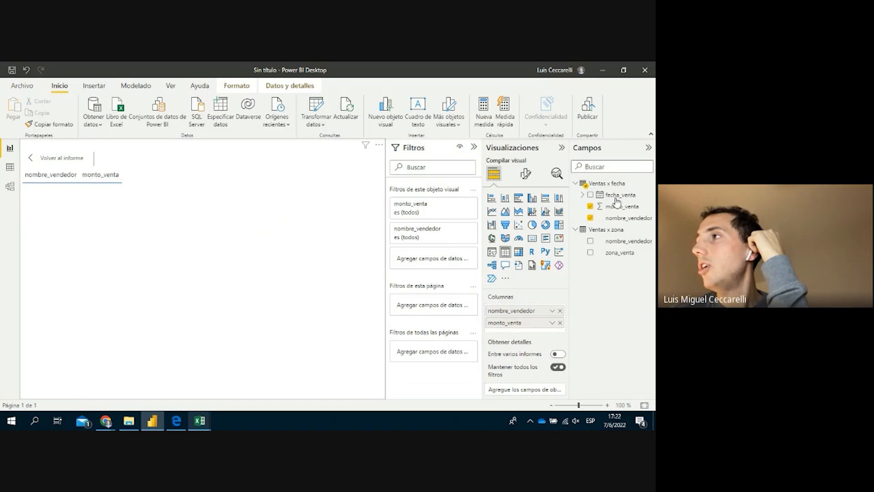
pyautogui.moveTo(617, 197); pyautogui.dragTo(539, 329)
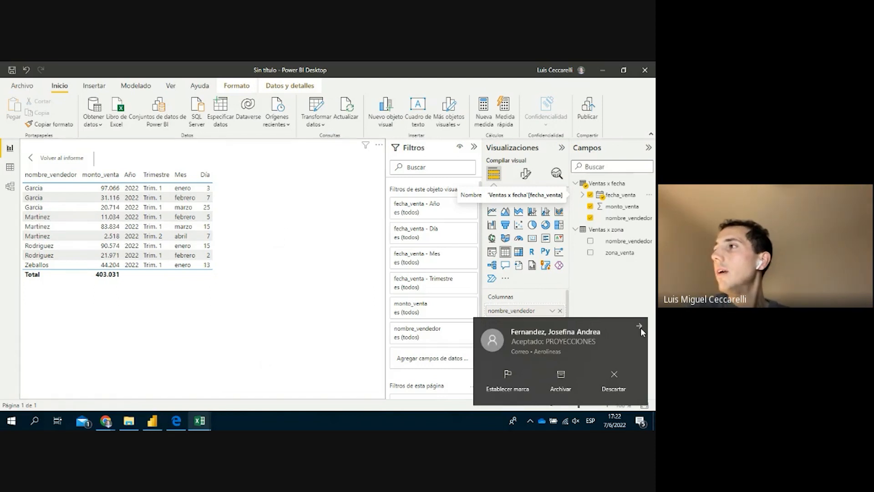
# Dismiss the incoming email notification
pyautogui.click(640, 327)
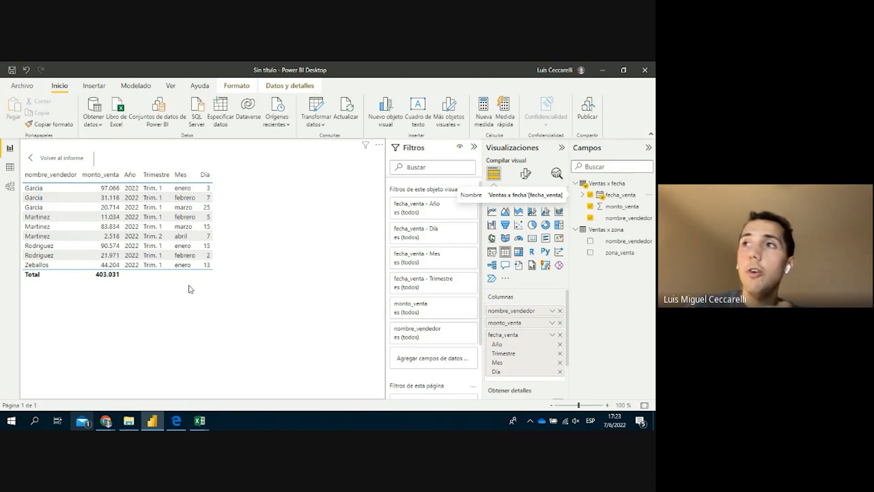
# Browse the Ventas x zona and Ventas x fecha rows in Data view, then return to the report
pyautogui.click(10, 173)
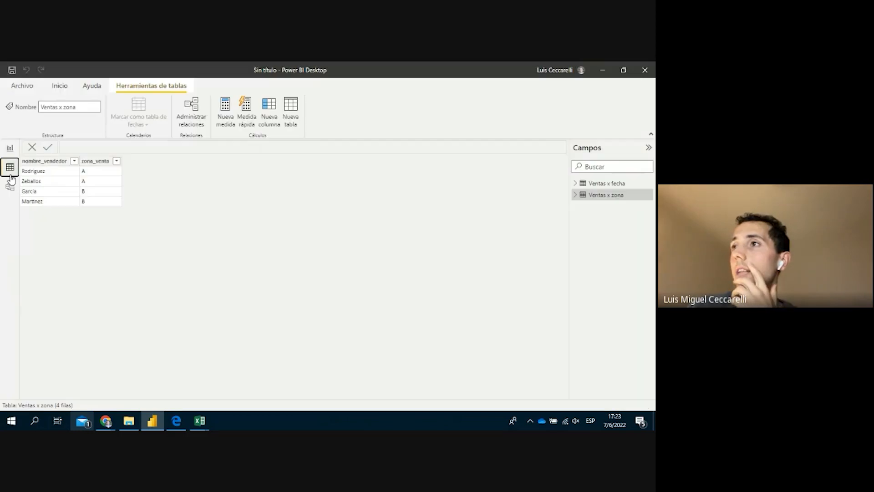
pyautogui.click(629, 183)
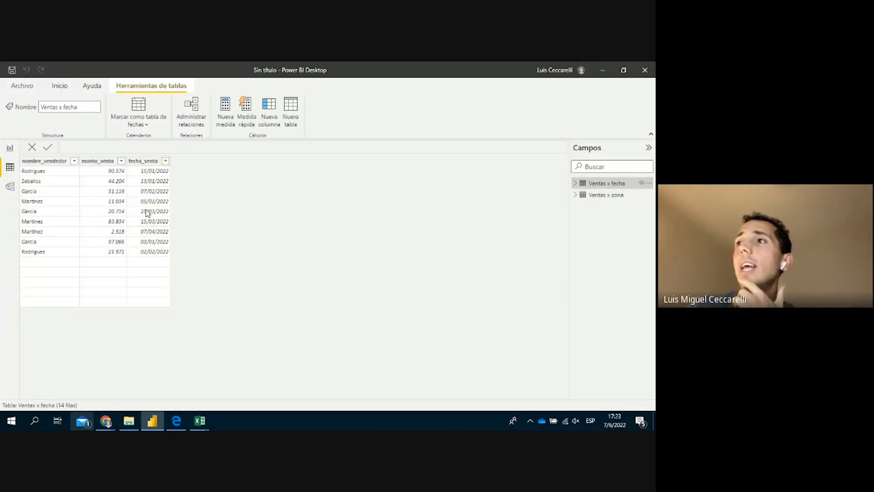
pyautogui.click(13, 153)
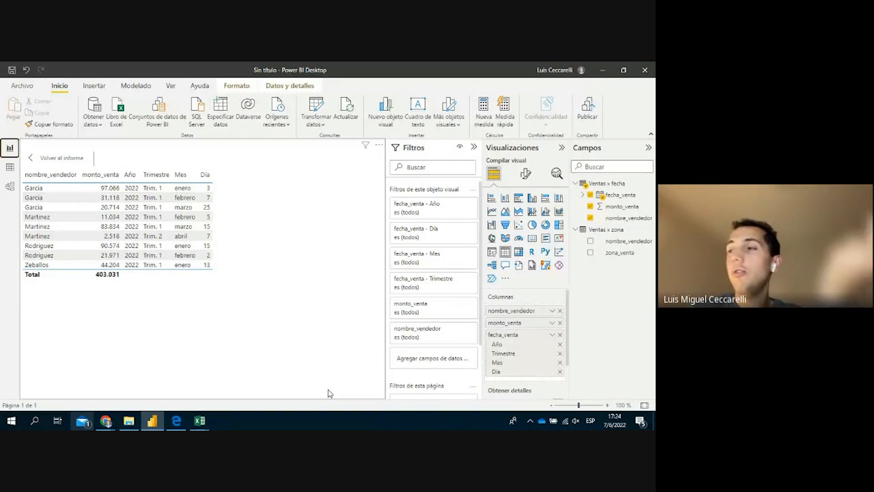
# Remove Año and Trimestre from fecha_venta, leaving Mes and Día, then return to the report
pyautogui.click(560, 345)
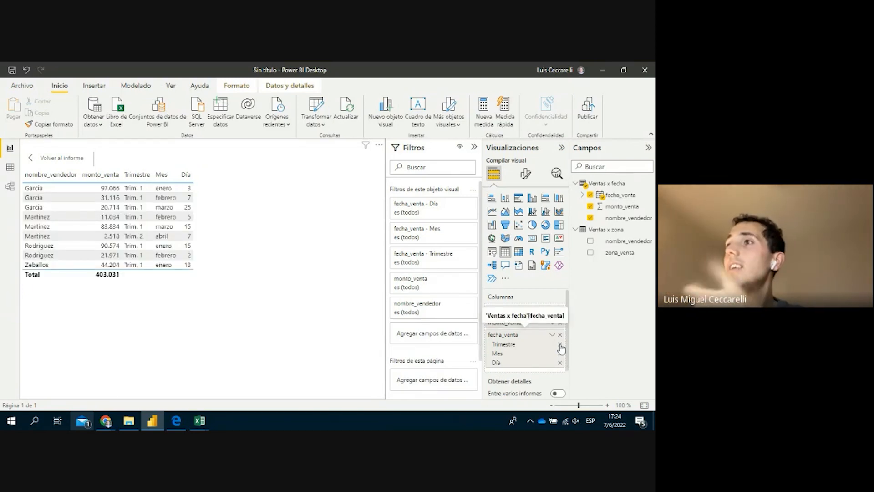
pyautogui.click(560, 346)
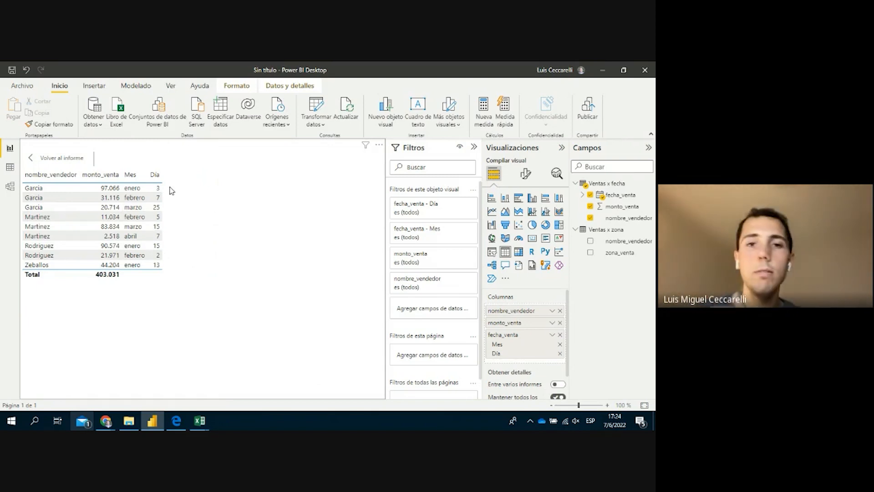
pyautogui.click(47, 162)
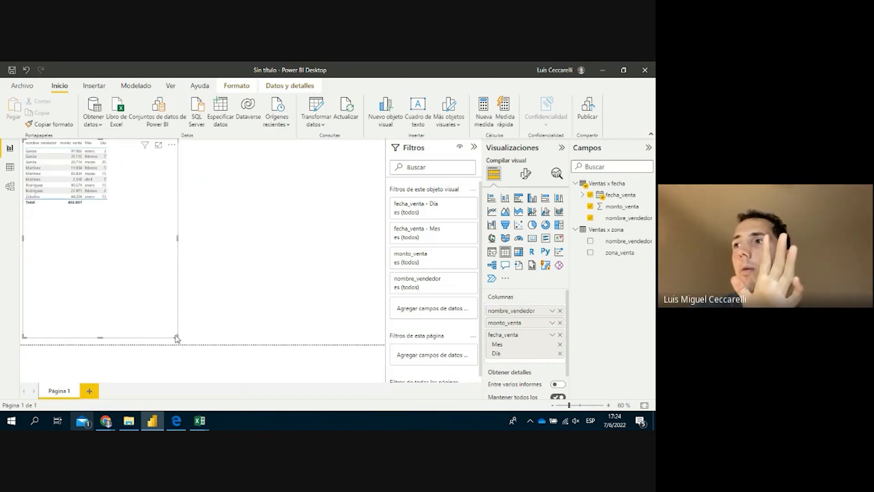
# Resize the sales table into a small top-left box, then leave it deselected
pyautogui.moveTo(174, 334); pyautogui.dragTo(120, 225)
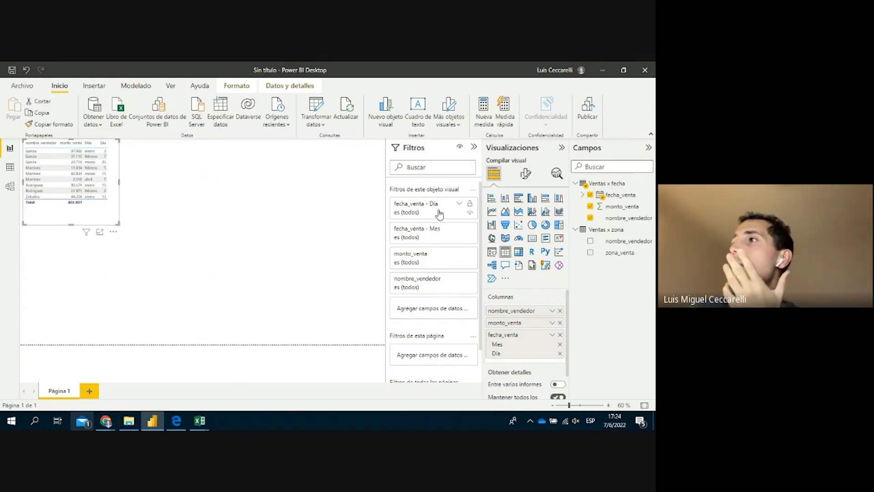
pyautogui.click(189, 222)
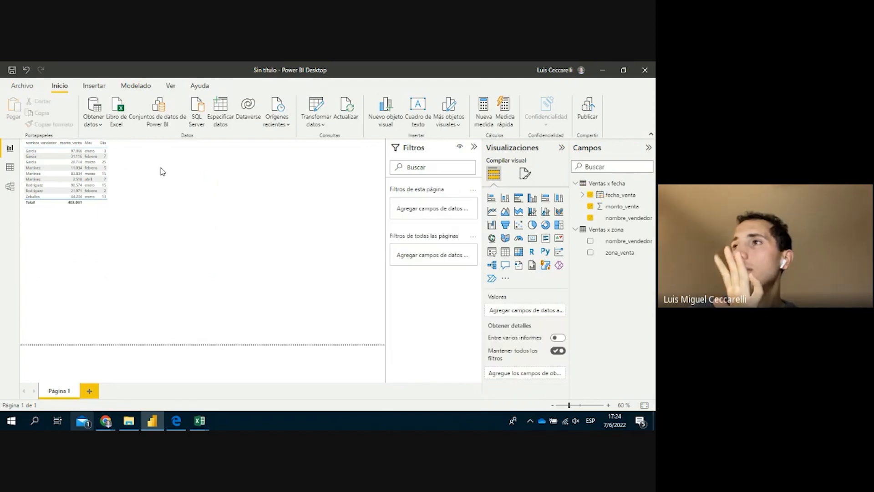
pyautogui.click(103, 211)
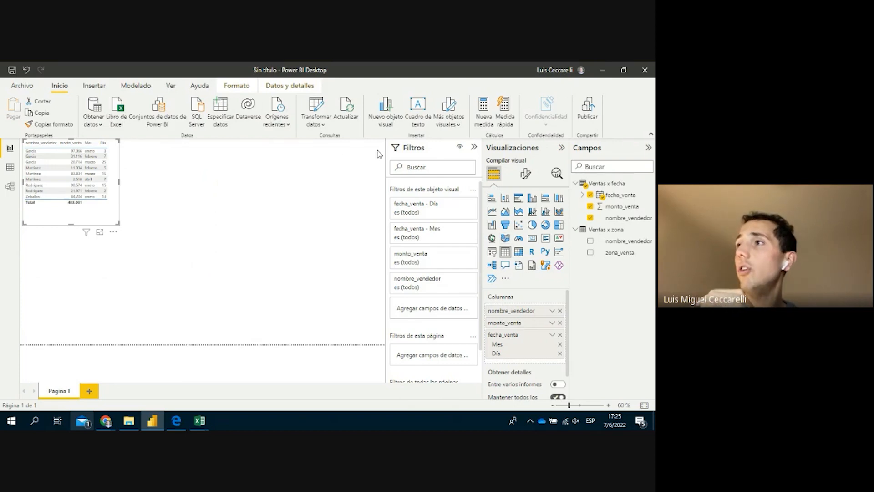
pyautogui.click(243, 181)
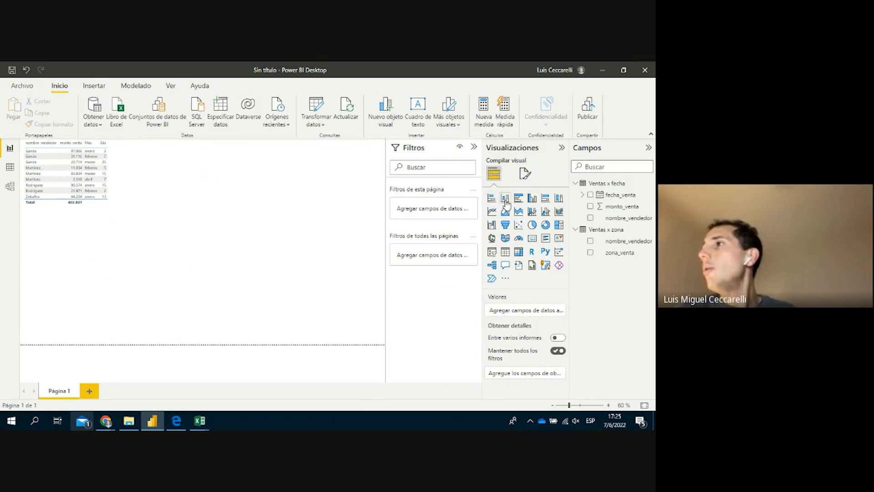
# Add an empty clustered column chart visual to Página 1
pyautogui.click(532, 198)
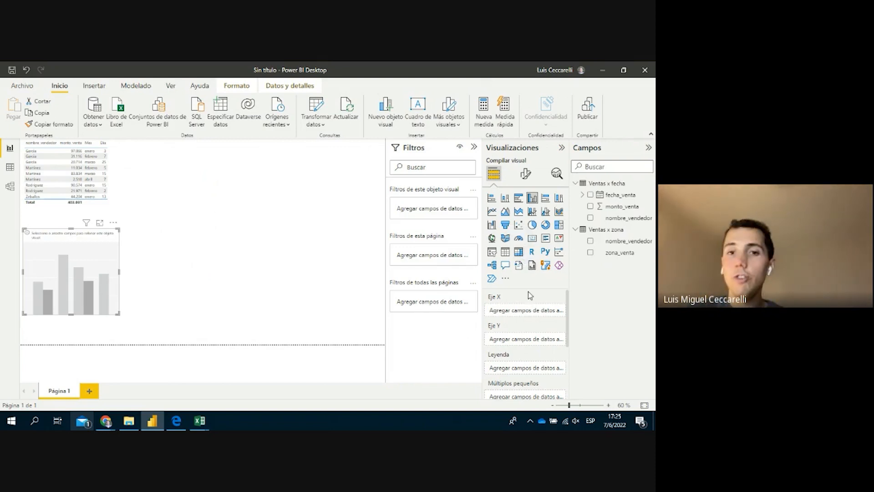
pyautogui.scroll(-1, 528, 292)
pyautogui.scroll(1, 525, 296)
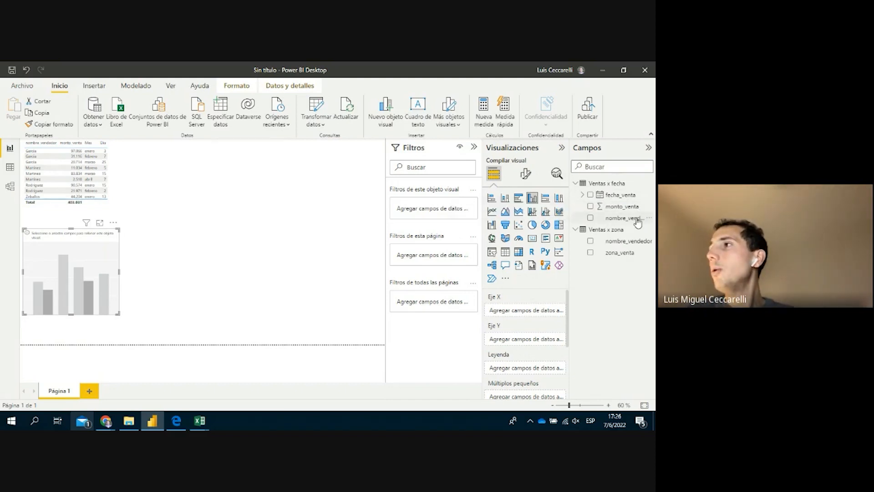
# Plot monto_venta on the Y axis by nombre_vendedor on the X axis, shown in Focus mode
pyautogui.moveTo(635, 218); pyautogui.dragTo(554, 318)
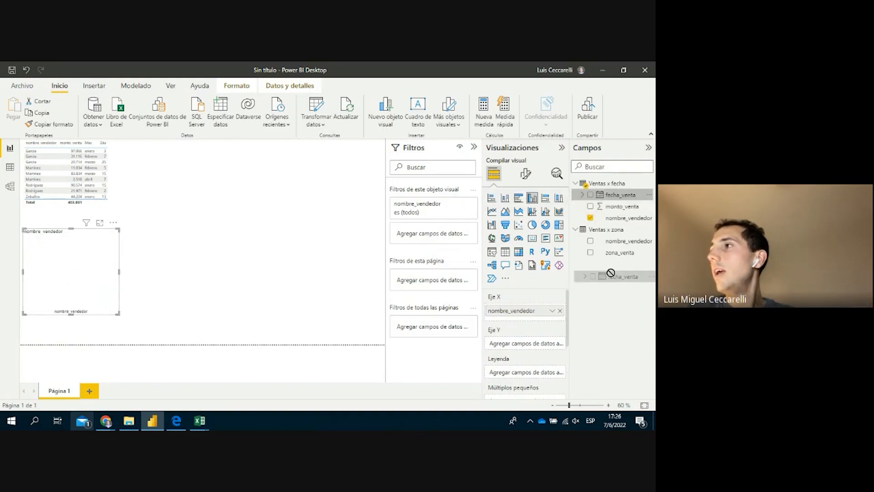
pyautogui.moveTo(618, 209); pyautogui.dragTo(527, 346)
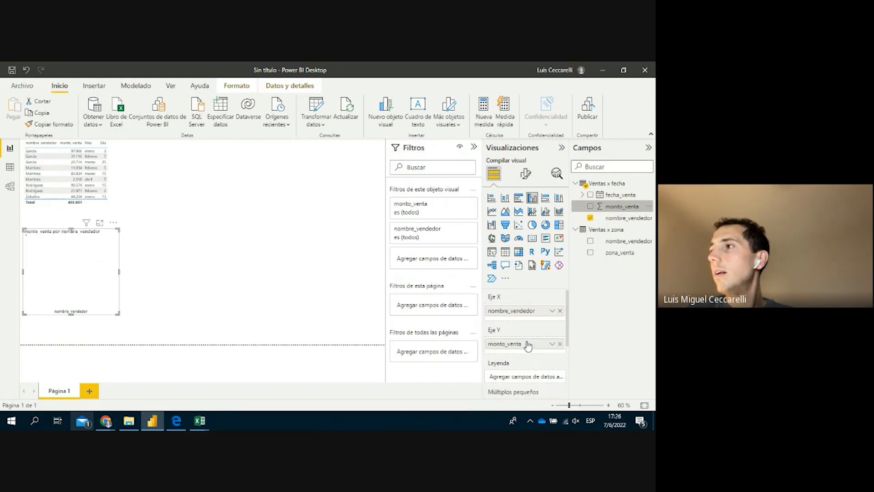
pyautogui.click(100, 223)
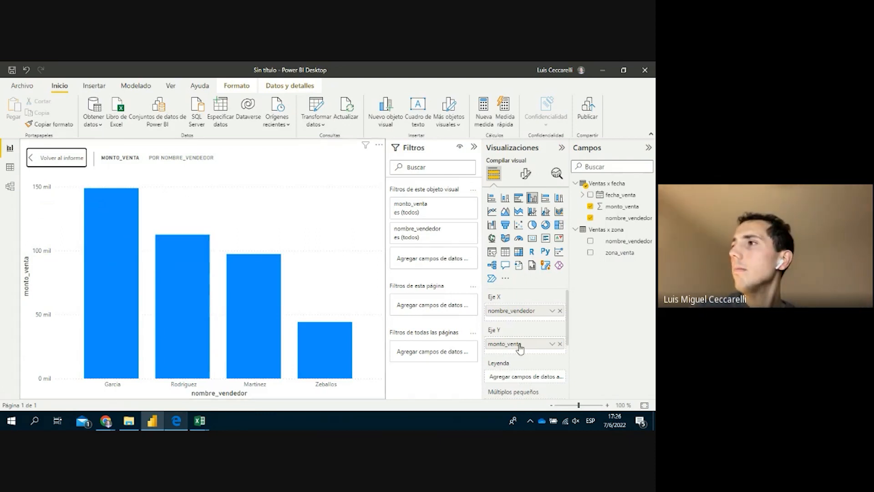
# Expand the fecha_venta field in the Fields pane to show its date hierarchy
pyautogui.scroll(-1, 521, 346)
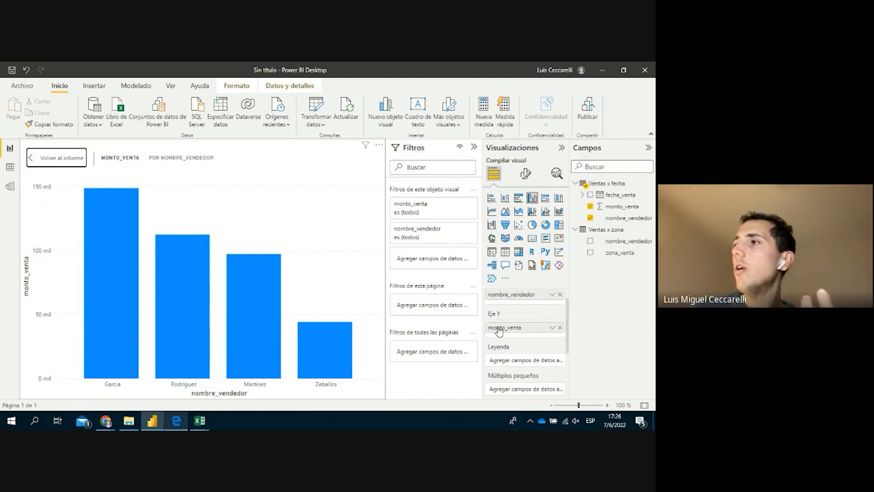
pyautogui.scroll(-2, 491, 319)
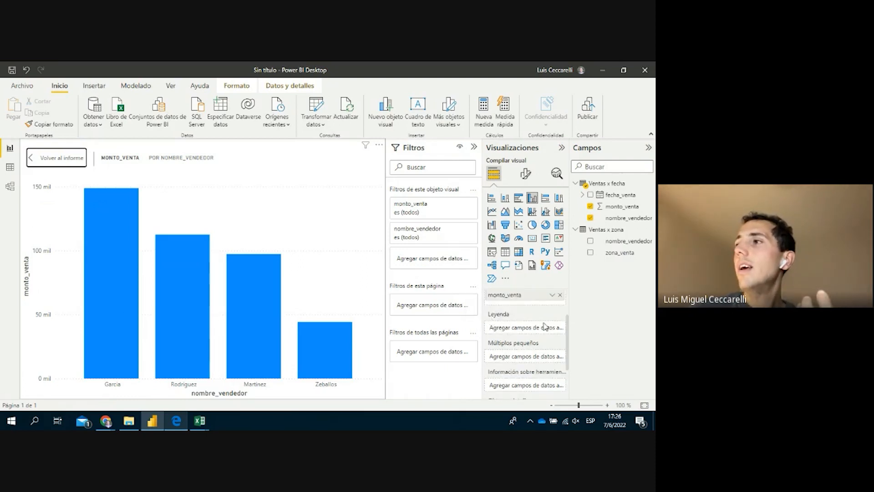
pyautogui.scroll(-3, 545, 326)
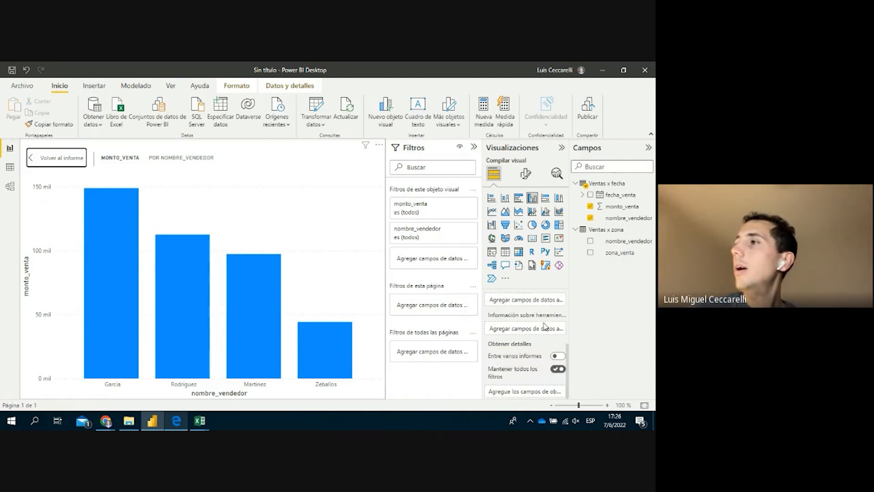
pyautogui.scroll(3, 545, 326)
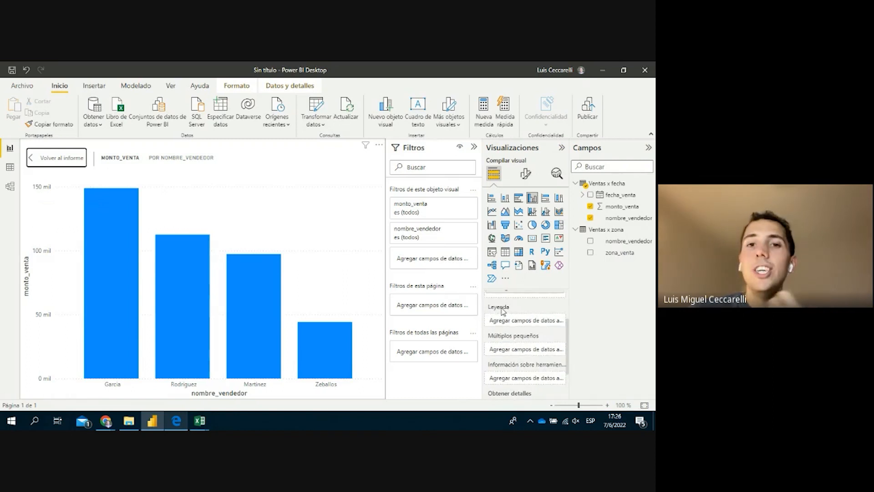
pyautogui.moveTo(510, 311)
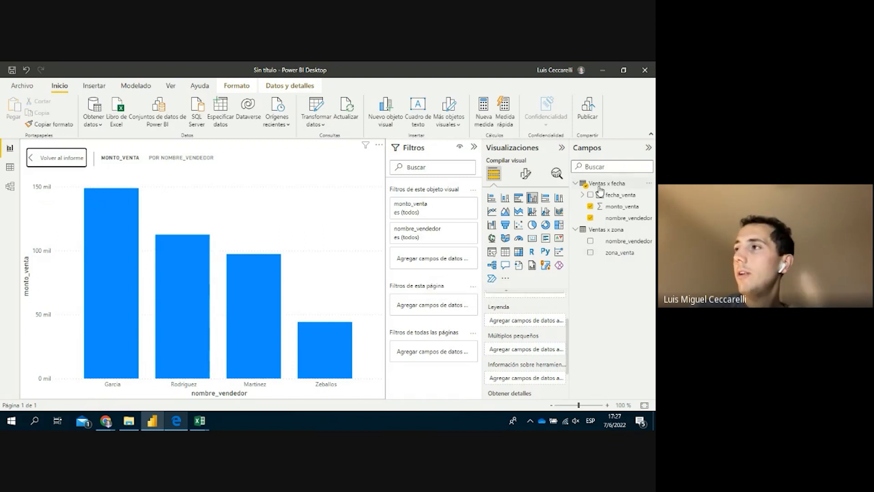
pyautogui.click(583, 195)
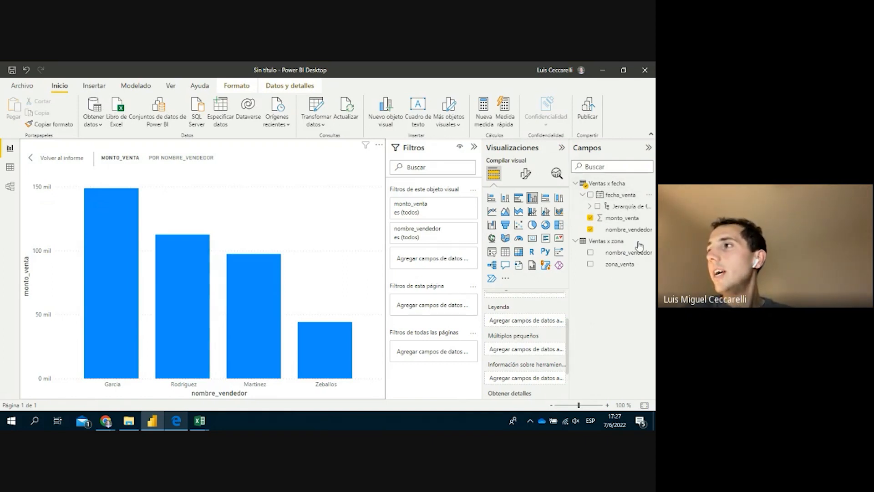
# Put fecha_venta in the chart's Legend well to split the columns by date
pyautogui.moveTo(625, 197); pyautogui.dragTo(539, 321)
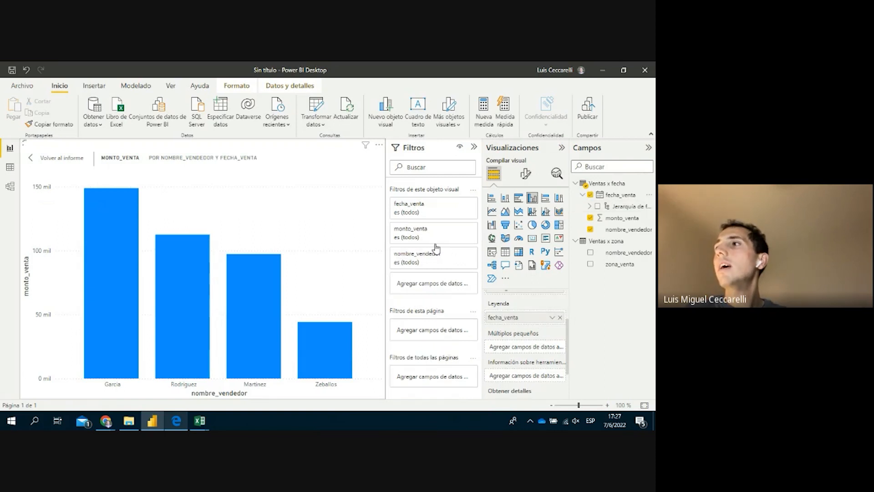
pyautogui.click(553, 318)
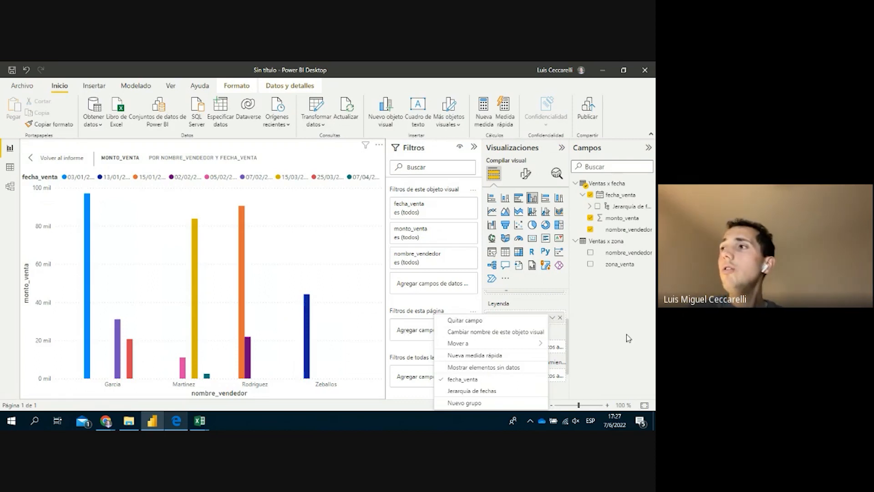
pyautogui.click(611, 336)
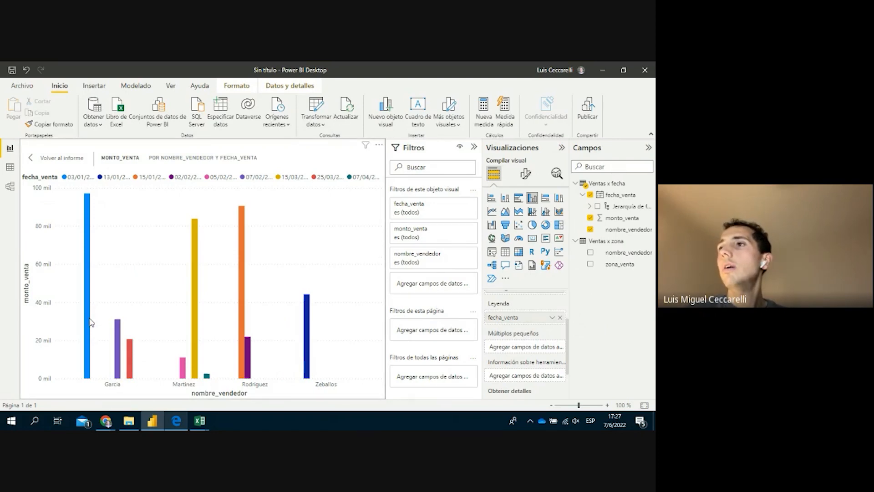
# Check the bar values, remove fecha_venta from Legend, and expand Año, Trimestre, Mes, Día
pyautogui.moveTo(90, 322)
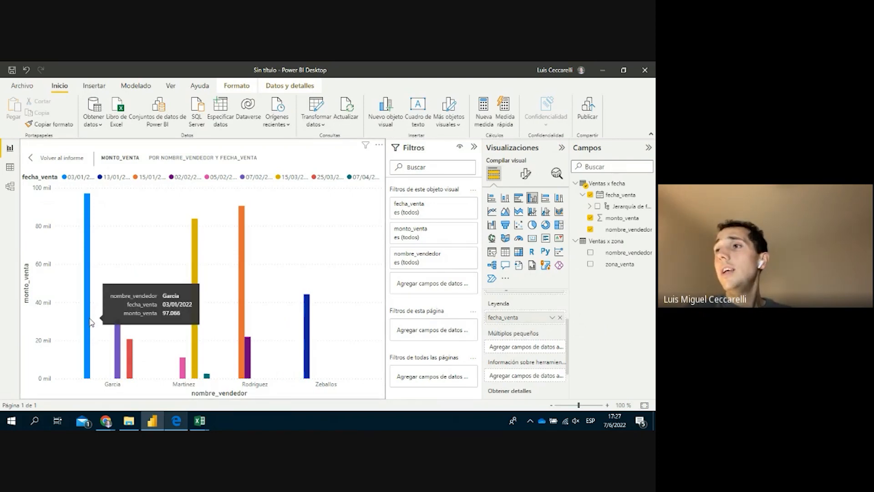
pyautogui.moveTo(118, 342)
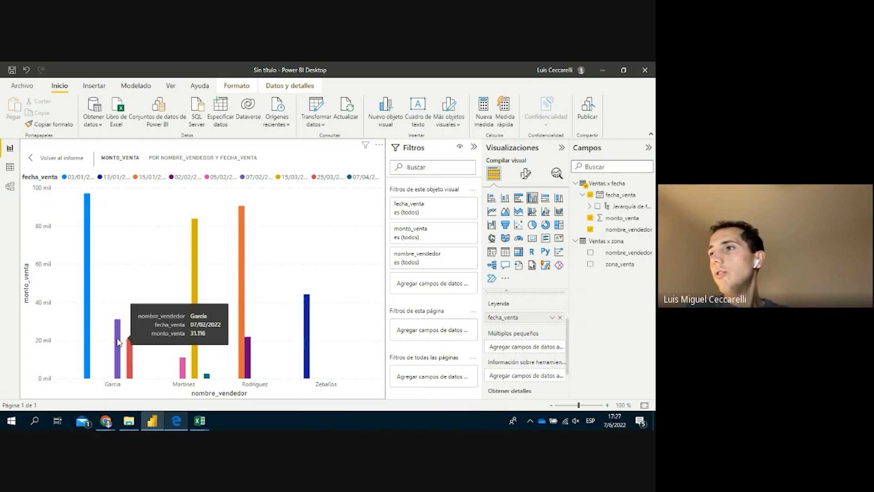
pyautogui.moveTo(130, 356)
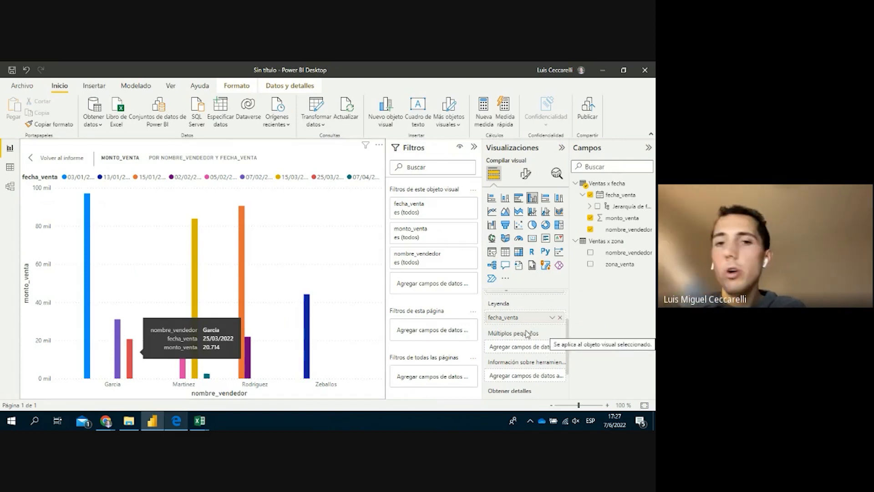
pyautogui.click(559, 318)
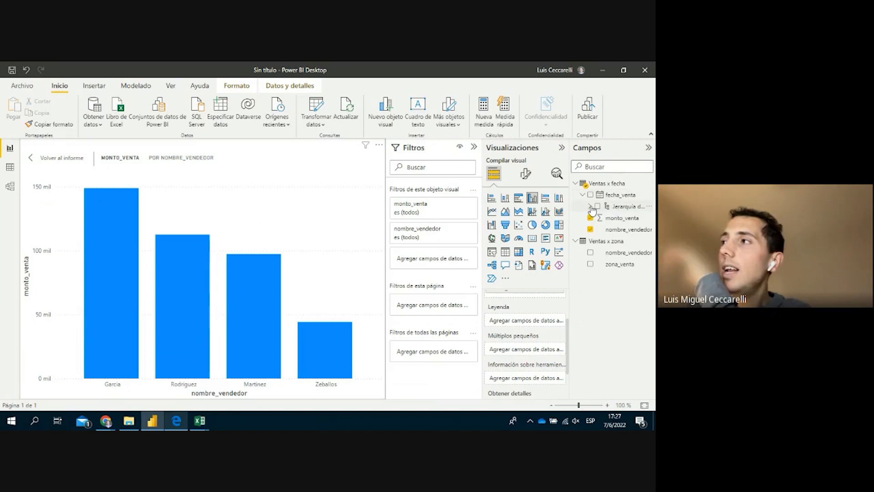
pyautogui.click(589, 206)
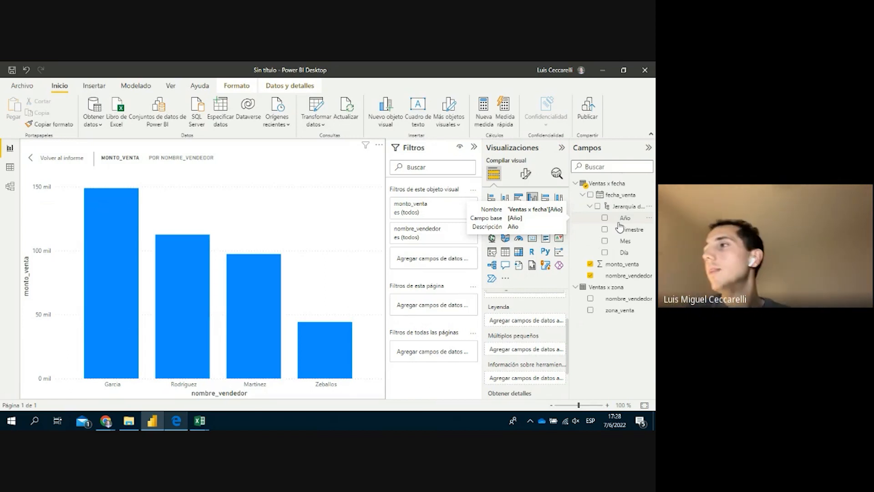
# Use Mes as the chart legend, giving enero, febrero, marzo and abril bars per seller
pyautogui.moveTo(625, 240); pyautogui.dragTo(596, 358)
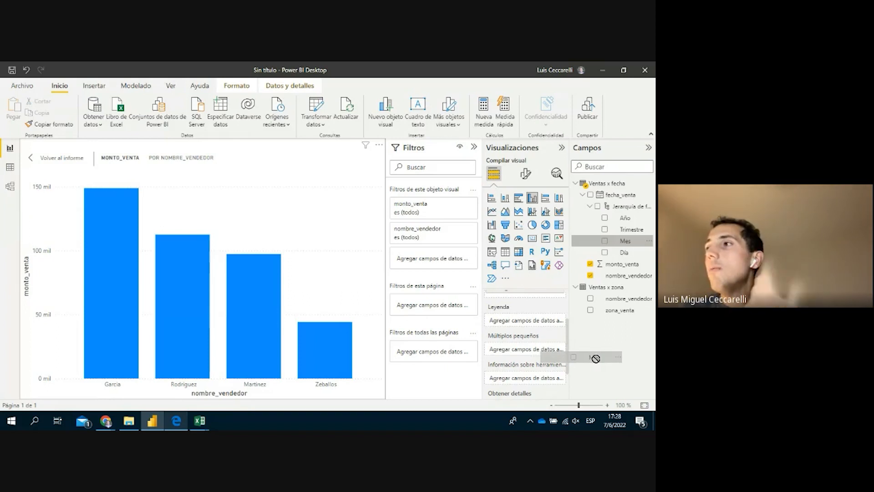
pyautogui.moveTo(596, 358); pyautogui.dragTo(542, 322)
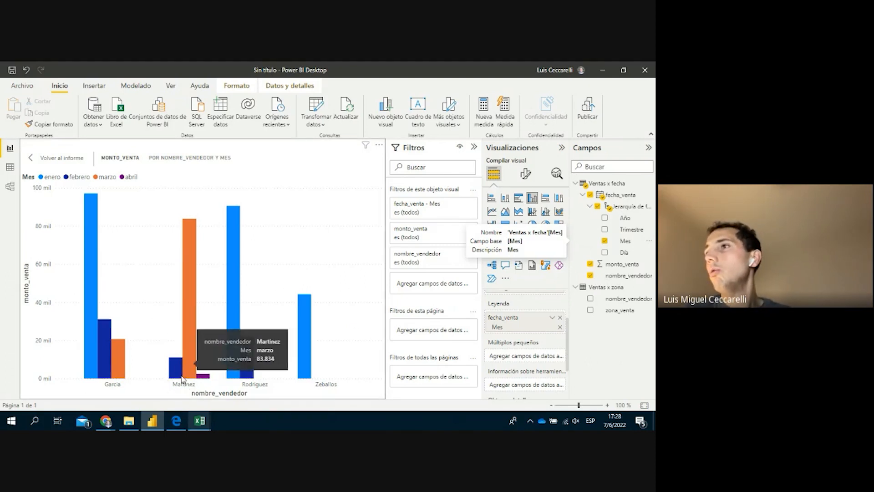
pyautogui.moveTo(173, 376)
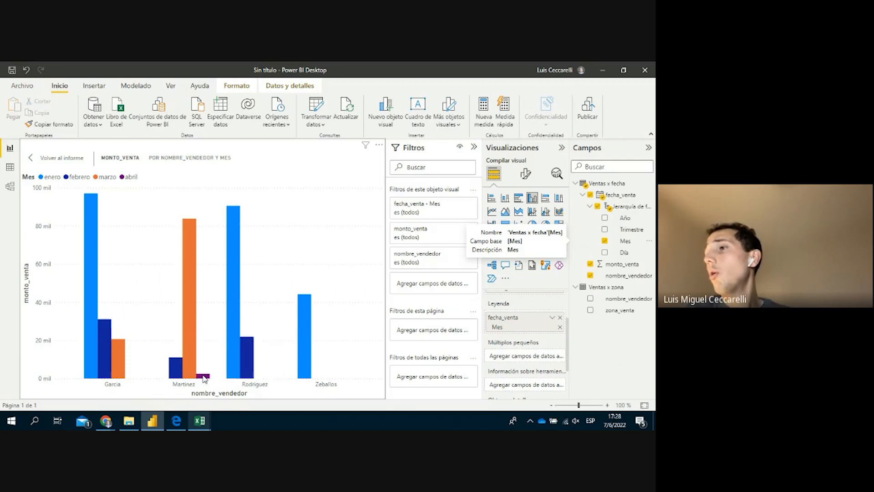
pyautogui.moveTo(203, 377)
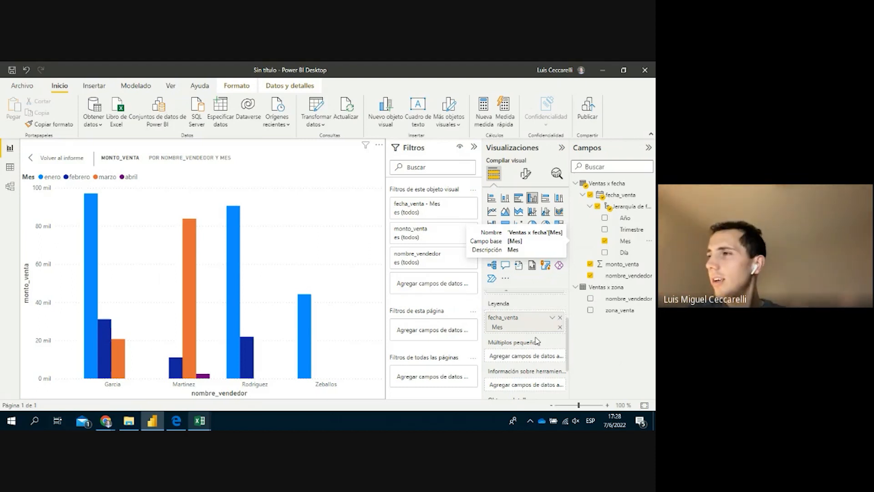
pyautogui.scroll(-2, 546, 344)
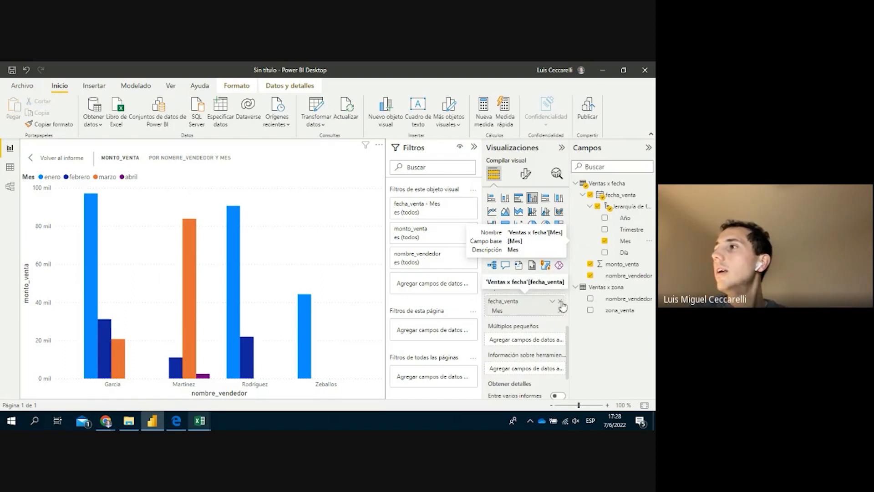
# Remove Mes from the legend, then add Mes to Tooltips and remove it again
pyautogui.click(561, 302)
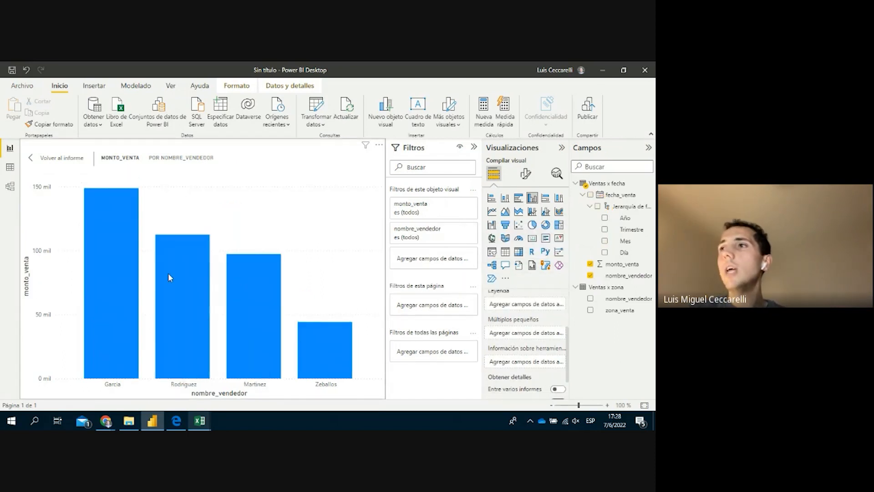
pyautogui.moveTo(263, 359)
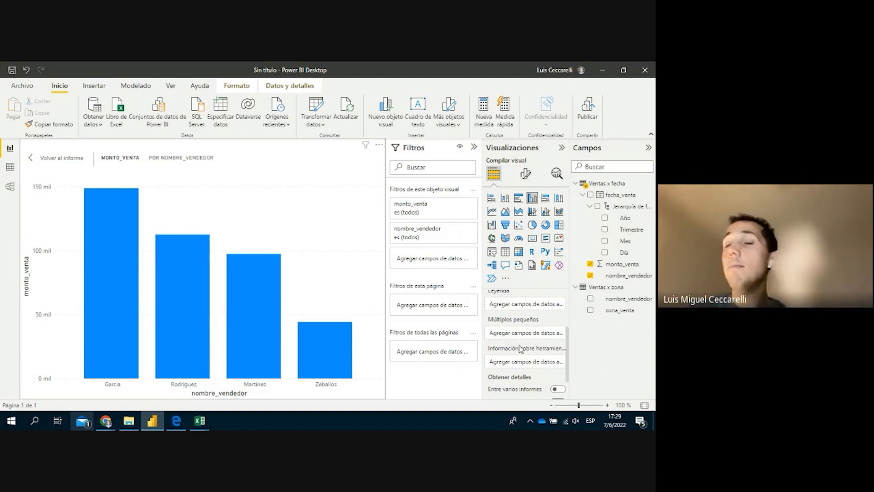
pyautogui.moveTo(521, 349)
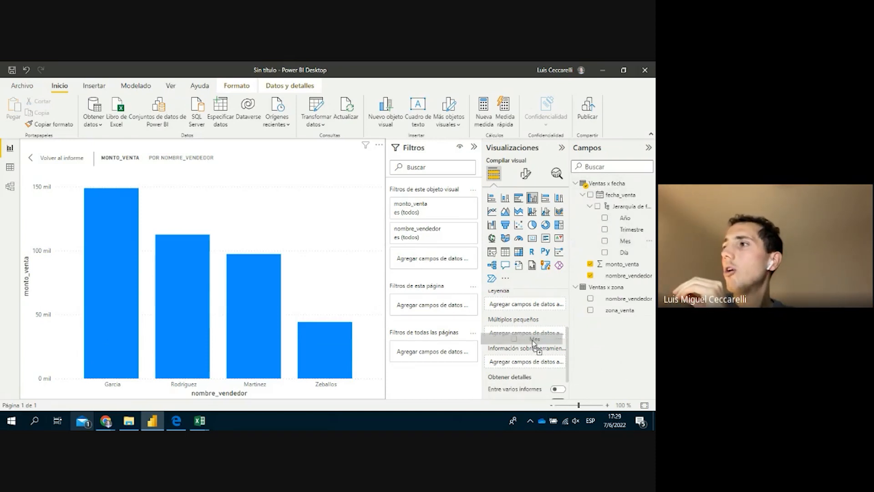
pyautogui.scroll(-1, 535, 337)
pyautogui.moveTo(535, 337); pyautogui.dragTo(533, 347)
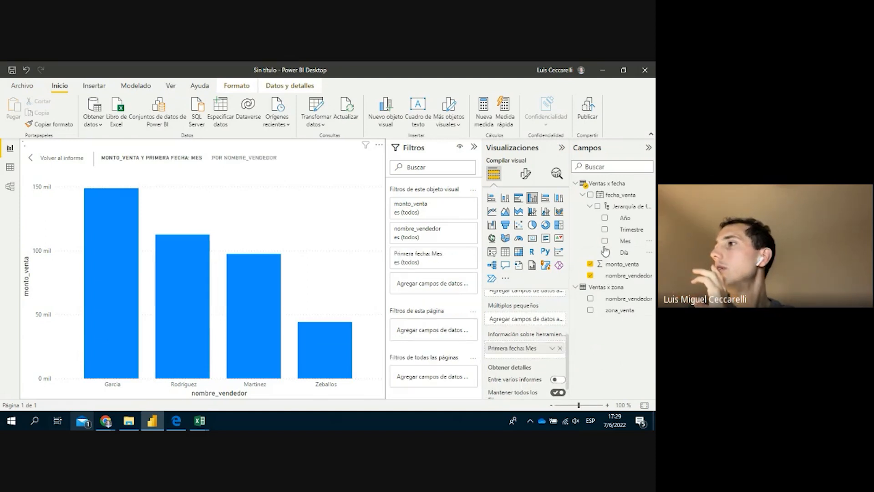
pyautogui.click(560, 349)
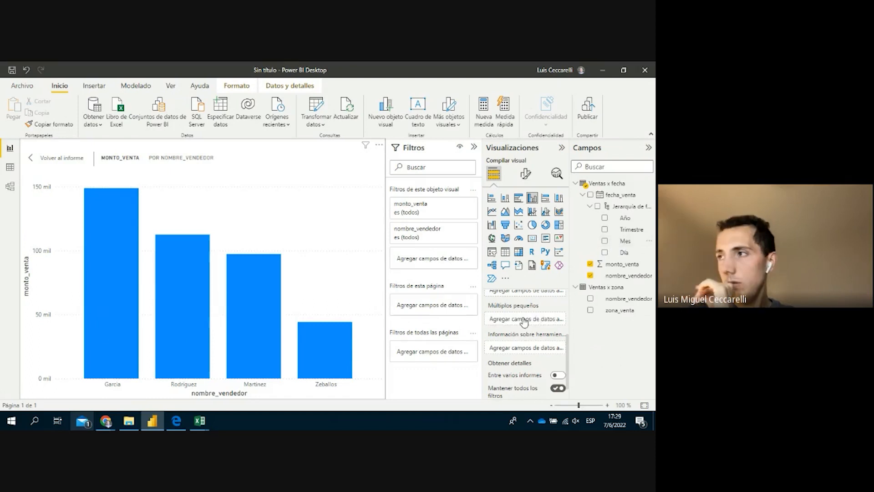
# Add Mes as small multiples for enero–abril panels, inspect the values, then remove it
pyautogui.moveTo(525, 322); pyautogui.dragTo(524, 322)
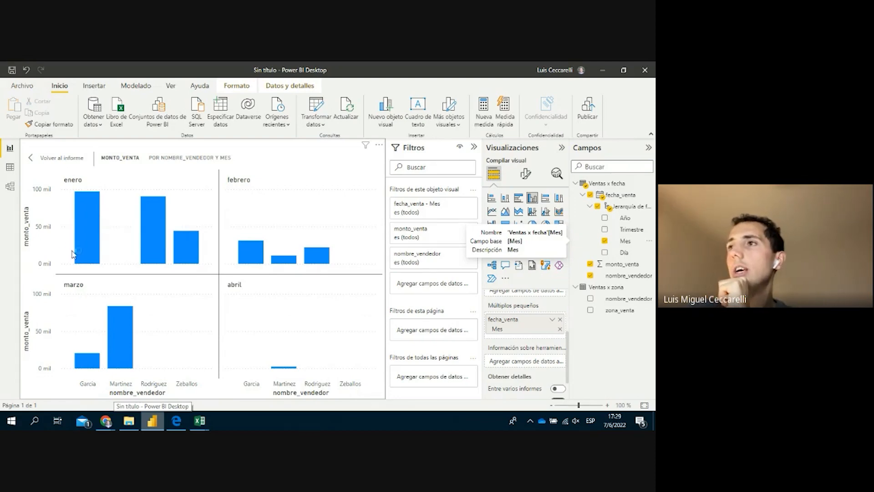
pyautogui.moveTo(81, 243)
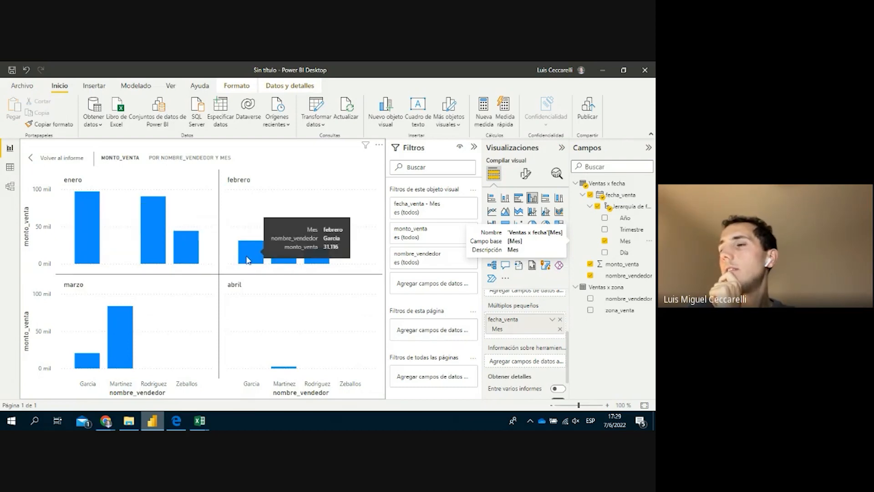
pyautogui.moveTo(93, 363)
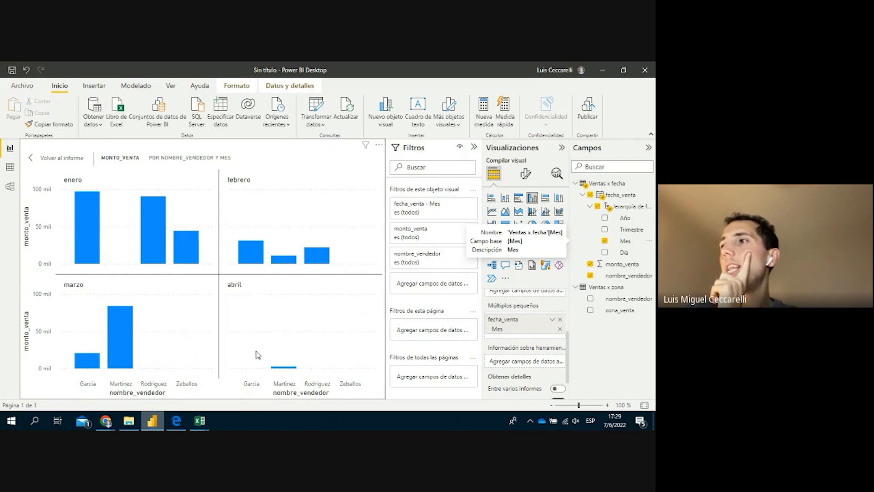
pyautogui.moveTo(281, 371)
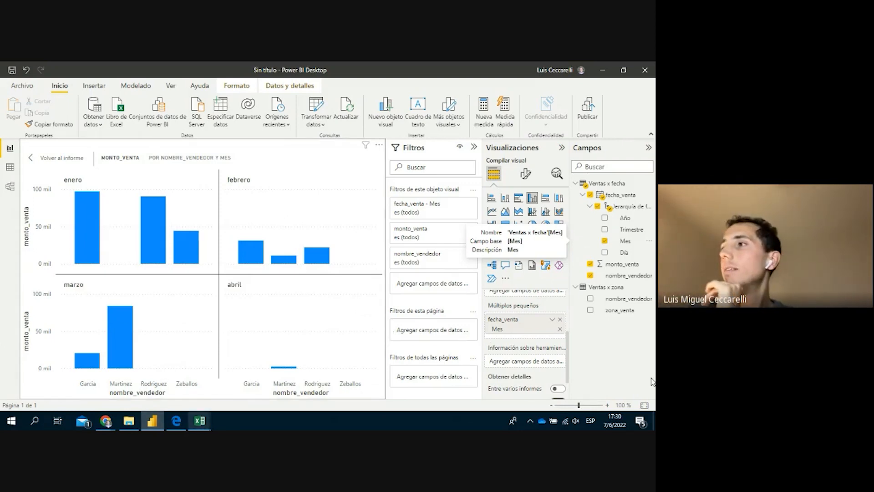
pyautogui.click(560, 320)
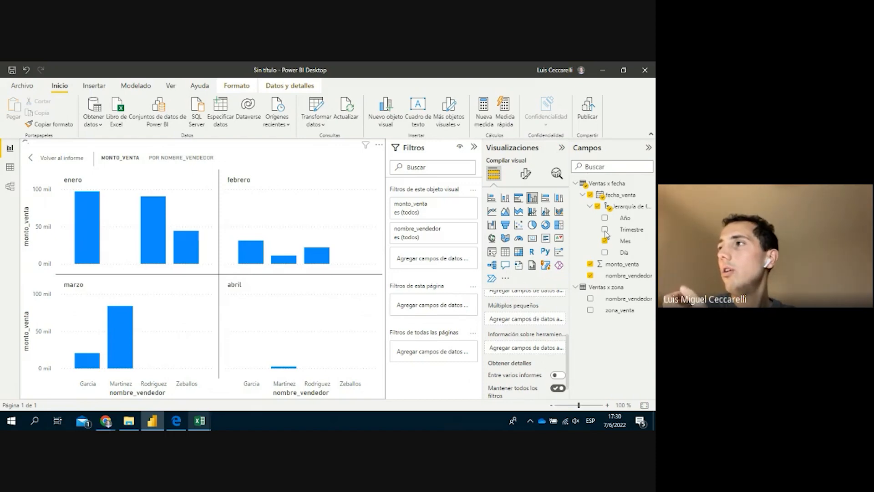
# Switch to a stacked column chart with fecha_venta's Mes level as the legend
pyautogui.scroll(3, 565, 352)
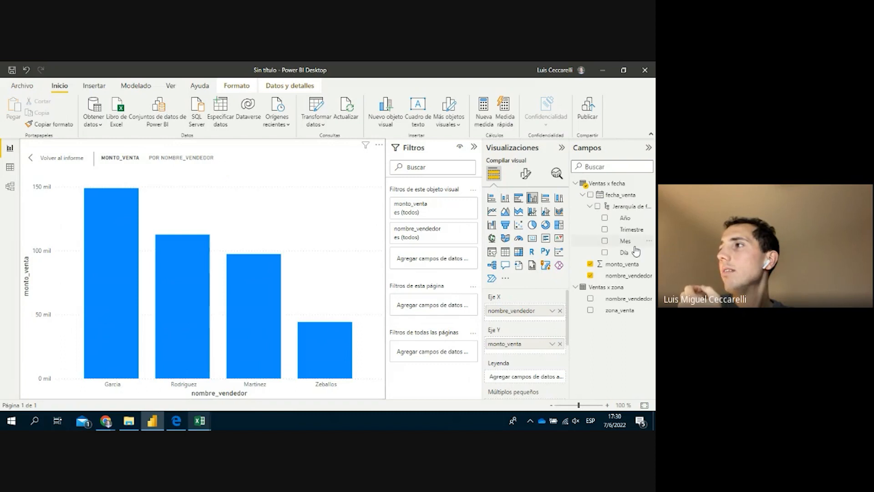
pyautogui.moveTo(630, 245); pyautogui.dragTo(542, 378)
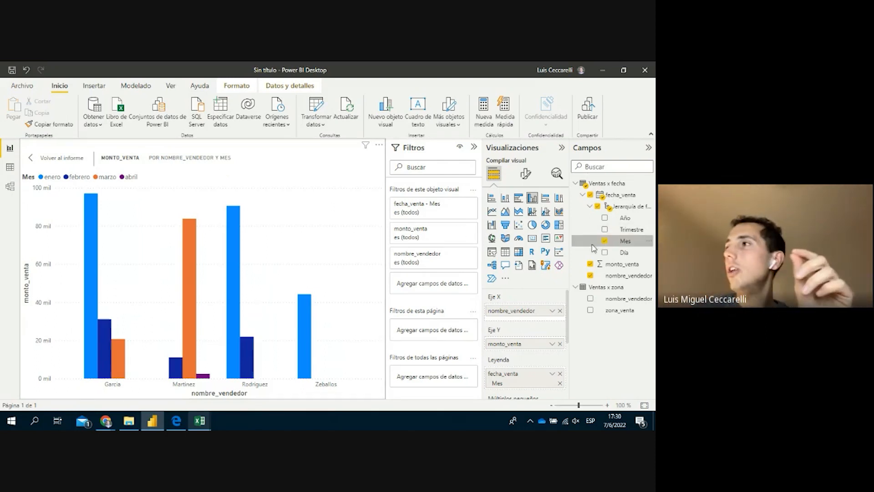
pyautogui.click(510, 203)
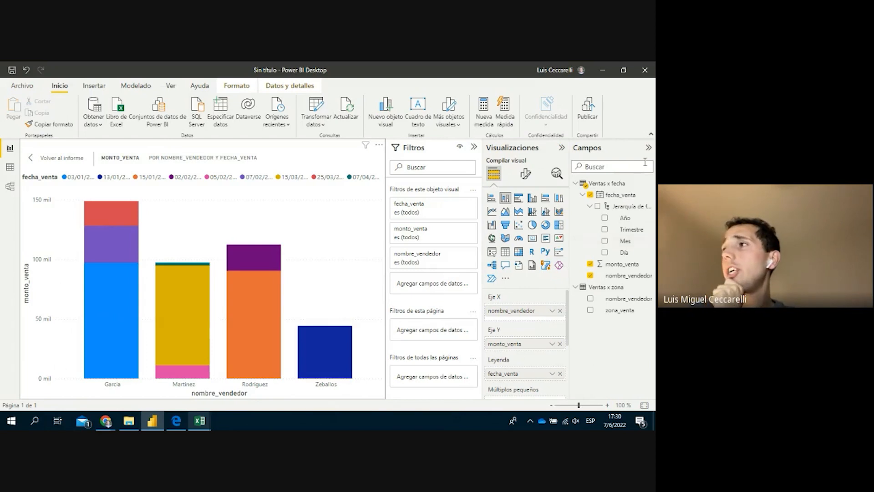
pyautogui.click(560, 374)
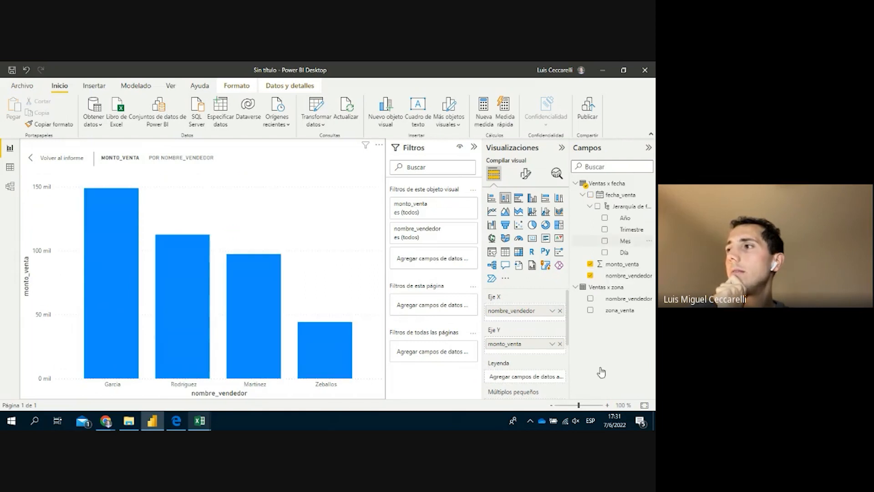
pyautogui.moveTo(625, 240); pyautogui.dragTo(538, 380)
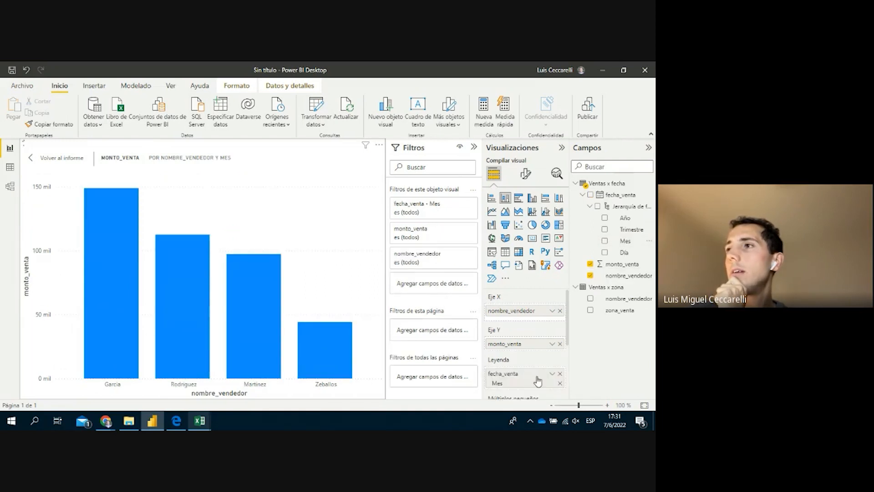
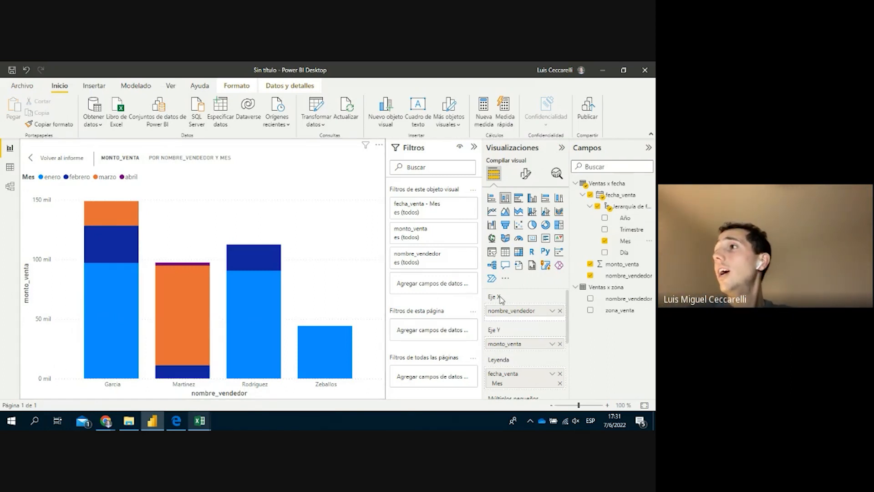
# Drag the Eje X > Valores Altura máxima del área slider from 25 to 22 percent
pyautogui.scroll(-2, 500, 301)
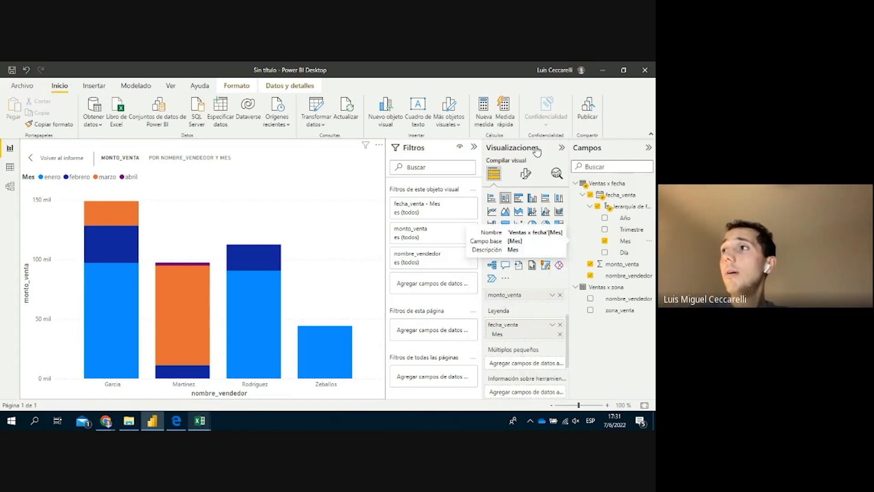
pyautogui.scroll(3, 544, 373)
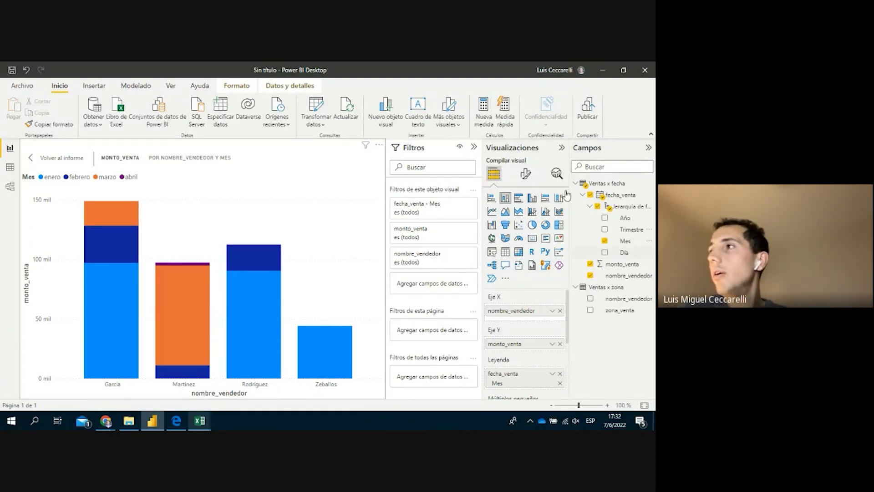
pyautogui.click(526, 175)
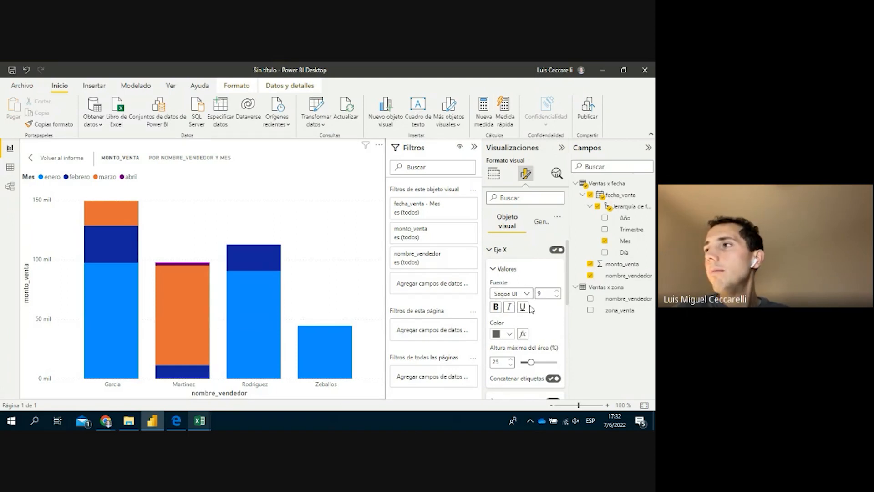
pyautogui.scroll(-1, 523, 307)
pyautogui.scroll(-1, 528, 309)
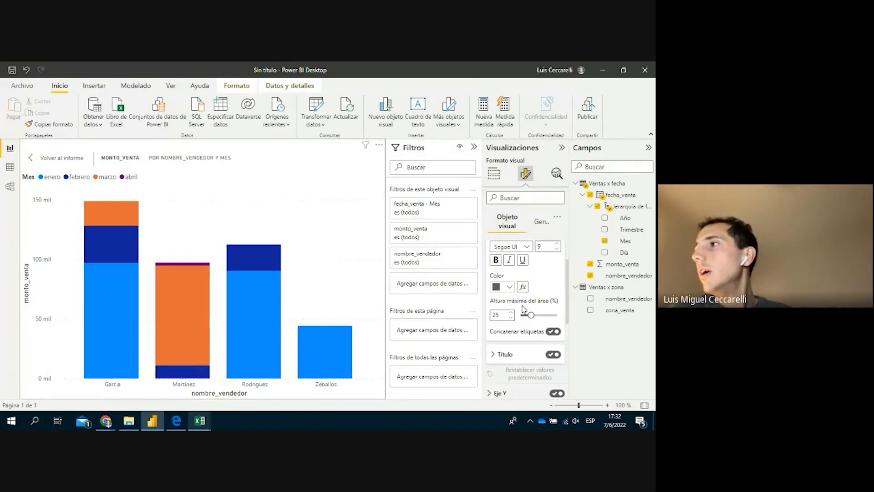
pyautogui.scroll(-1, 505, 307)
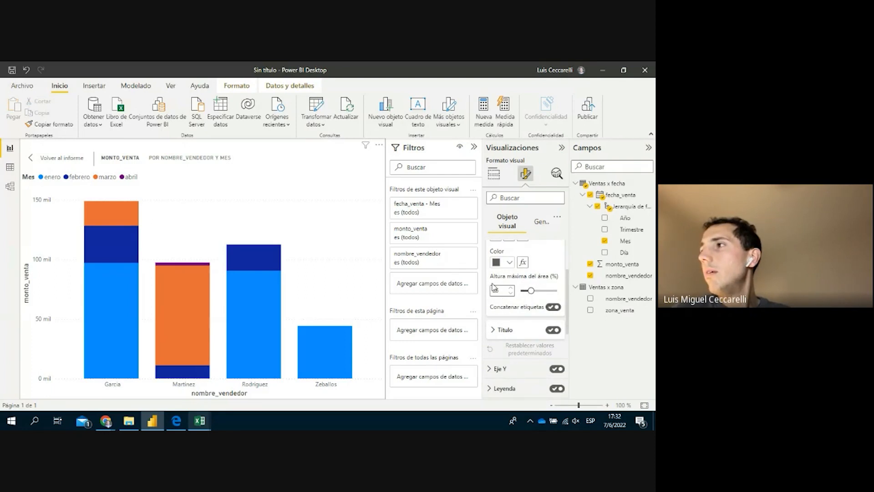
pyautogui.moveTo(532, 289)
pyautogui.mouseDown()
pyautogui.moveTo(545, 291)
pyautogui.moveTo(527, 291)
pyautogui.mouseUp()
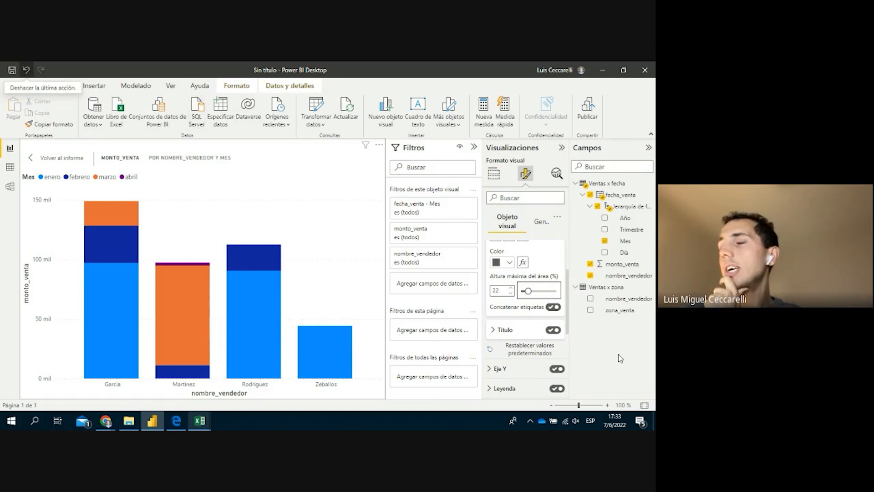
pyautogui.scroll(-1, 526, 337)
pyautogui.scroll(2, 526, 337)
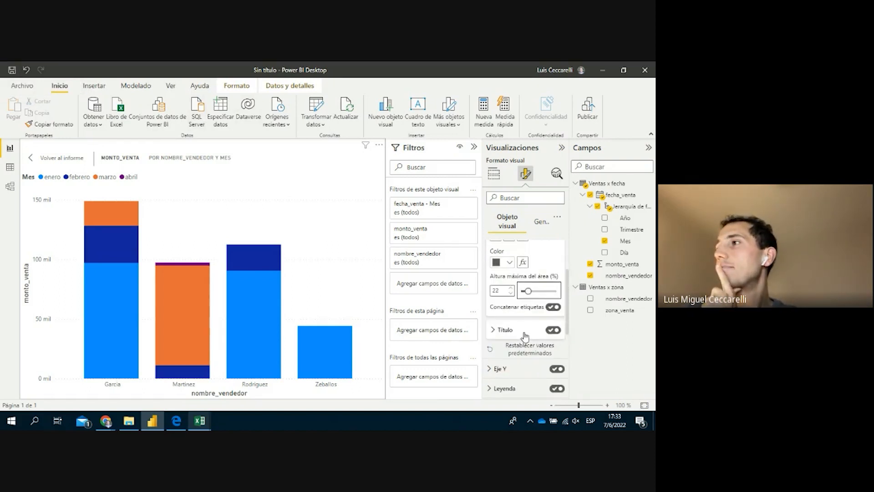
pyautogui.scroll(-1, 521, 364)
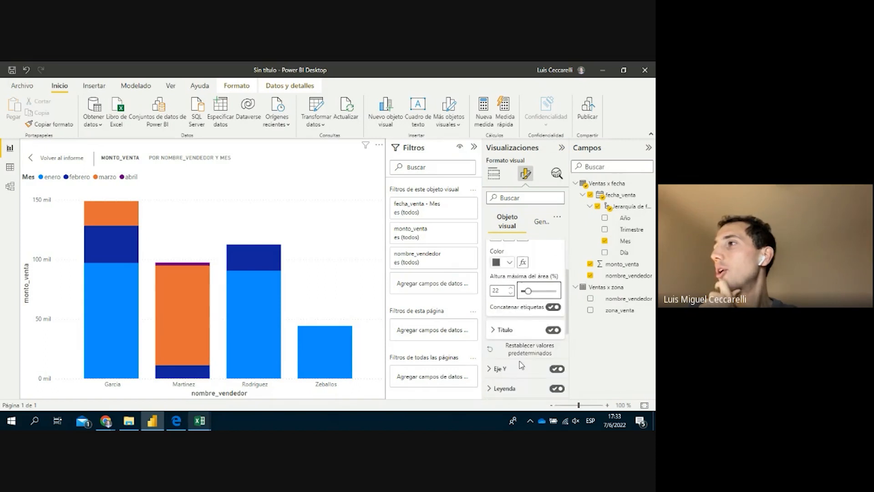
# Set the Eje X title text to 'Empleado', keeping the title-only style
pyautogui.click(511, 329)
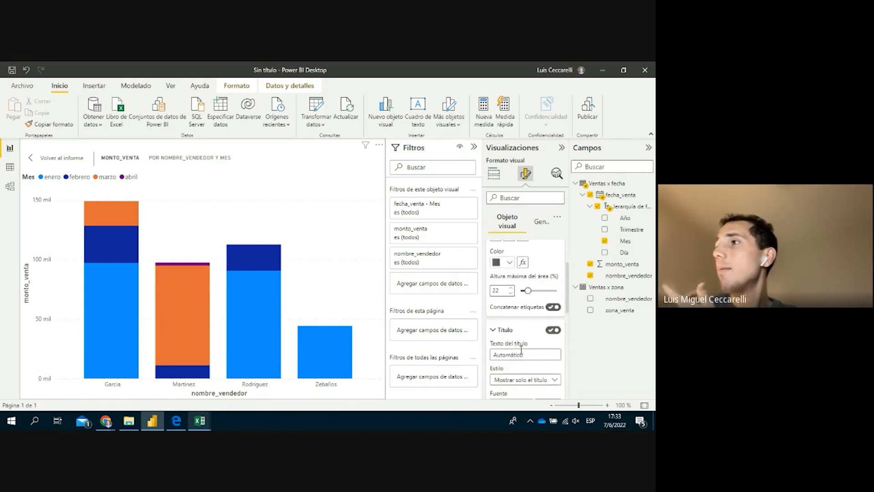
pyautogui.scroll(-1, 512, 330)
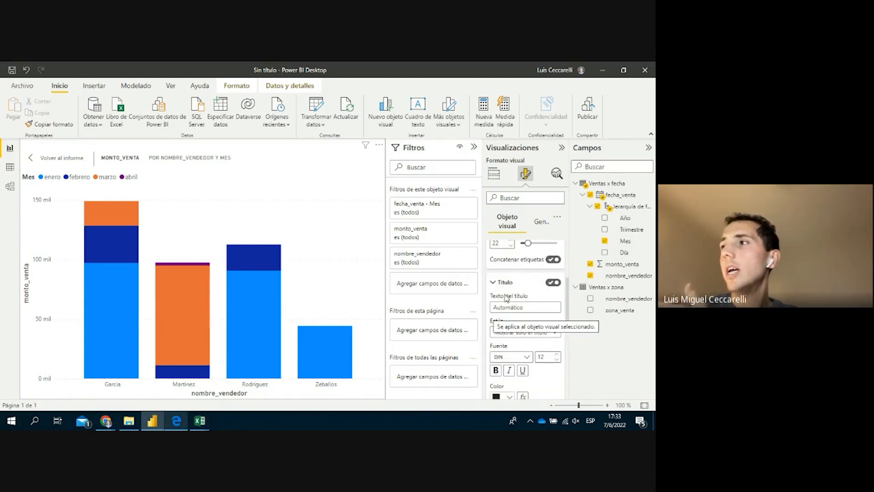
pyautogui.click(546, 308)
pyautogui.write('Emplea')
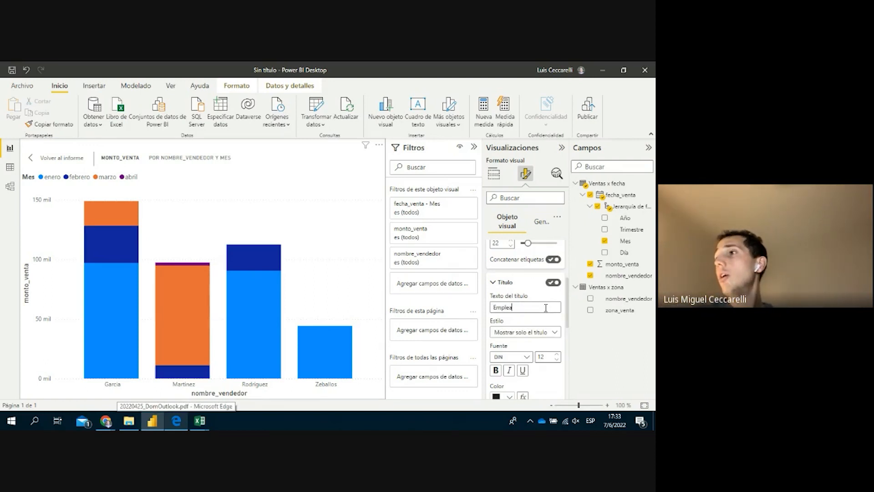
pyautogui.write('do')
pyautogui.press('Return')
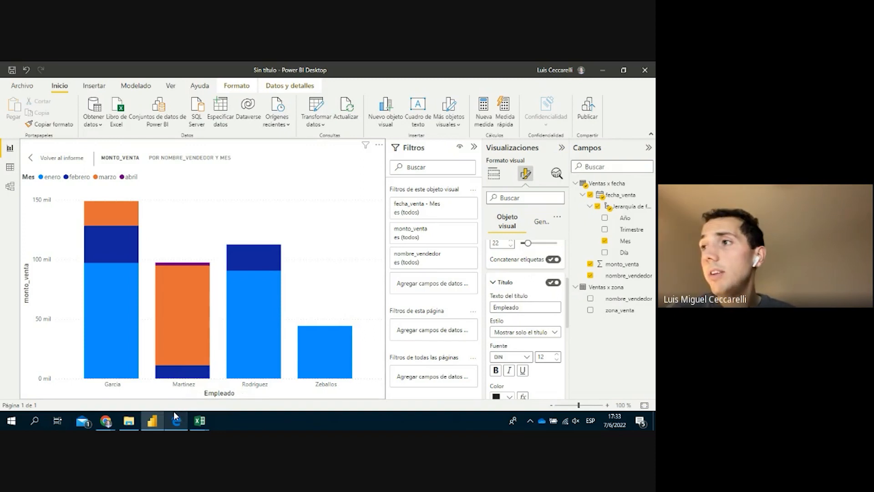
pyautogui.scroll(-1, 518, 341)
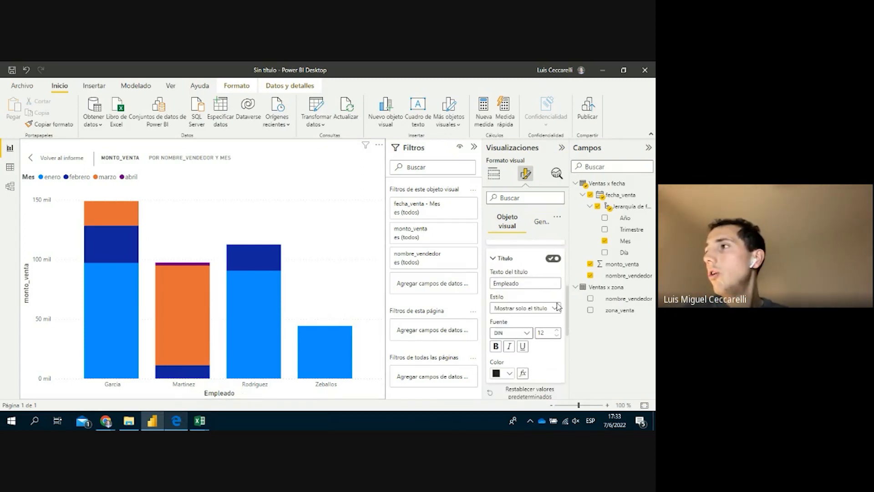
pyautogui.click(555, 308)
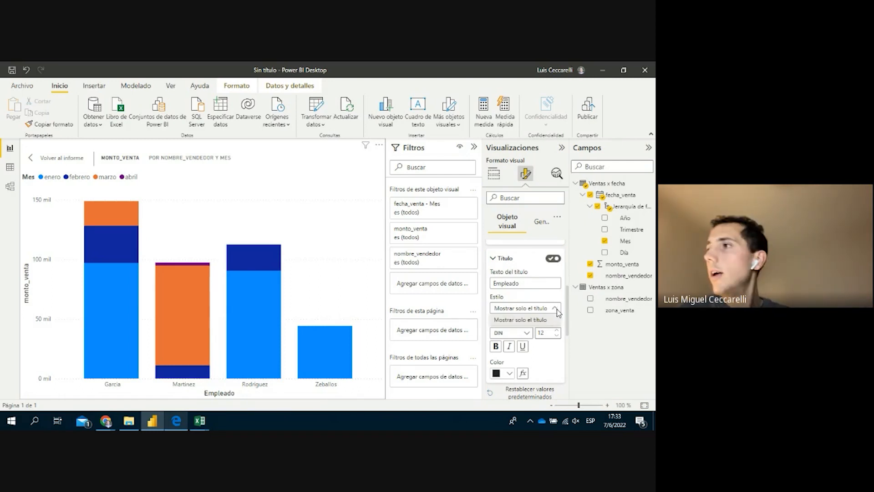
pyautogui.click(549, 315)
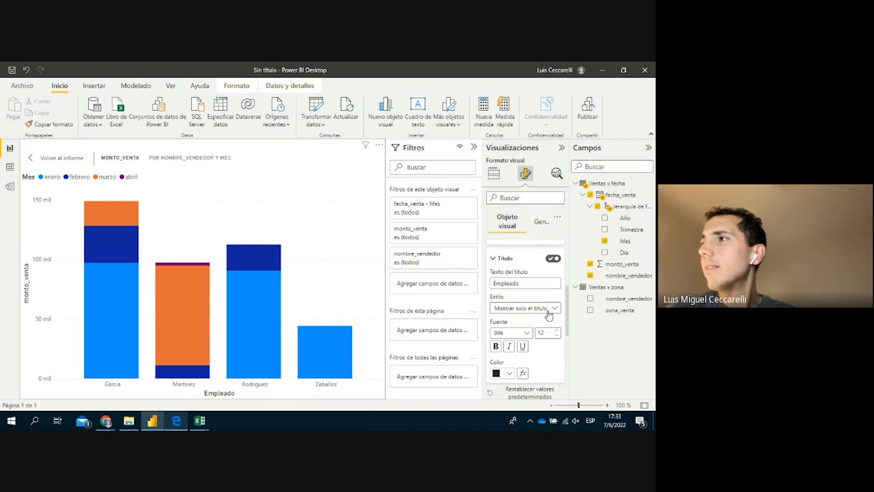
pyautogui.scroll(1, 549, 314)
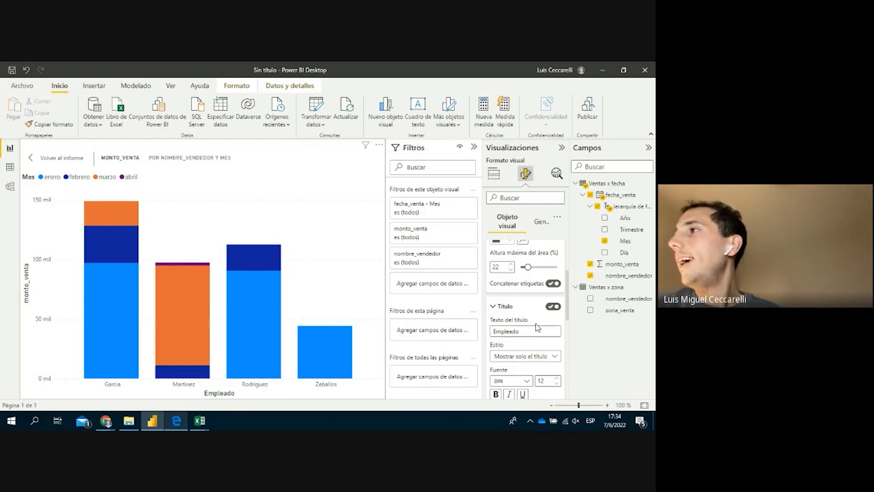
# Check the Eje Y Rango settings, then return to the Compilar visual fields pane
pyautogui.scroll(-3, 535, 339)
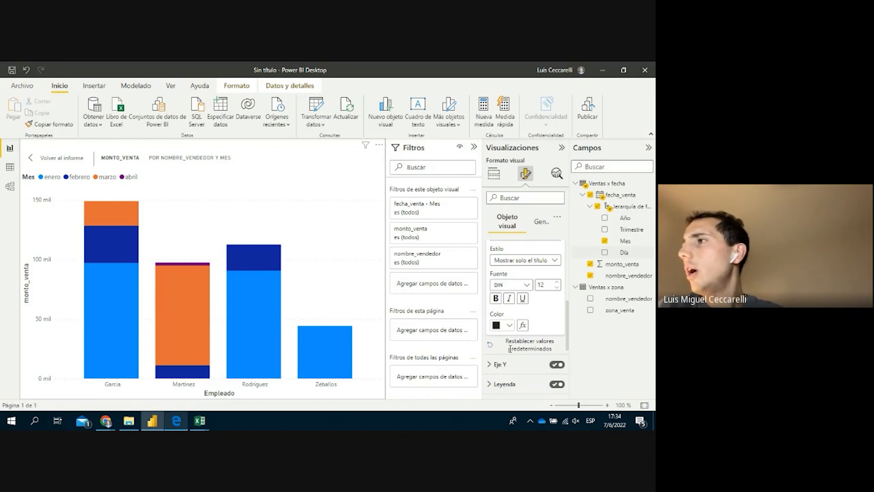
pyautogui.scroll(-2, 510, 348)
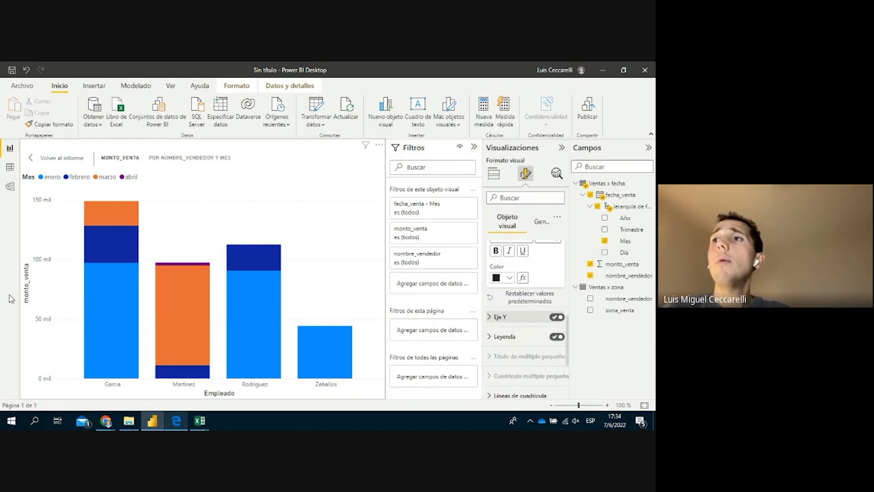
pyautogui.click(500, 317)
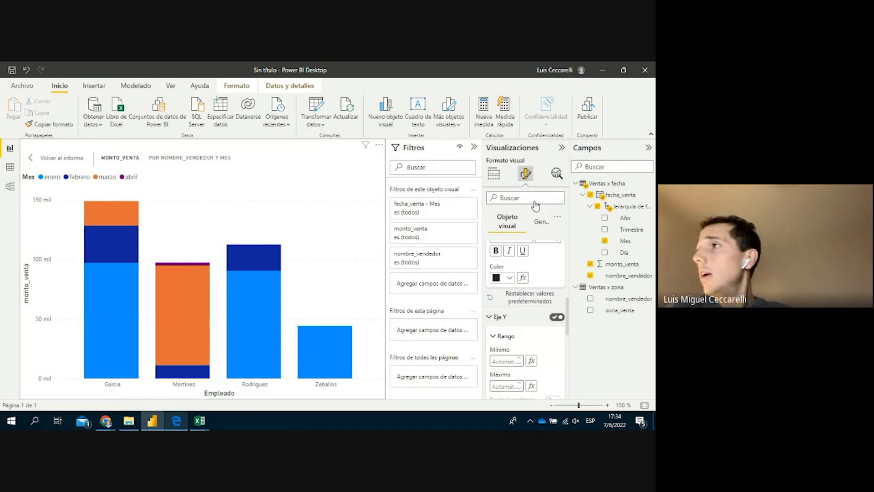
pyautogui.click(493, 174)
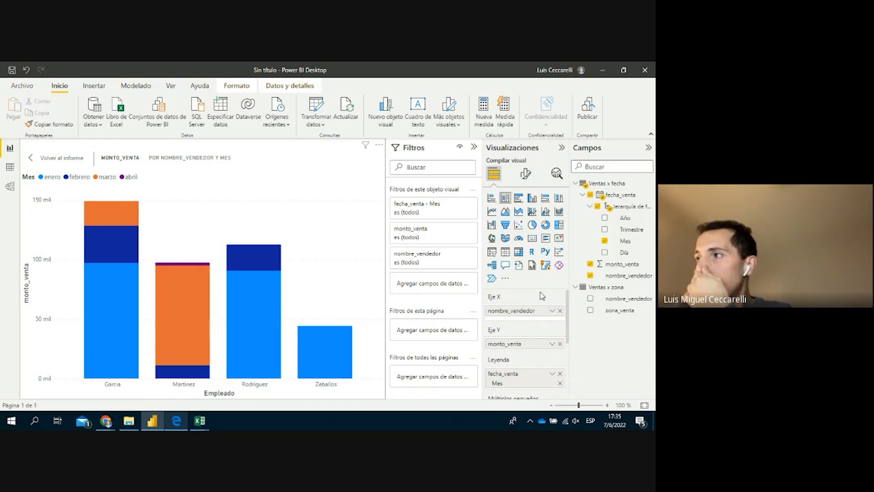
# Toggle the Mes legend off and on, then set its position to top right
pyautogui.click(527, 175)
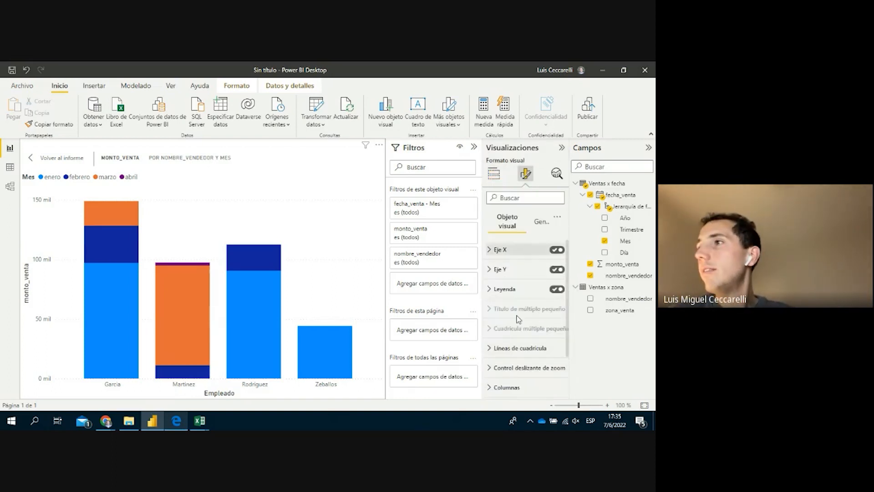
pyautogui.click(506, 293)
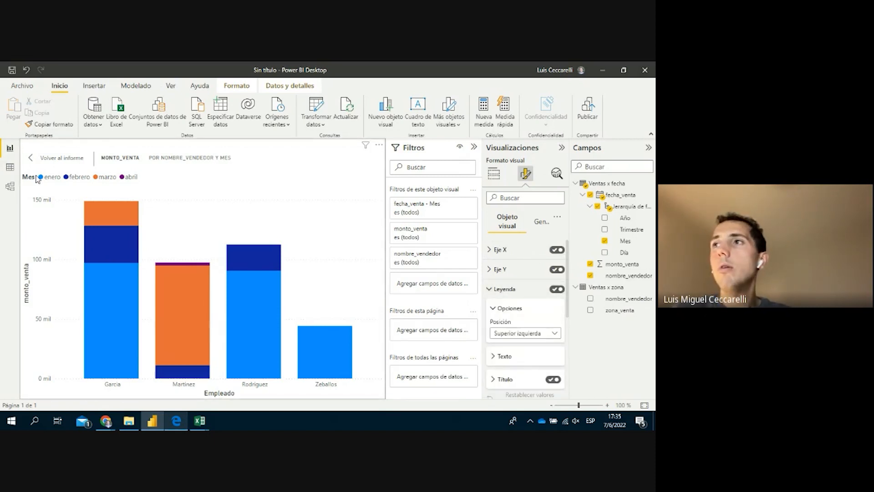
pyautogui.click(557, 290)
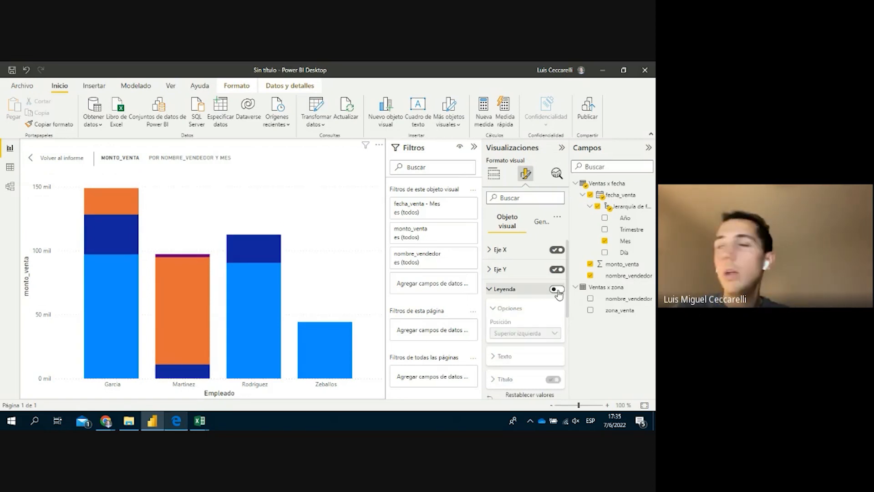
pyautogui.click(556, 289)
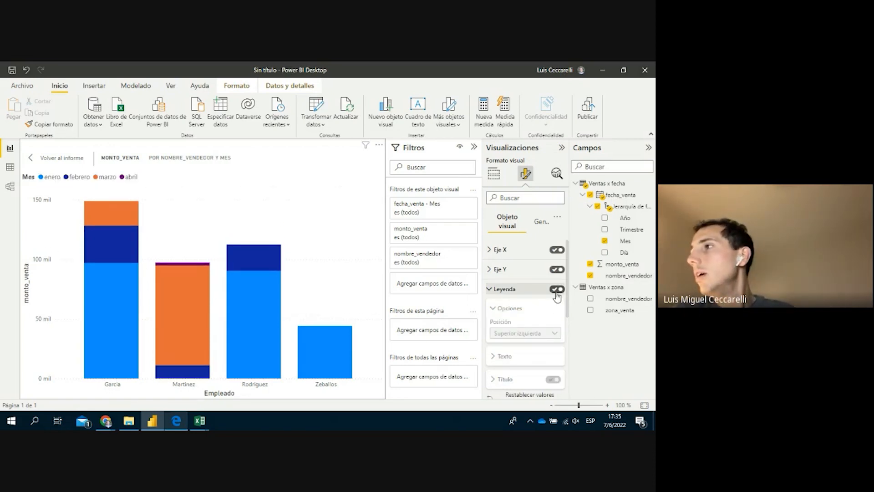
pyautogui.click(541, 336)
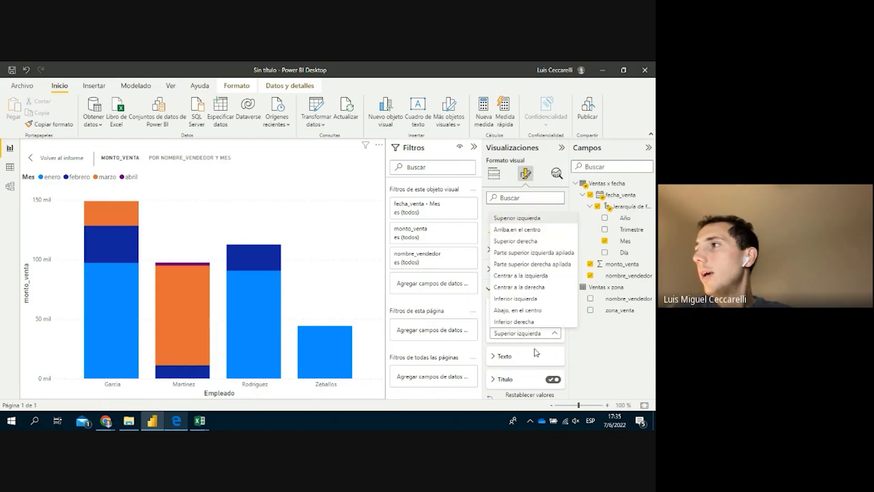
pyautogui.click(162, 204)
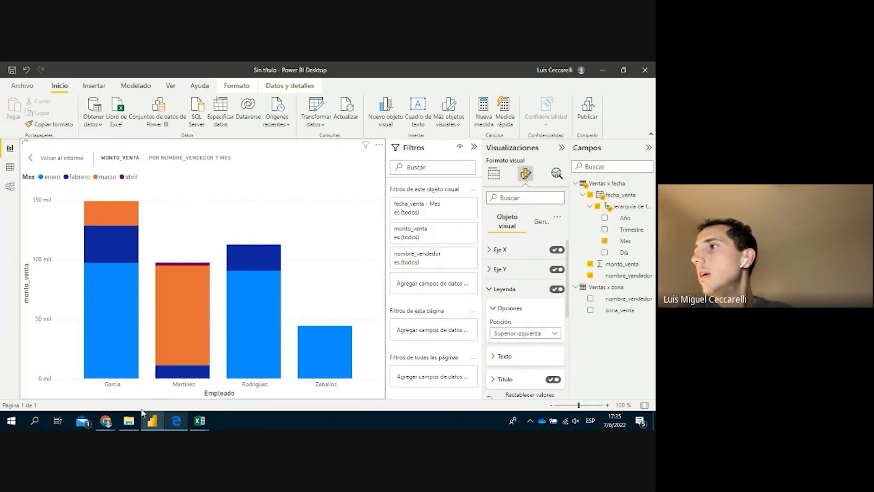
pyautogui.click(511, 334)
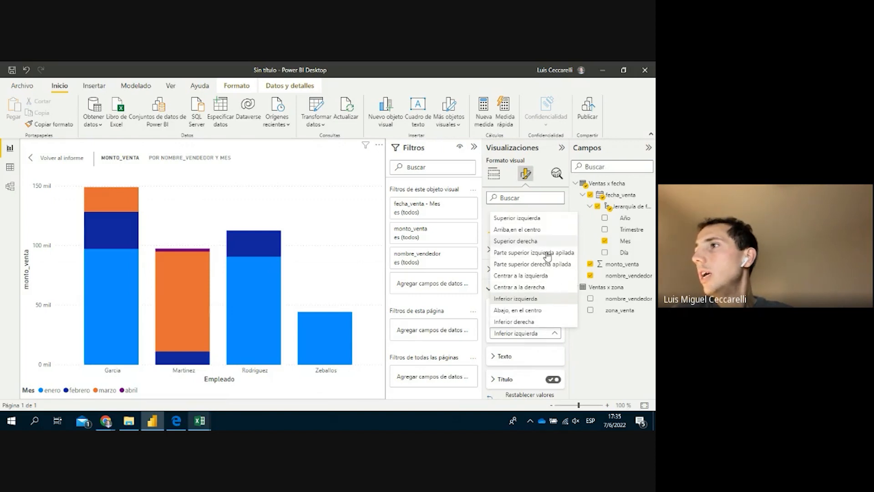
pyautogui.click(546, 299)
pyautogui.scroll(-1, 544, 302)
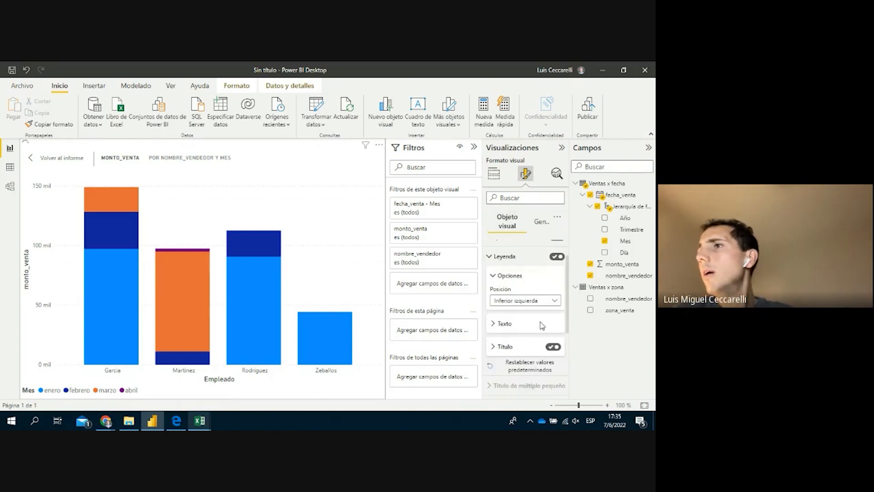
pyautogui.scroll(-1, 523, 357)
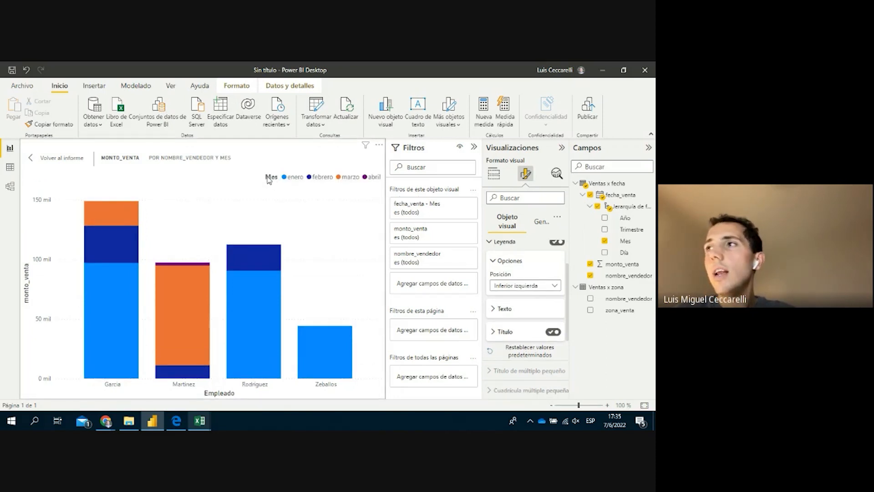
# Collapse the Leyenda and Columnas > Colores cards and expand Etiquetas de datos
pyautogui.click(490, 242)
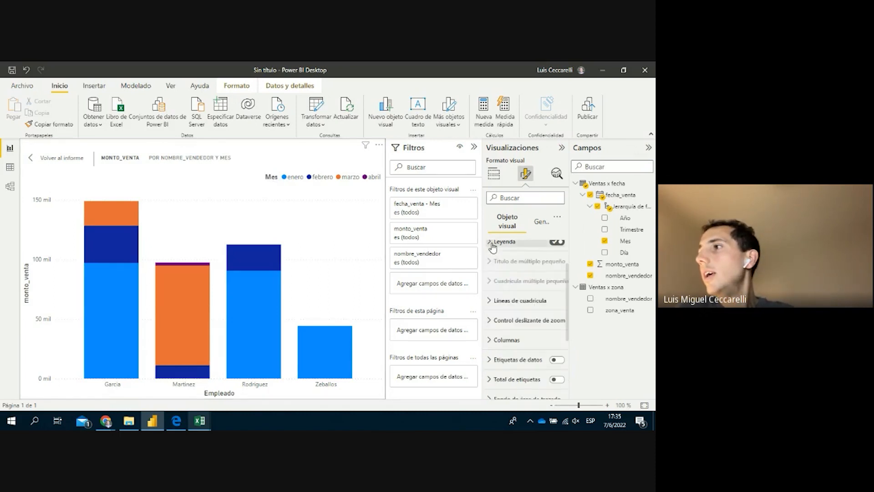
pyautogui.click(519, 329)
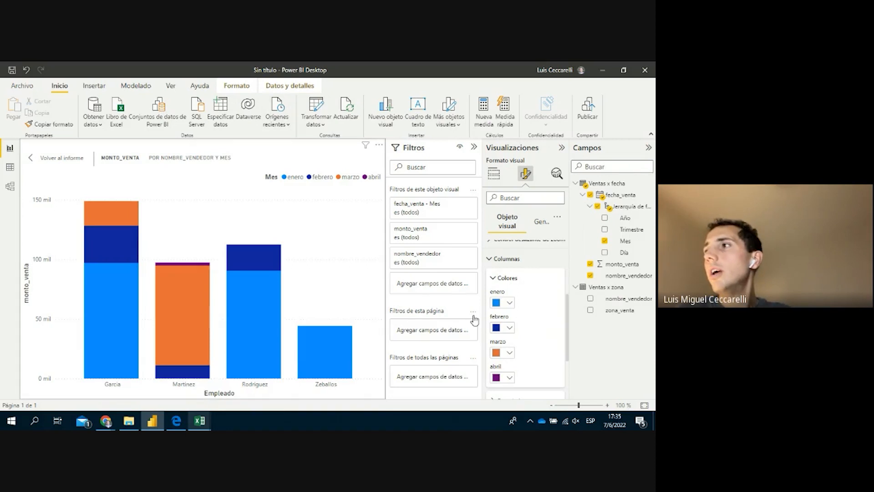
pyautogui.scroll(-1, 519, 323)
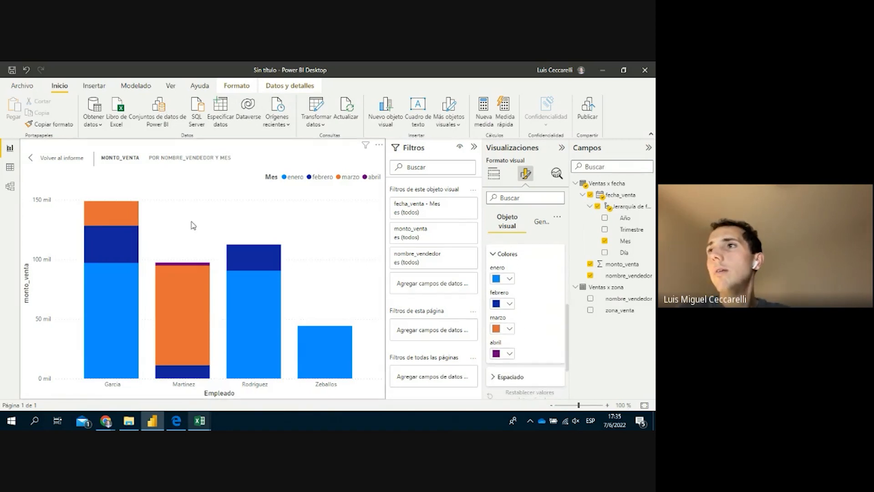
pyautogui.click(506, 255)
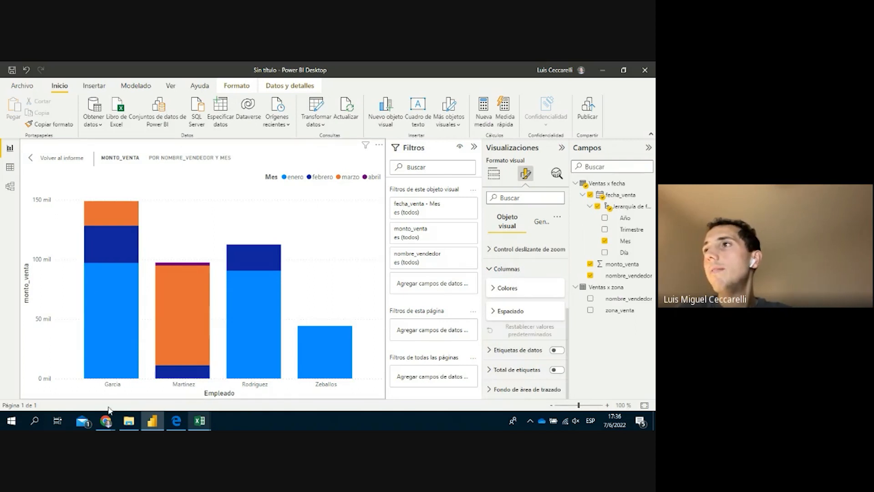
pyautogui.moveTo(101, 301)
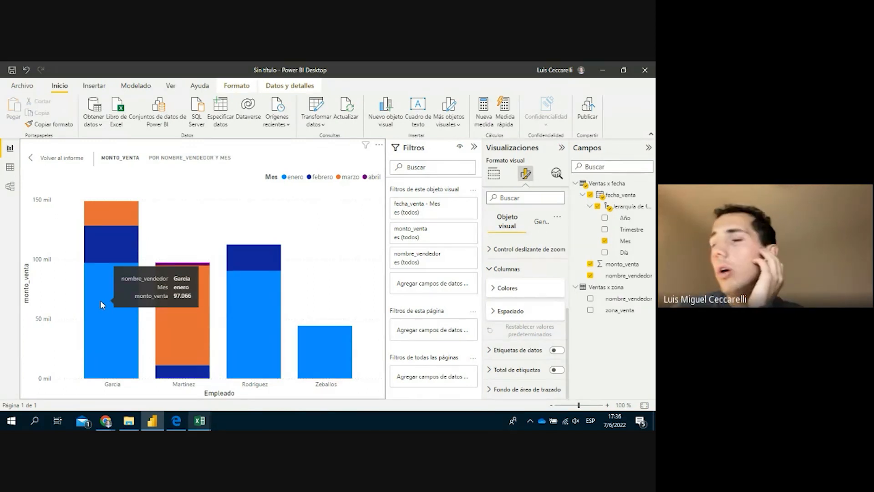
pyautogui.click(525, 350)
pyautogui.scroll(-2, 534, 312)
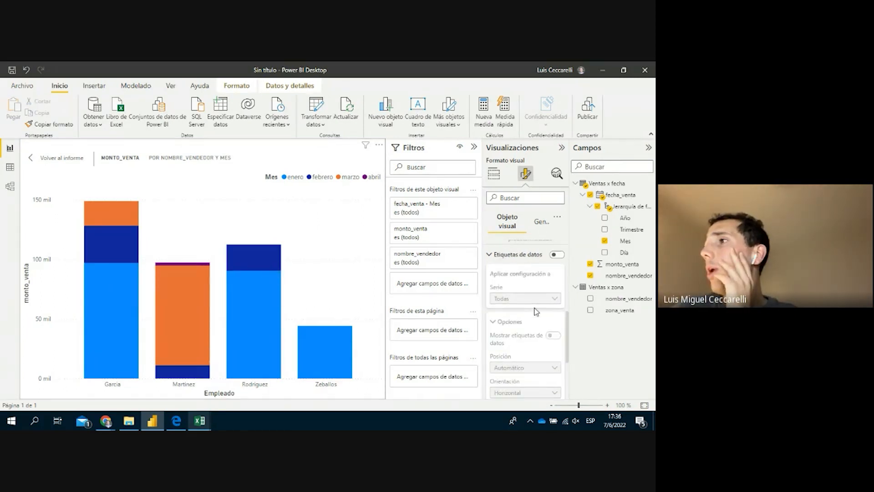
# Turn on data labels and target the label settings at the febrero series
pyautogui.click(557, 256)
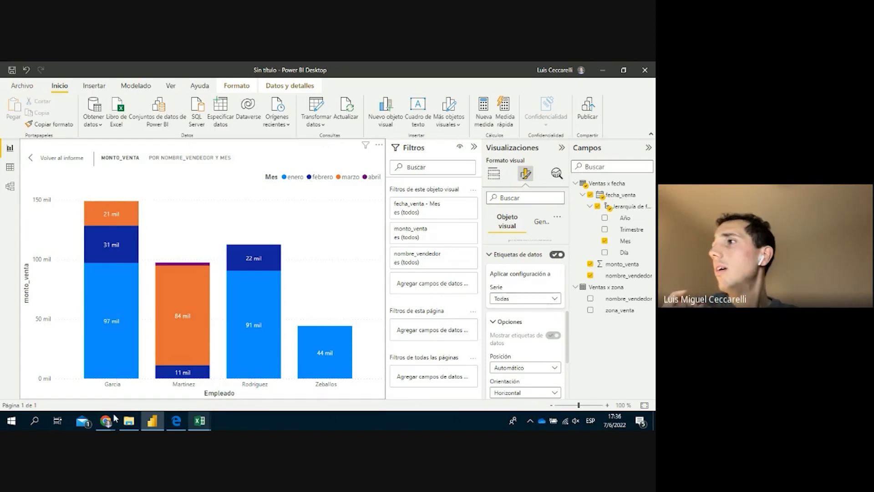
pyautogui.click(540, 298)
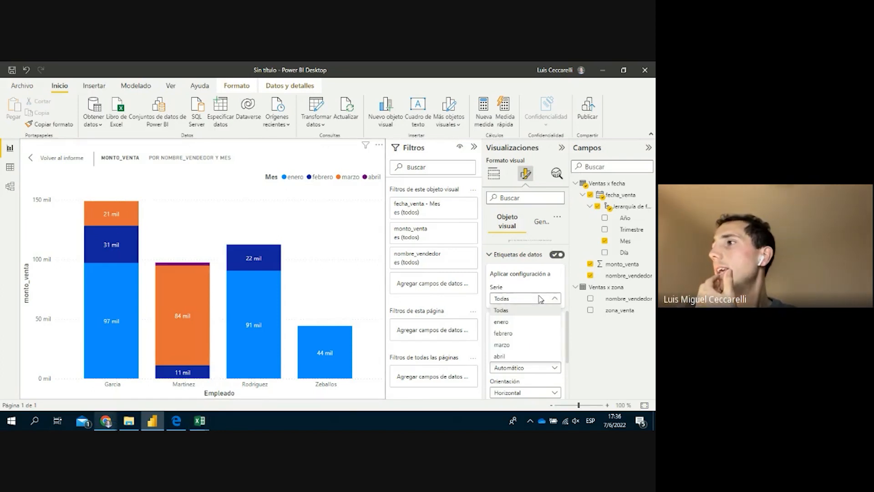
pyautogui.click(540, 298)
pyautogui.click(540, 299)
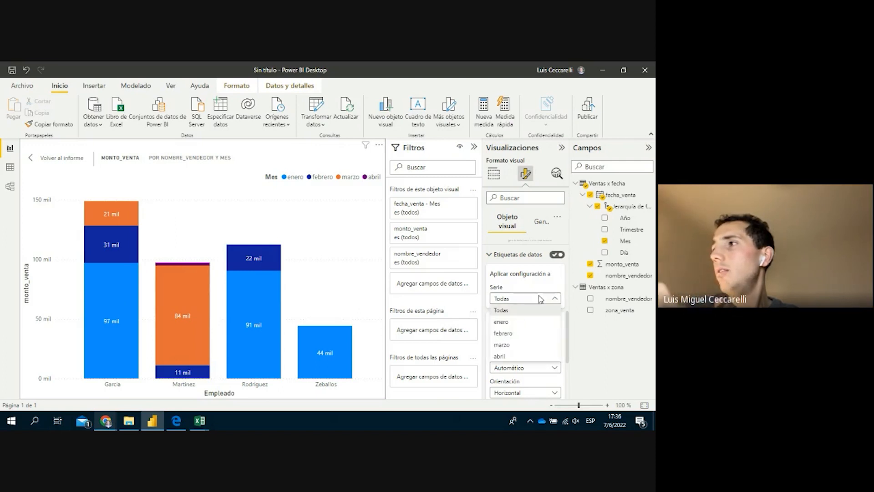
pyautogui.click(523, 335)
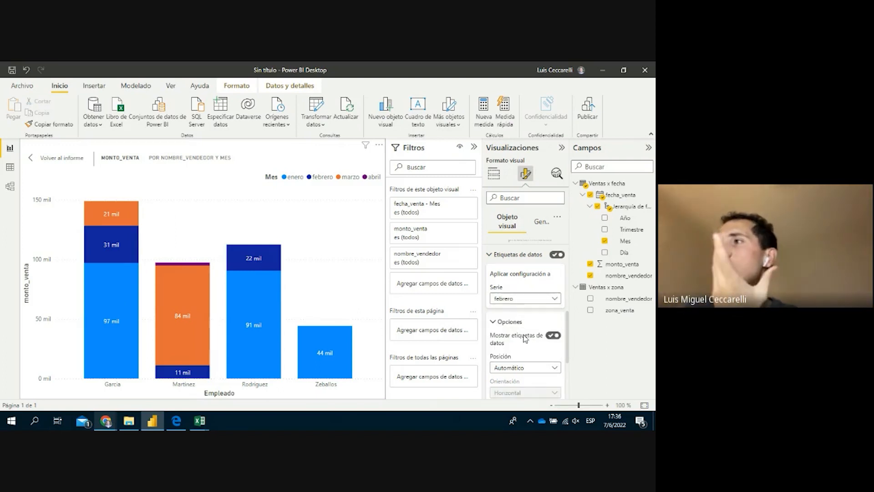
# Keep the febrero label position Automático and switch on its label background
pyautogui.scroll(-1, 521, 343)
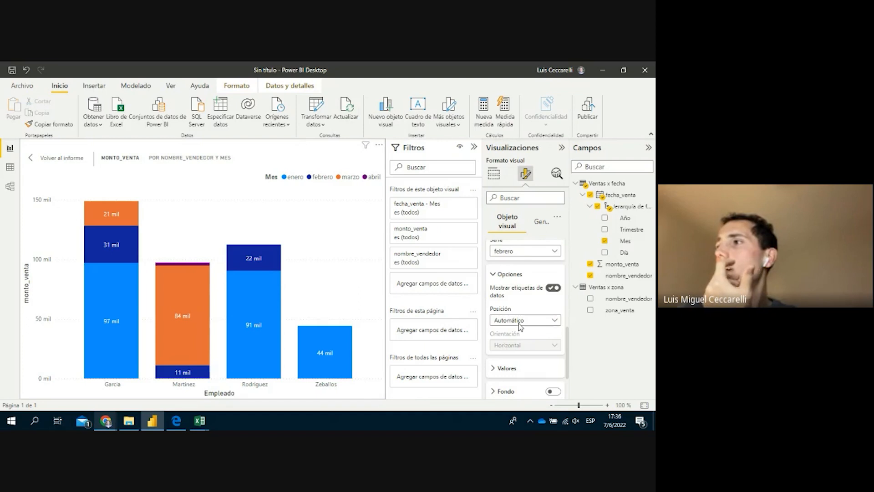
pyautogui.click(520, 324)
pyautogui.click(547, 394)
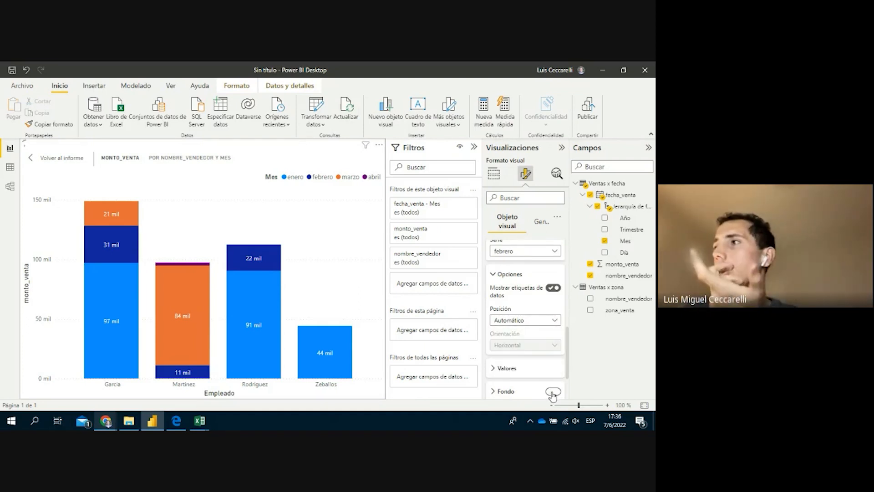
pyautogui.click(552, 392)
pyautogui.moveTo(199, 342)
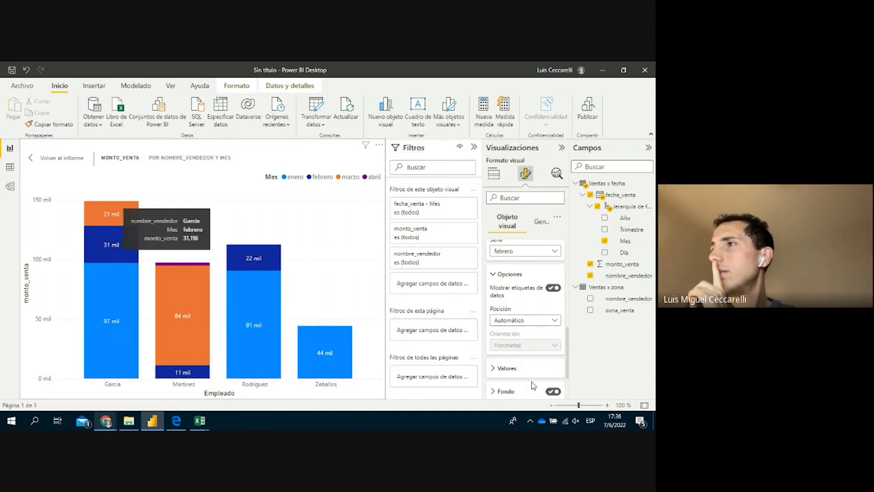
pyautogui.scroll(-2, 514, 395)
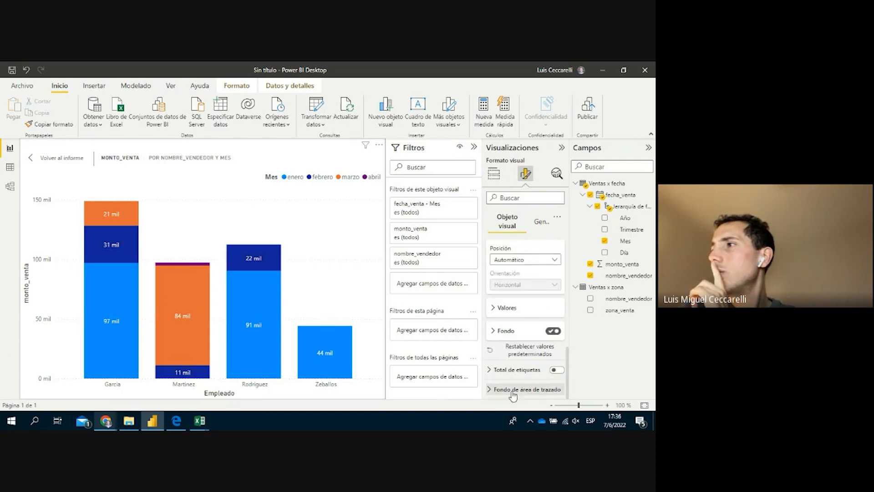
pyautogui.scroll(5, 527, 313)
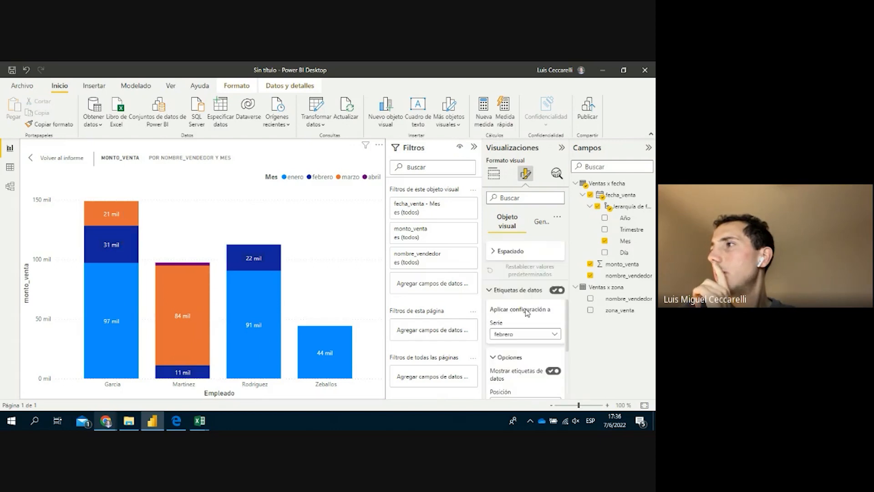
pyautogui.scroll(5, 526, 310)
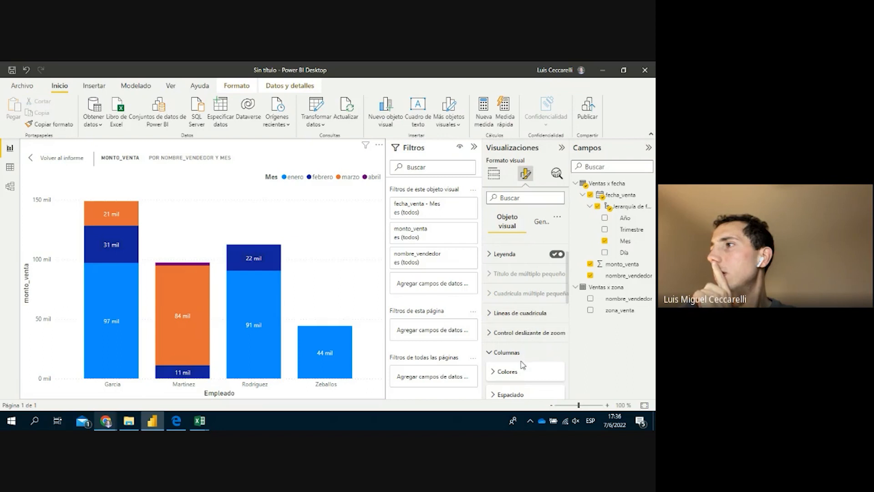
# Change the febrero column colour to the light grey swatch in Columnas > Colores
pyautogui.click(519, 371)
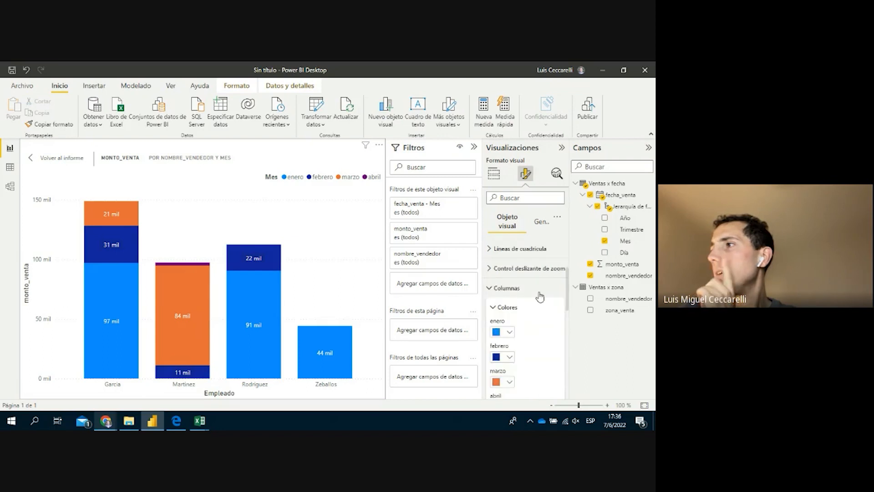
pyautogui.click(512, 351)
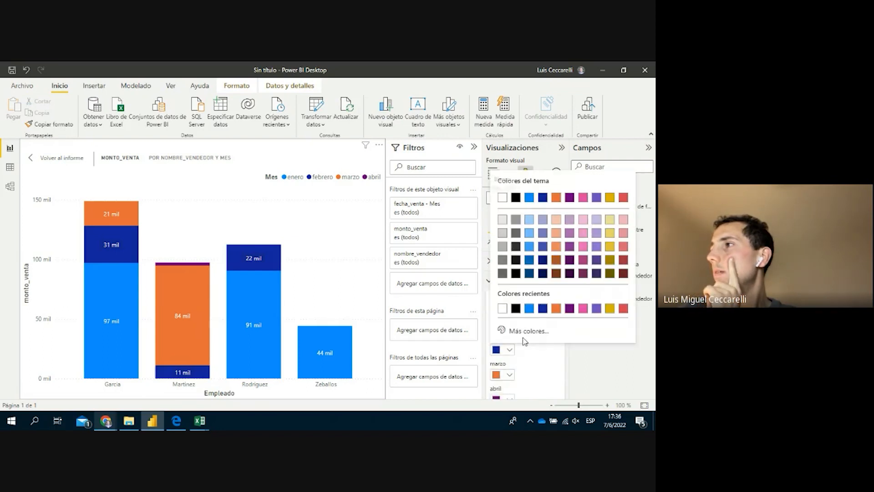
pyautogui.click(502, 220)
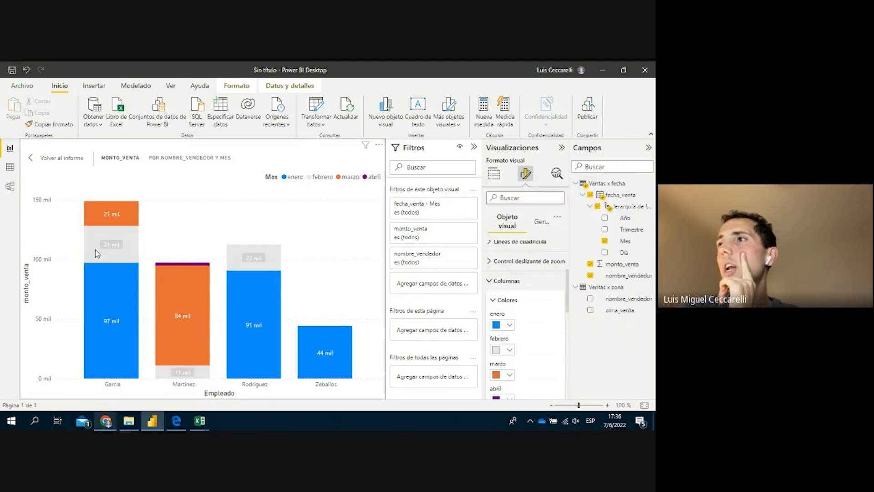
pyautogui.click(509, 285)
pyautogui.scroll(-4, 524, 311)
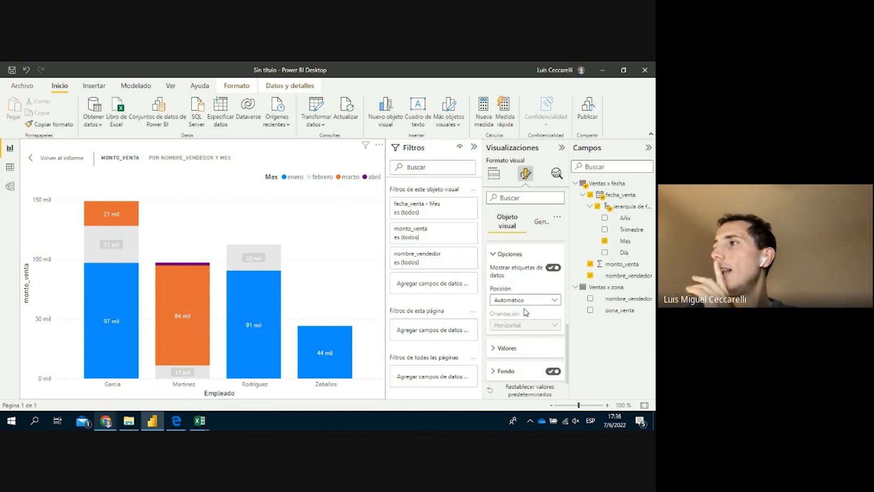
pyautogui.scroll(-1, 526, 312)
# Switch off the background on the febrero data labels
pyautogui.click(514, 348)
pyautogui.scroll(-2, 500, 318)
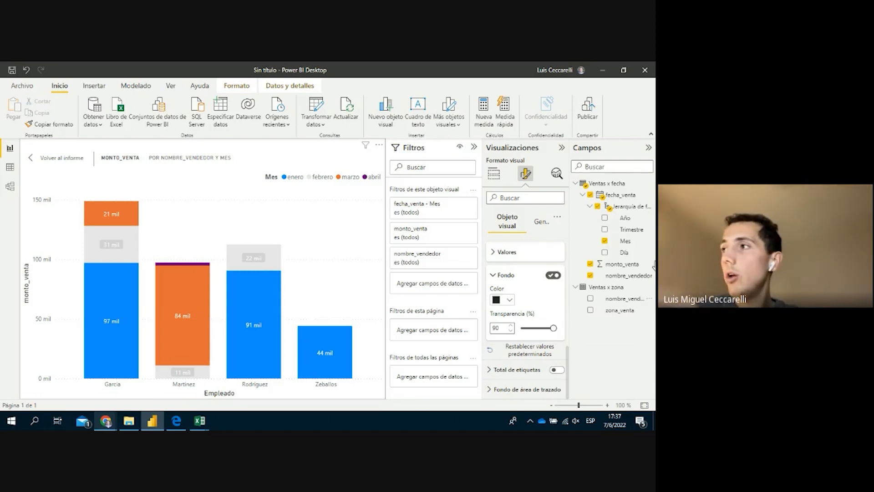
pyautogui.click(553, 277)
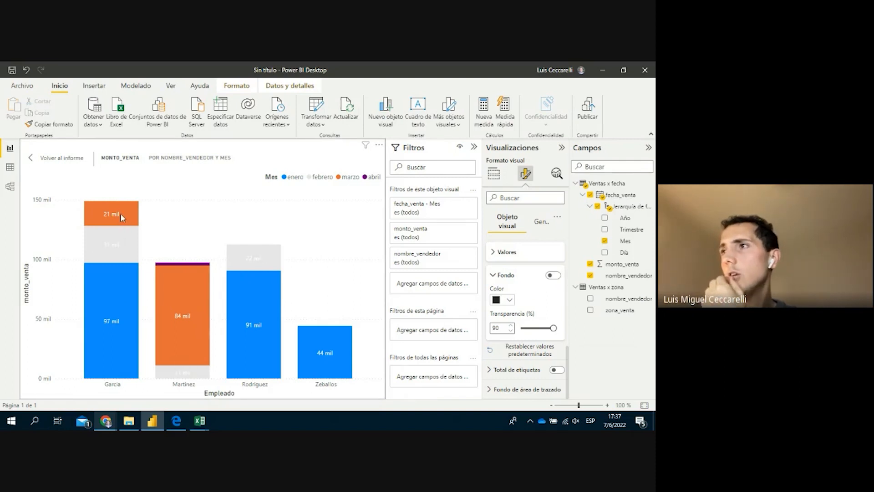
pyautogui.click(501, 276)
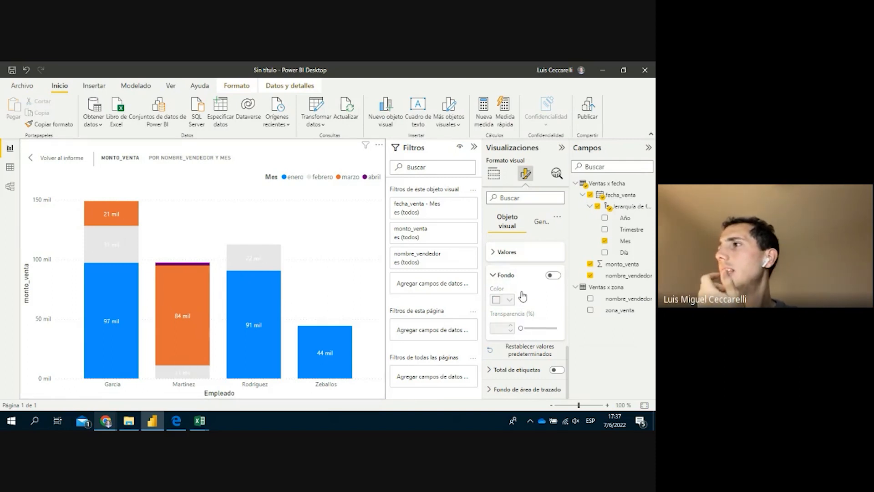
pyautogui.scroll(3, 522, 294)
pyautogui.scroll(2, 534, 272)
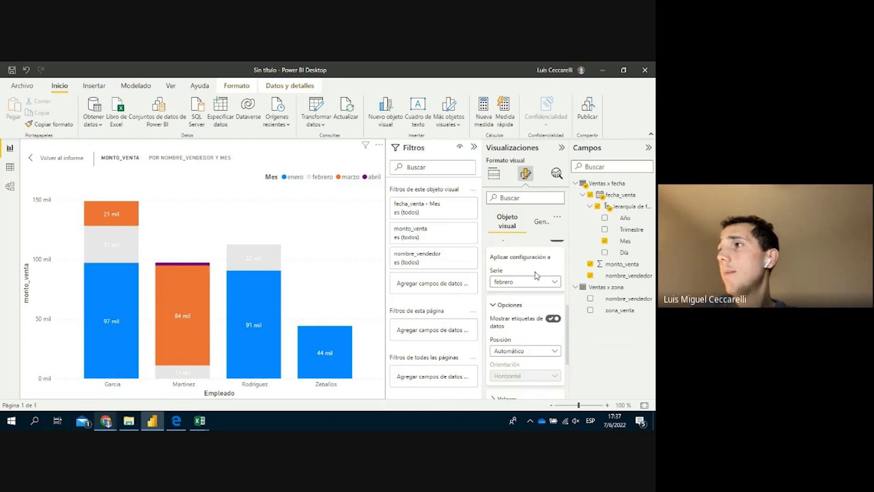
# Apply label settings to all series, and try vertical orientation before reverting to horizontal
pyautogui.click(523, 286)
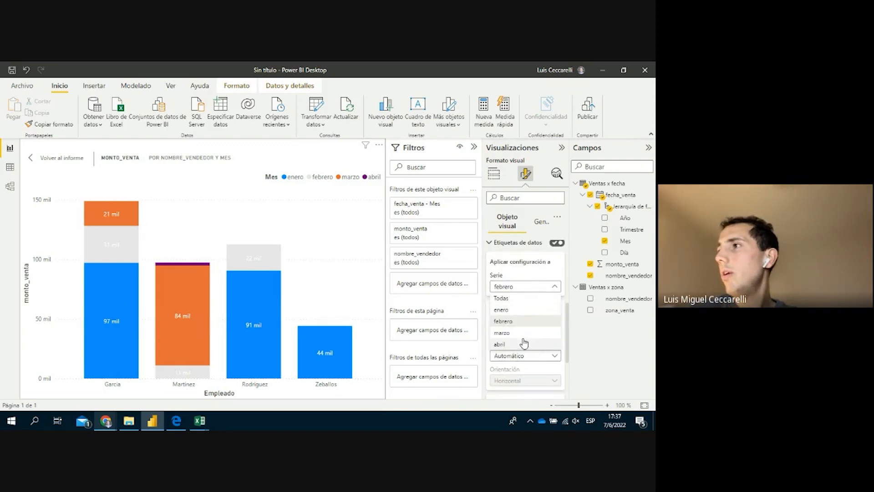
pyautogui.click(523, 298)
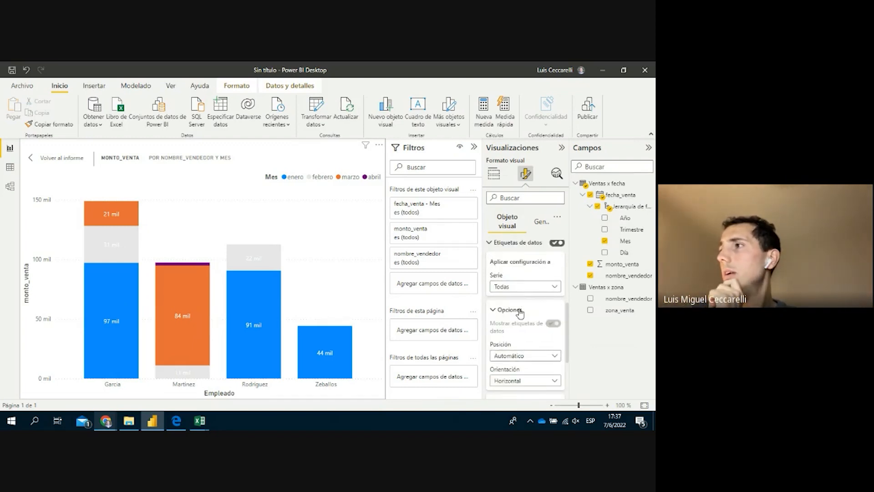
pyautogui.scroll(-3, 519, 314)
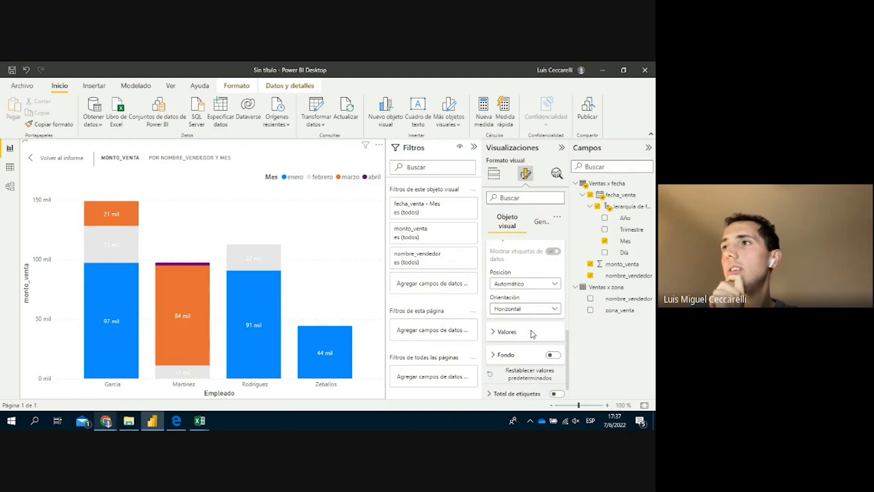
pyautogui.click(547, 309)
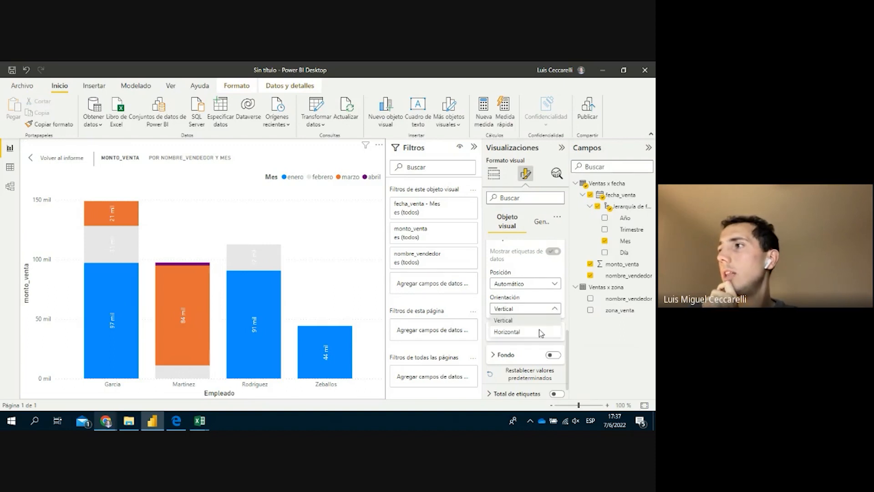
pyautogui.click(538, 334)
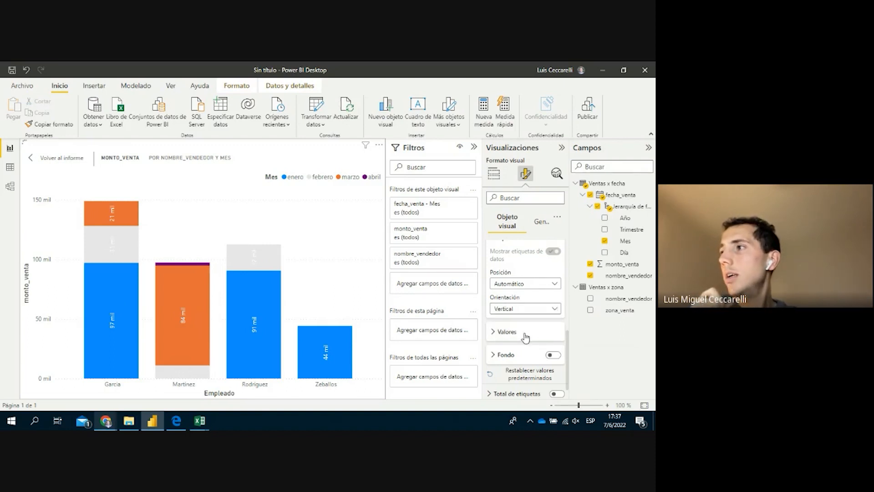
pyautogui.click(523, 331)
pyautogui.scroll(-3, 527, 364)
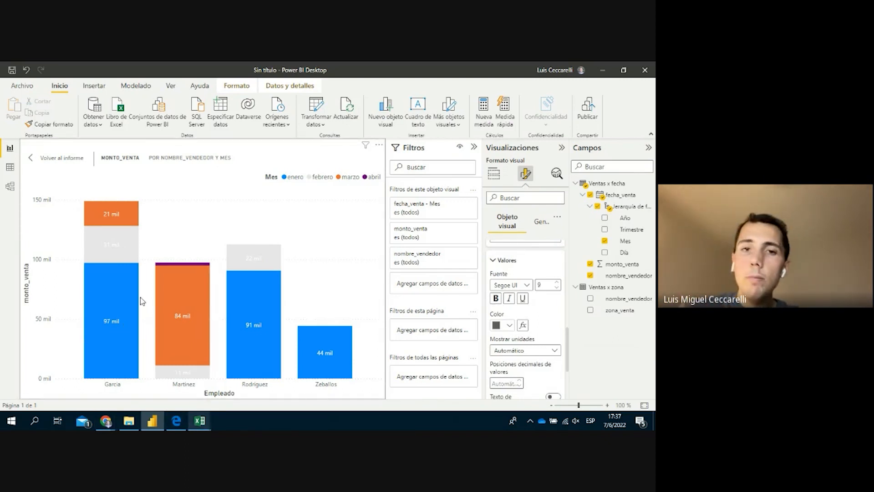
# Set the data labels' display units to None and value decimal places to 0
pyautogui.click(556, 351)
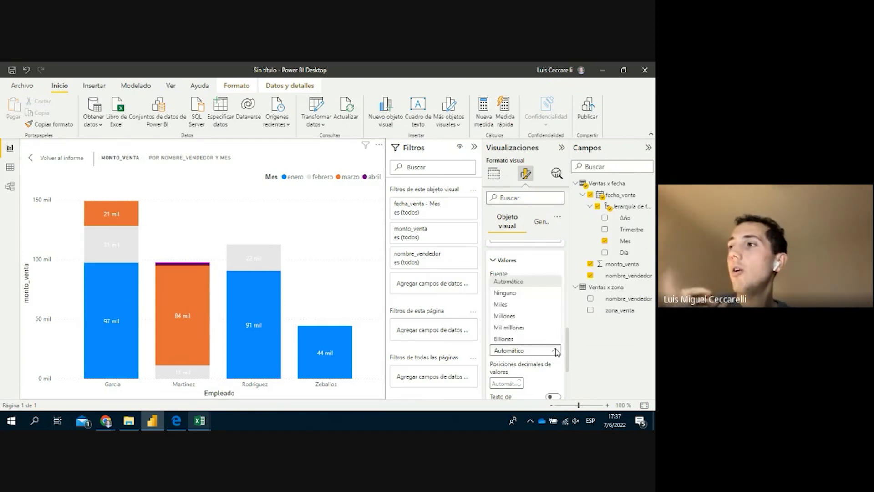
pyautogui.click(541, 298)
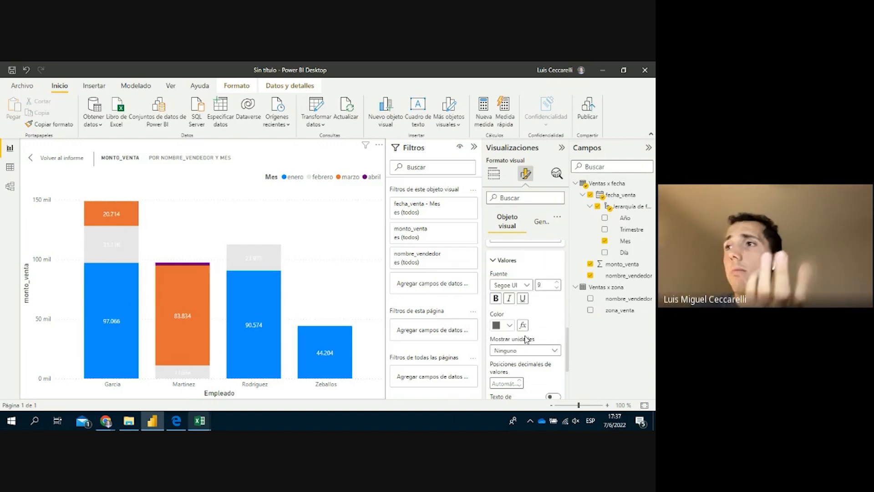
pyautogui.click(554, 350)
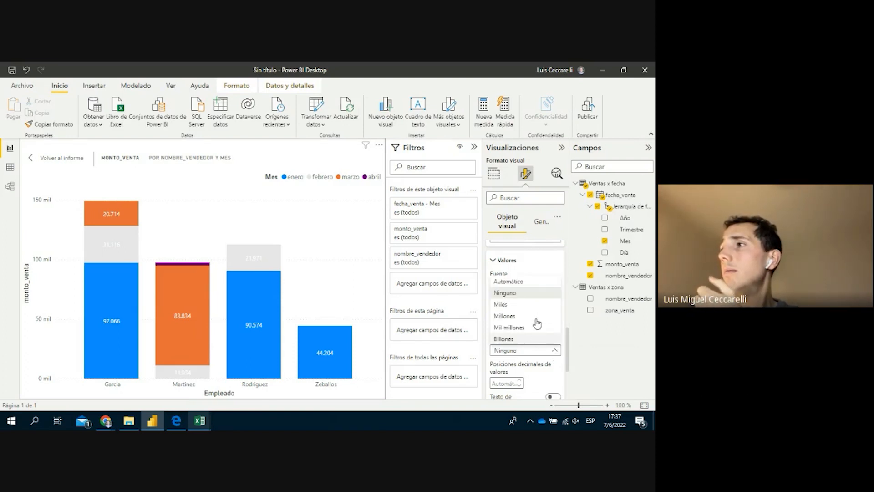
pyautogui.click(535, 318)
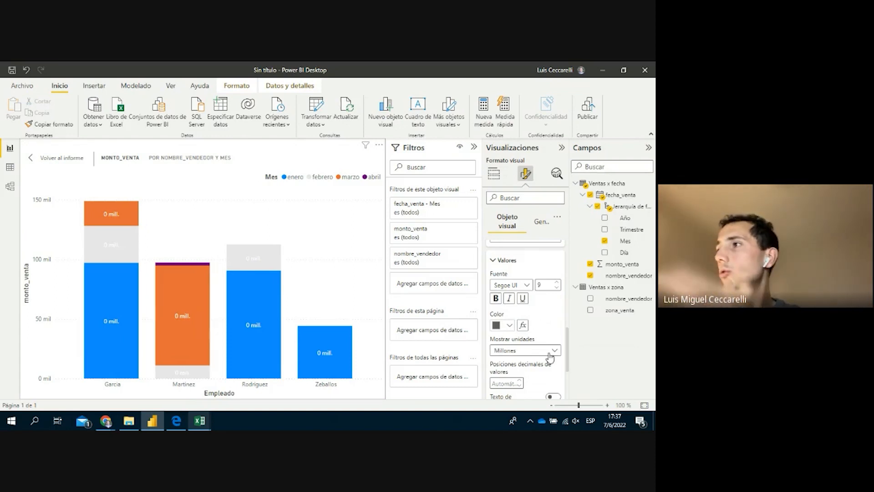
pyautogui.scroll(-1, 537, 350)
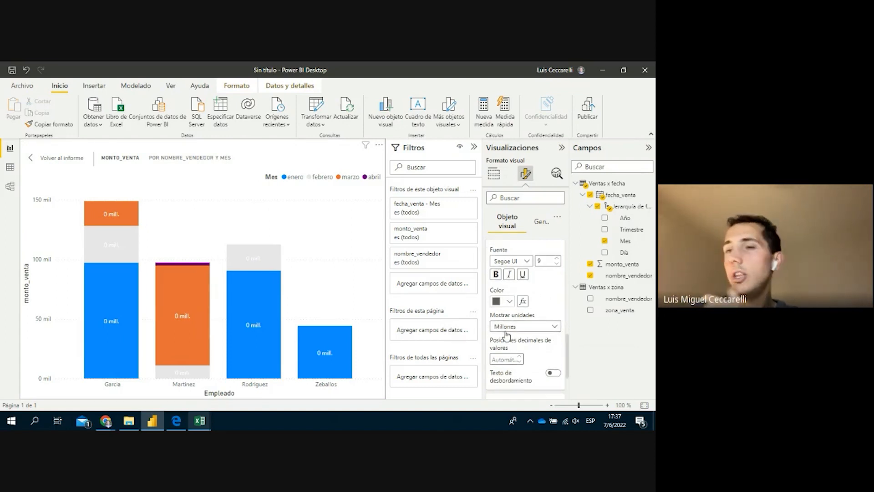
pyautogui.click(502, 357)
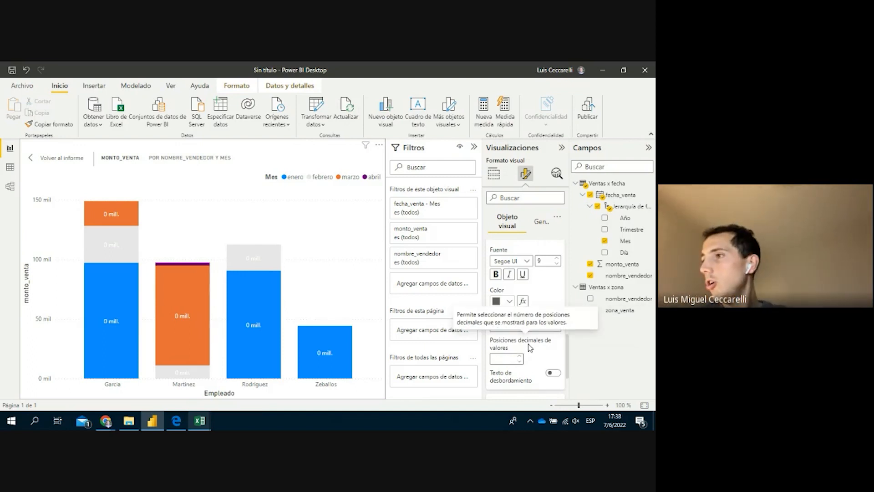
pyautogui.write('5')
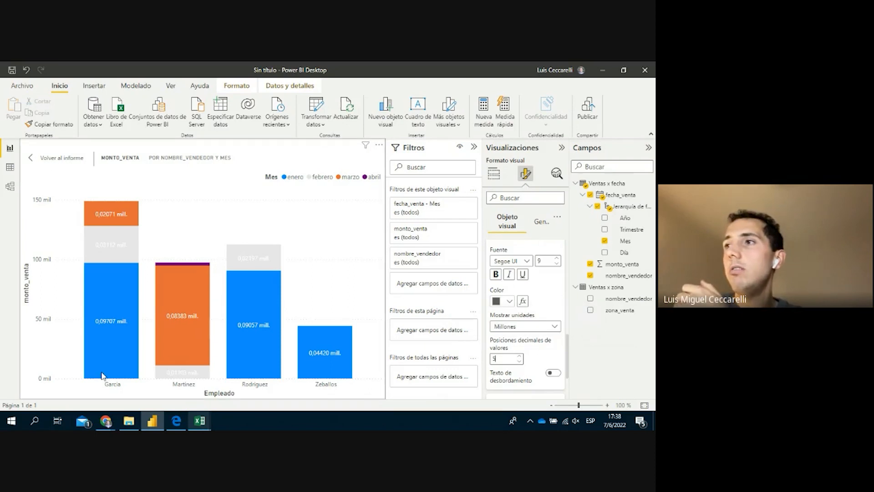
pyautogui.click(535, 328)
pyautogui.click(347, 280)
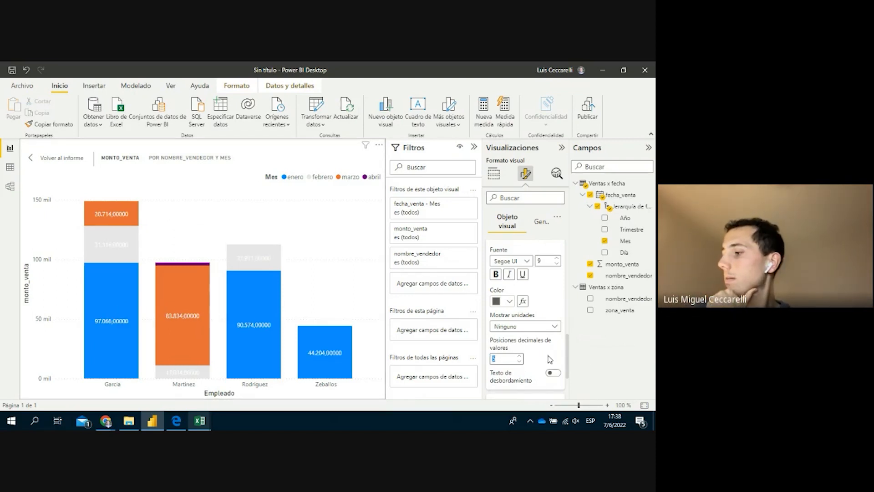
pyautogui.write('0')
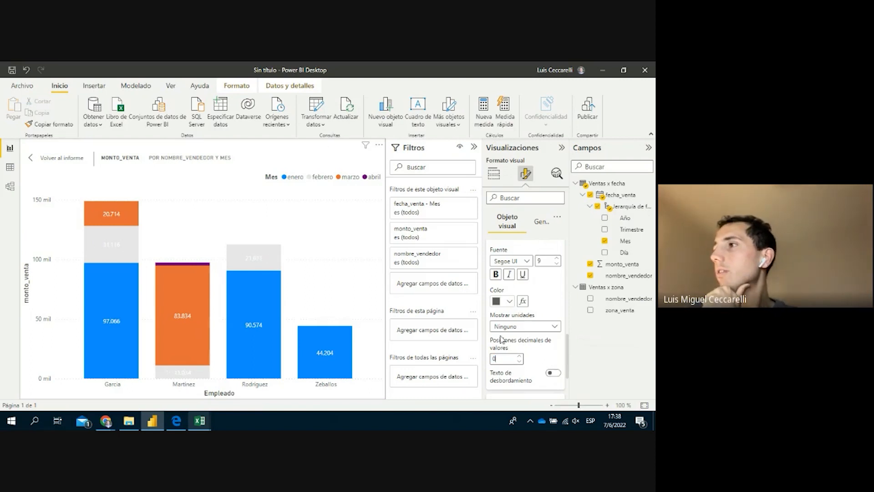
pyautogui.scroll(-2, 501, 339)
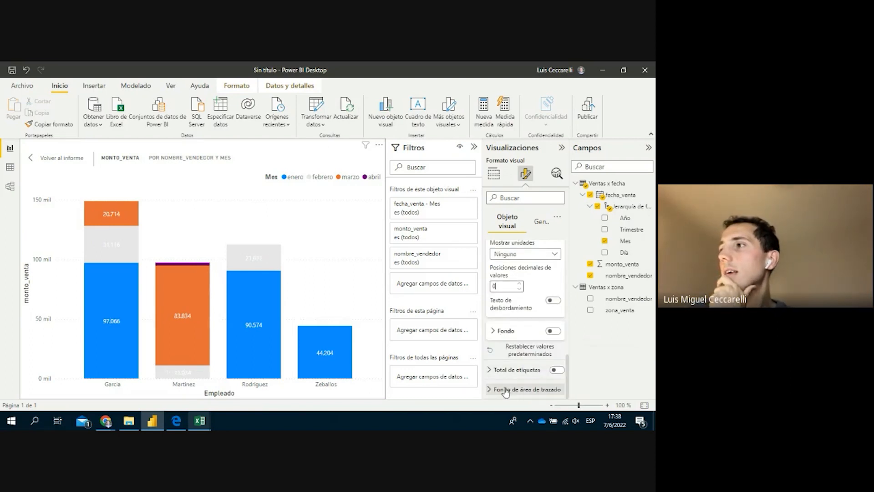
pyautogui.click(515, 373)
# Switch off per-month data labels, leaving only column totals like 148.896 above each bar
pyautogui.scroll(-1, 514, 376)
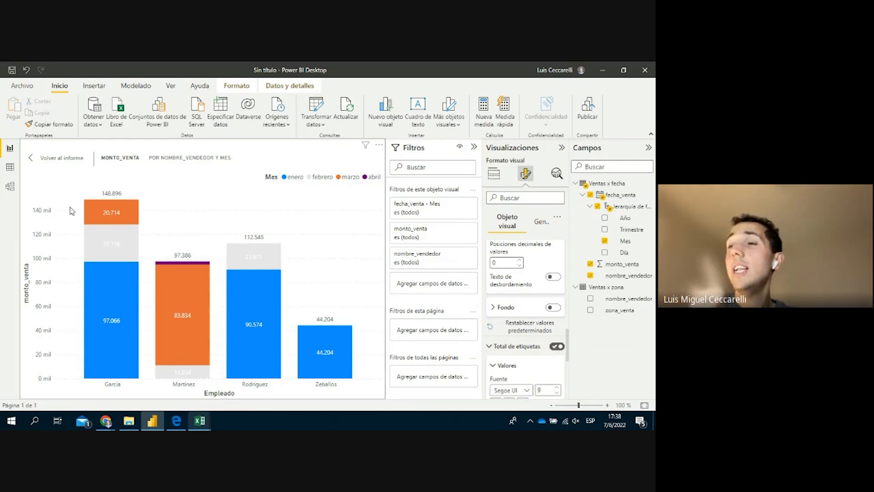
pyautogui.scroll(3, 546, 360)
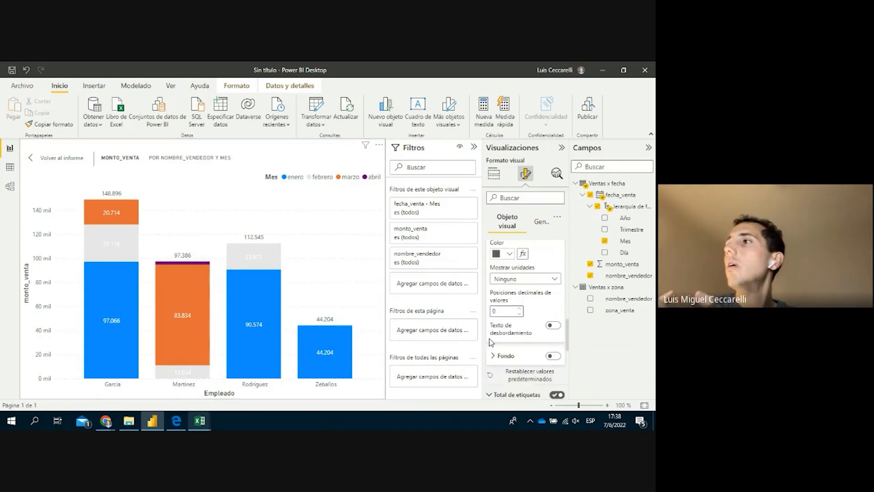
pyautogui.scroll(5, 538, 351)
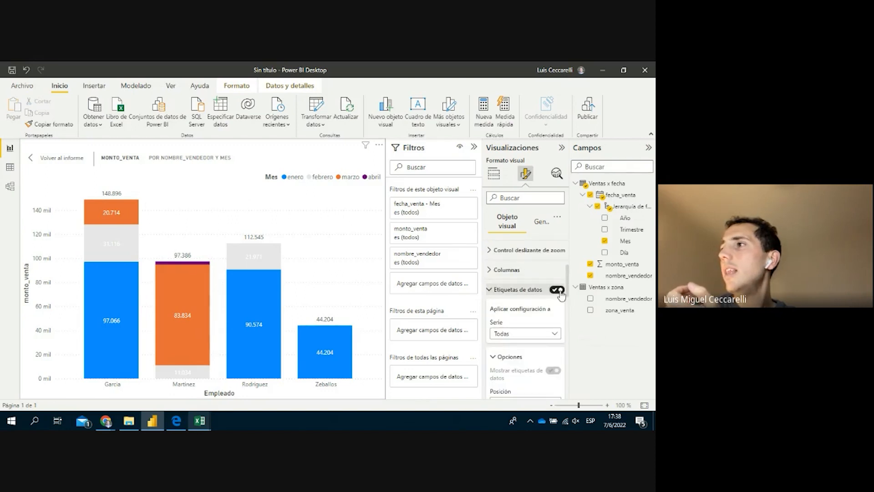
pyautogui.click(557, 290)
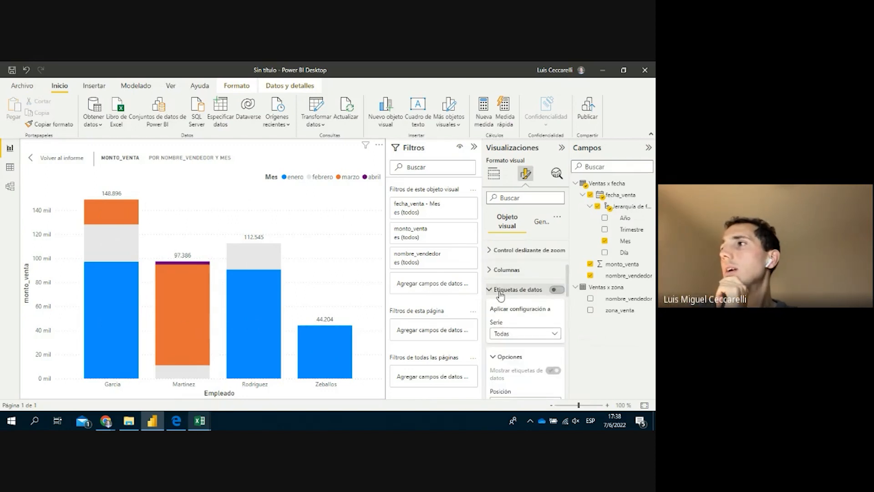
pyautogui.click(501, 295)
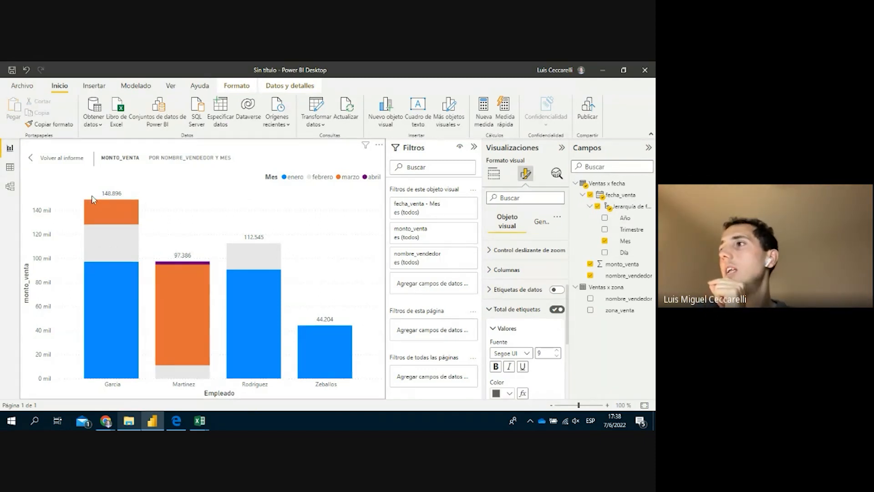
pyautogui.click(523, 310)
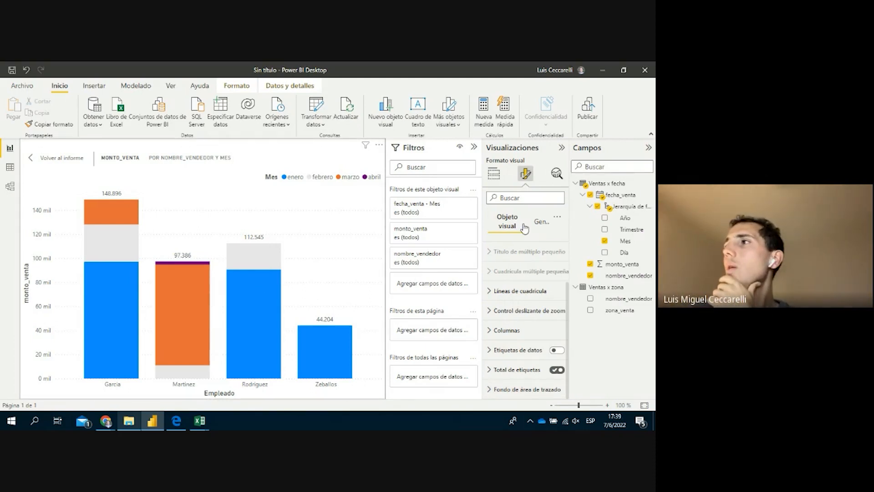
# Browse the chart's general size, position and title settings, then return to the report page
pyautogui.click(541, 225)
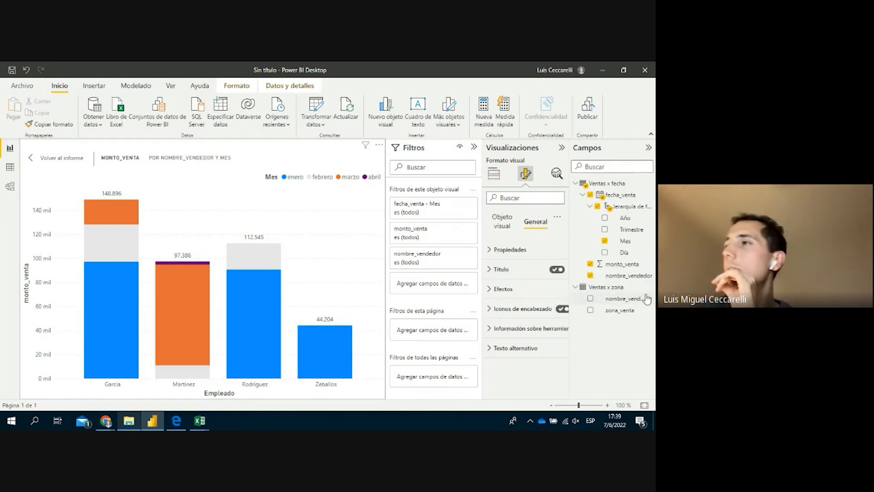
pyautogui.click(509, 250)
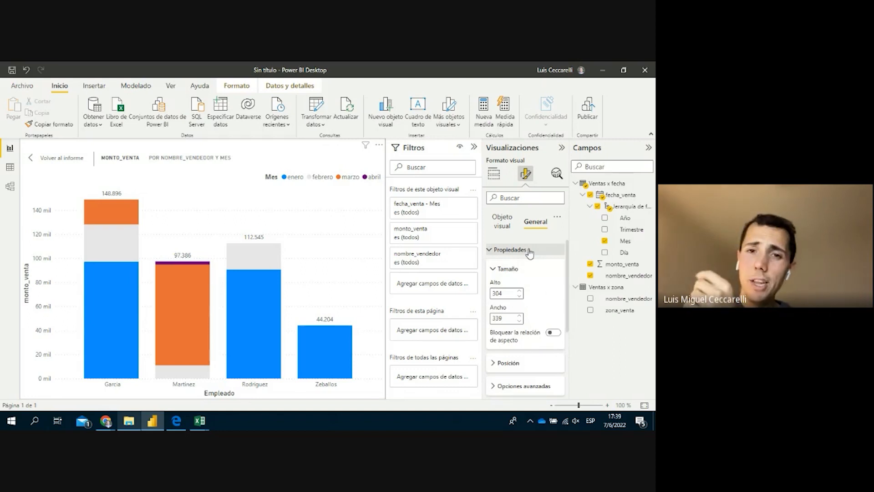
pyautogui.scroll(-1, 545, 262)
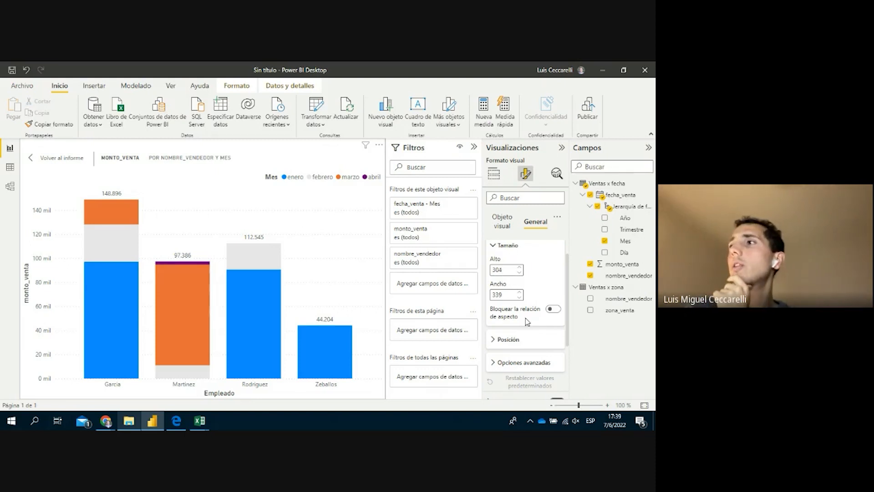
pyautogui.scroll(-4, 525, 317)
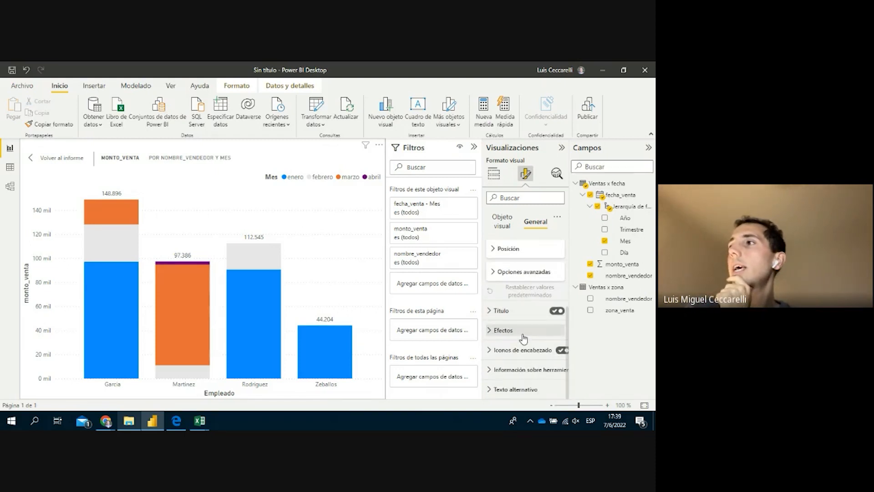
pyautogui.click(500, 311)
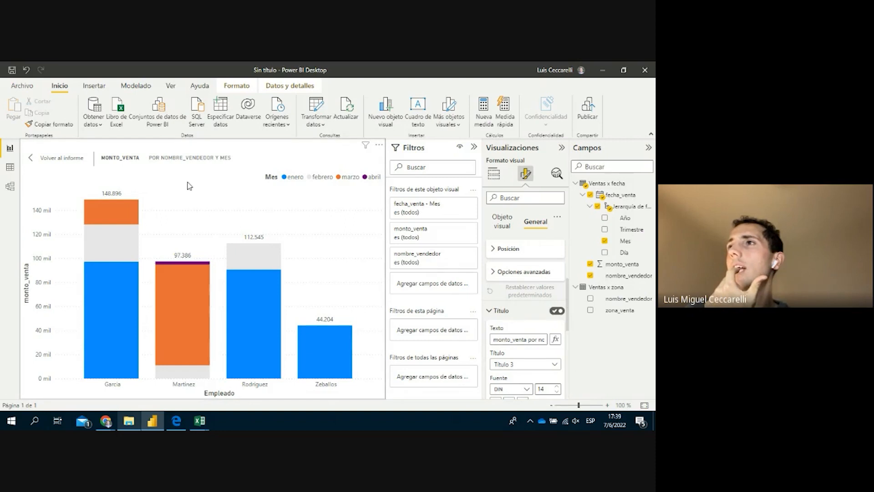
pyautogui.click(63, 157)
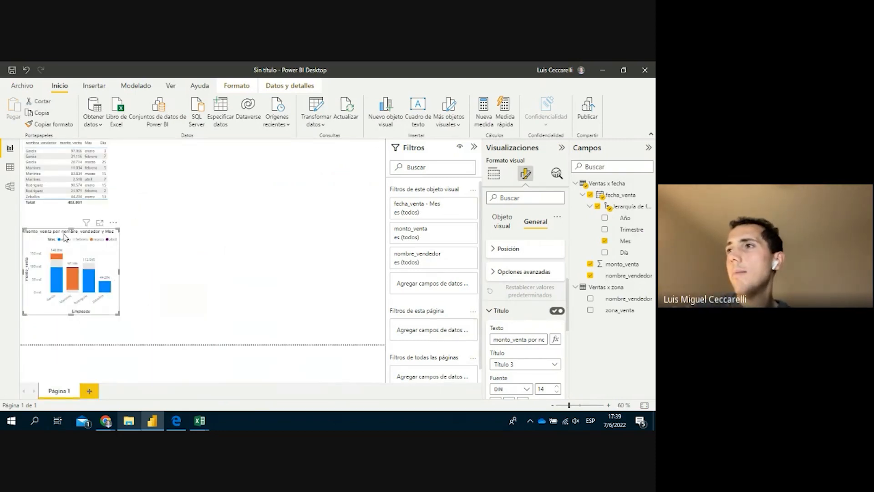
# Retitle the chart 'GRÁFICO 2', fixing the accented capital Á
pyautogui.click(545, 339)
pyautogui.write('GRAFICO 2')
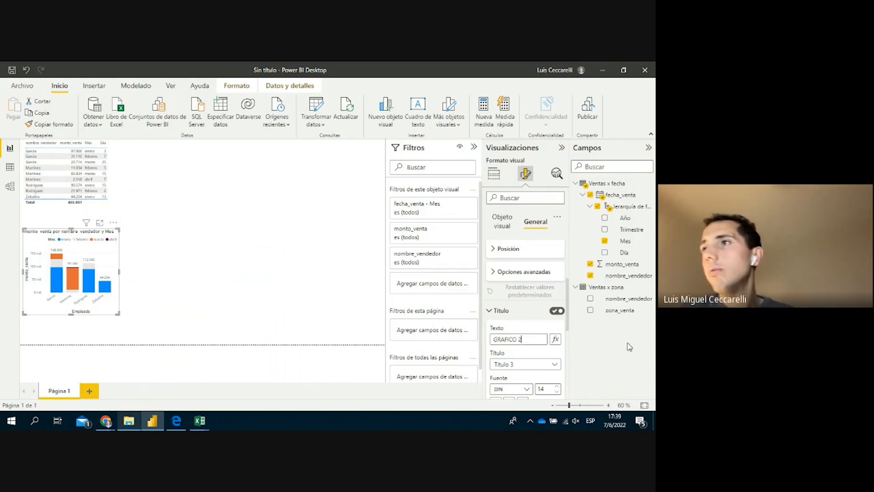
pyautogui.press('Return')
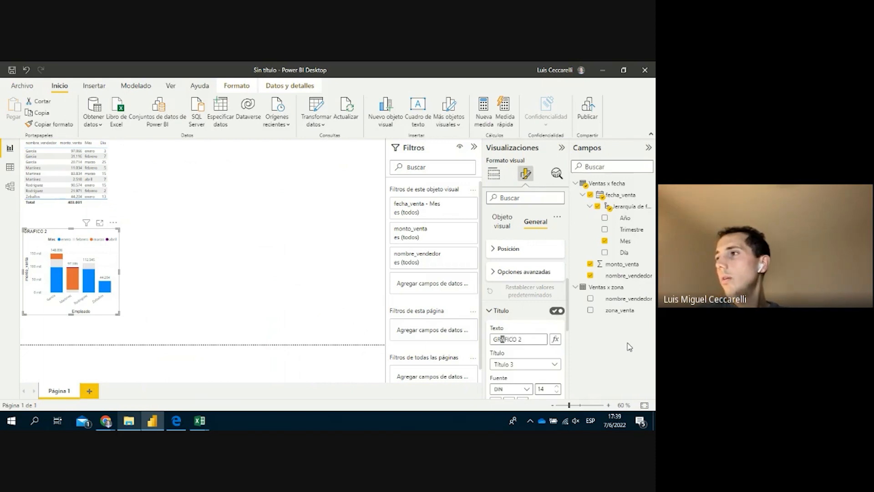
pyautogui.write('{a')
pyautogui.press('BackSpace')
pyautogui.press('BackSpace')
pyautogui.write('pa')
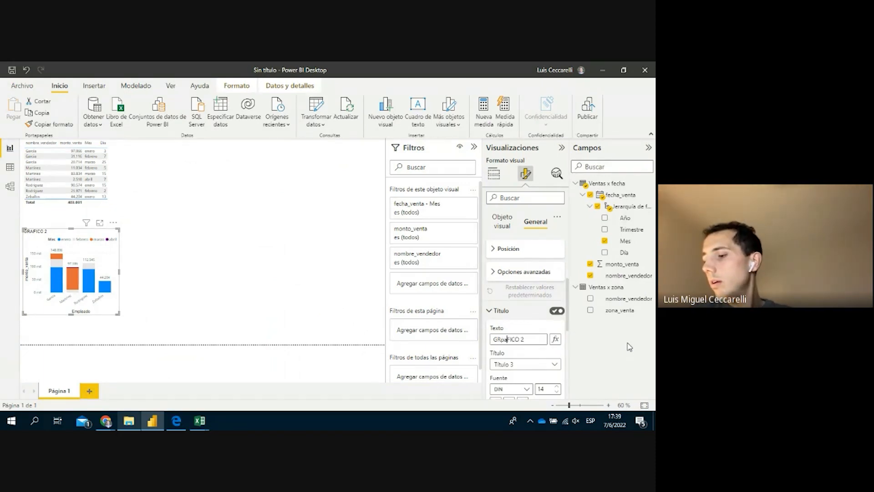
pyautogui.press('BackSpace')
pyautogui.press('BackSpace')
pyautogui.write('á')
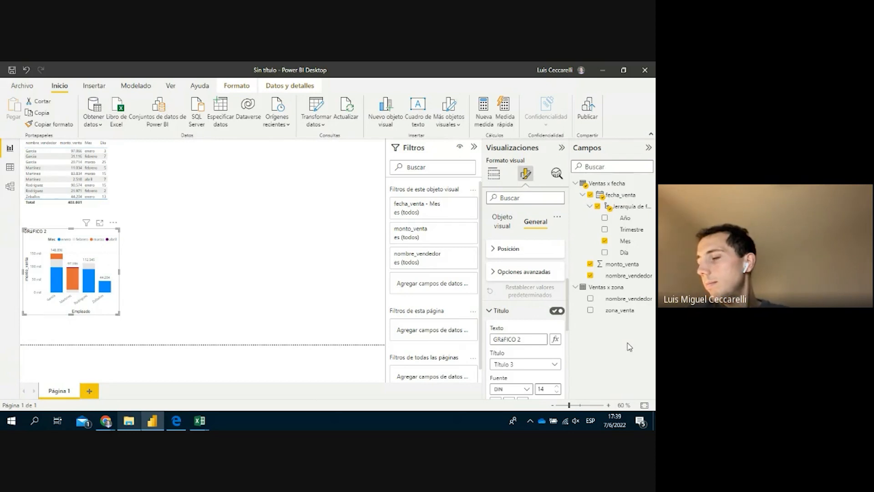
pyautogui.press('BackSpace')
pyautogui.write('Á')
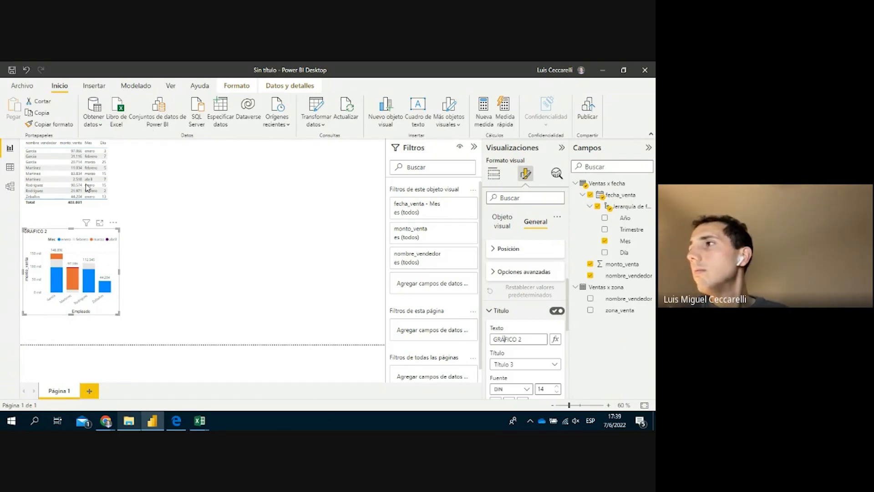
# Keep the title heading style at Título 3, then show GRÁFICO 2 in focus mode
pyautogui.scroll(-3, 527, 383)
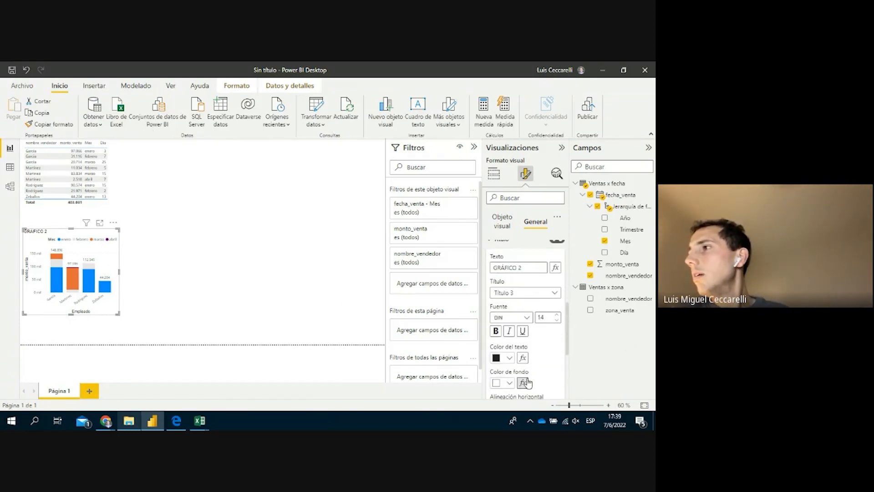
pyautogui.scroll(-1, 525, 383)
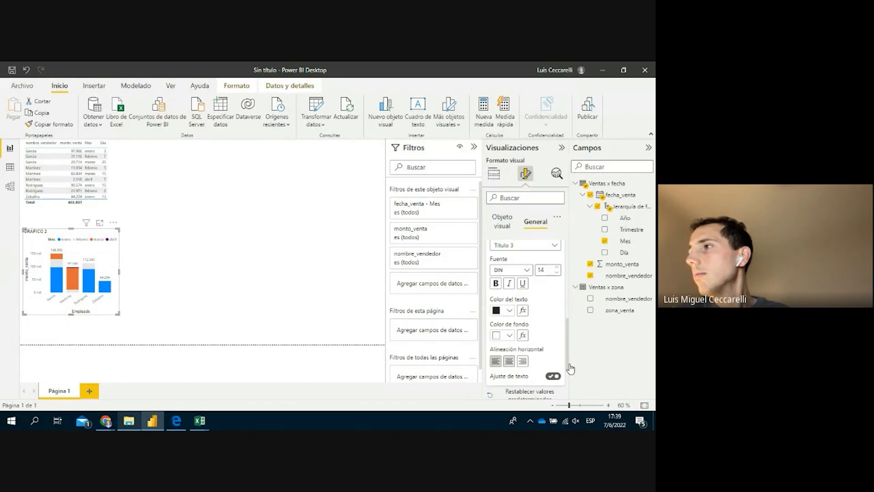
pyautogui.scroll(2, 550, 334)
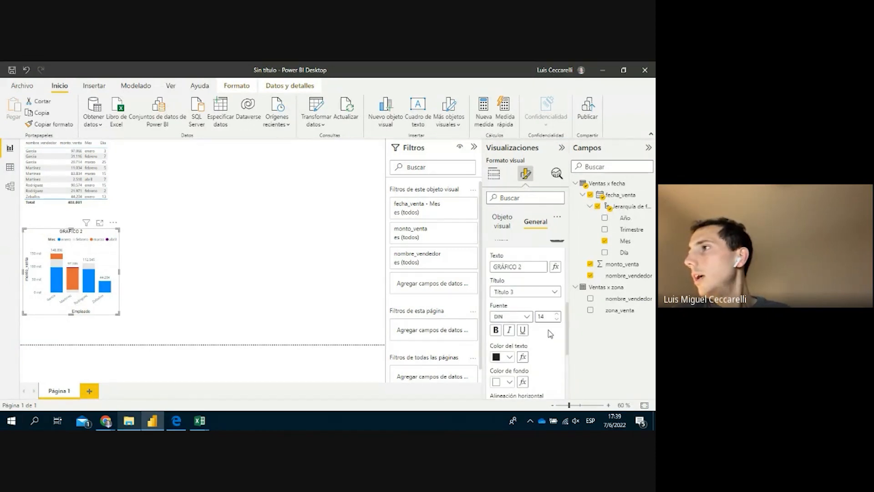
pyautogui.click(552, 292)
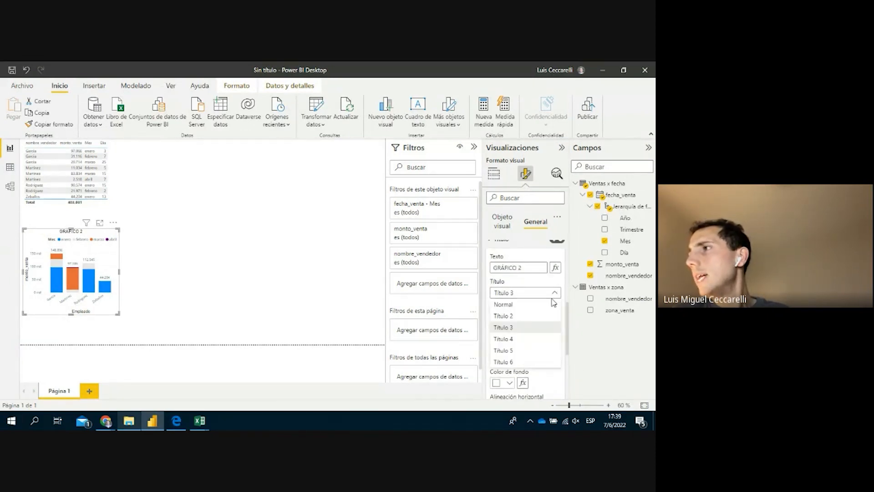
pyautogui.click(528, 326)
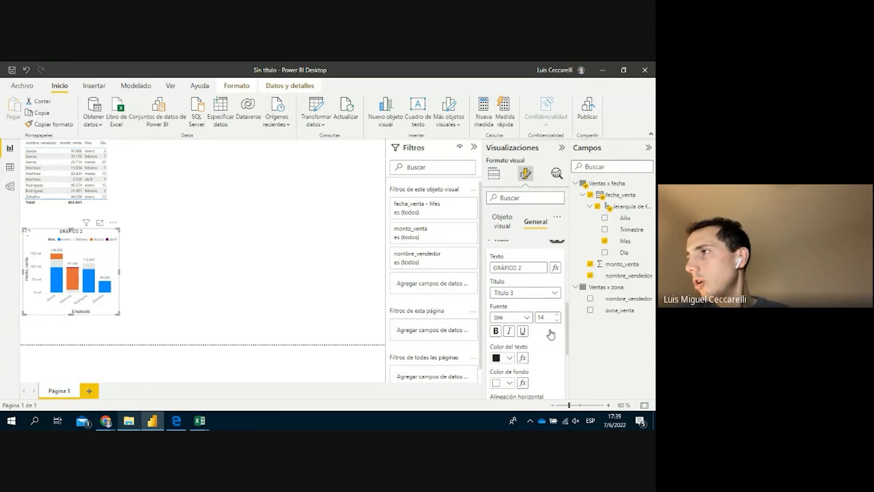
pyautogui.scroll(3, 547, 336)
pyautogui.click(523, 337)
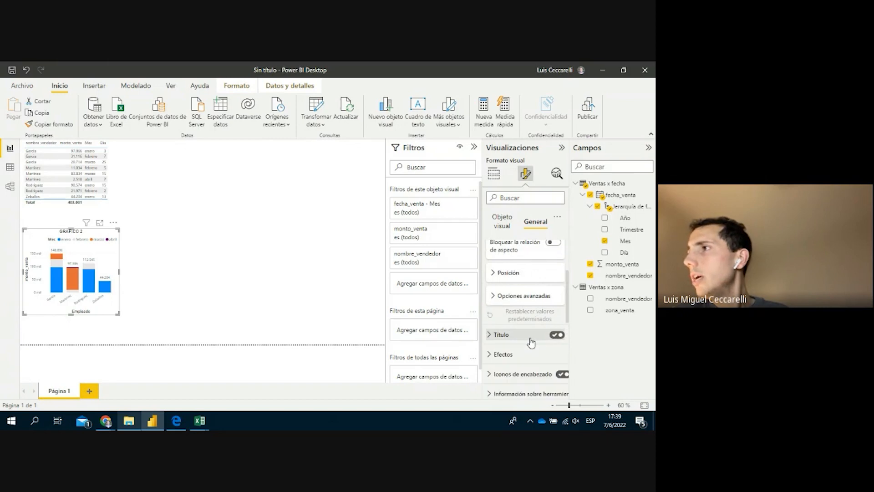
pyautogui.scroll(-1, 530, 339)
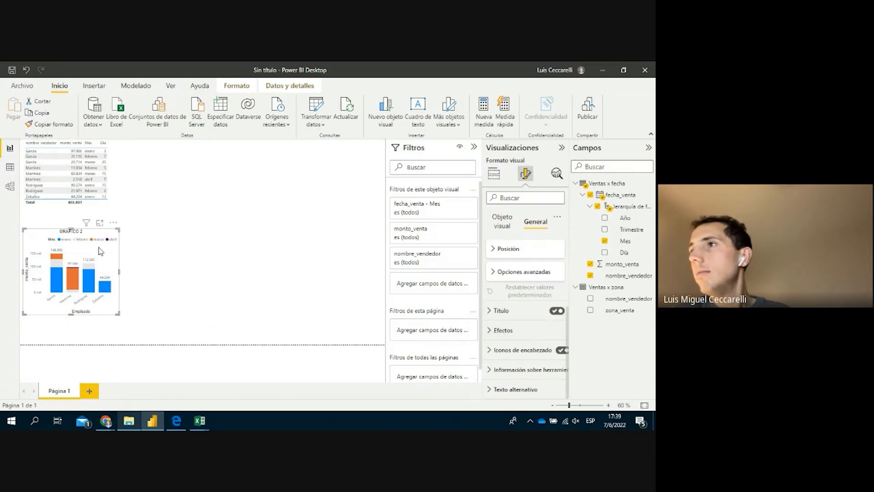
pyautogui.click(100, 223)
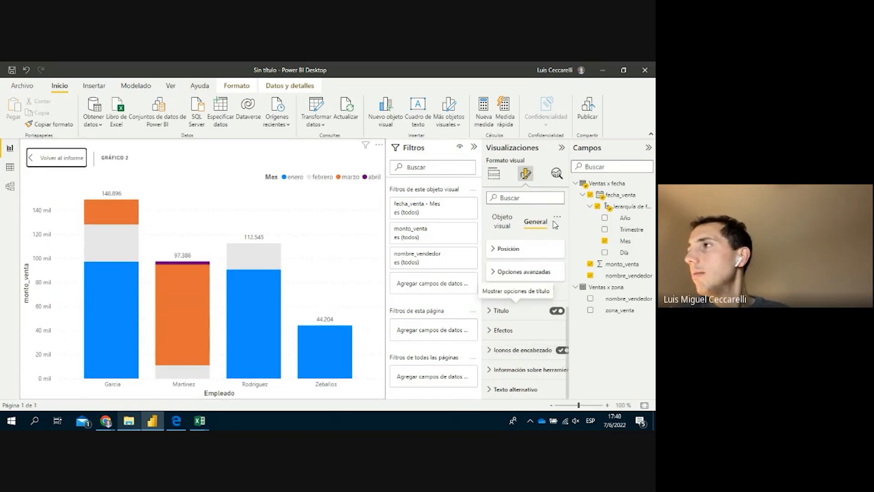
# Add a constant line from the Analytics pane and expand its Línea appearance settings
pyautogui.click(556, 173)
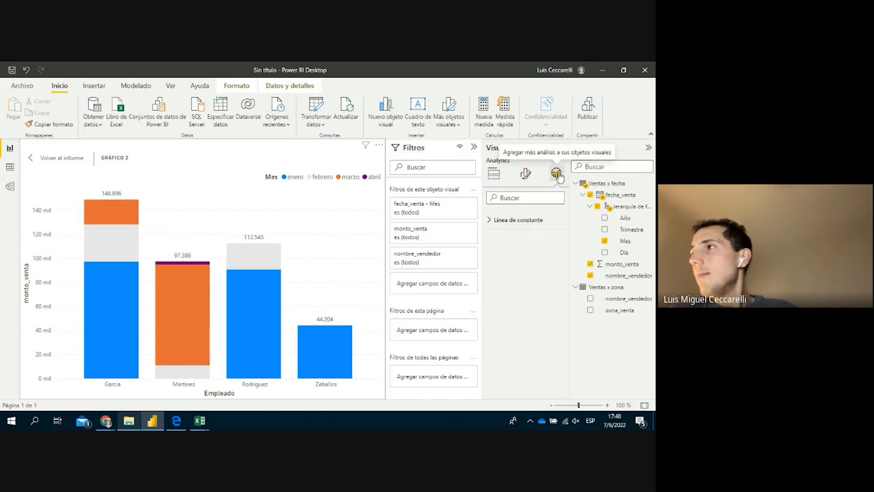
pyautogui.click(521, 221)
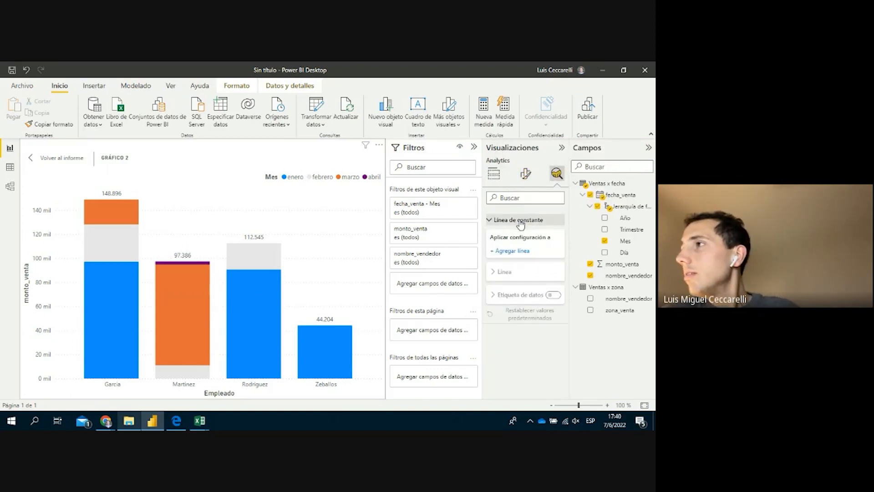
pyautogui.click(522, 252)
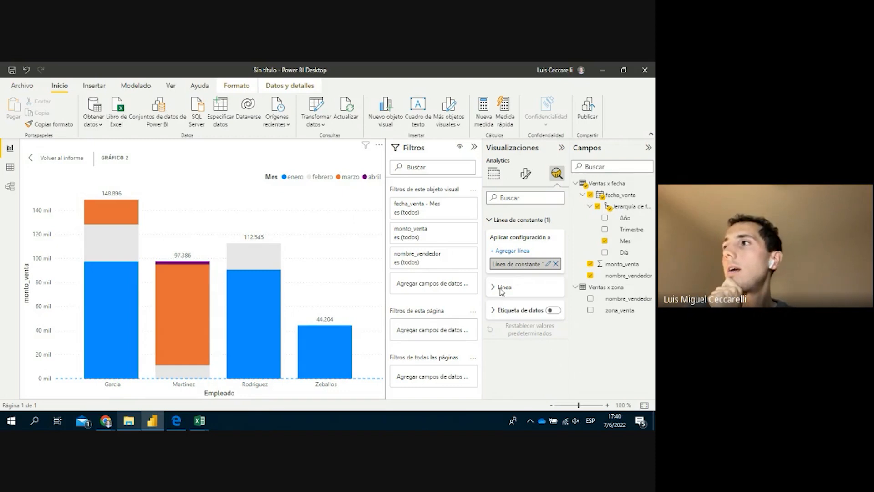
pyautogui.click(548, 265)
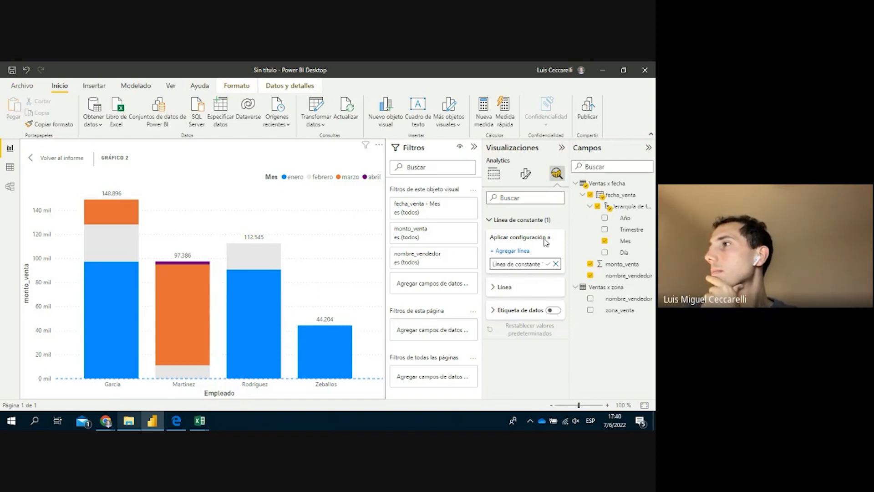
pyautogui.click(547, 264)
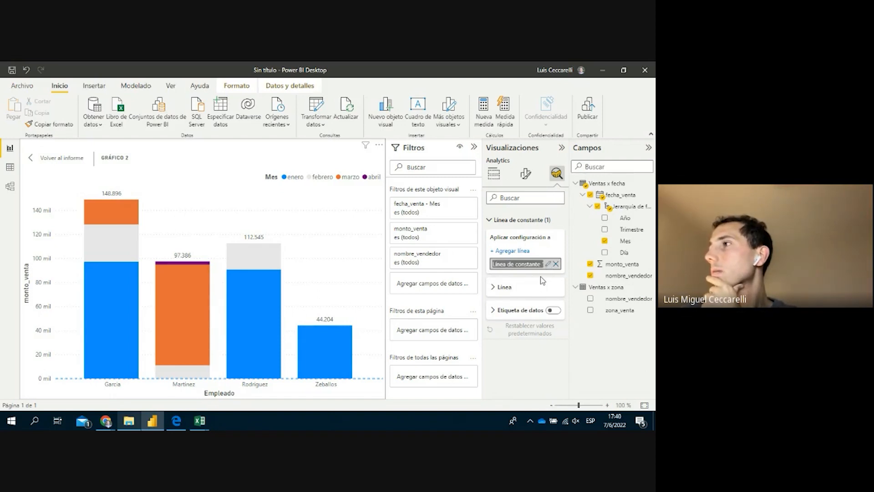
pyautogui.click(547, 265)
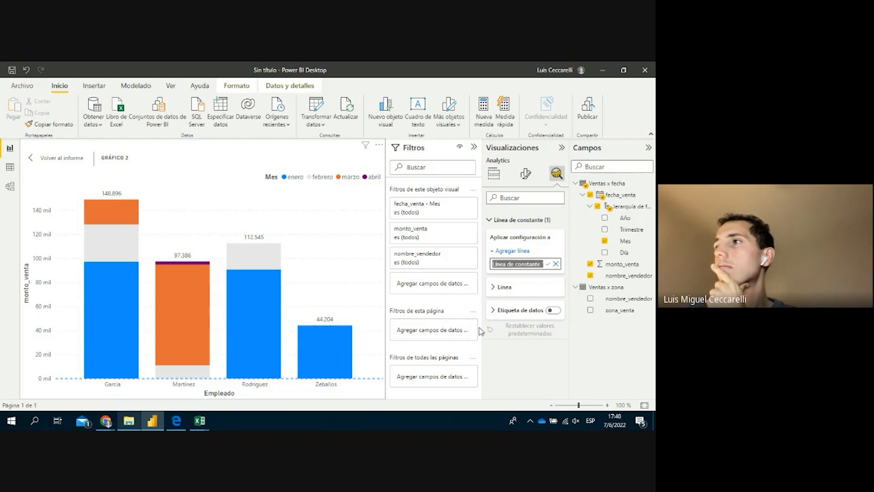
pyautogui.click(501, 288)
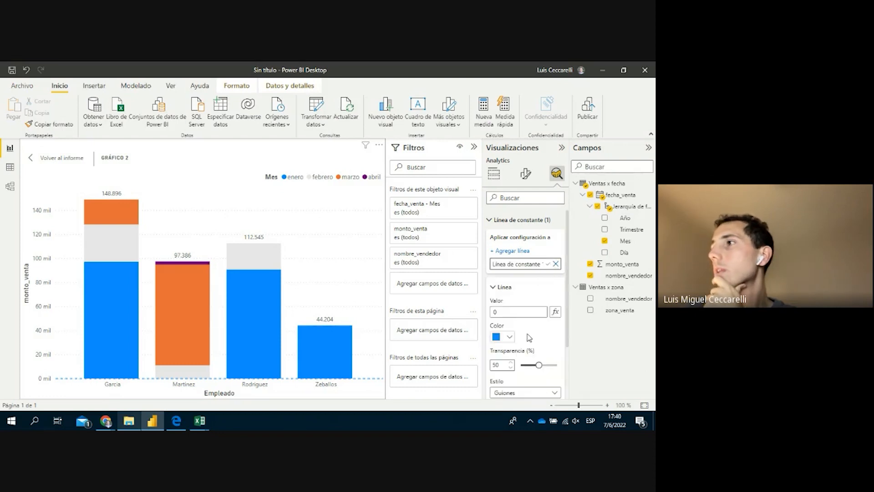
# Set the constant line value to 70000 and transparency to 73%, keeping the Guiones style
pyautogui.moveTo(501, 309); pyautogui.dragTo(491, 312)
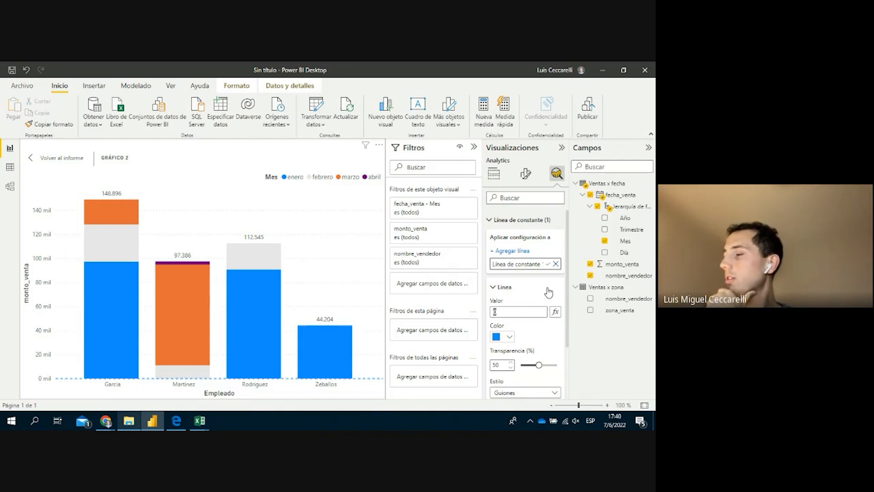
pyautogui.write('70000')
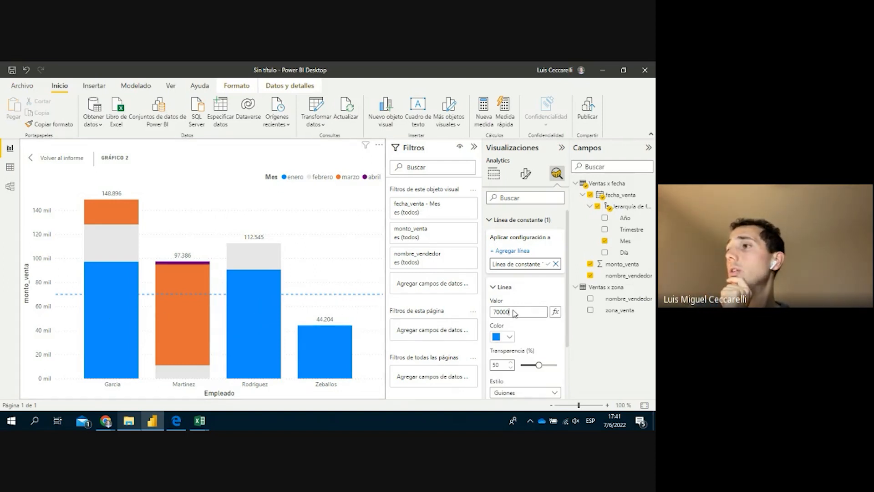
pyautogui.scroll(-1, 513, 339)
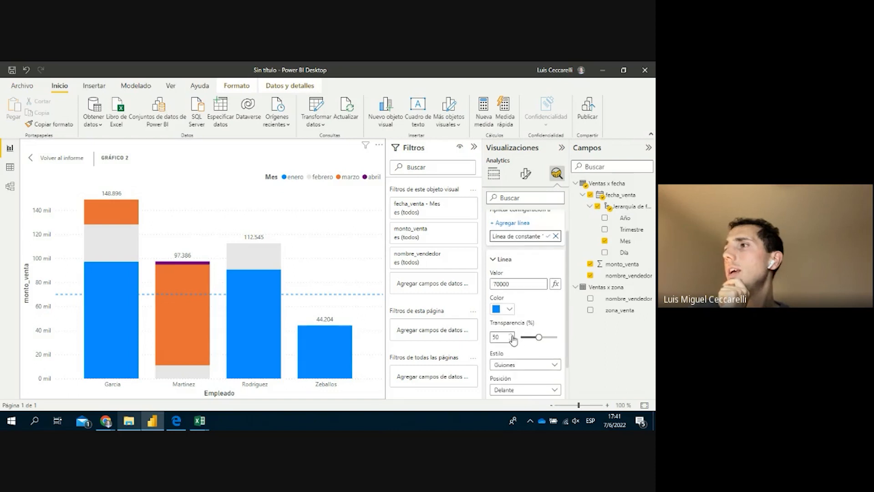
pyautogui.click(537, 338)
pyautogui.moveTo(537, 338); pyautogui.dragTo(546, 338)
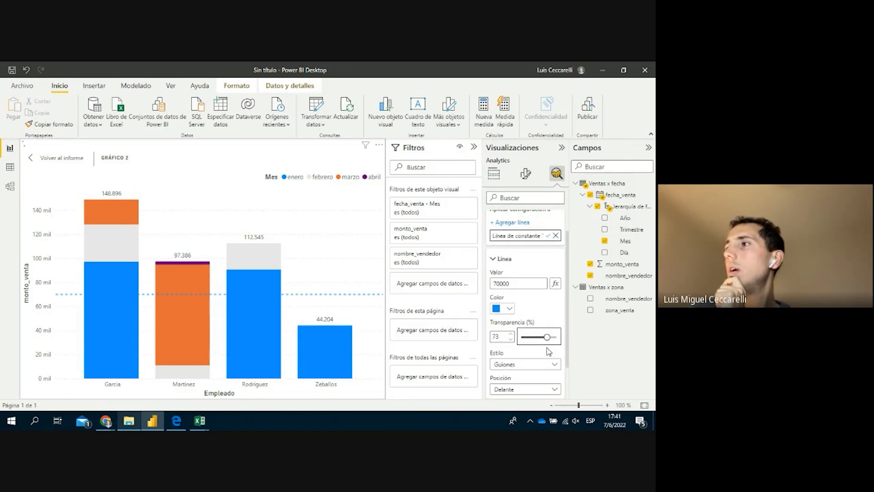
pyautogui.scroll(-2, 544, 353)
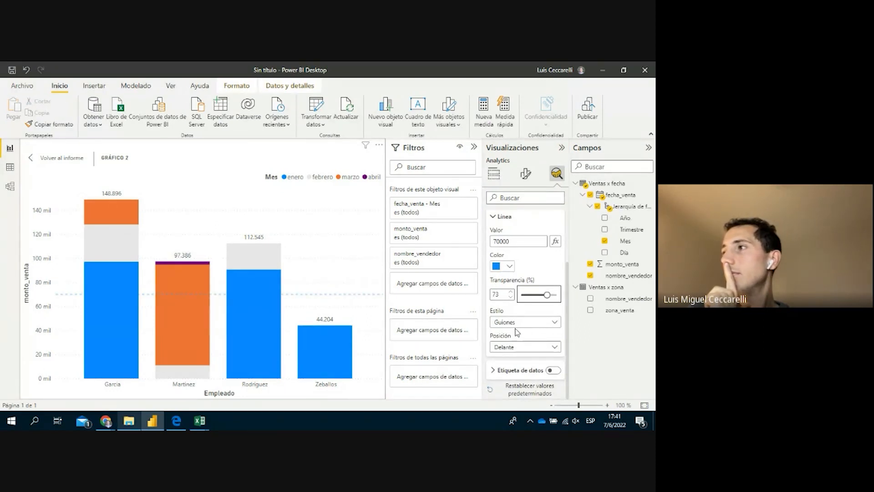
pyautogui.click(558, 324)
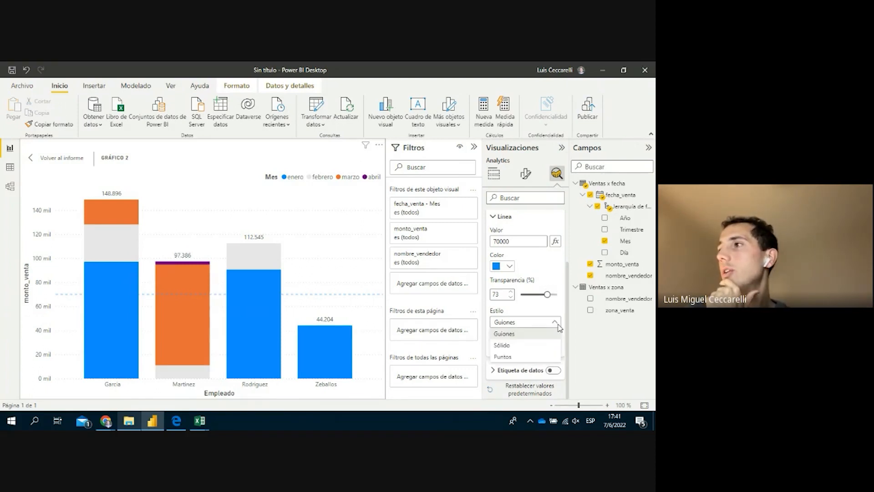
pyautogui.click(557, 324)
pyautogui.click(556, 324)
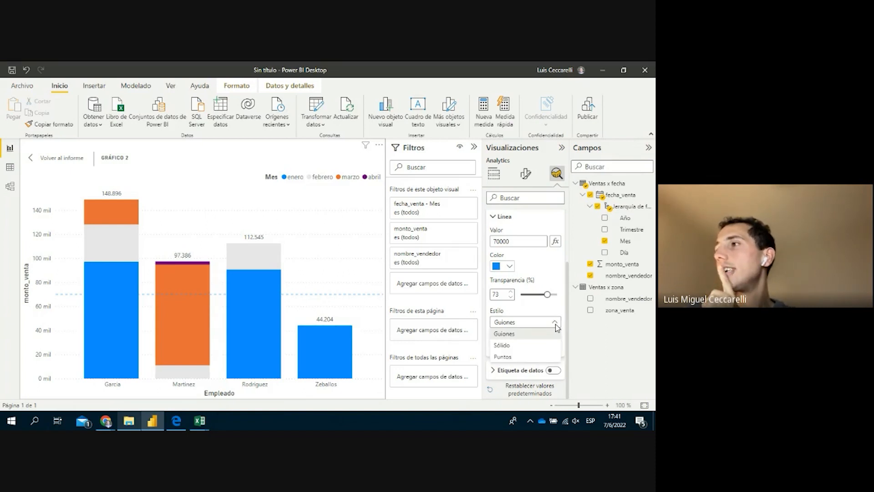
pyautogui.click(557, 325)
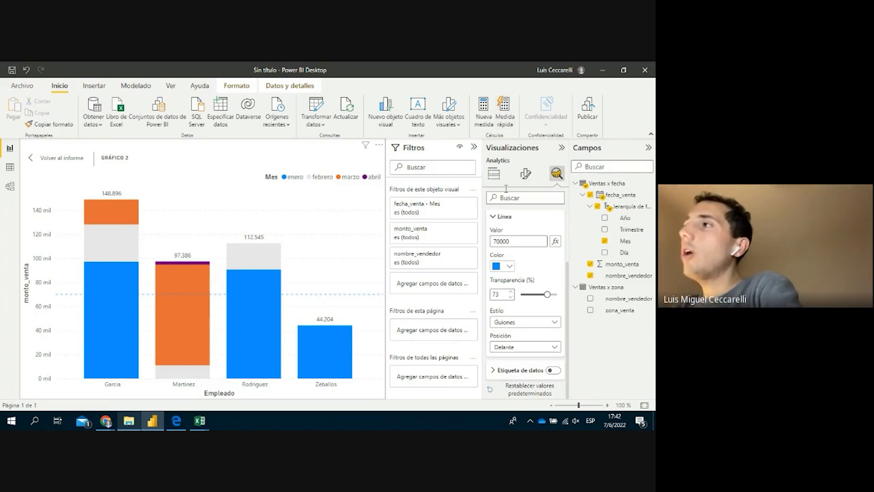
pyautogui.click(526, 173)
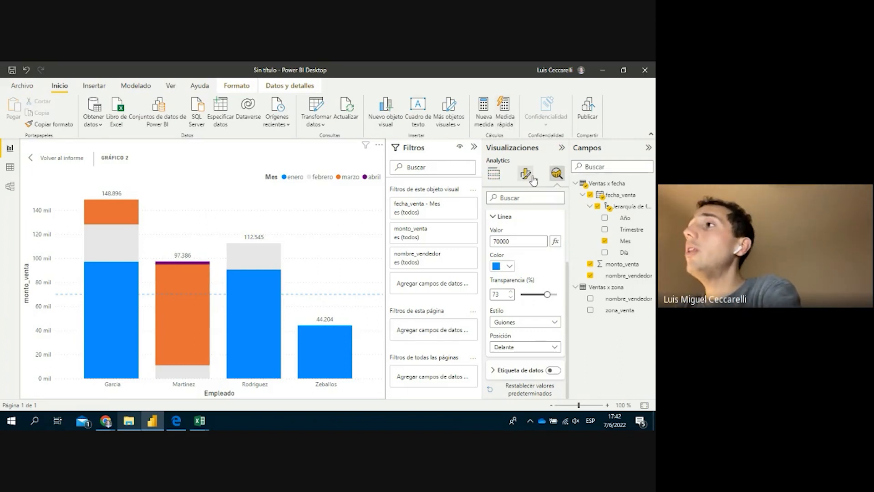
pyautogui.click(496, 174)
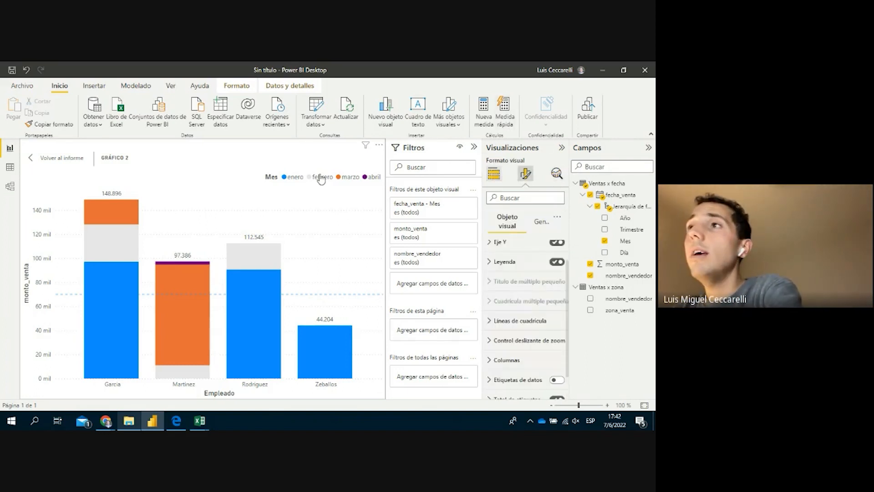
# Go back to the report page and insert a new line chart beside GRÁFICO 2
pyautogui.click(51, 159)
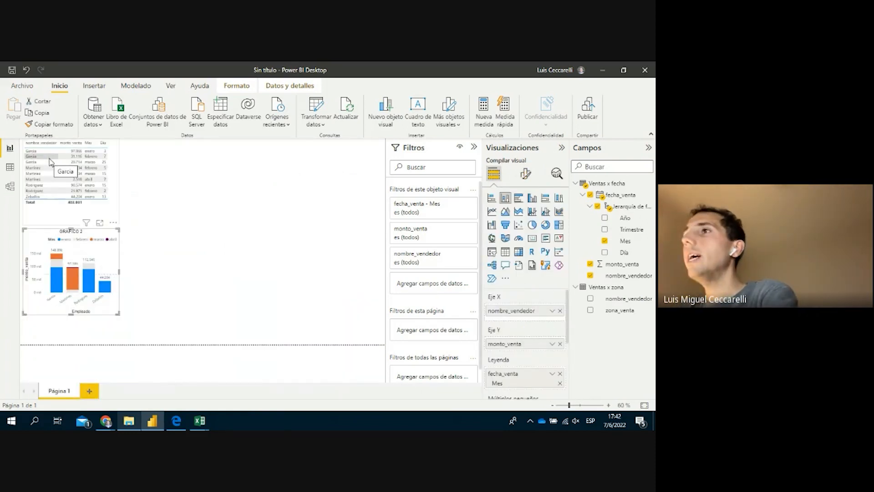
pyautogui.click(190, 203)
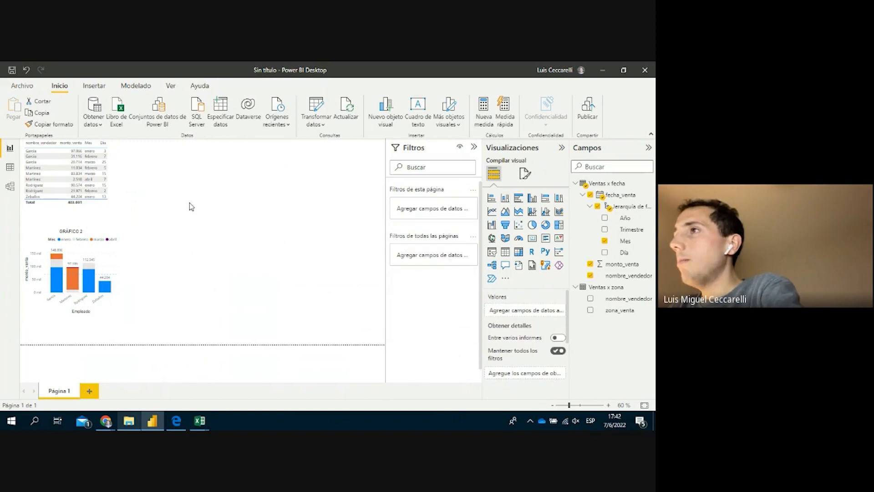
pyautogui.click(492, 213)
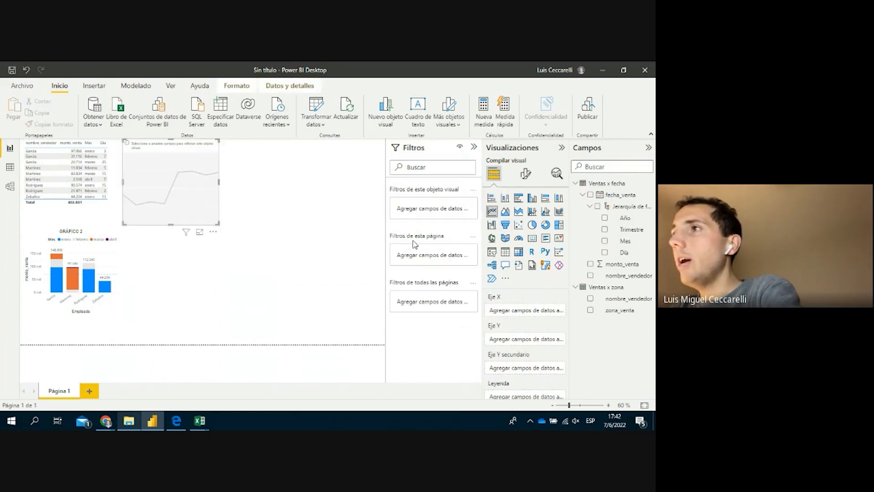
pyautogui.click(54, 235)
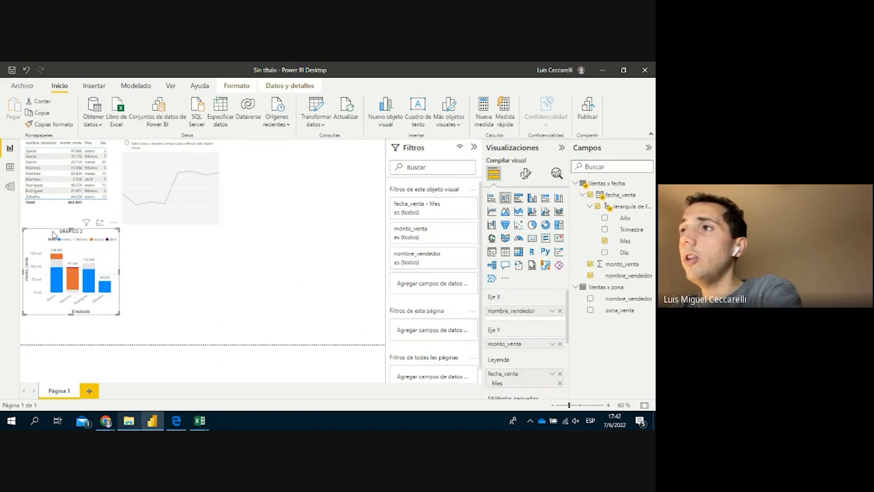
pyautogui.click(491, 213)
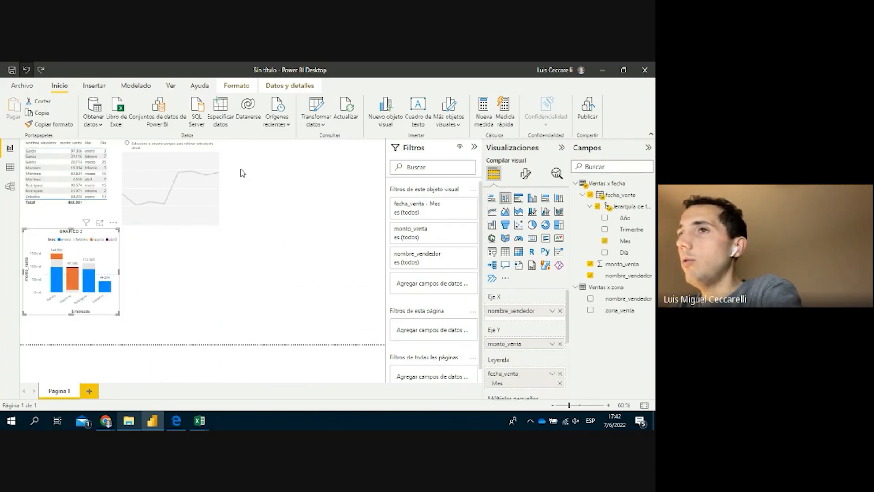
# Enlarge the new line chart and plot monto_venta against fecha_venta Día
pyautogui.click(220, 150)
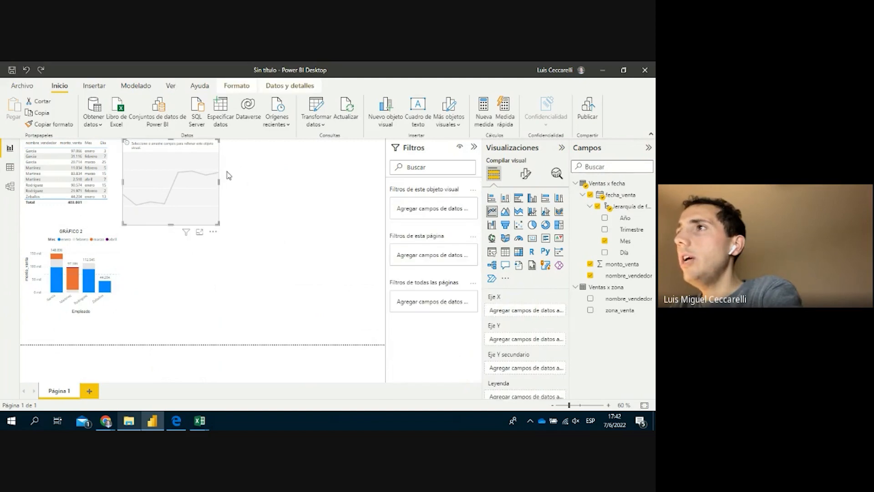
pyautogui.moveTo(217, 223); pyautogui.dragTo(395, 281)
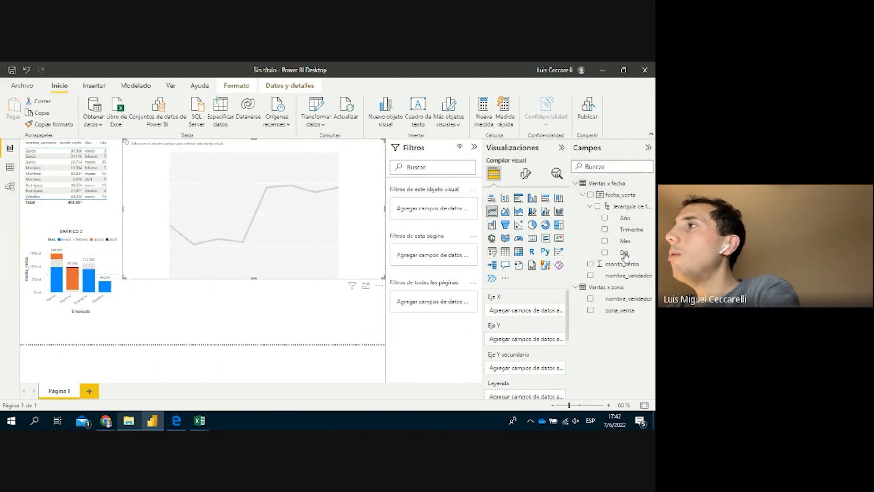
pyautogui.moveTo(623, 252); pyautogui.dragTo(535, 312)
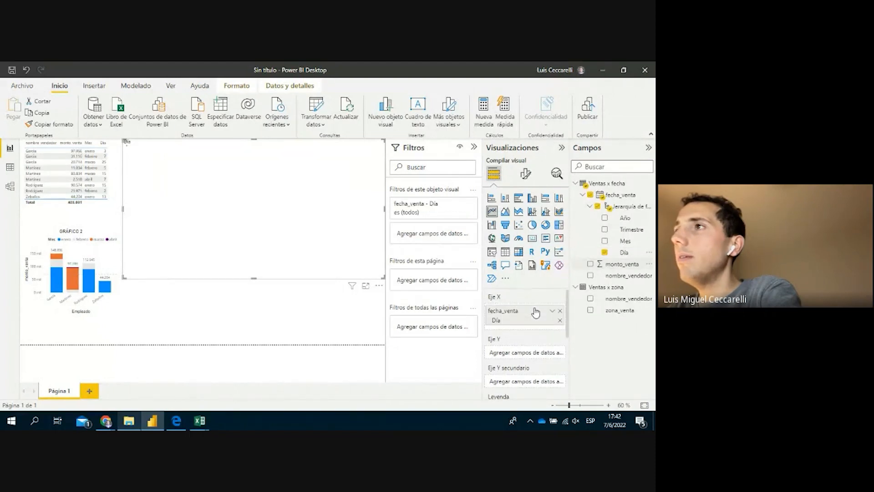
pyautogui.click(612, 168)
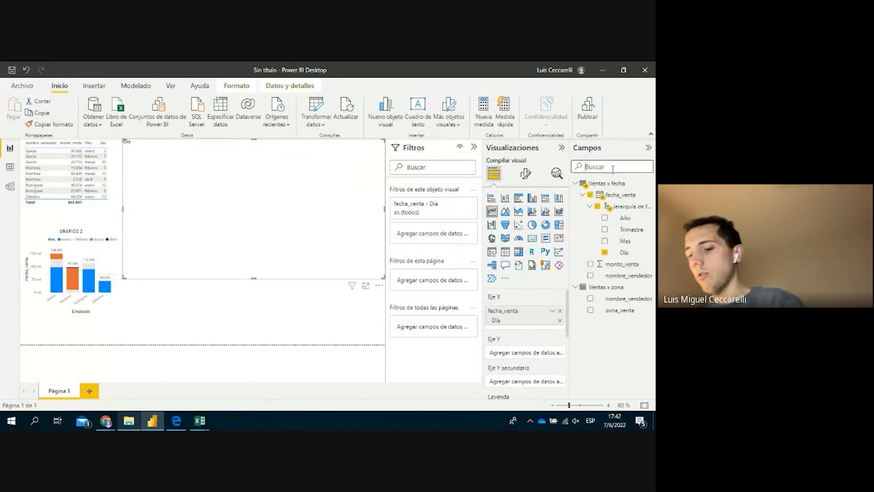
pyautogui.write('vent')
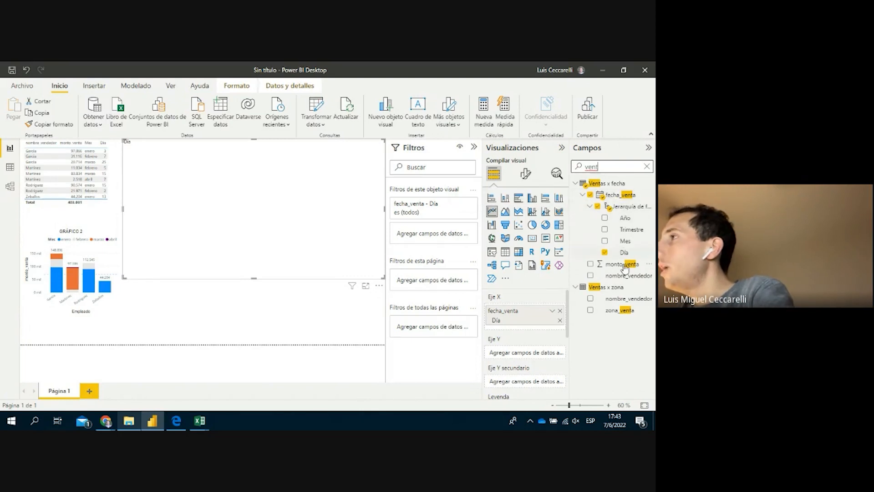
pyautogui.moveTo(636, 315); pyautogui.dragTo(546, 354)
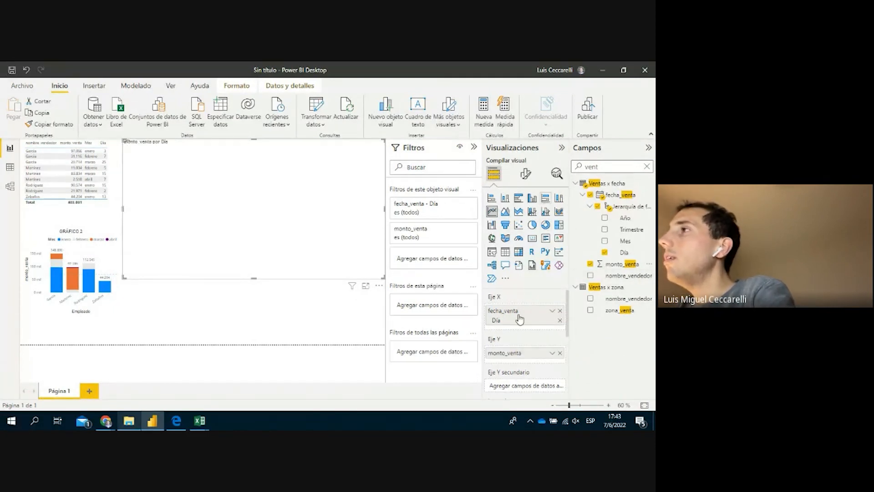
# Reselect the monto_venta por Día line chart to view its field setup
pyautogui.scroll(-2, 519, 318)
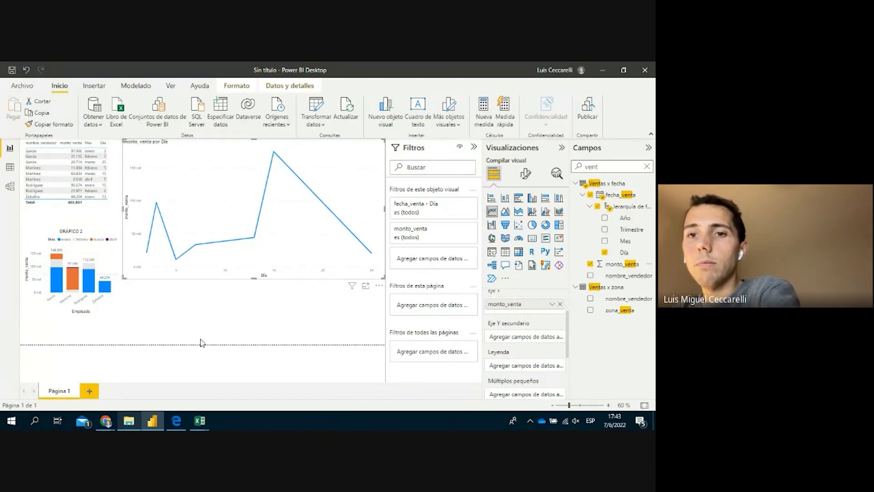
pyautogui.click(256, 287)
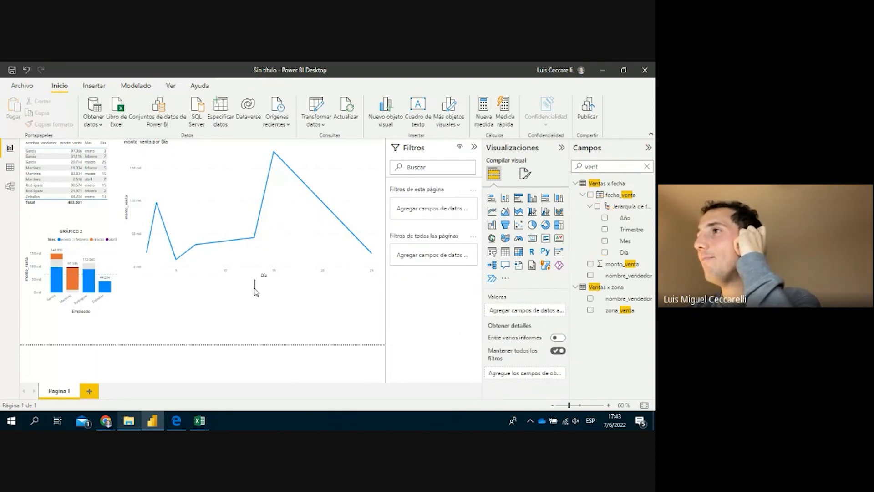
pyautogui.click(213, 149)
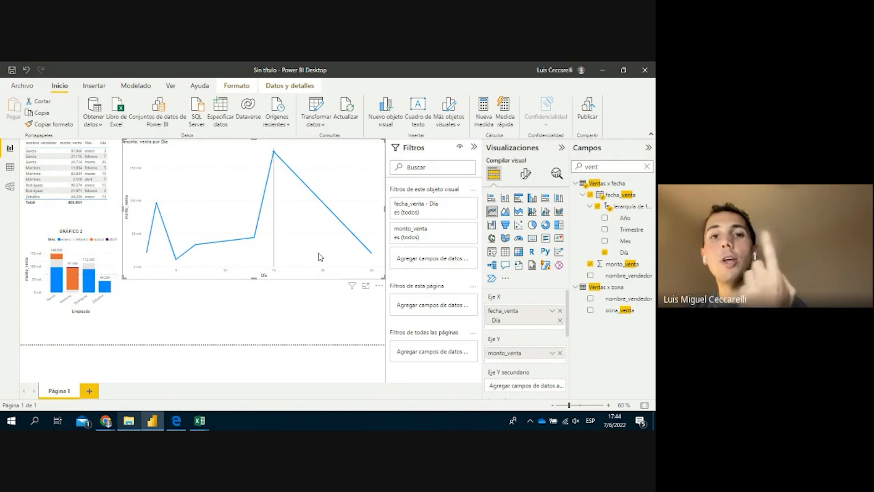
pyautogui.moveTo(326, 253)
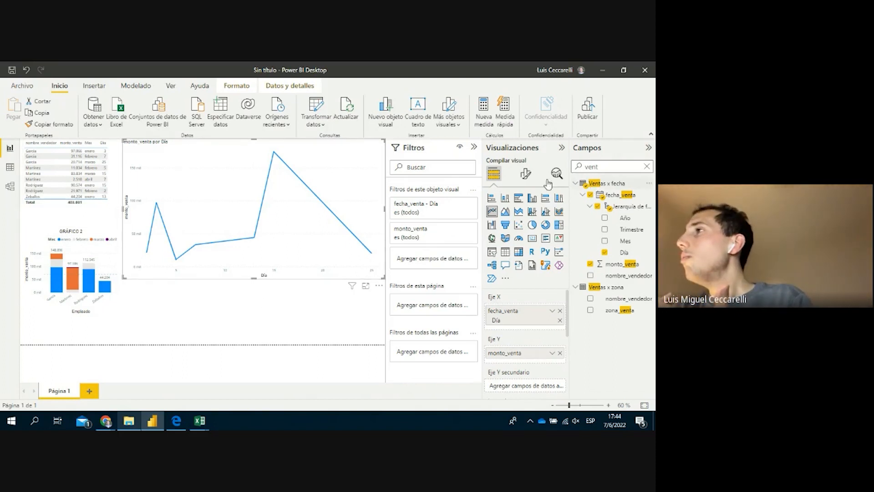
# In the line chart's formatting, browse Eje Y, Valores and Título, then expand Eje X
pyautogui.click(528, 176)
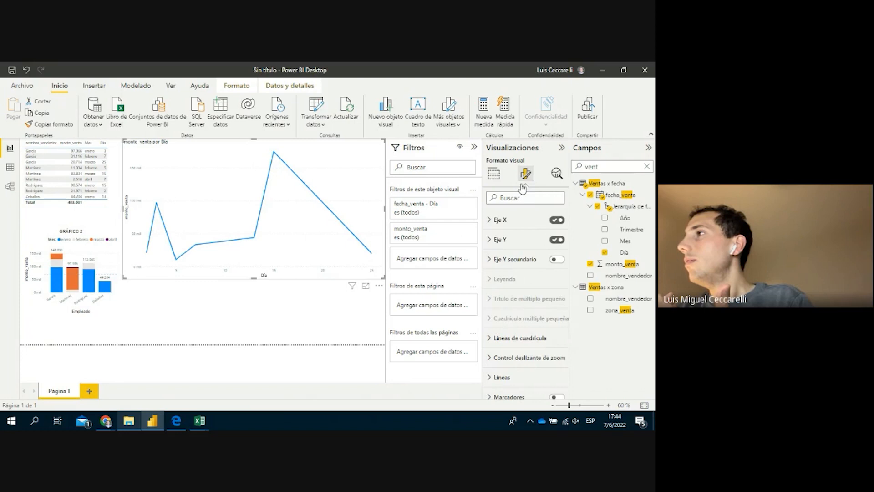
pyautogui.click(527, 242)
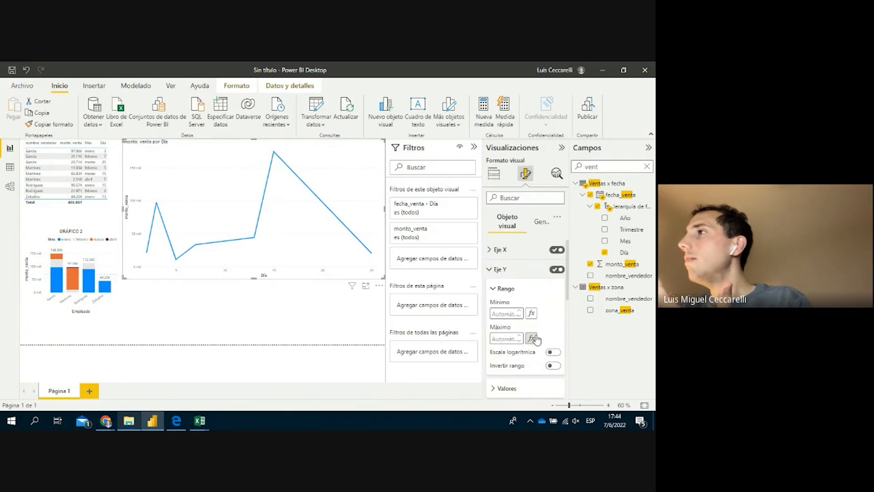
pyautogui.scroll(-1, 526, 364)
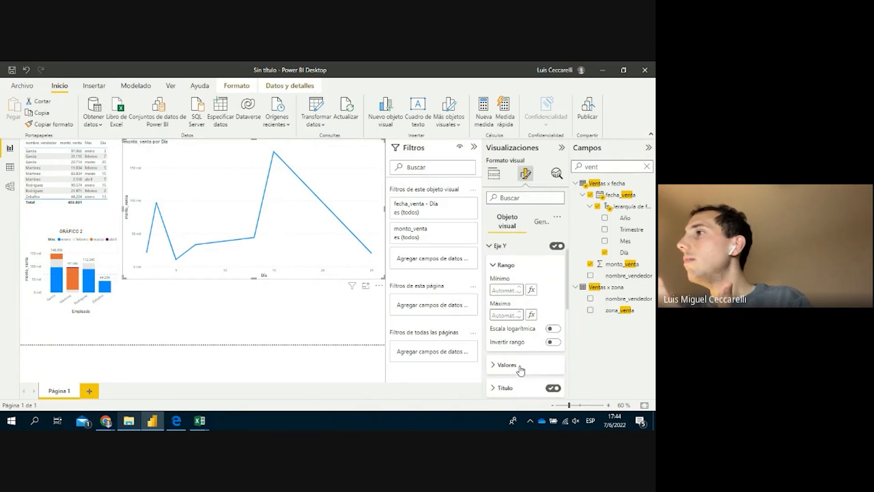
pyautogui.click(519, 367)
pyautogui.scroll(-5, 529, 367)
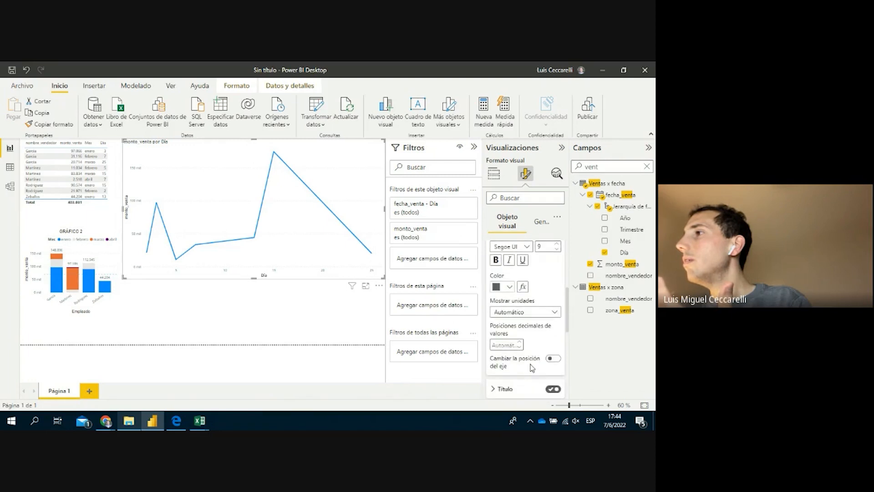
pyautogui.scroll(-3, 528, 364)
pyautogui.click(509, 319)
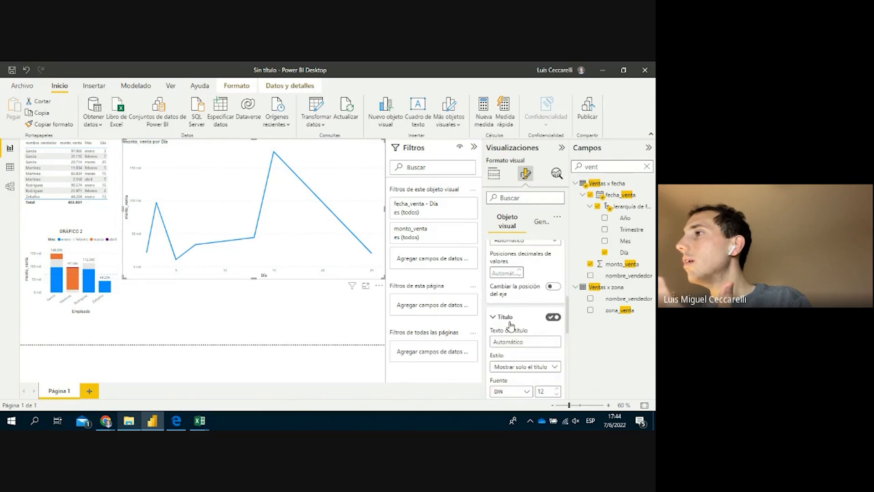
pyautogui.scroll(-3, 556, 358)
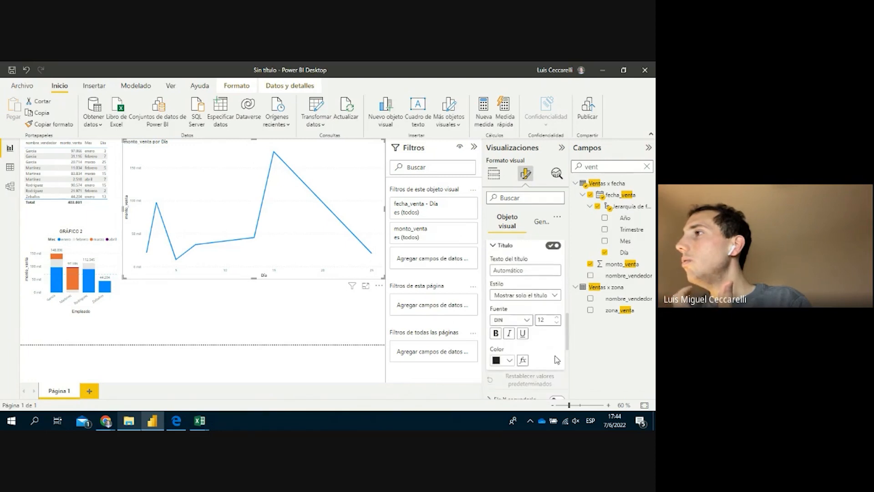
pyautogui.scroll(-2, 556, 360)
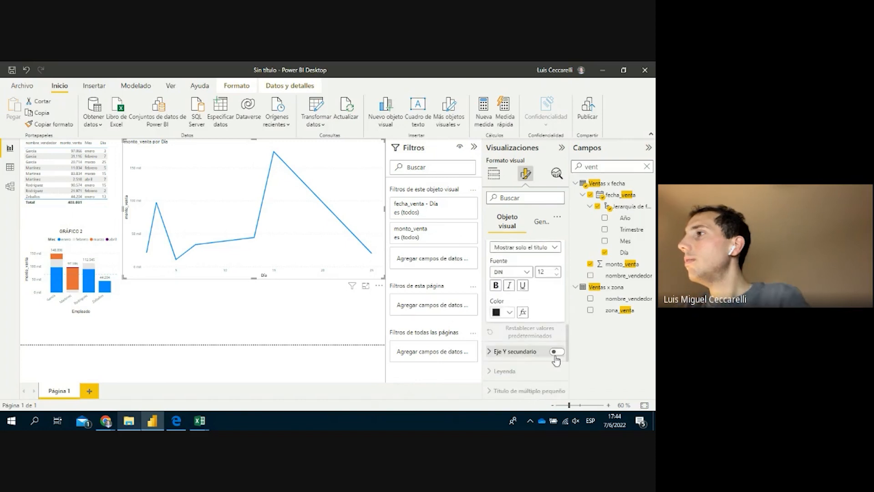
pyautogui.scroll(3, 529, 362)
pyautogui.scroll(4, 528, 364)
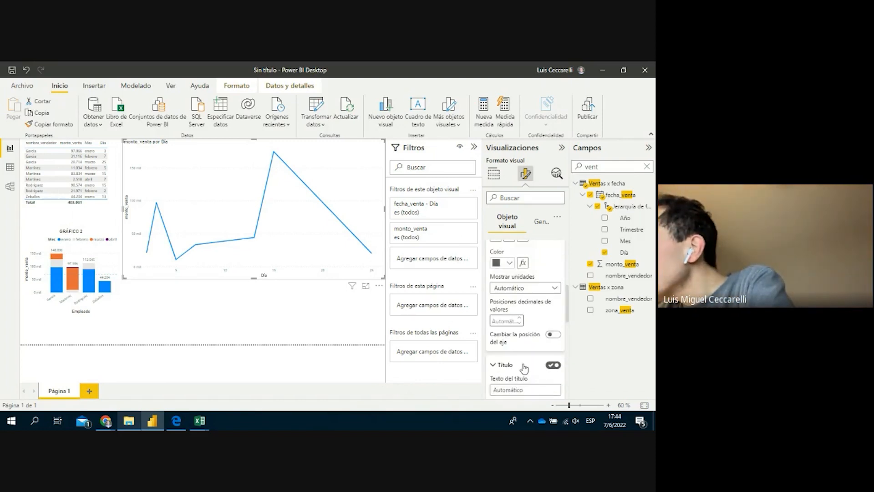
pyautogui.click(500, 272)
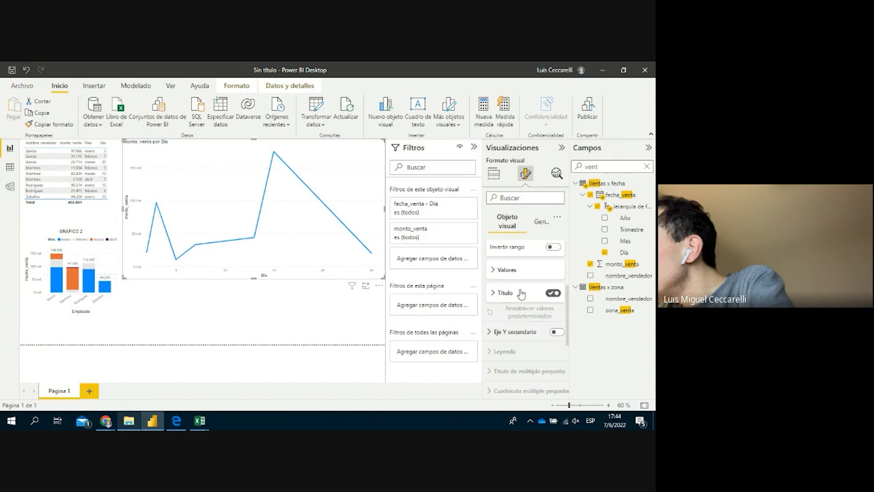
pyautogui.scroll(3, 532, 308)
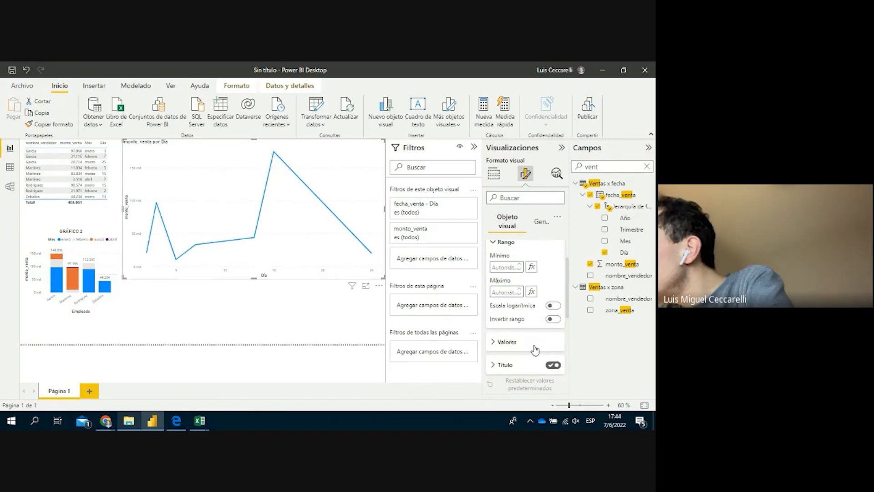
pyautogui.scroll(2, 534, 349)
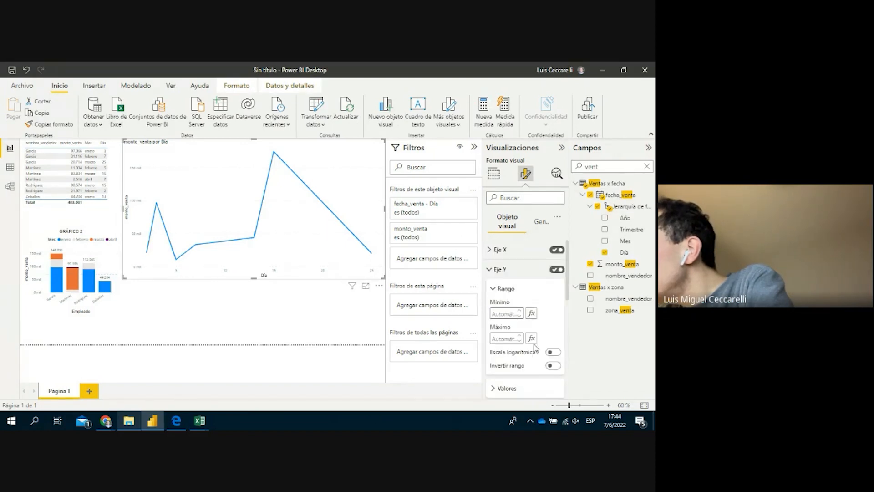
pyautogui.click(498, 249)
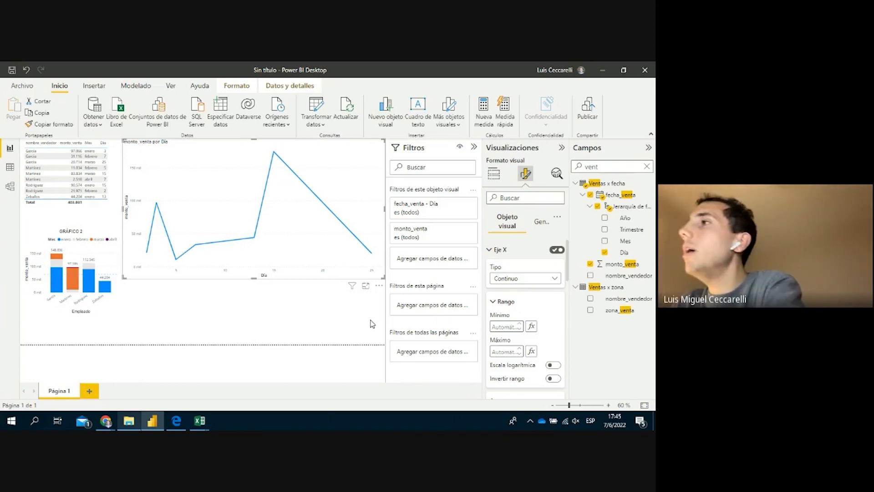
# Set the X-axis type to Categórico and return to the chart's field wells
pyautogui.click(527, 278)
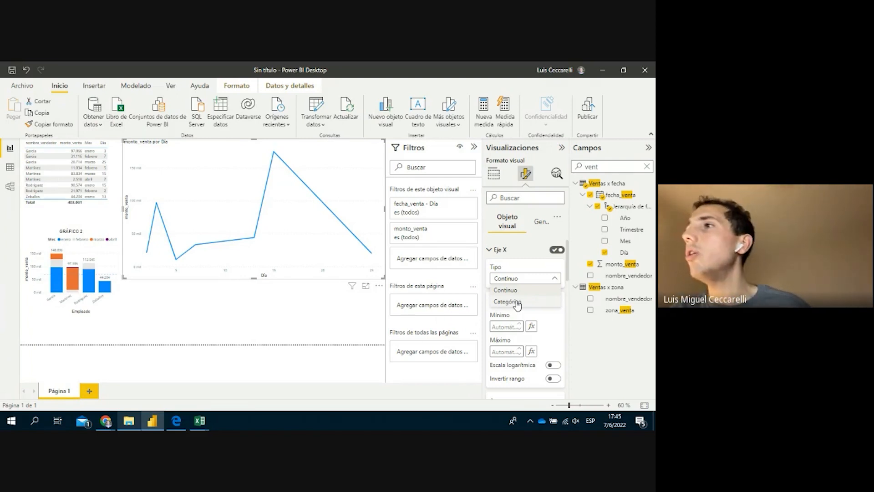
pyautogui.click(516, 302)
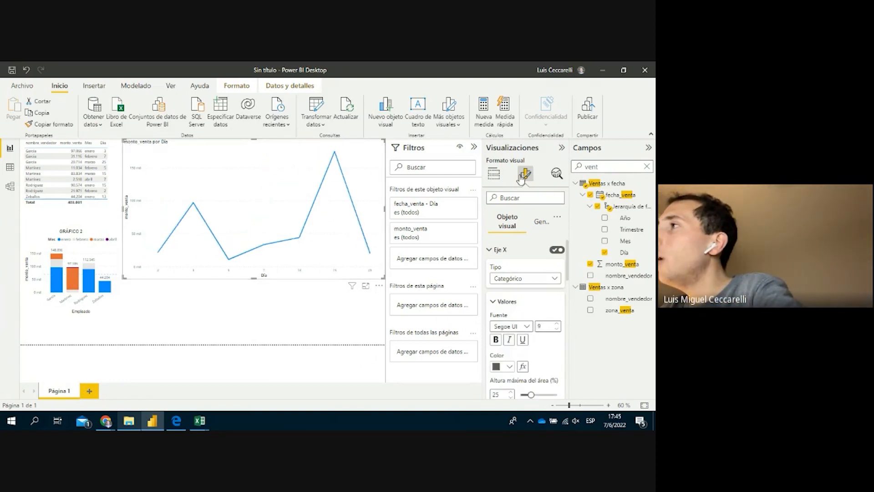
pyautogui.click(512, 251)
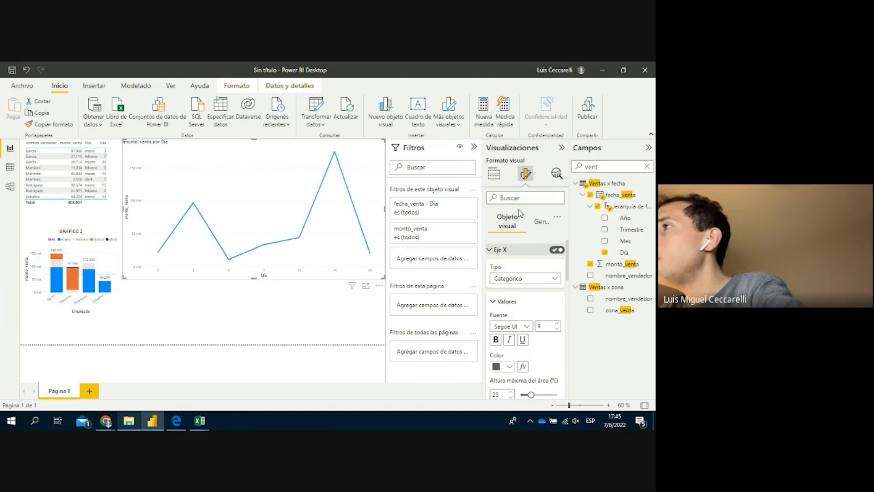
pyautogui.click(495, 176)
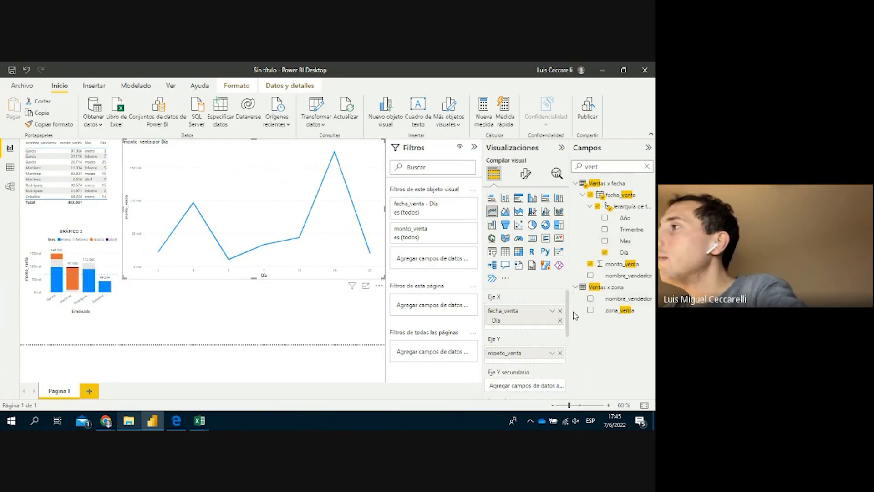
# Replace the X-axis fields with the fecha_venta hierarchy, dropping Año to keep Trimestre, Mes and Día
pyautogui.moveTo(618, 240); pyautogui.dragTo(548, 328)
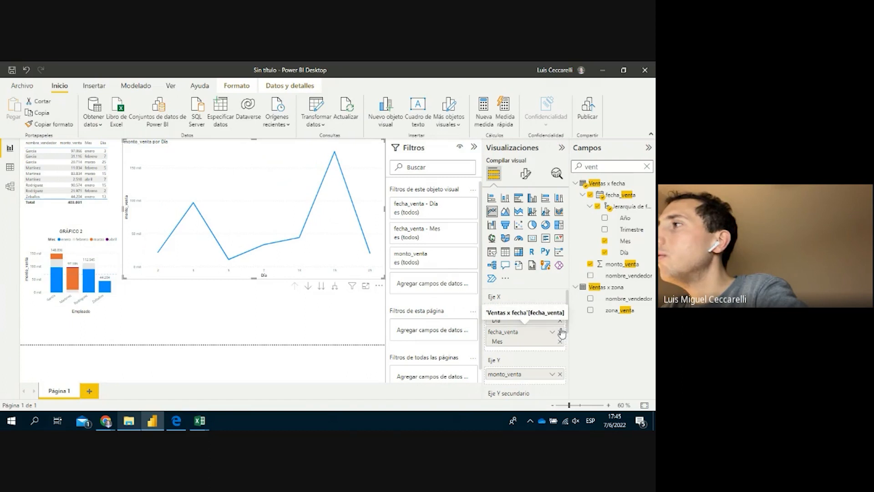
pyautogui.click(560, 331)
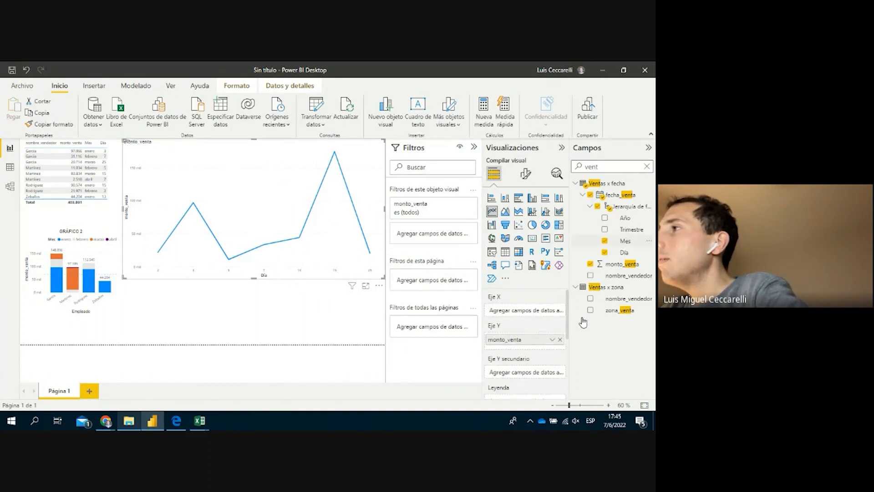
pyautogui.click(635, 245)
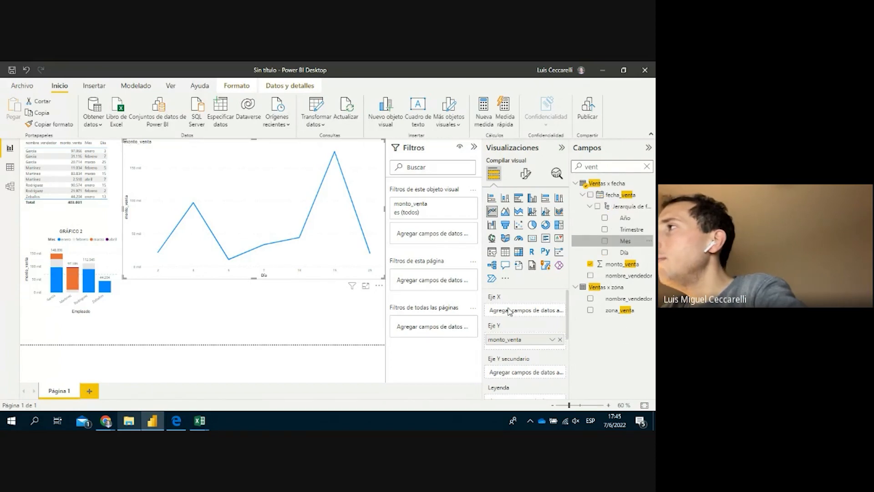
pyautogui.moveTo(620, 195); pyautogui.dragTo(512, 310)
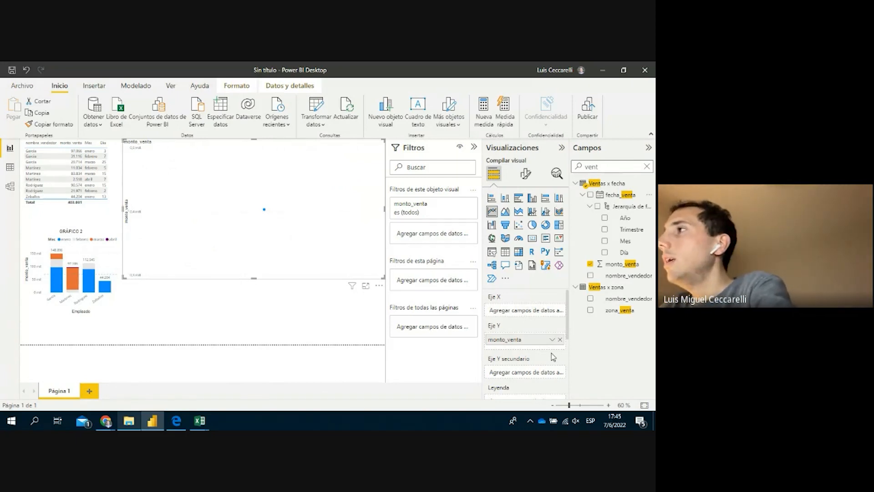
pyautogui.moveTo(610, 199); pyautogui.dragTo(542, 314)
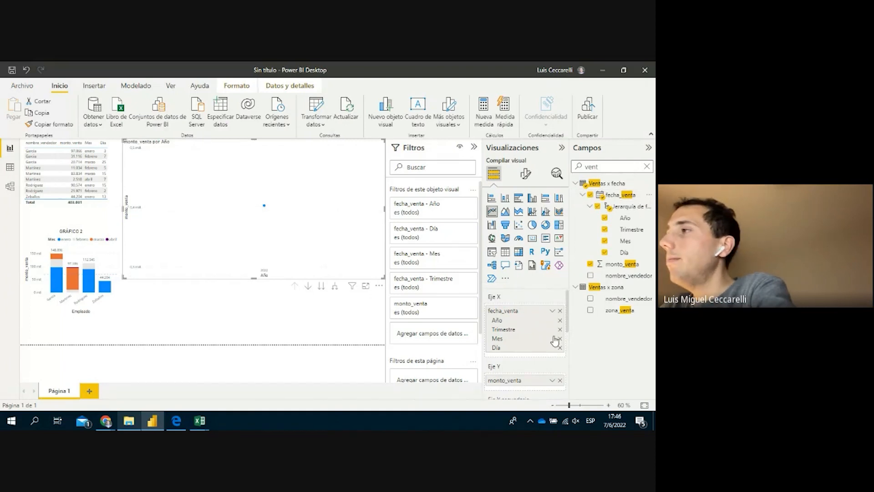
pyautogui.click(560, 321)
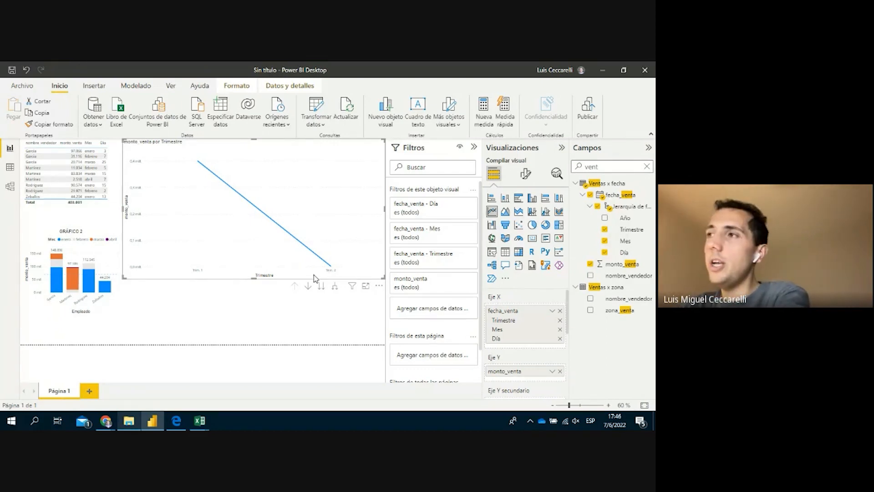
# Remove Trimestre from the X axis and expand all months to days, giving combined Mes y Día labels
pyautogui.click(560, 320)
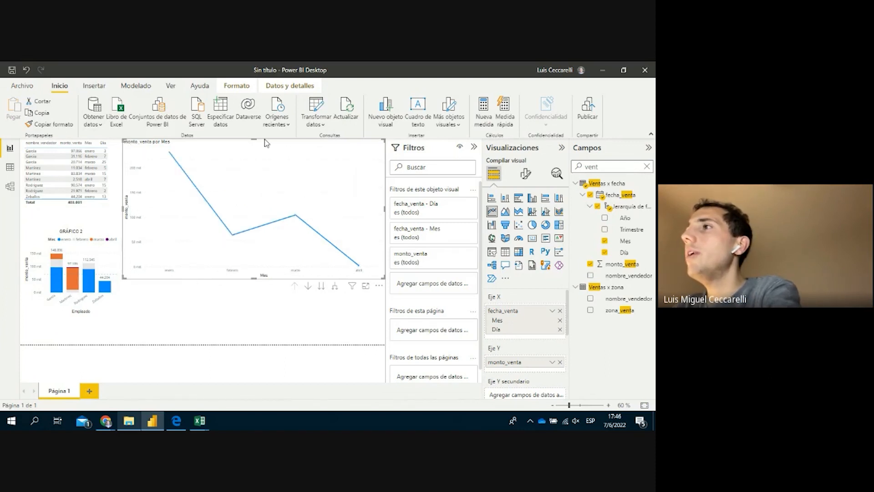
pyautogui.click(308, 287)
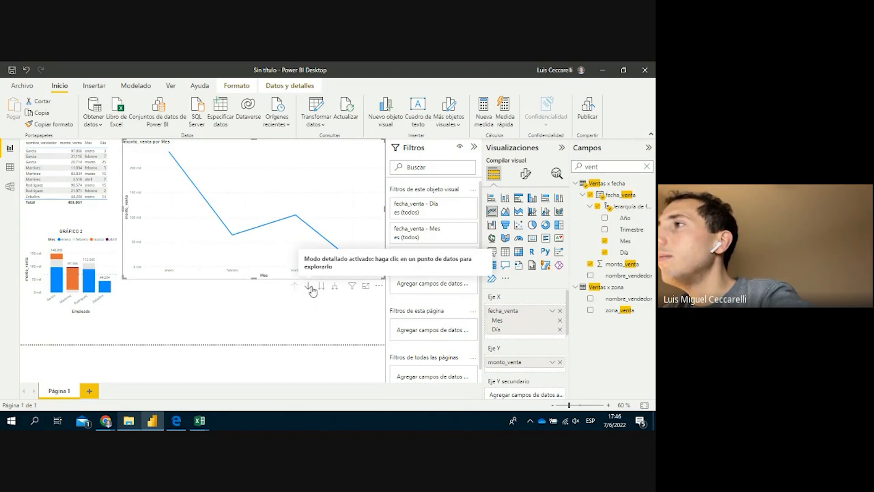
pyautogui.click(321, 288)
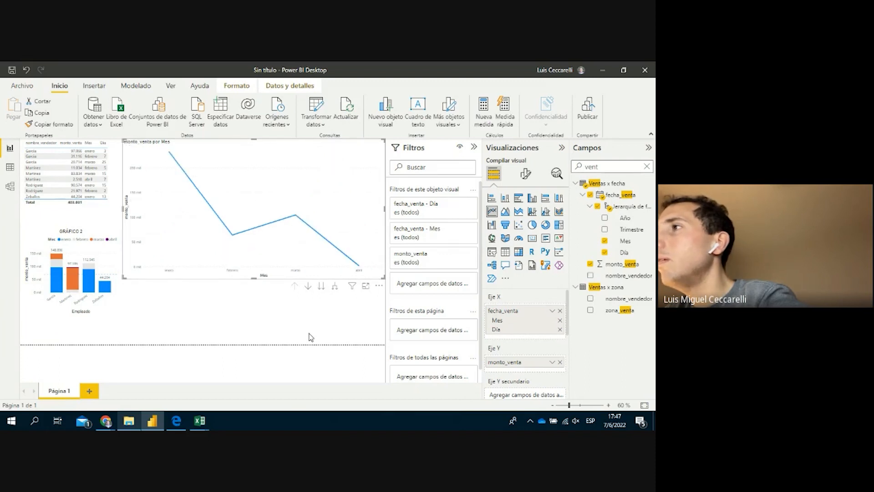
pyautogui.click(308, 287)
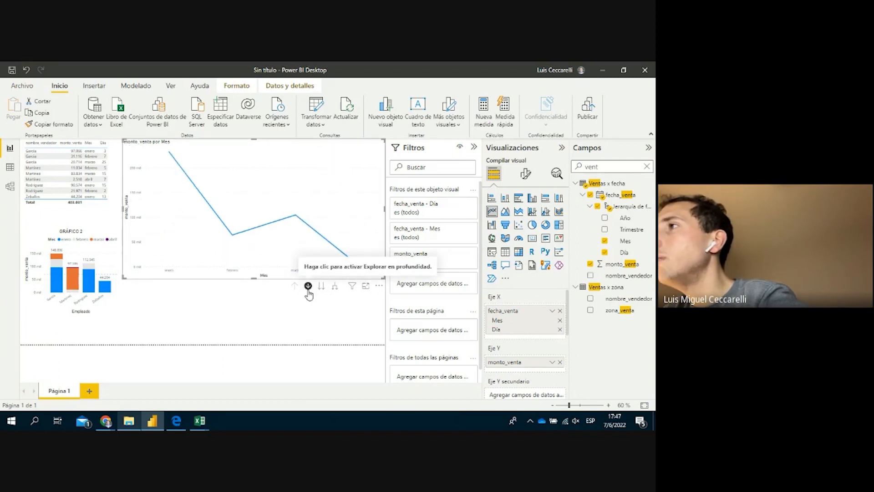
pyautogui.click(335, 287)
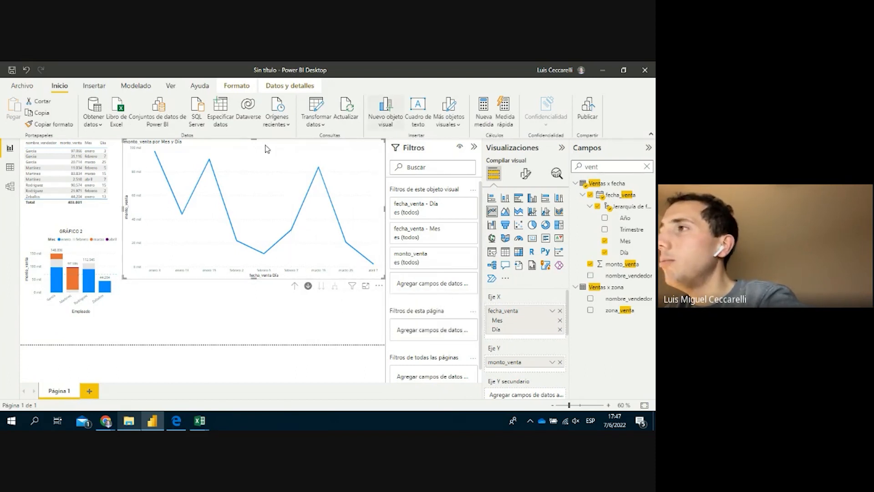
pyautogui.click(287, 300)
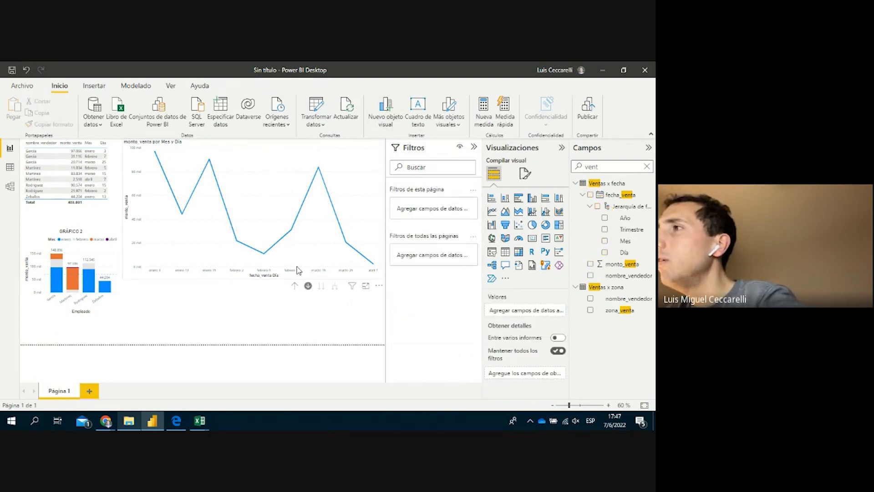
# Enlarge the monto_venta por Mes y Día line chart to fill the canvas
pyautogui.moveTo(366, 290)
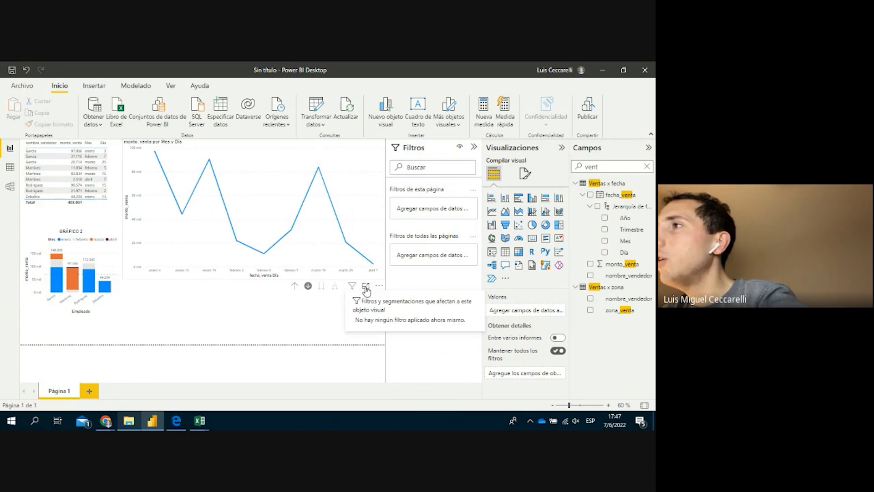
pyautogui.click(367, 290)
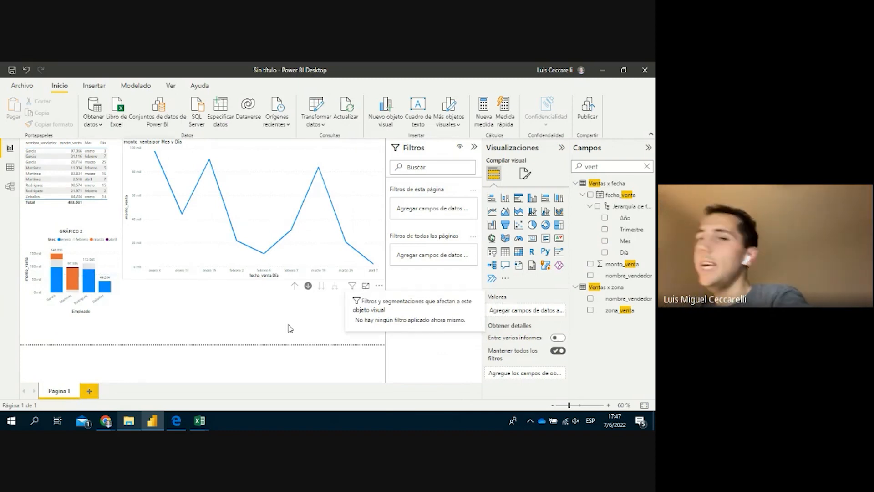
pyautogui.moveTo(288, 328)
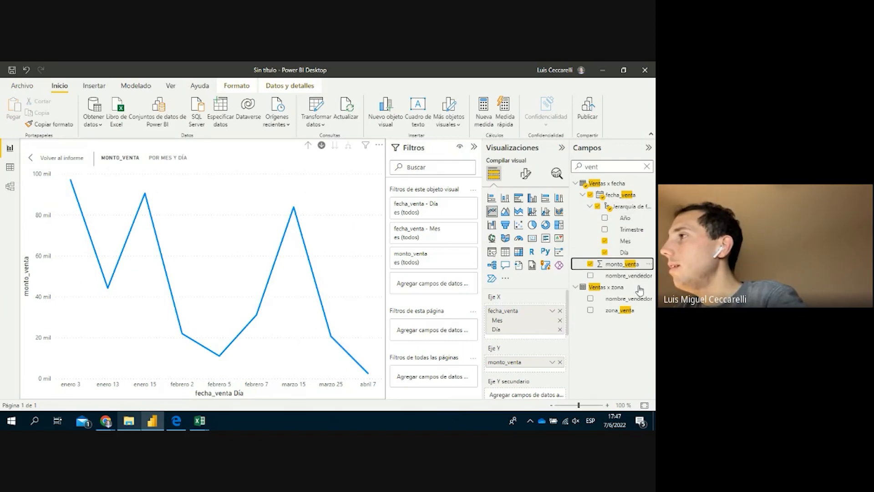
# Open and close monto_venta's aggregation options without changing anything
pyautogui.scroll(-1, 553, 351)
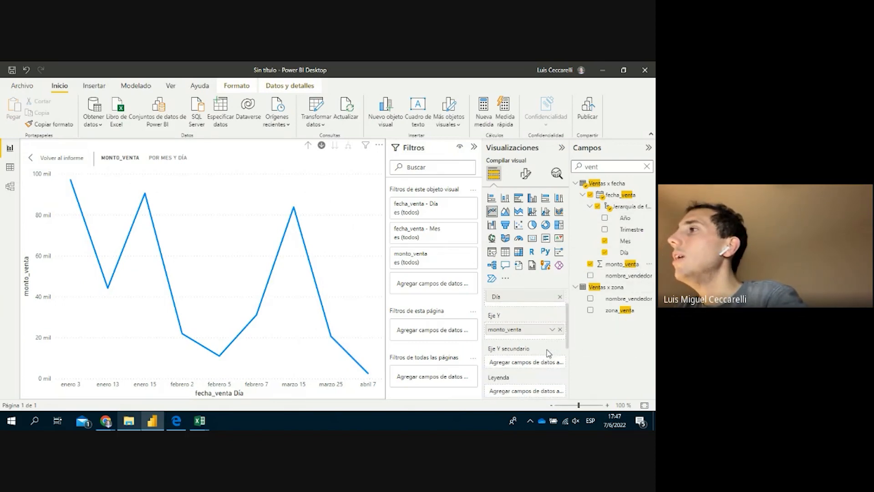
pyautogui.click(552, 330)
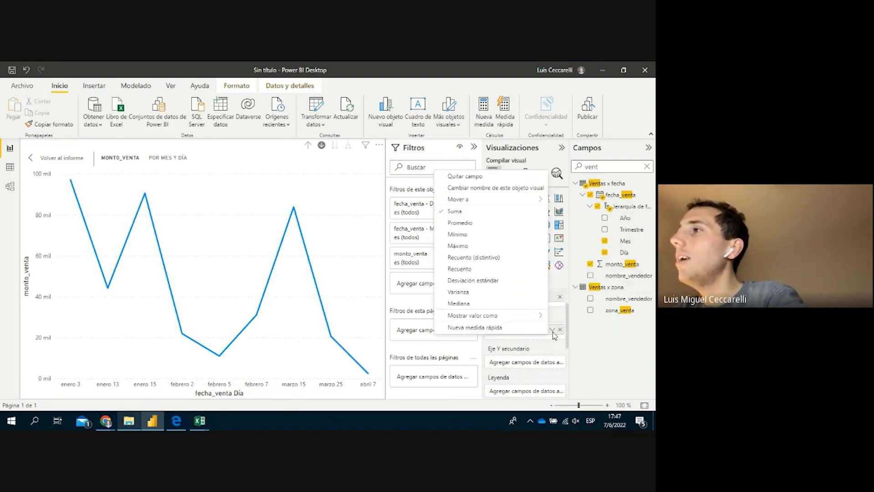
pyautogui.click(609, 345)
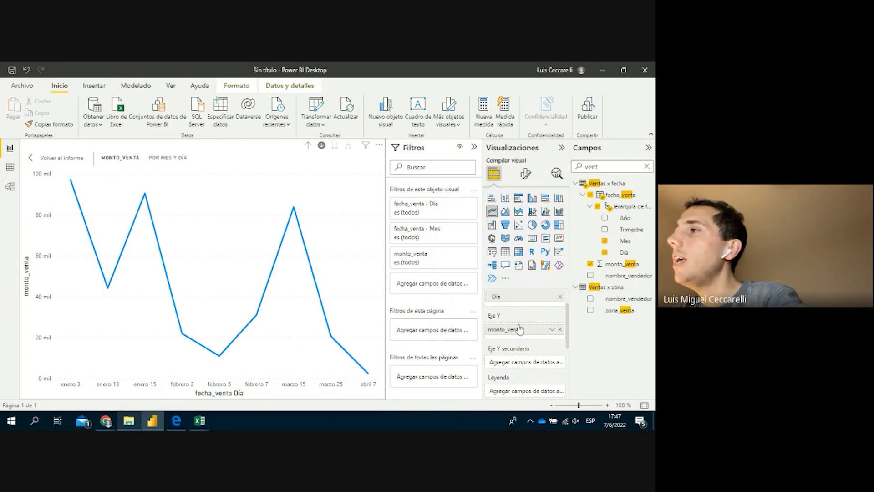
pyautogui.click(552, 330)
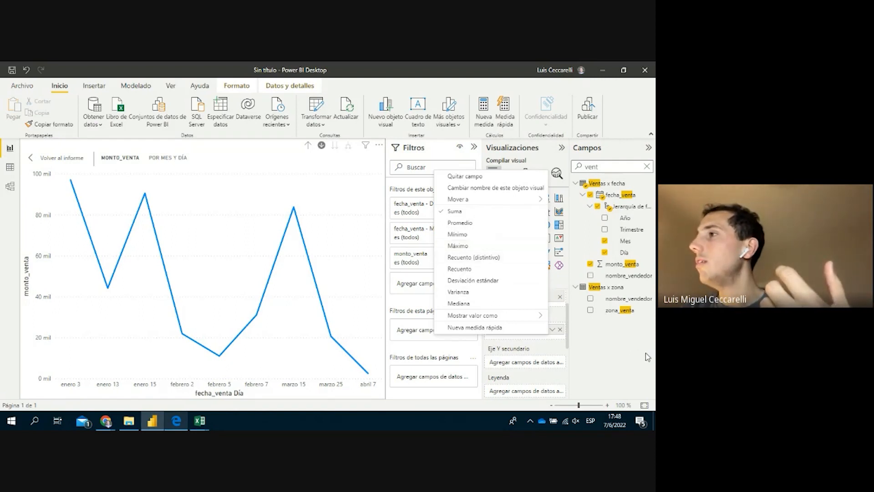
pyautogui.click(622, 216)
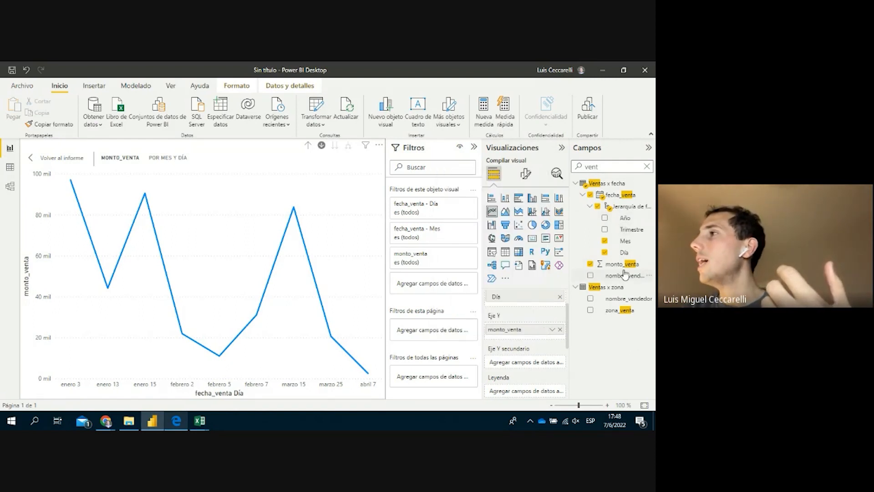
# Add monto_venta to Eje Y secundario as Recuento and reopen the line chart in focus mode
pyautogui.moveTo(626, 269); pyautogui.dragTo(537, 366)
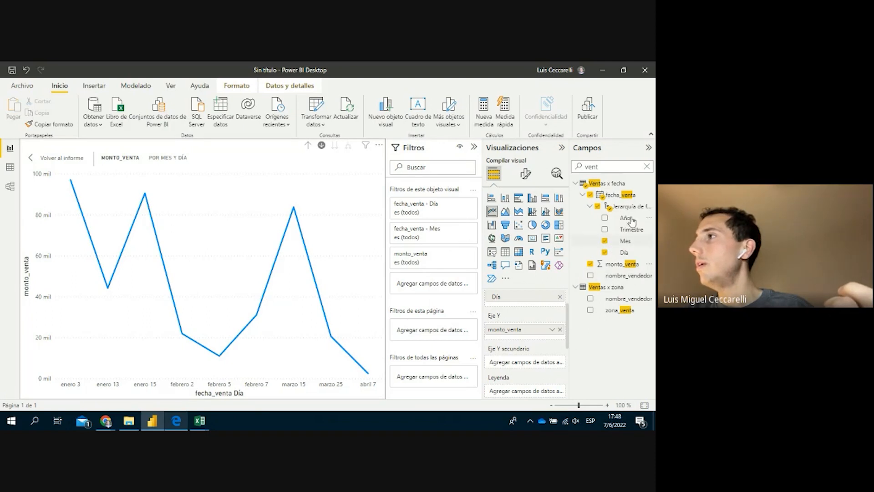
pyautogui.moveTo(622, 265); pyautogui.dragTo(550, 369)
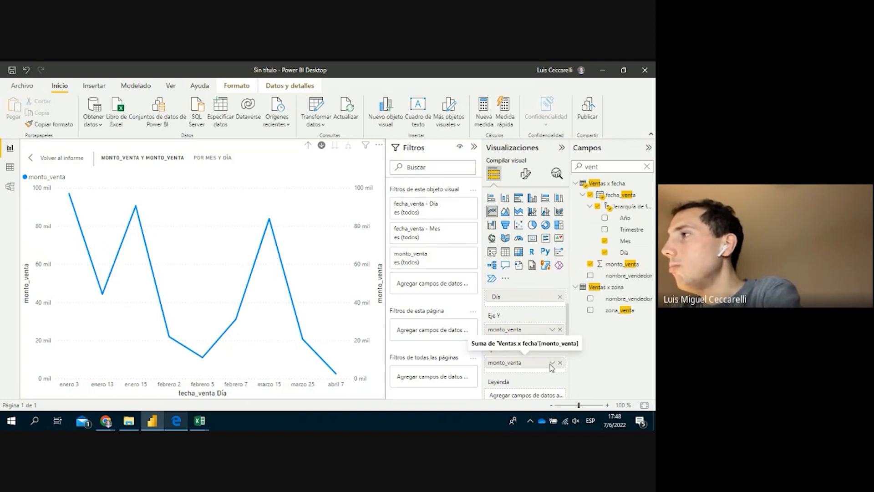
pyautogui.click(552, 363)
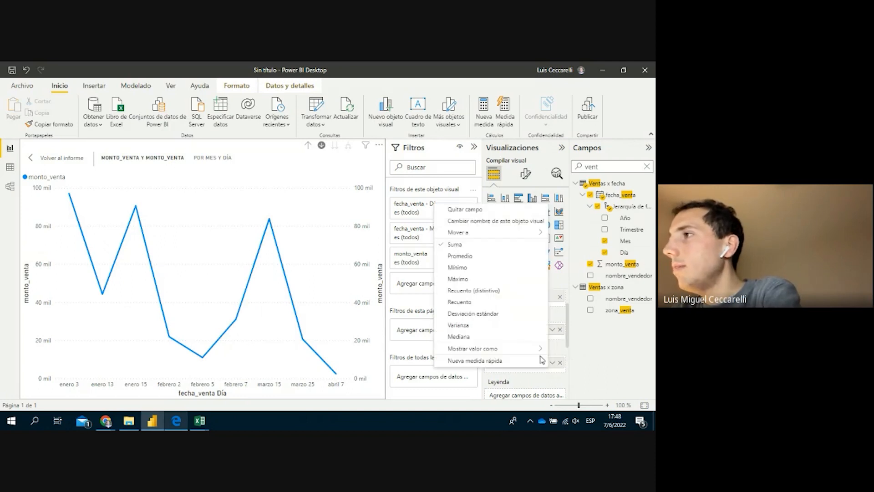
pyautogui.click(496, 291)
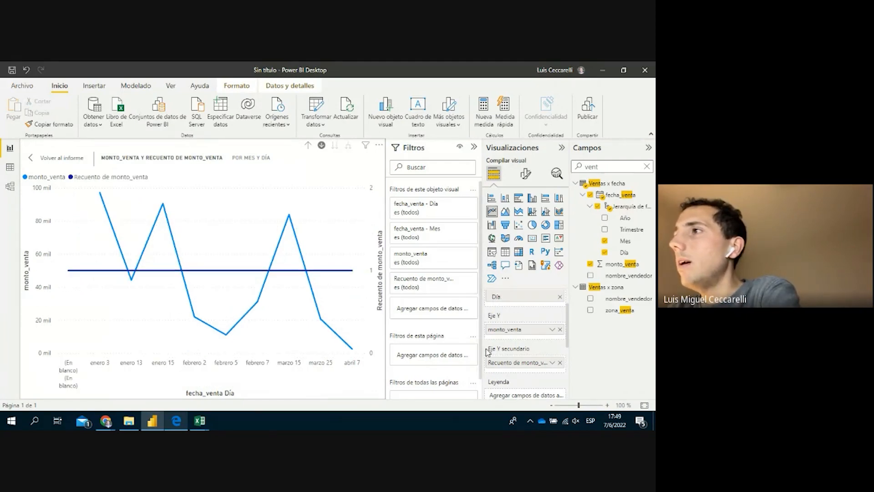
pyautogui.moveTo(85, 278)
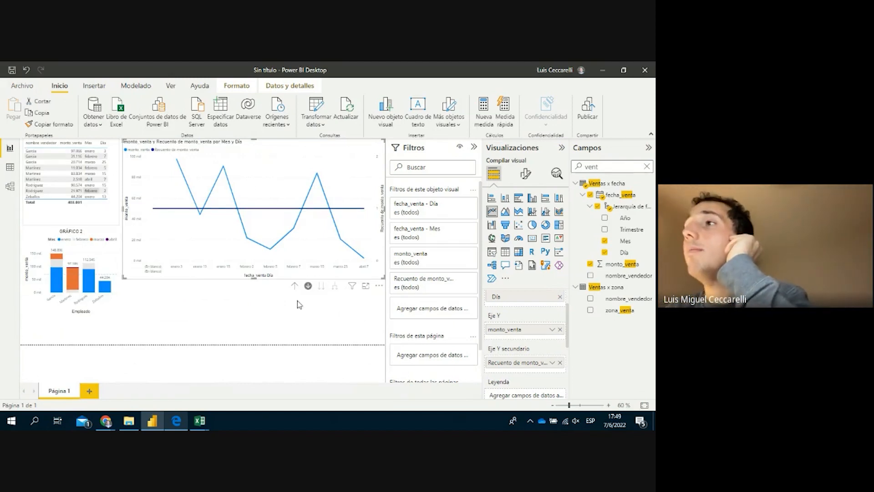
pyautogui.click(366, 287)
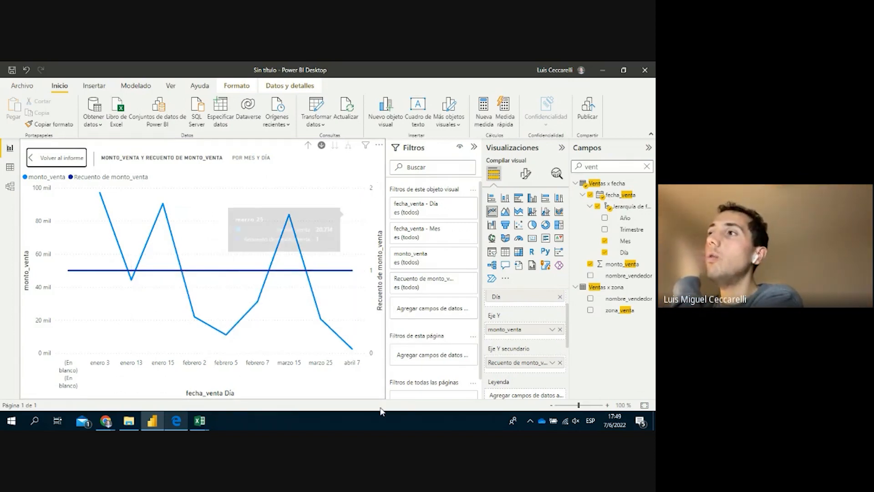
pyautogui.click(526, 175)
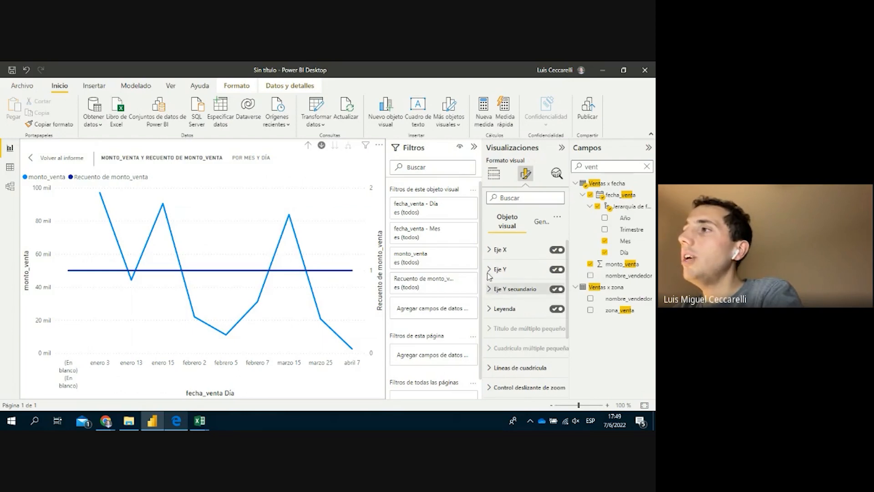
pyautogui.click(505, 289)
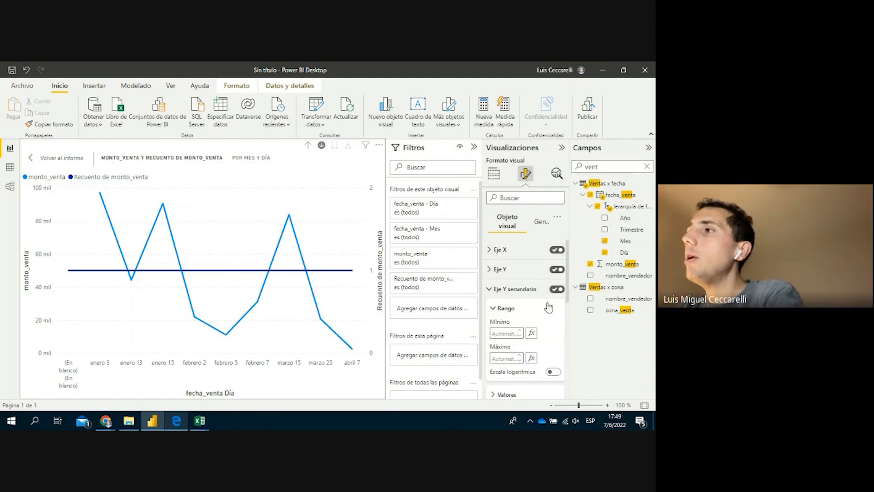
pyautogui.scroll(-1, 489, 268)
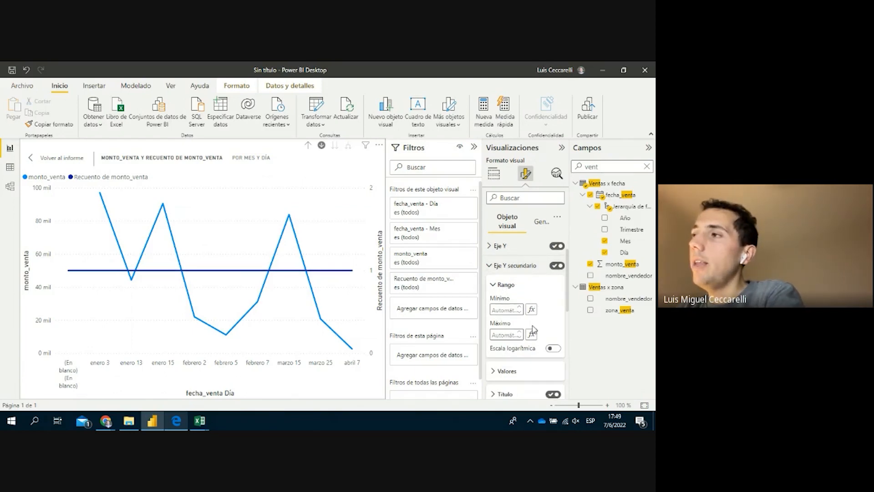
pyautogui.scroll(-2, 527, 324)
pyautogui.click(505, 260)
pyautogui.scroll(2, 505, 258)
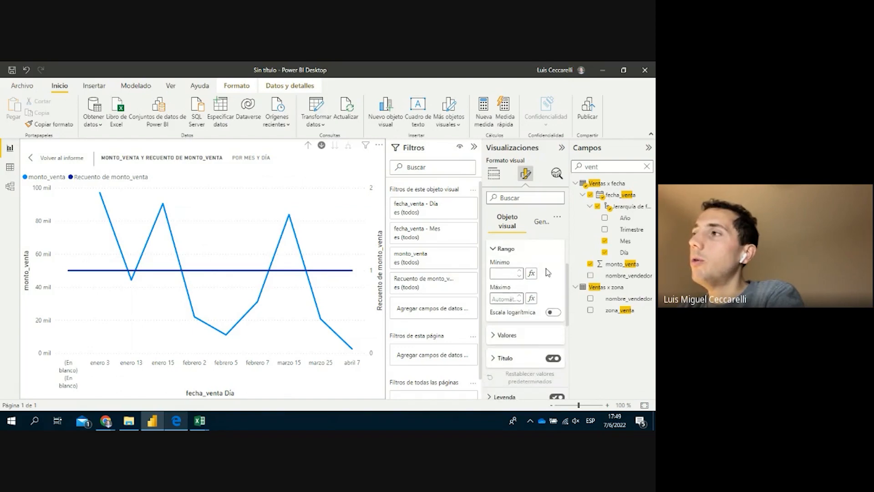
pyautogui.click(504, 248)
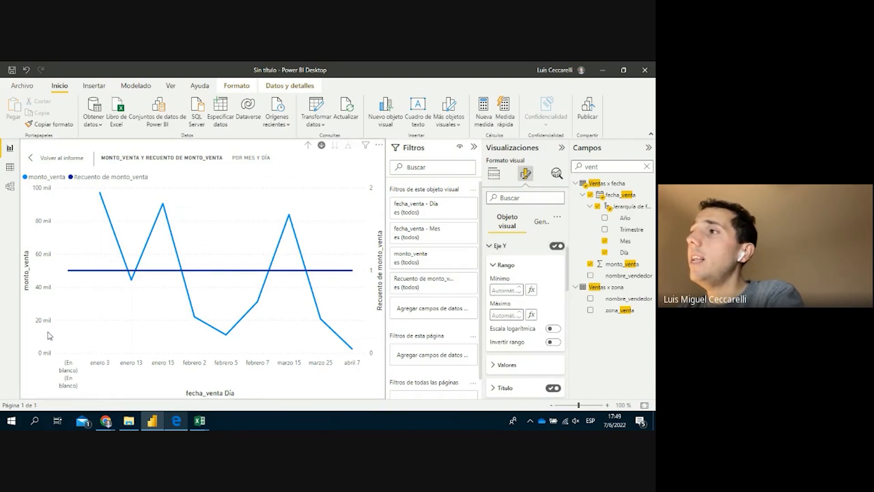
pyautogui.click(501, 289)
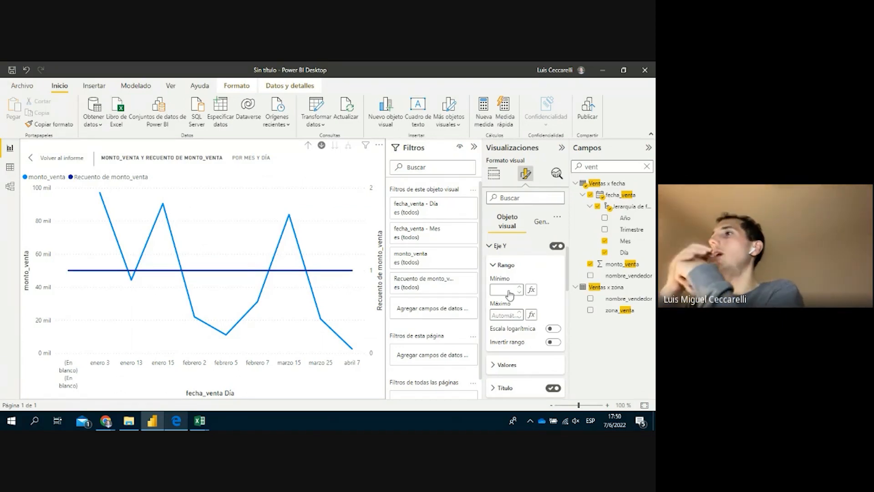
pyautogui.write('70000')
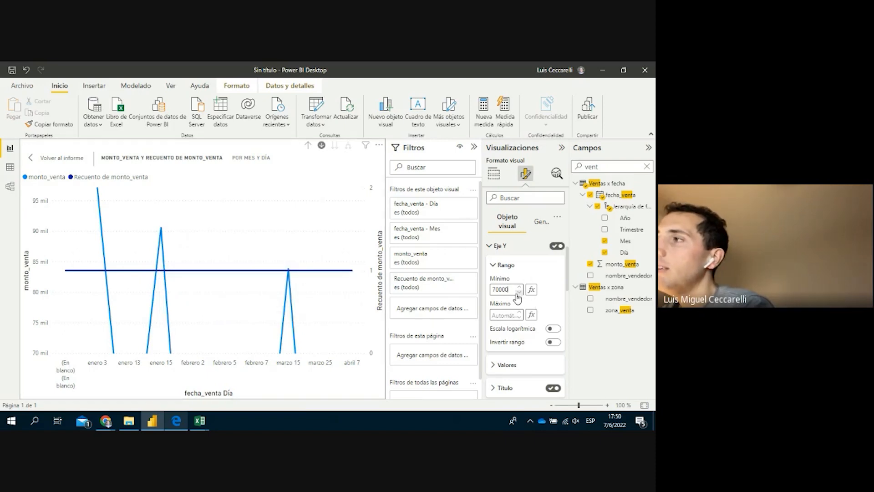
pyautogui.moveTo(509, 289); pyautogui.dragTo(487, 293)
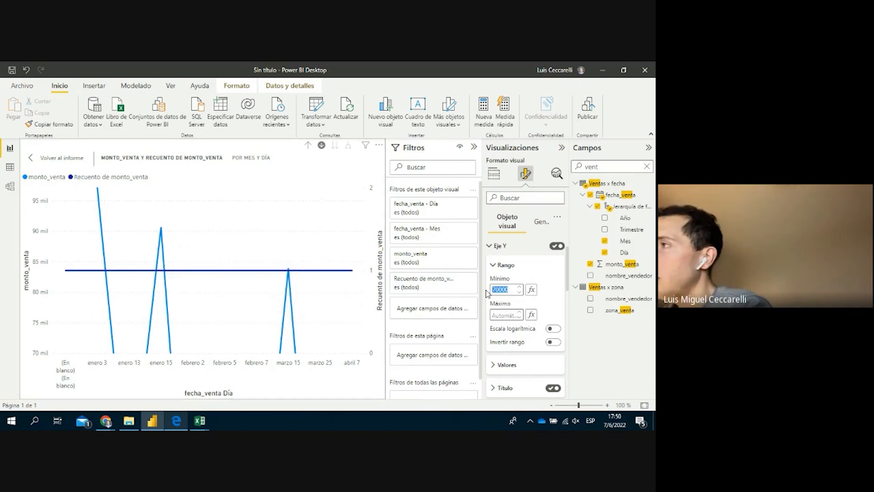
pyautogui.press('BackSpace')
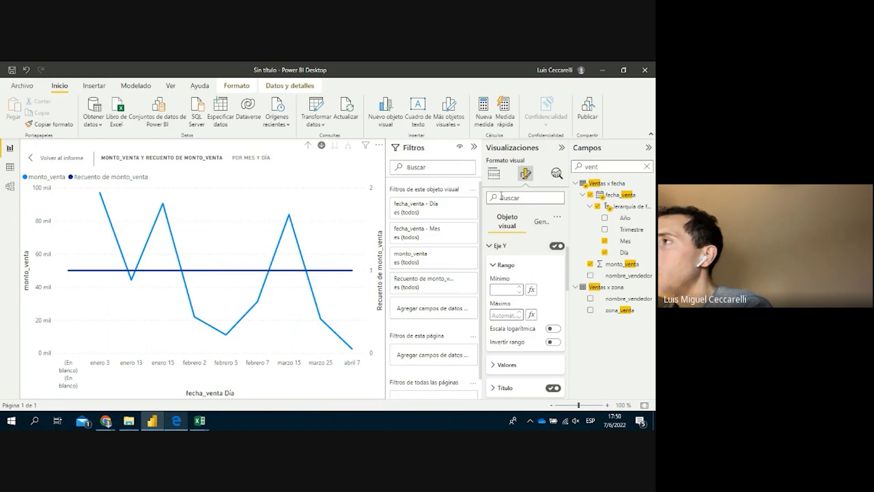
pyautogui.click(497, 179)
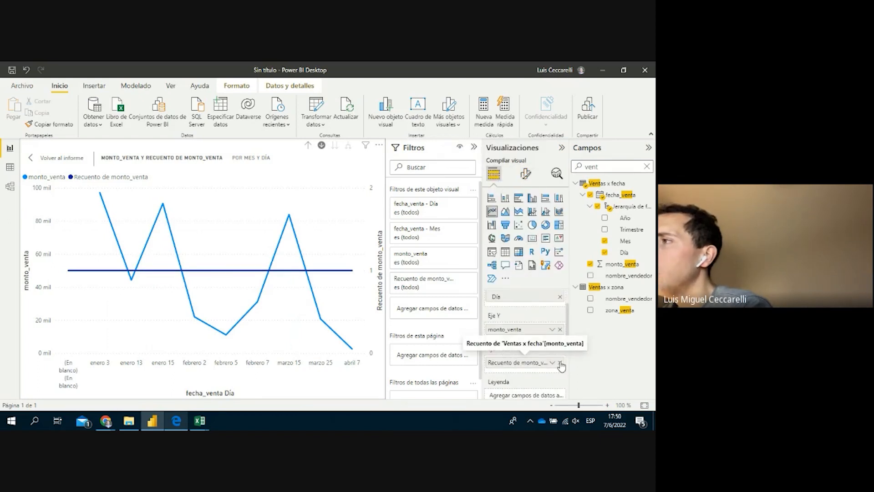
pyautogui.click(561, 363)
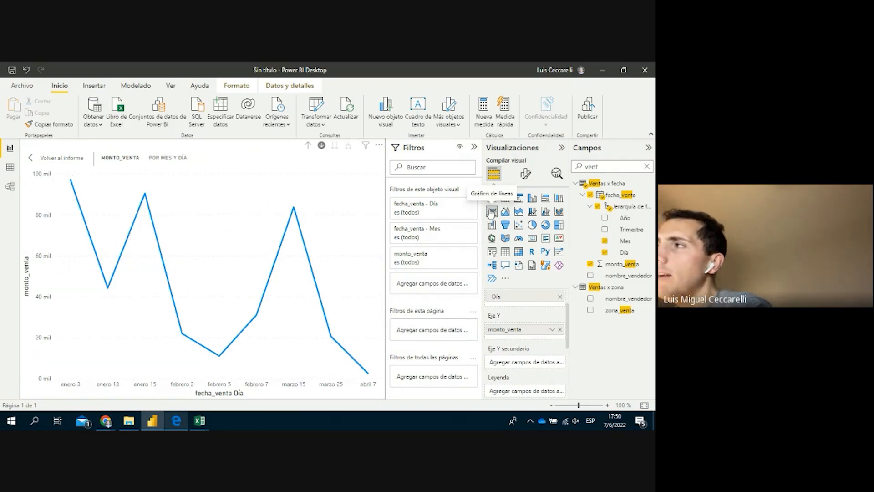
pyautogui.click(51, 159)
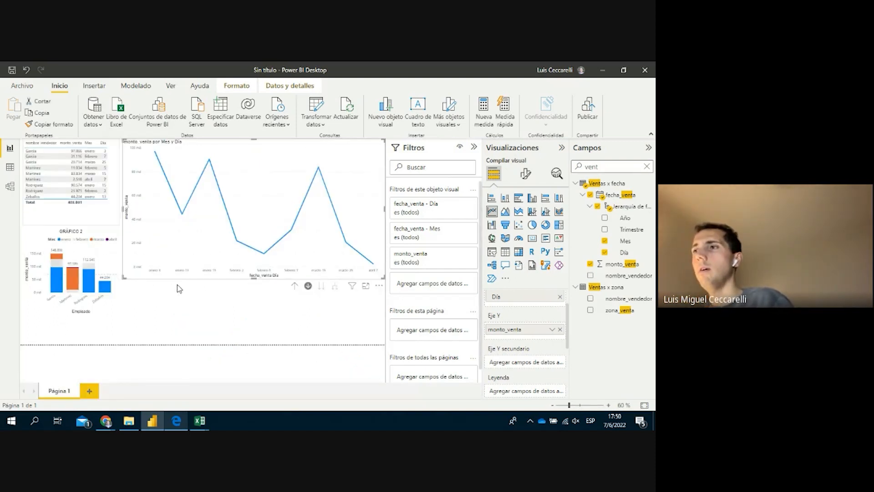
pyautogui.moveTo(253, 278); pyautogui.dragTo(253, 250)
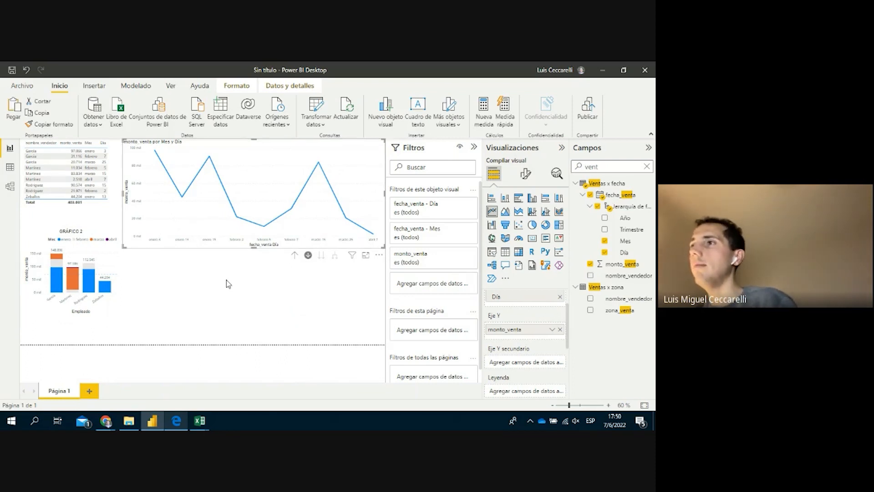
pyautogui.moveTo(195, 236); pyautogui.dragTo(198, 256)
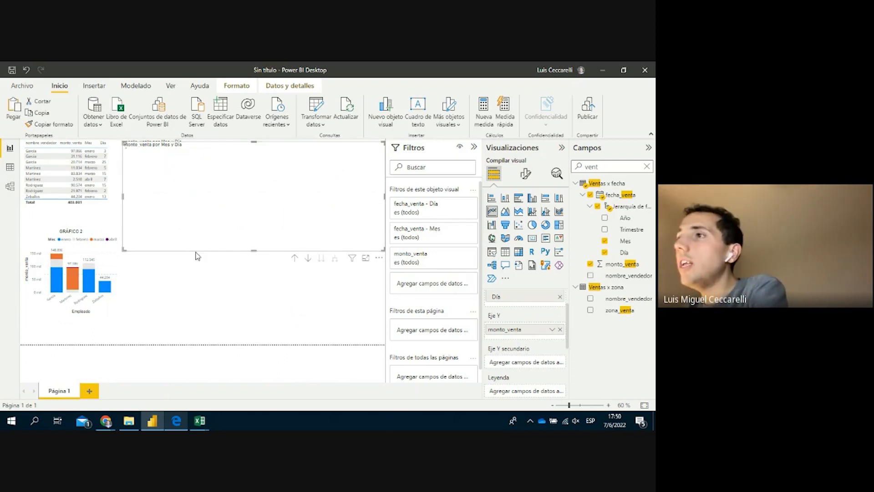
pyautogui.moveTo(217, 342); pyautogui.dragTo(218, 343)
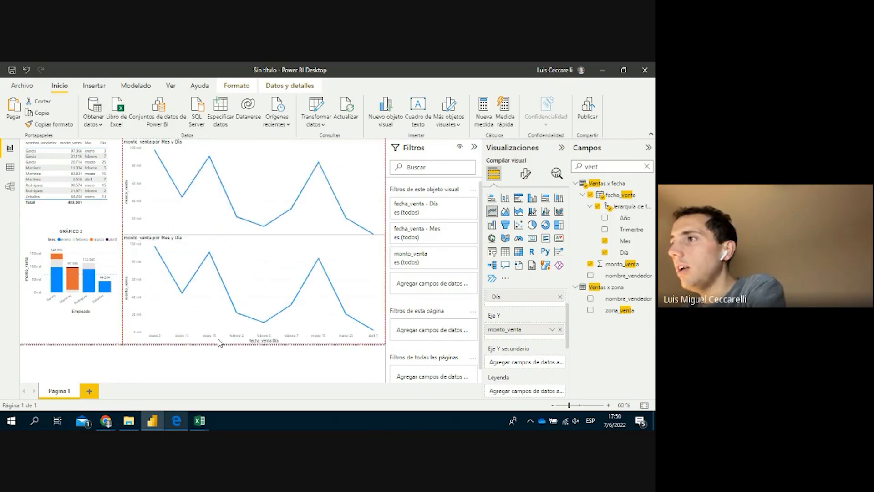
pyautogui.click(519, 225)
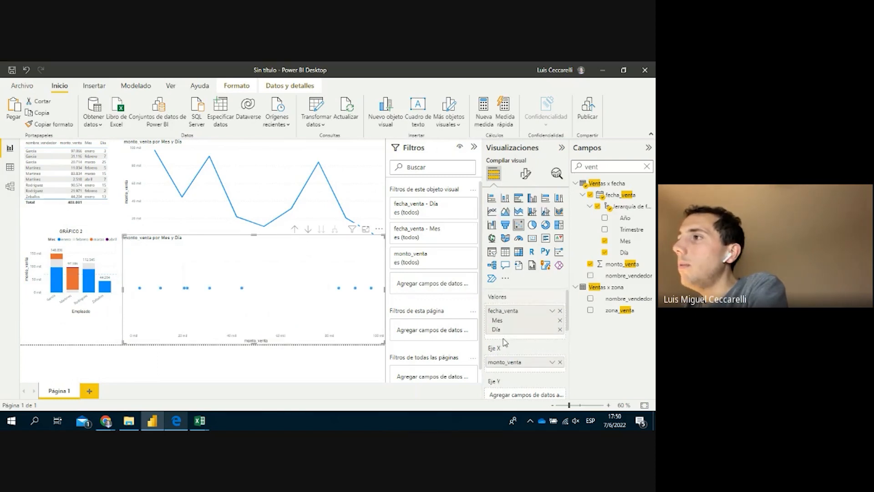
pyautogui.click(560, 311)
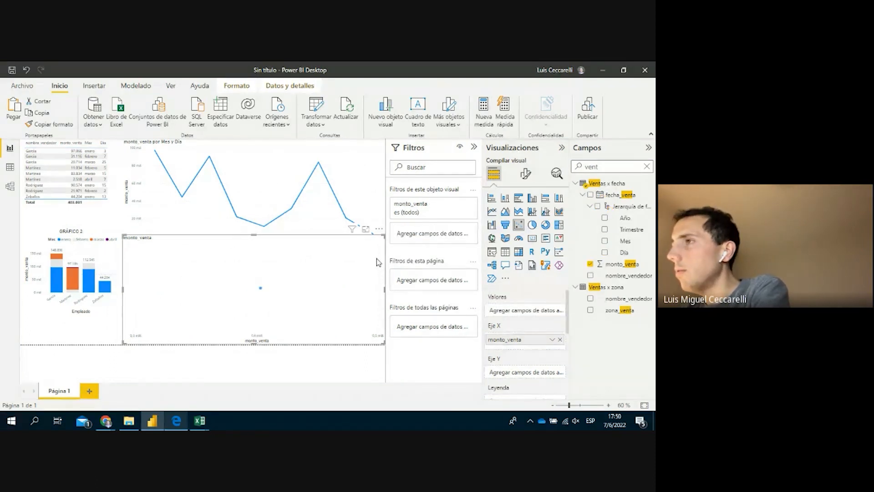
pyautogui.press('Delete')
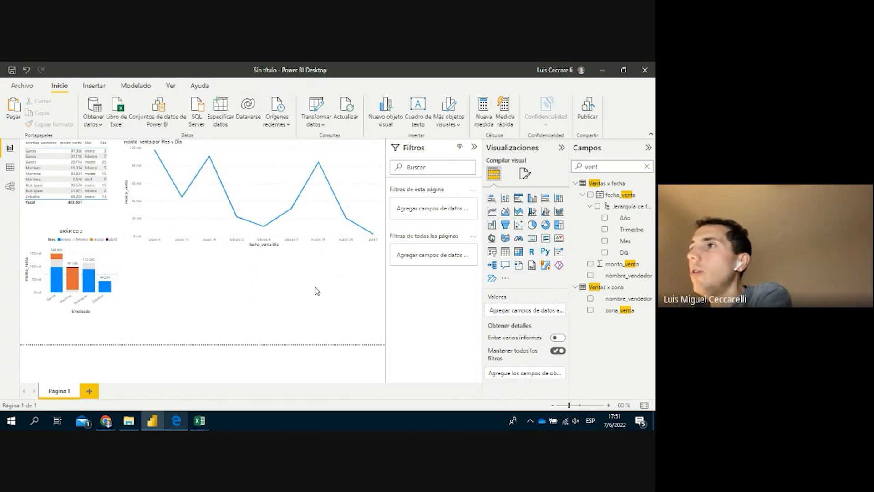
# Select the monto_venta por Mes y Día line chart to reveal its filters and Eje X/Eje Y wells
pyautogui.click(197, 247)
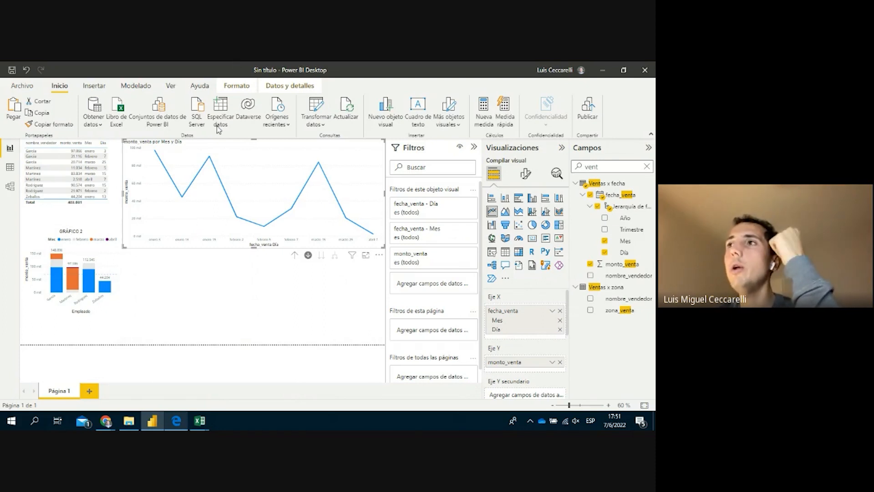
pyautogui.moveTo(167, 225)
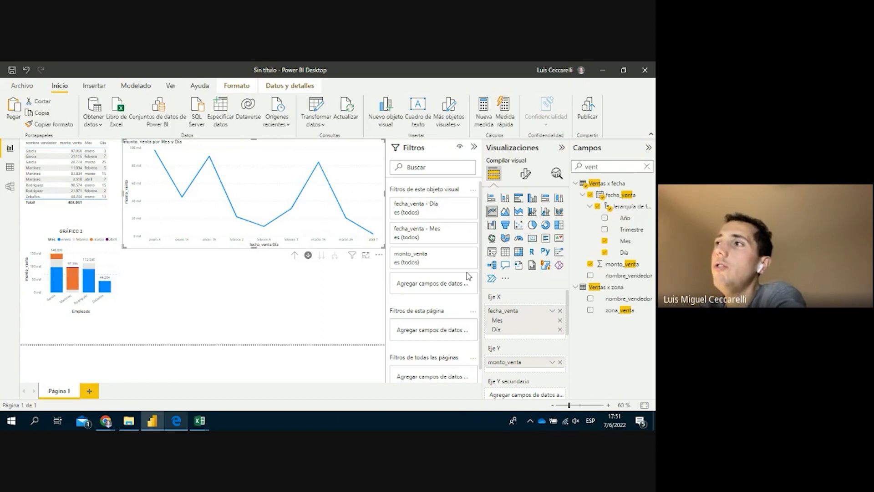
# Filter the line chart's fecha_venta Mes to marzo and febrero, then deselect the chart
pyautogui.click(459, 228)
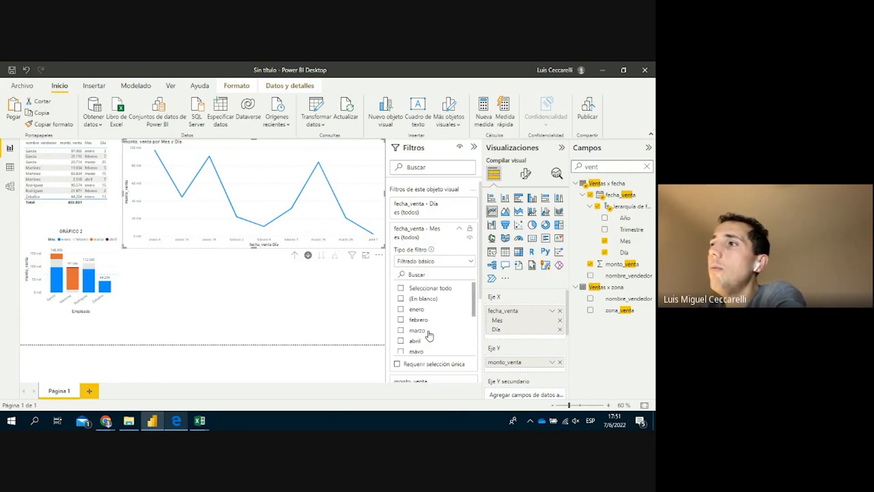
pyautogui.click(422, 334)
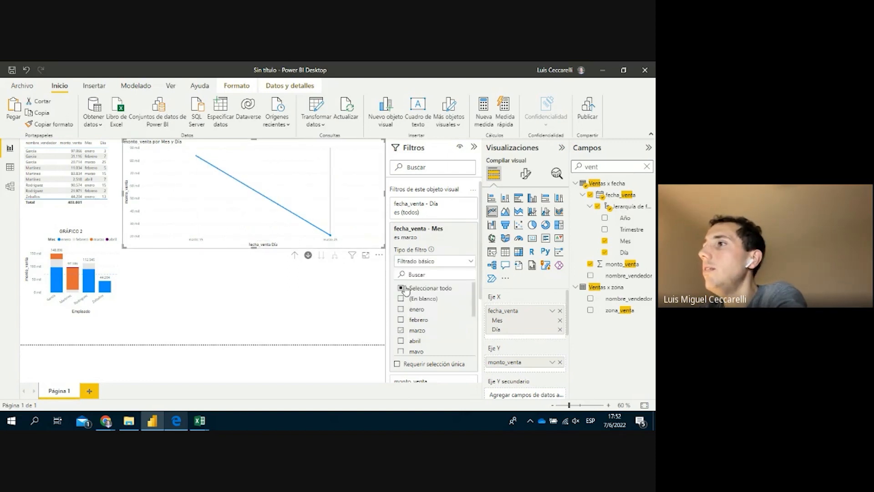
pyautogui.click(401, 320)
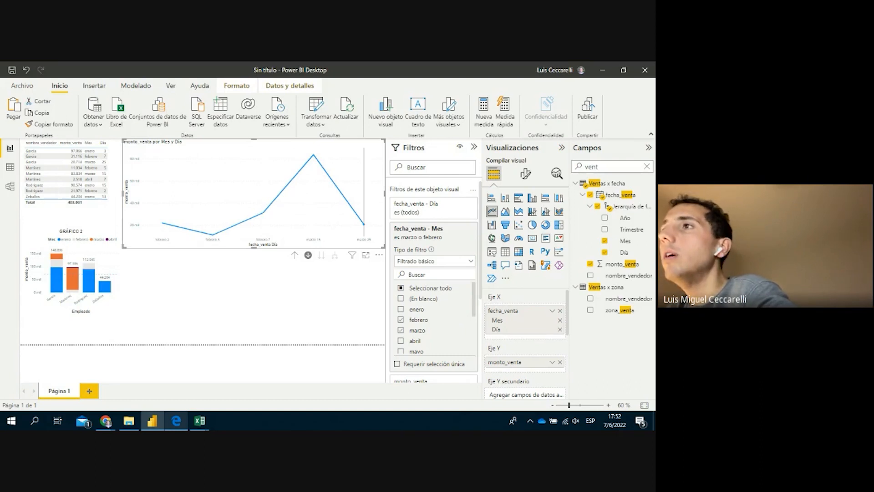
pyautogui.click(46, 231)
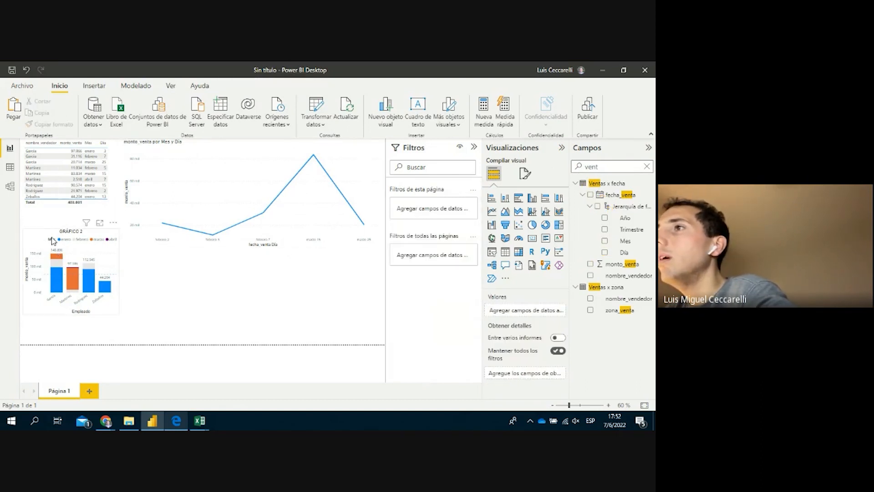
# Show GRÁFICO 2 in focus mode and remove fecha_venta from its Leyenda
pyautogui.click(101, 226)
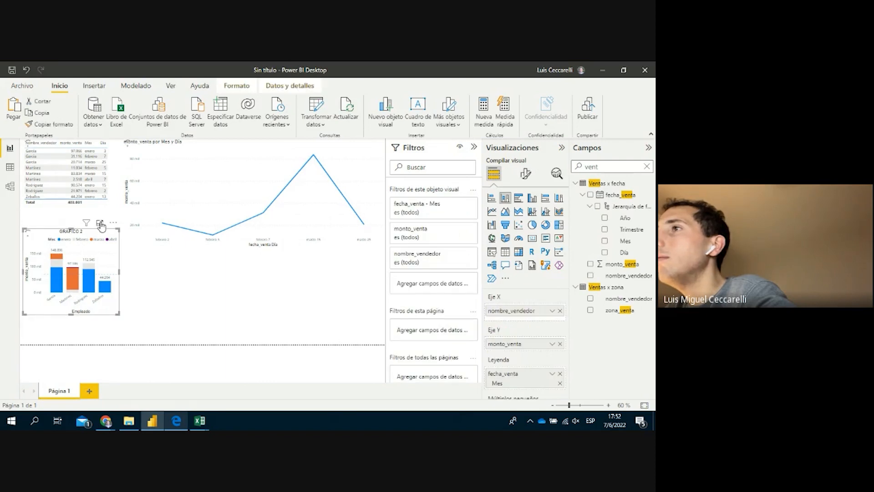
pyautogui.click(101, 224)
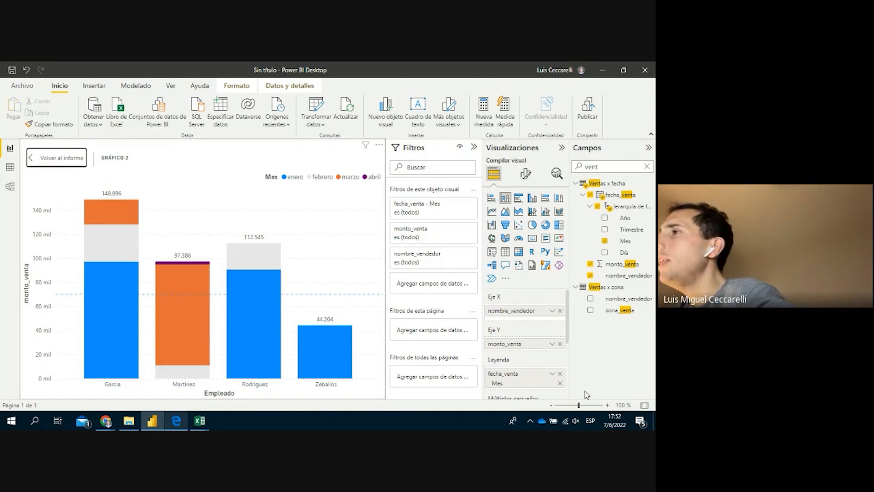
pyautogui.click(560, 374)
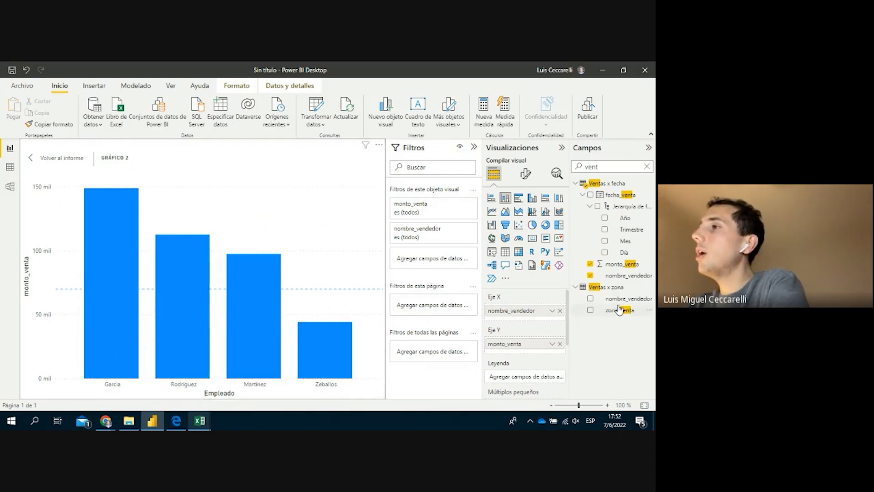
# Put zona_venta on Eje X and summed monto_venta on Eje Y, dropping the Recuento field
pyautogui.moveTo(619, 309); pyautogui.dragTo(504, 378)
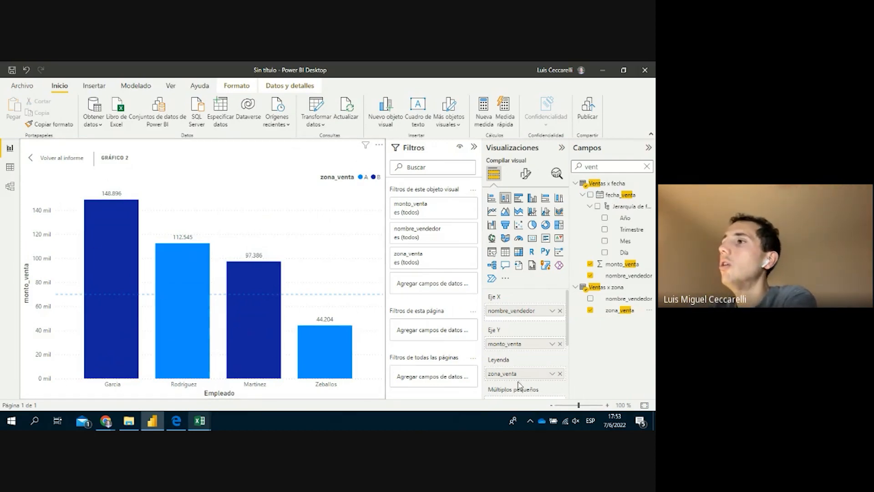
pyautogui.moveTo(516, 375); pyautogui.dragTo(533, 394)
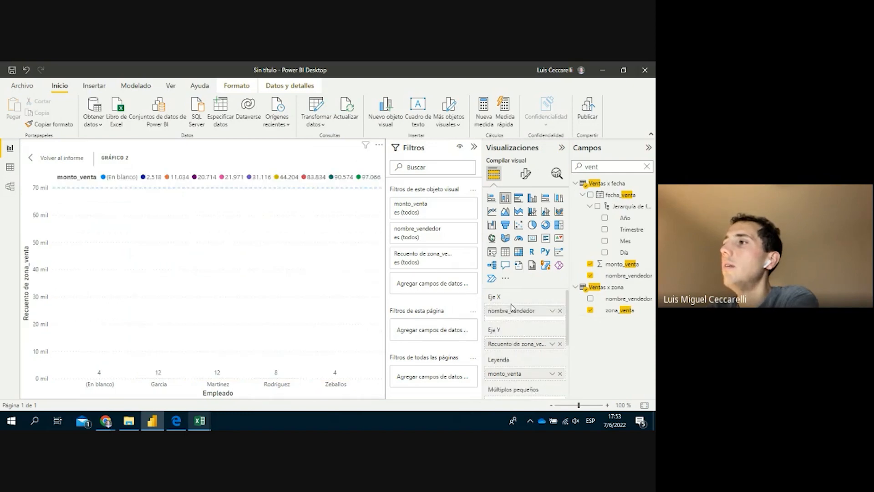
pyautogui.click(559, 344)
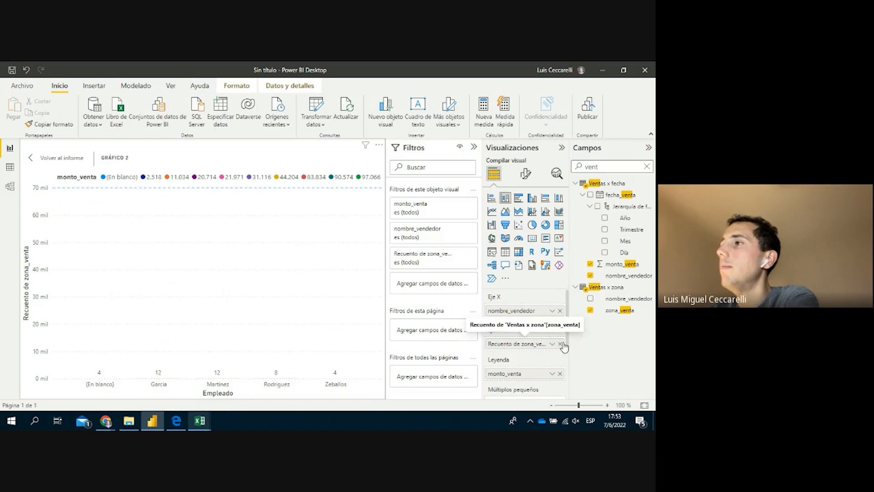
pyautogui.moveTo(623, 314)
pyautogui.mouseDown()
pyautogui.moveTo(528, 309)
pyautogui.moveTo(544, 377)
pyautogui.moveTo(534, 342)
pyautogui.mouseUp()
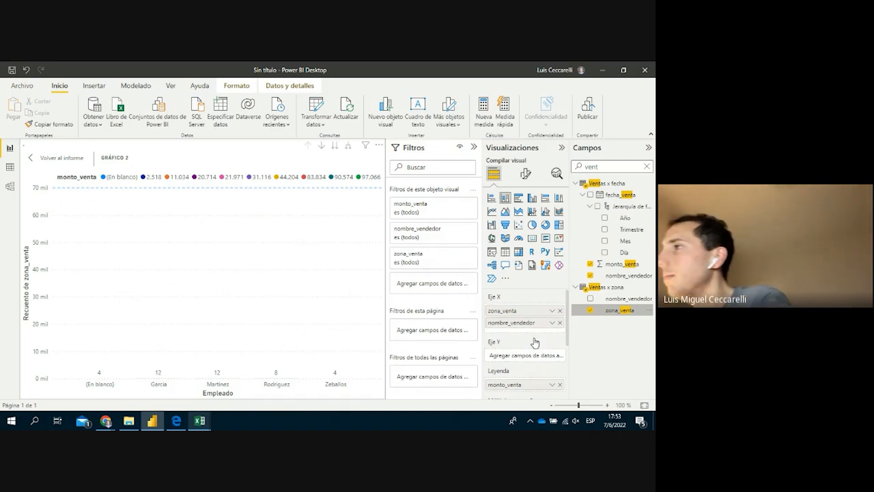
pyautogui.moveTo(542, 383); pyautogui.dragTo(544, 351)
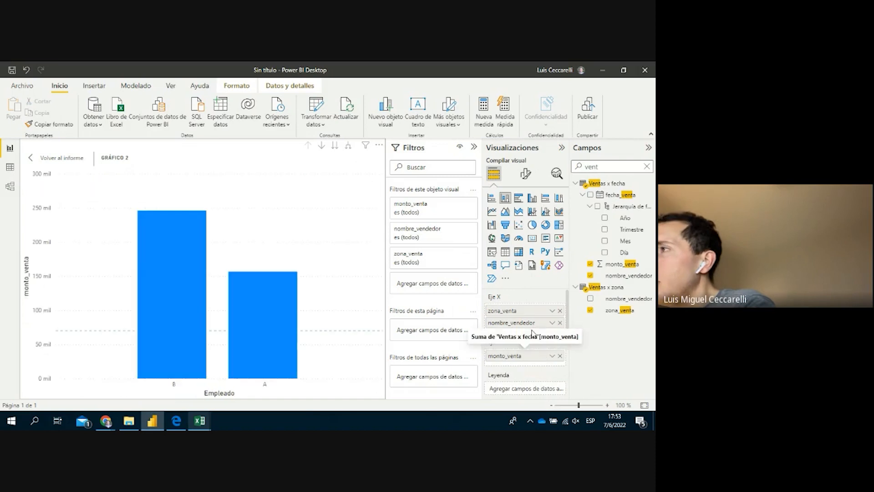
# Move nombre_vendedor into Leyenda so each zone shows clustered per-vendor columns
pyautogui.moveTo(527, 323); pyautogui.dragTo(536, 390)
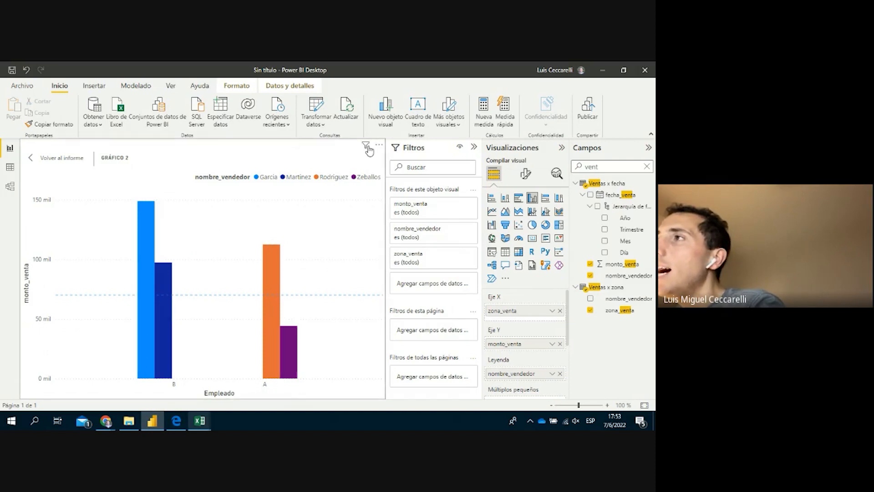
pyautogui.moveTo(369, 148)
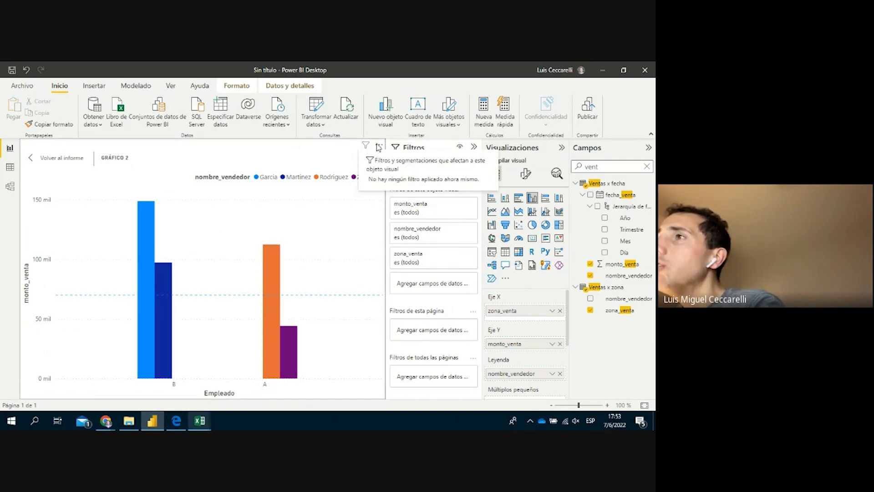
pyautogui.click(378, 145)
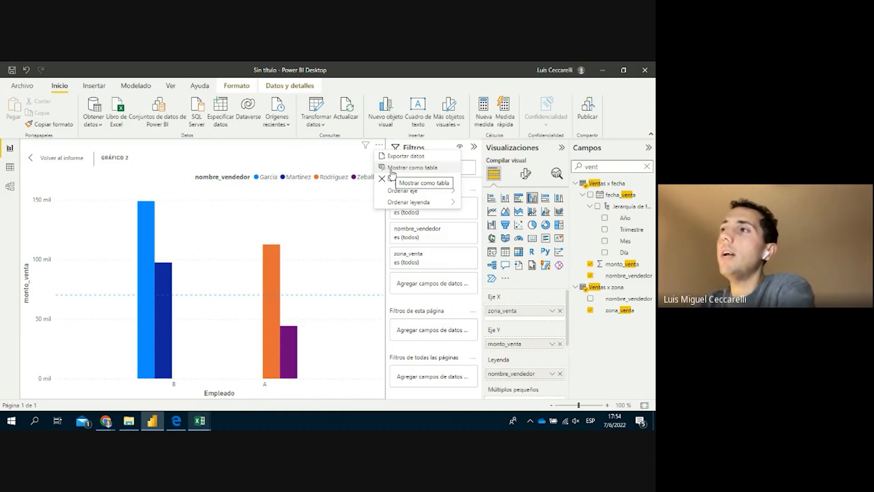
# Show GRÁFICO 2's data as a table and sort it by zona_venta
pyautogui.click(391, 172)
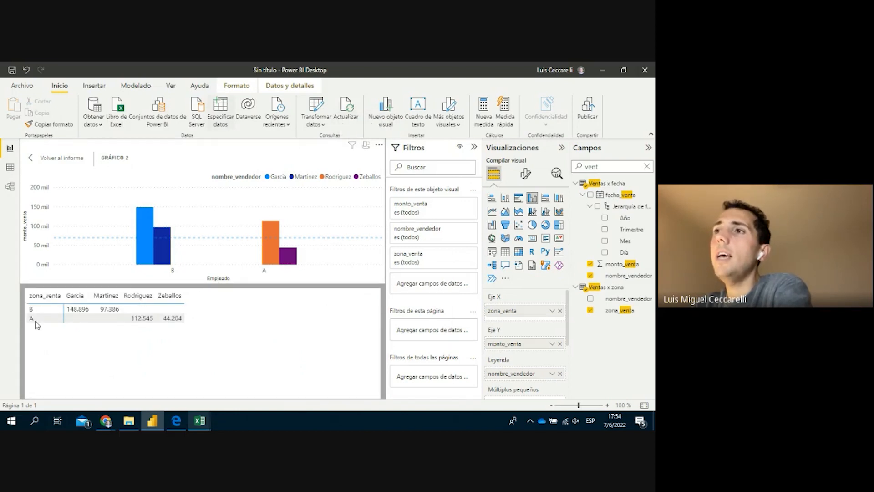
pyautogui.click(44, 295)
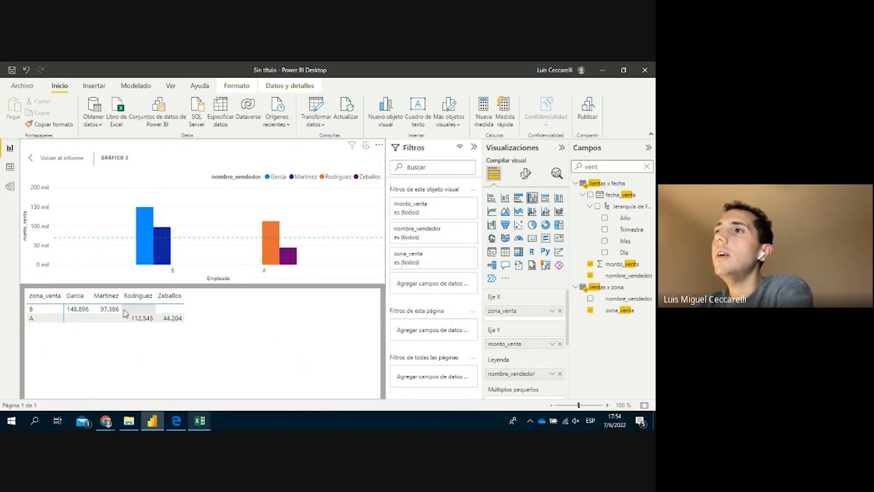
pyautogui.moveTo(162, 246)
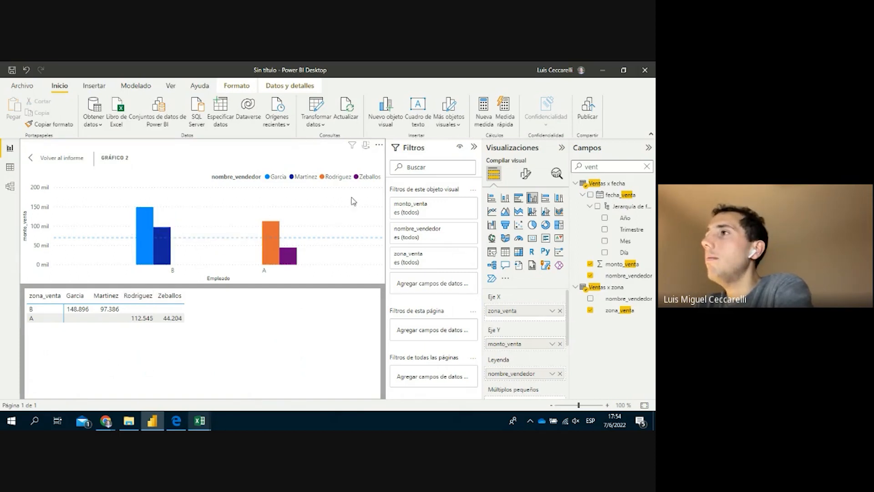
pyautogui.click(381, 147)
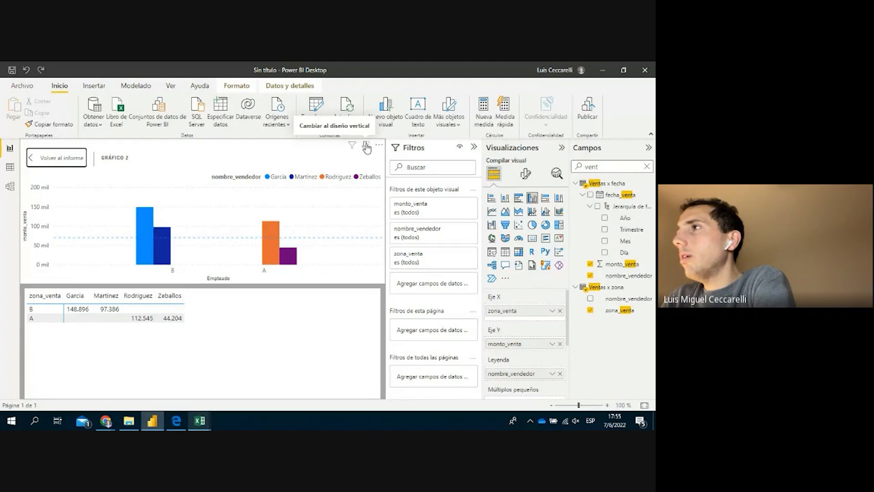
# Toggle the vertical layout on and off, then go back to the full report page
pyautogui.click(366, 146)
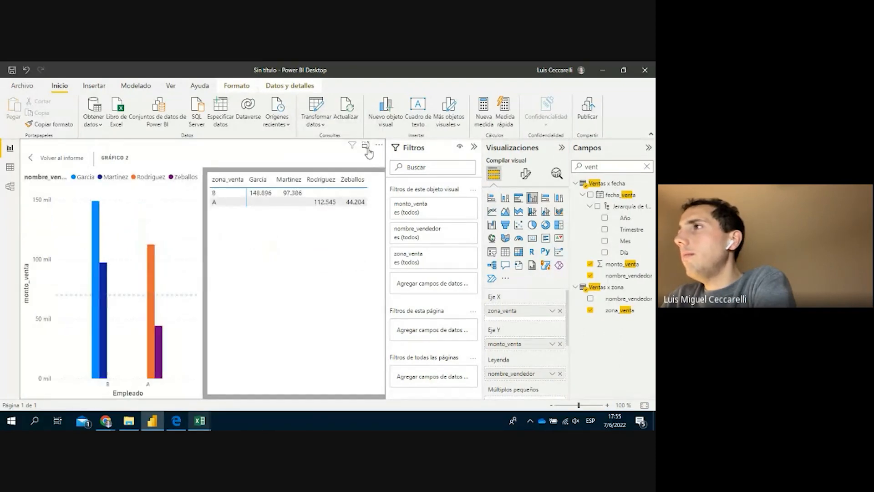
pyautogui.click(367, 150)
pyautogui.click(379, 144)
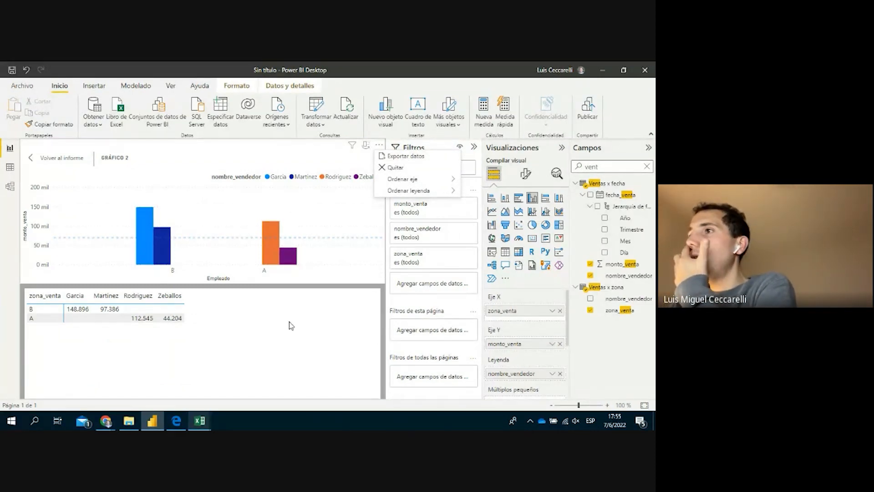
pyautogui.click(241, 327)
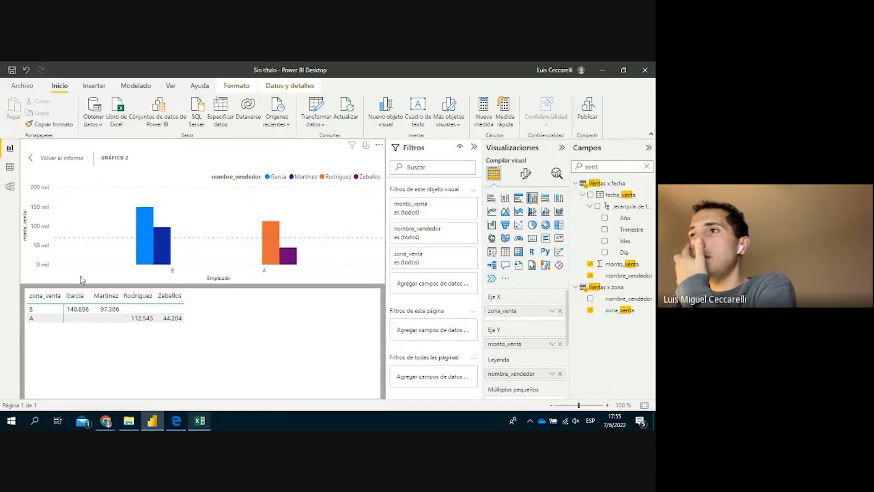
pyautogui.click(49, 160)
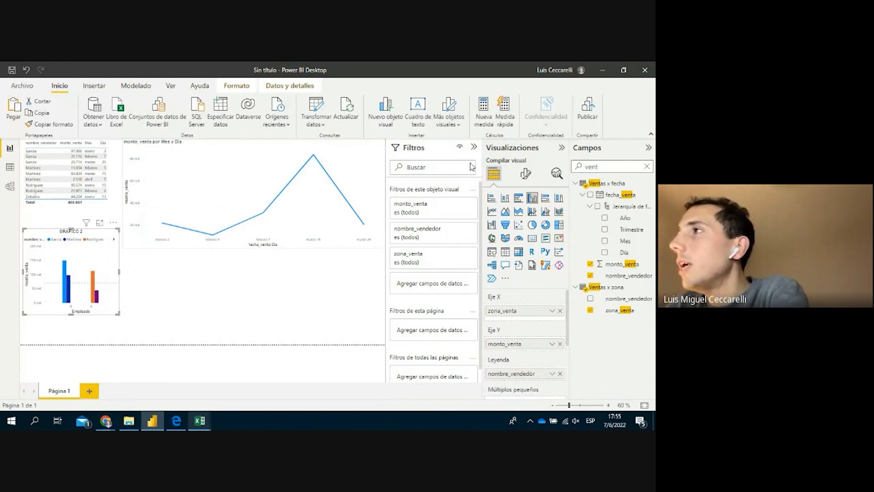
# Re-enlarge GRÁFICO 2 and sort its zona_venta axis in ascending order
pyautogui.click(113, 224)
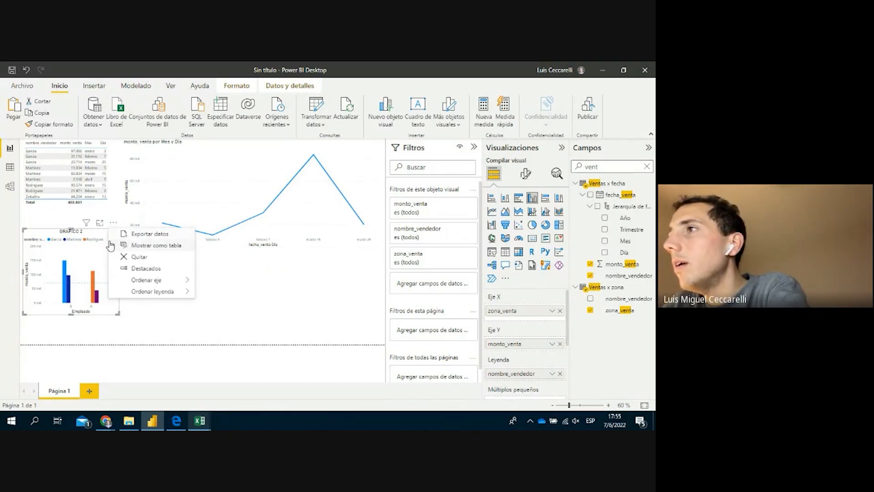
pyautogui.click(99, 224)
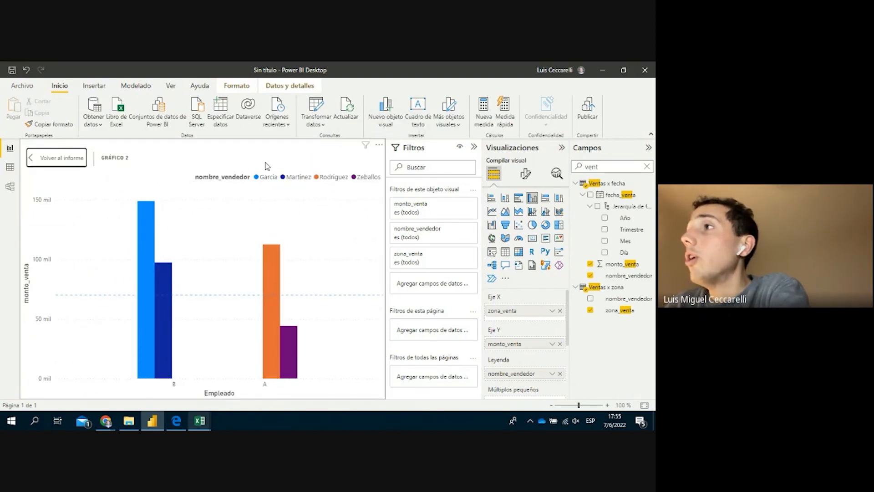
pyautogui.click(378, 146)
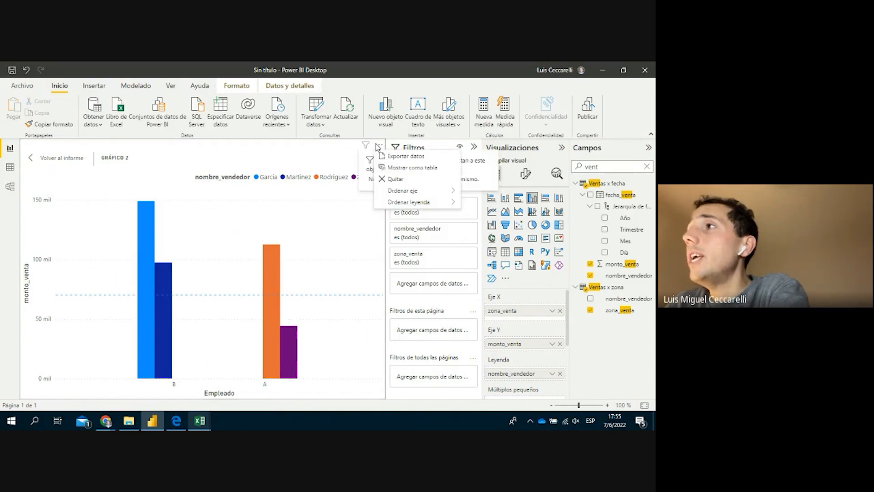
pyautogui.moveTo(414, 191)
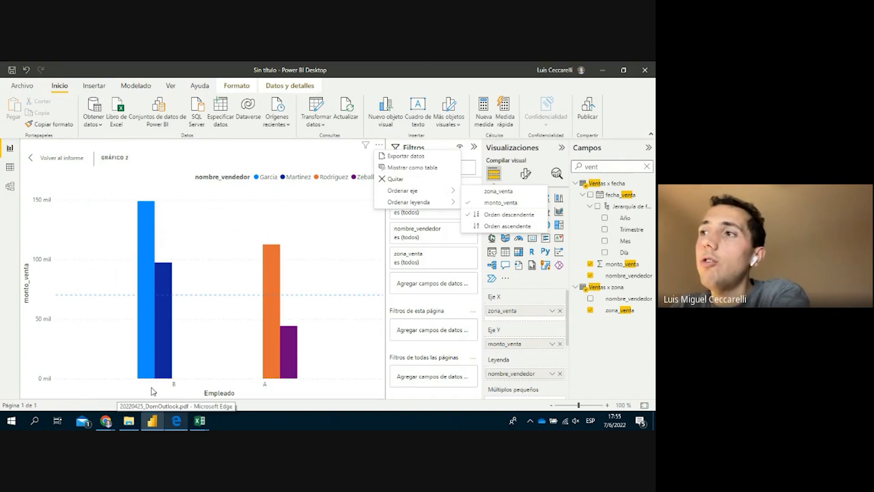
pyautogui.click(524, 200)
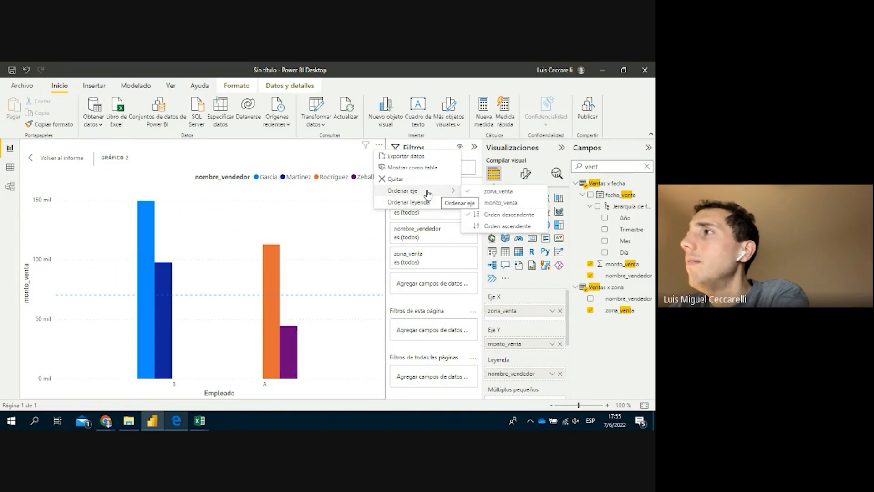
pyautogui.moveTo(437, 192)
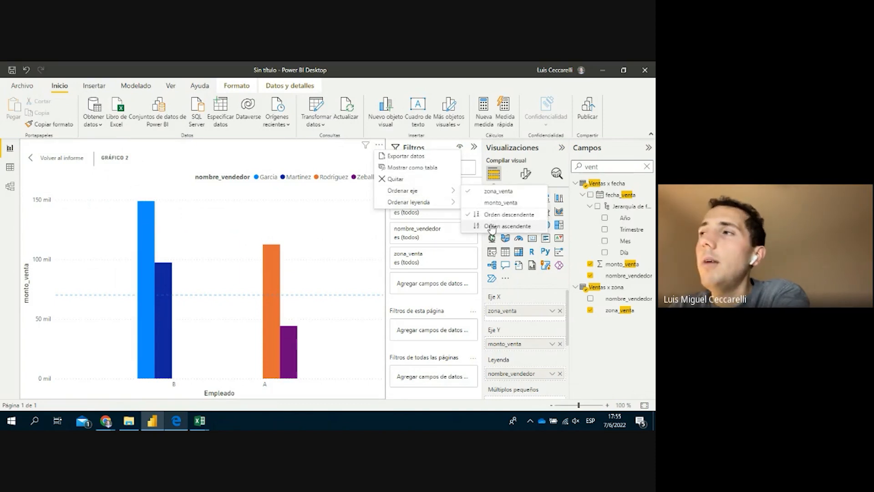
pyautogui.click(492, 228)
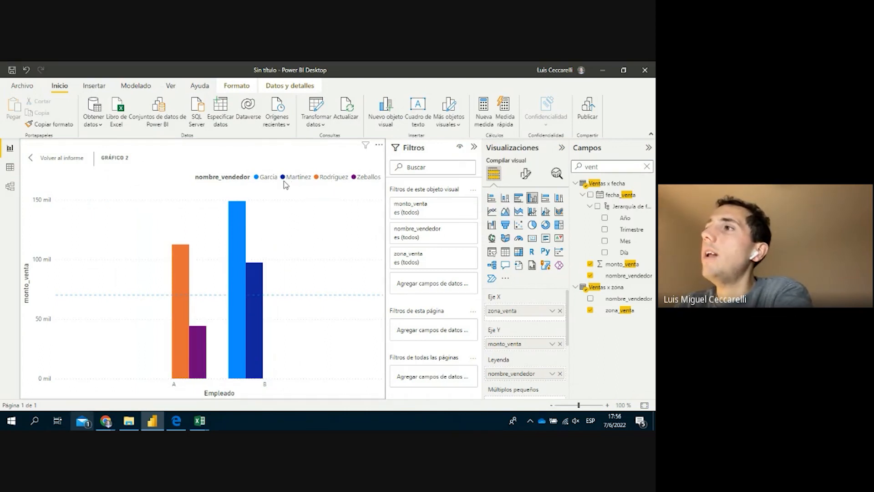
# Sort the nombre_vendedor legend ascending, then switch it to descending order
pyautogui.click(379, 145)
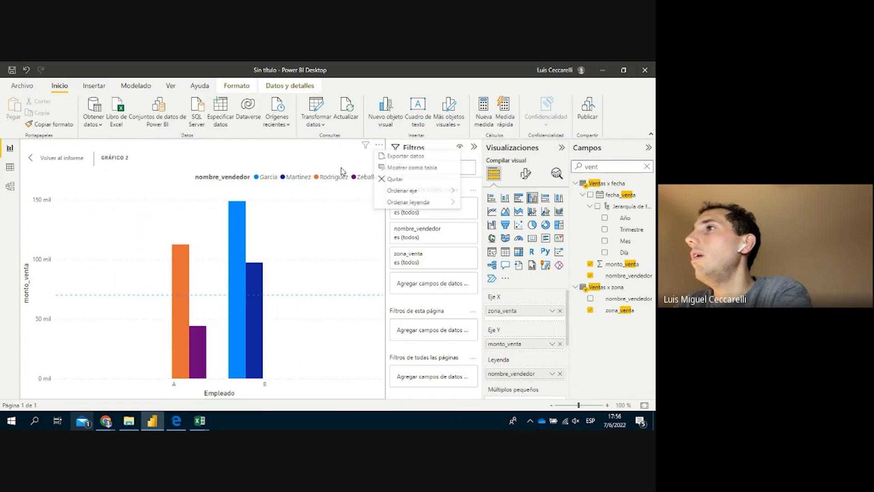
pyautogui.moveTo(427, 203)
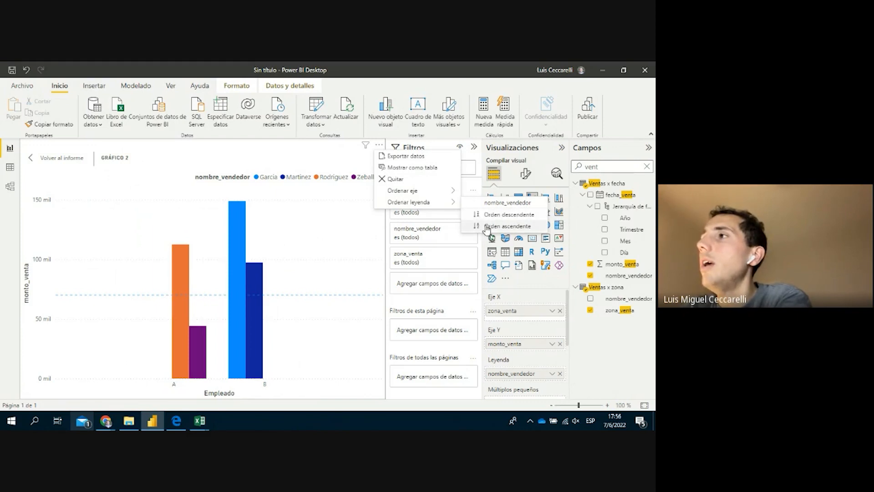
pyautogui.click(487, 226)
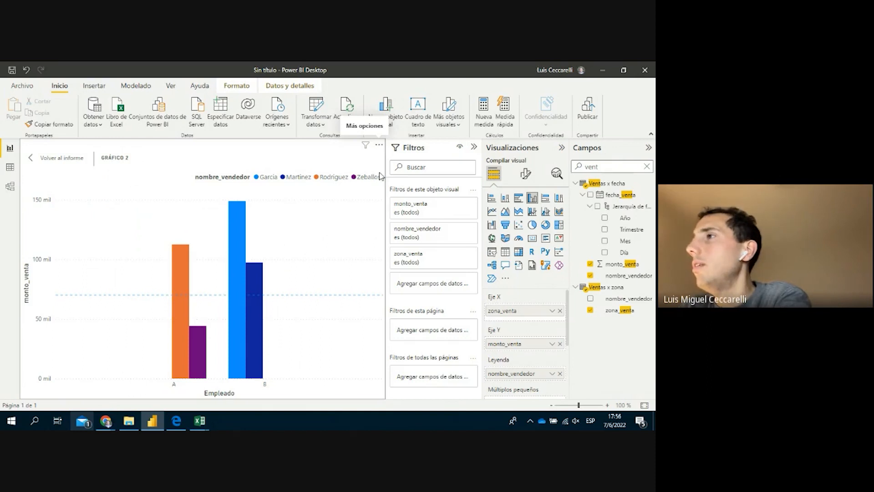
pyautogui.click(379, 145)
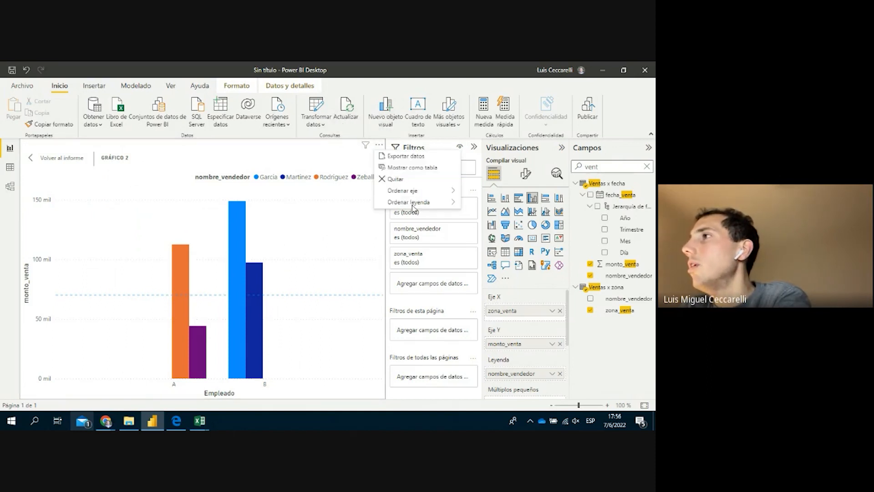
pyautogui.moveTo(414, 205)
pyautogui.click(490, 218)
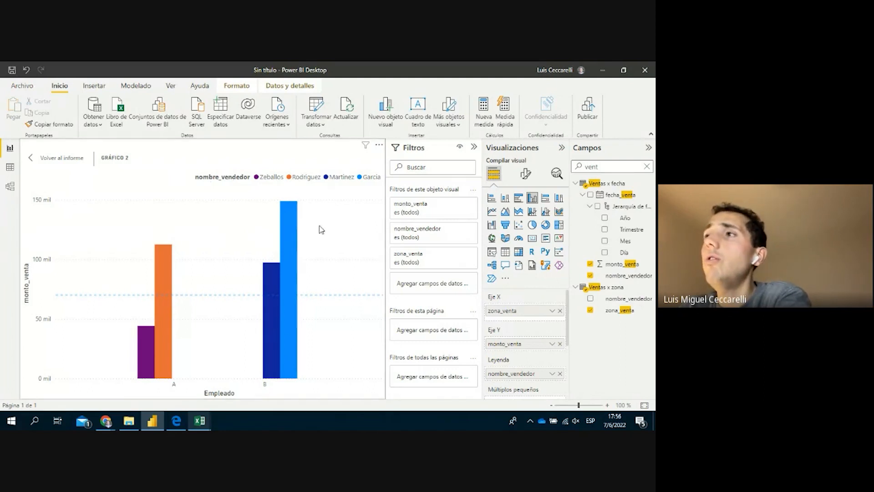
# Return to the full report page and select the Mes/Día line chart
pyautogui.click(71, 164)
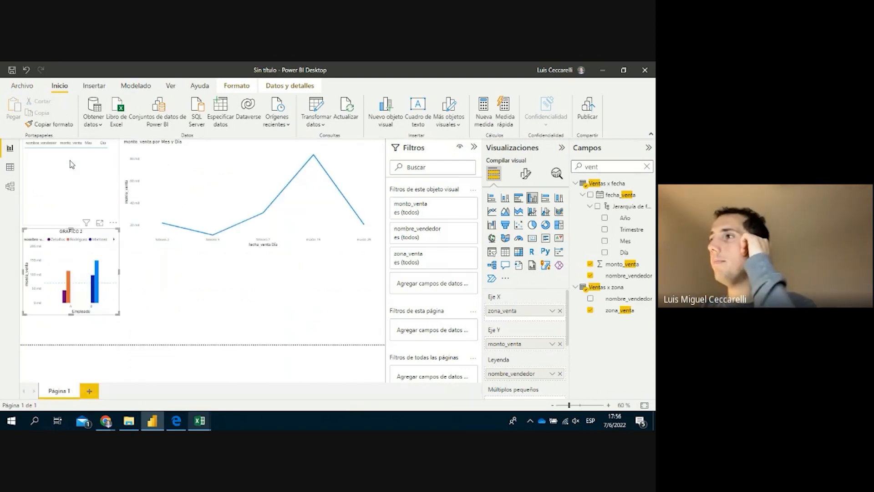
pyautogui.click(268, 287)
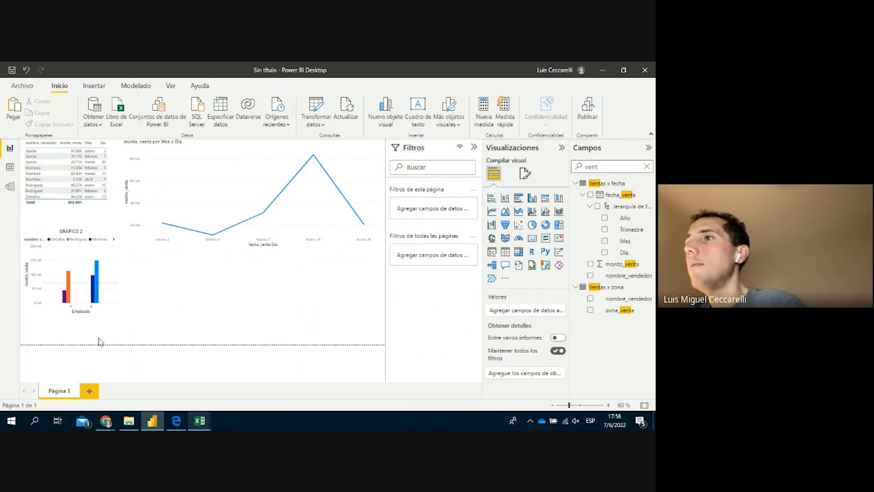
pyautogui.click(109, 315)
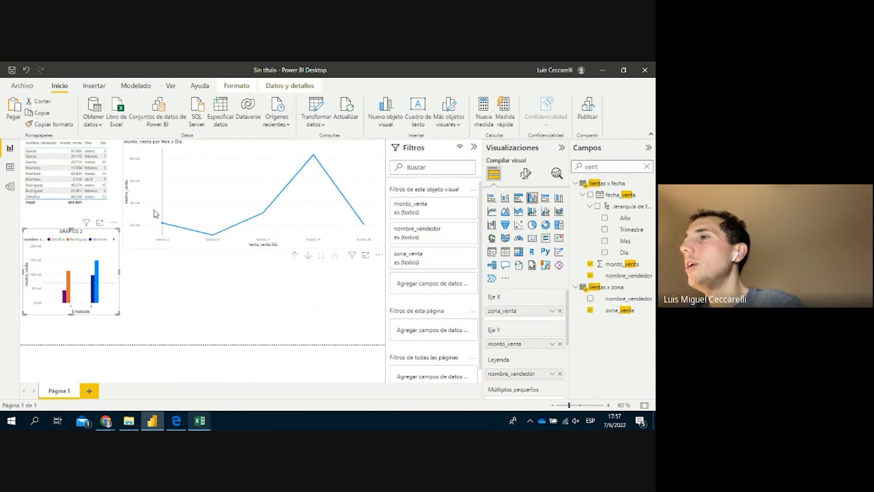
pyautogui.click(144, 245)
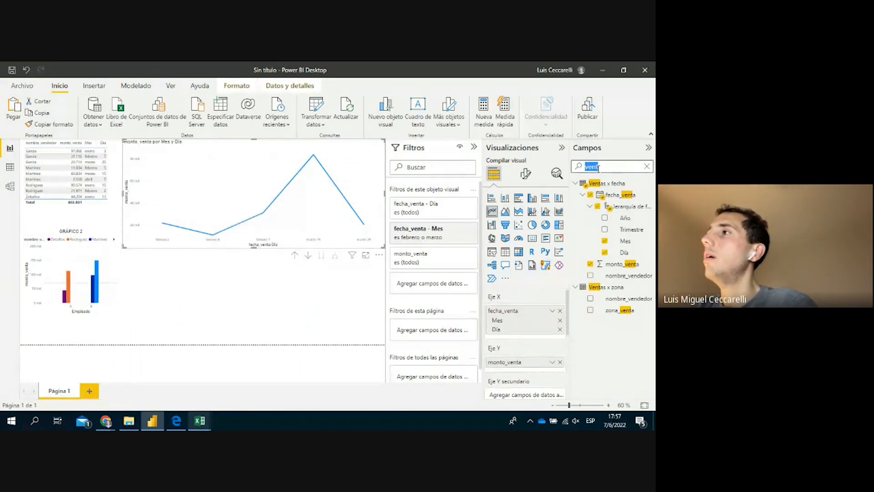
# Search the Campos pane for 'zona' to find the zona_venta field
pyautogui.write('zona')
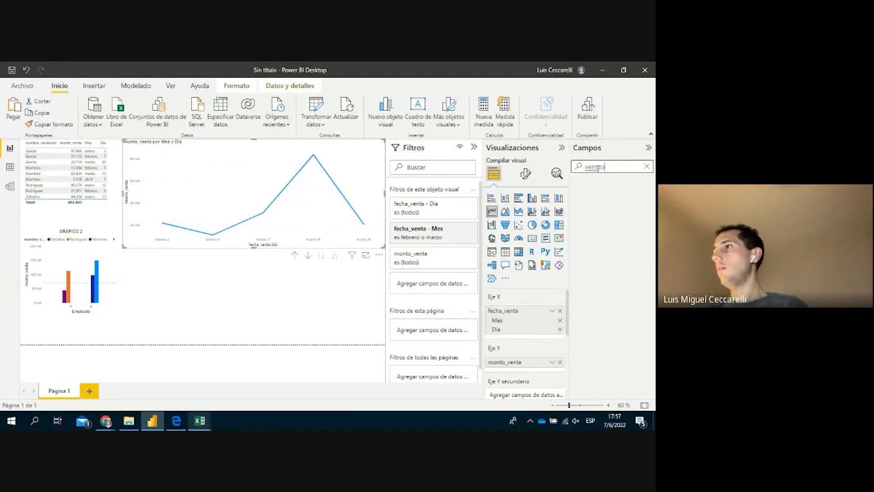
pyautogui.press('BackSpace')
pyautogui.press('BackSpace')
pyautogui.press('BackSpace')
pyautogui.press('BackSpace')
pyautogui.press('BackSpace')
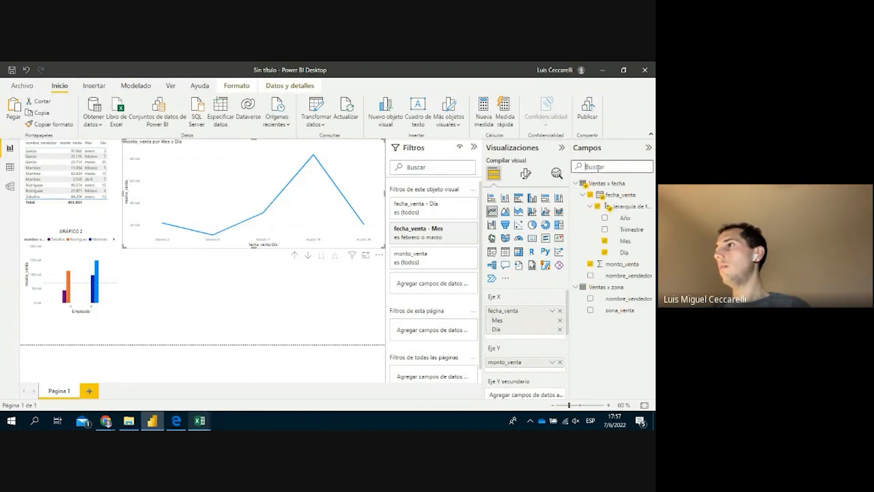
pyautogui.write('zonna')
pyautogui.press('BackSpace')
pyautogui.press('BackSpace')
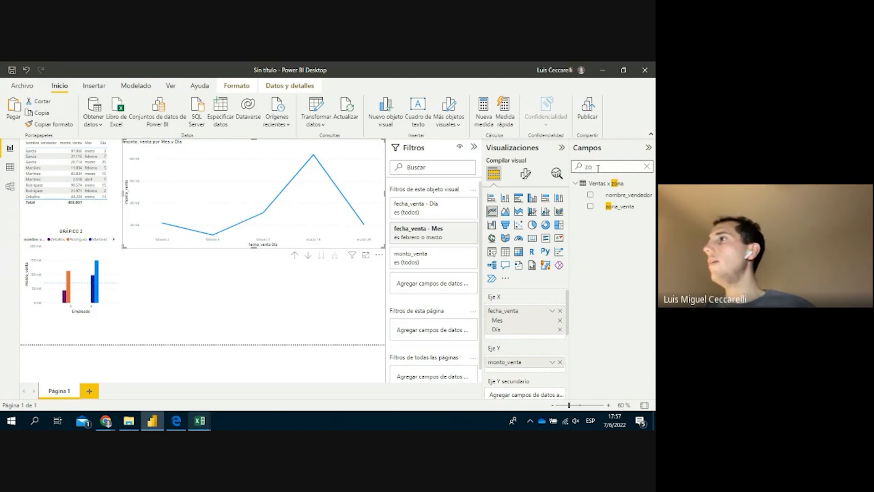
# Add a zona_venta visual filter to the Mes/Día line chart set to zone B only
pyautogui.moveTo(619, 207); pyautogui.dragTo(452, 284)
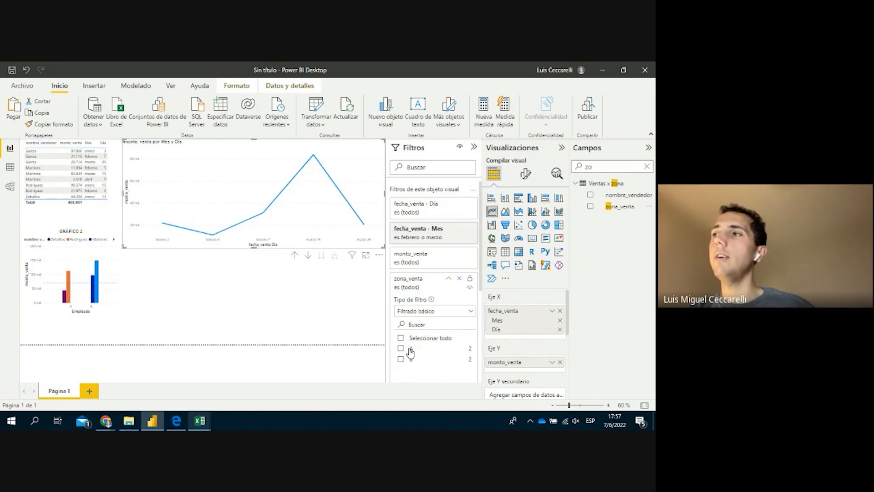
pyautogui.click(411, 349)
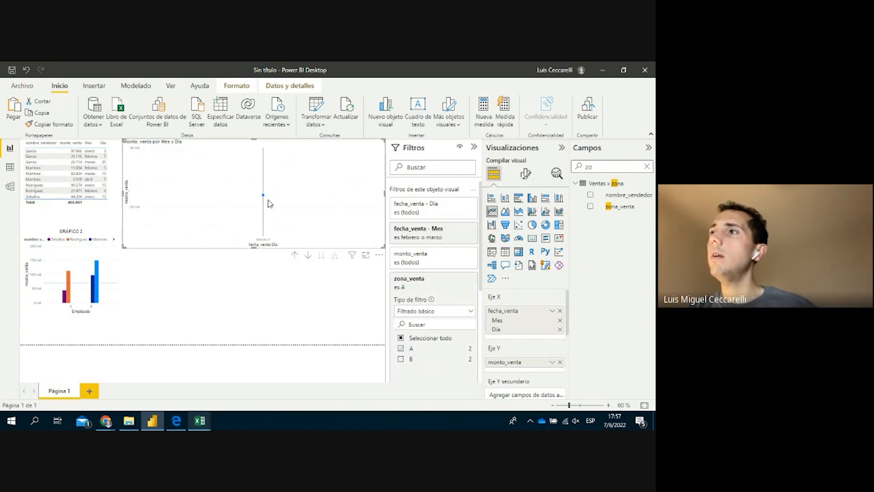
pyautogui.moveTo(268, 200)
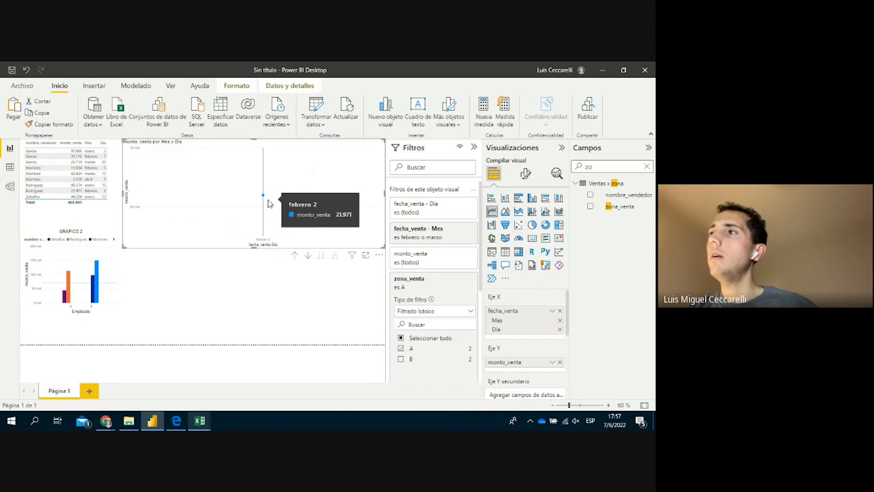
pyautogui.click(410, 350)
pyautogui.click(409, 359)
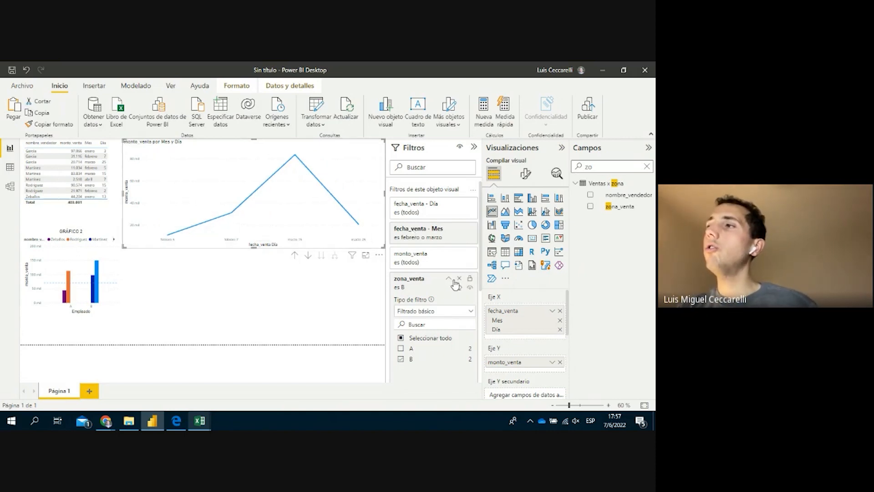
pyautogui.click(457, 283)
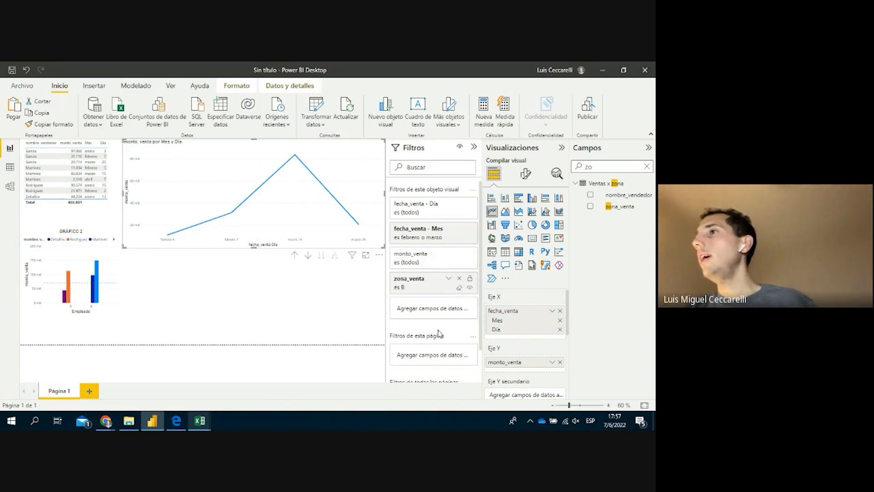
pyautogui.scroll(-1, 438, 332)
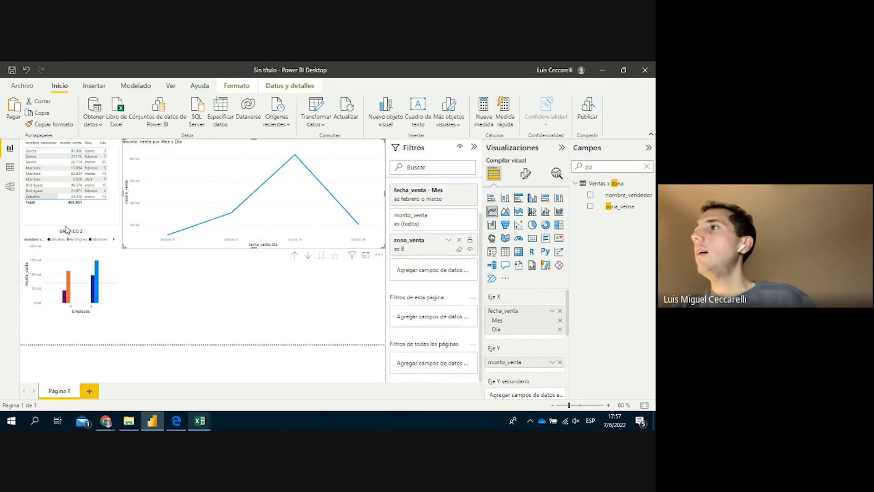
pyautogui.click(260, 316)
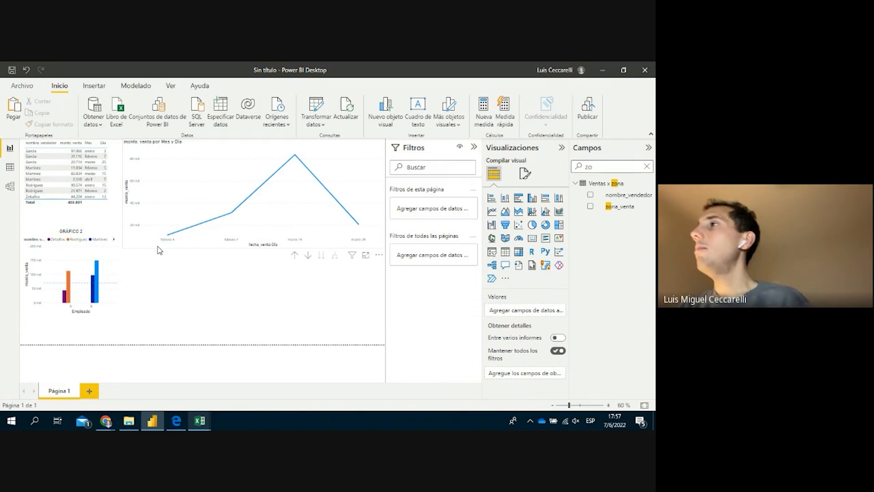
# Clear the Campos search, select the Ventas x fecha table and choose Nueva medida
pyautogui.doubleClick(594, 166)
pyautogui.press('BackSpace')
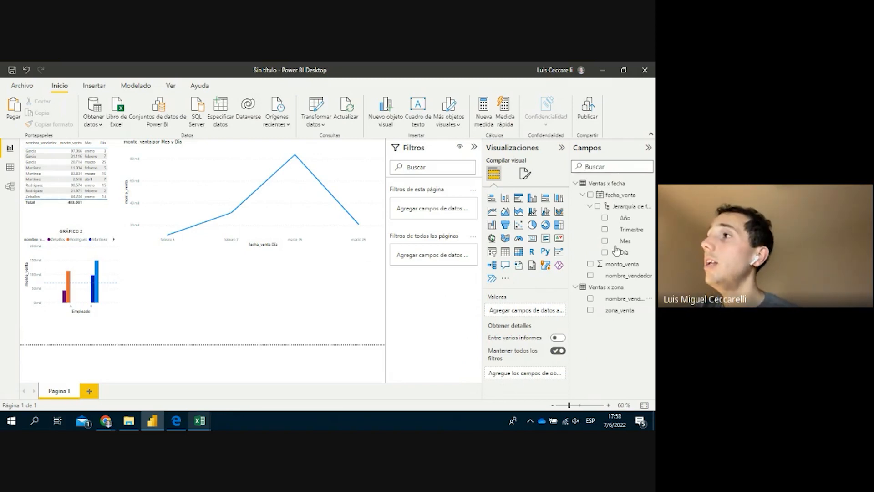
pyautogui.click(616, 268)
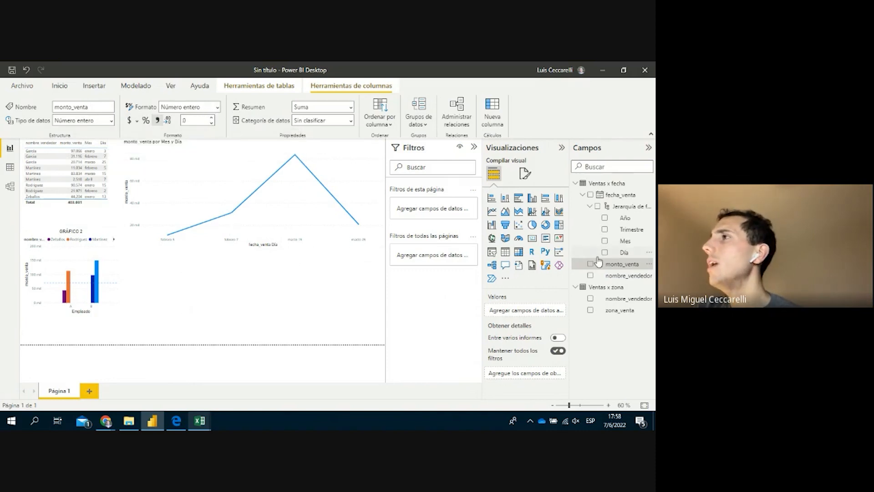
pyautogui.click(617, 185)
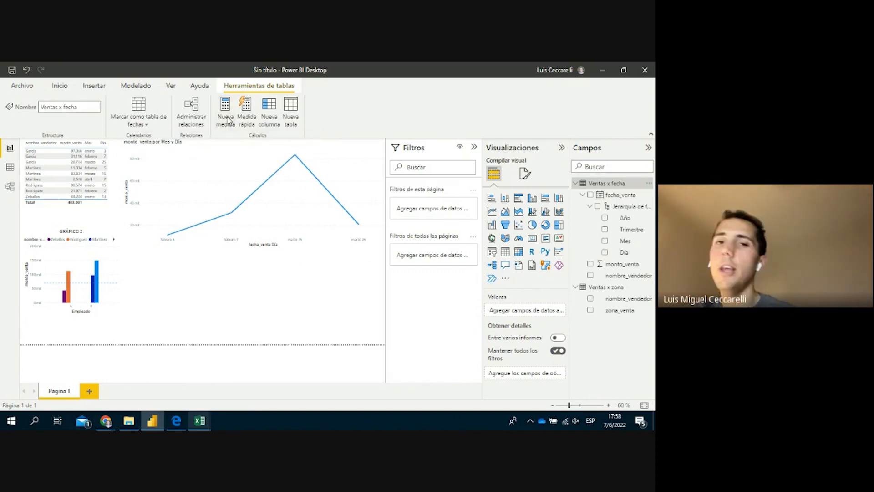
pyautogui.click(228, 120)
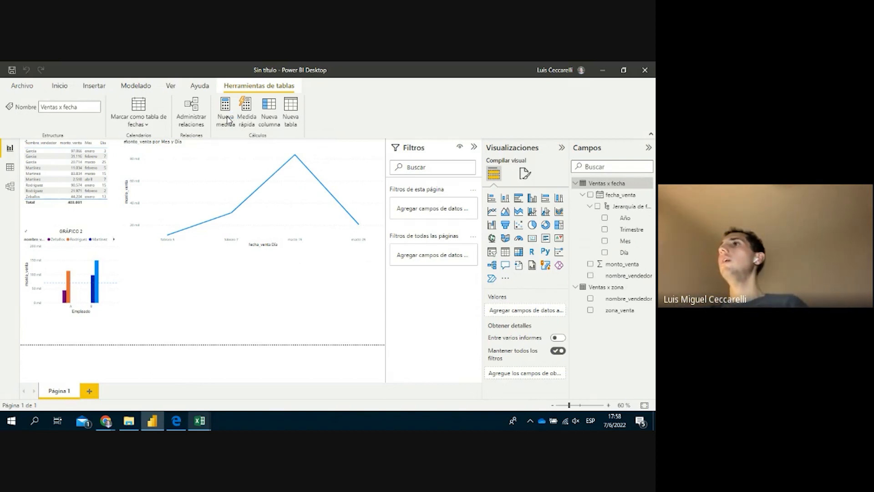
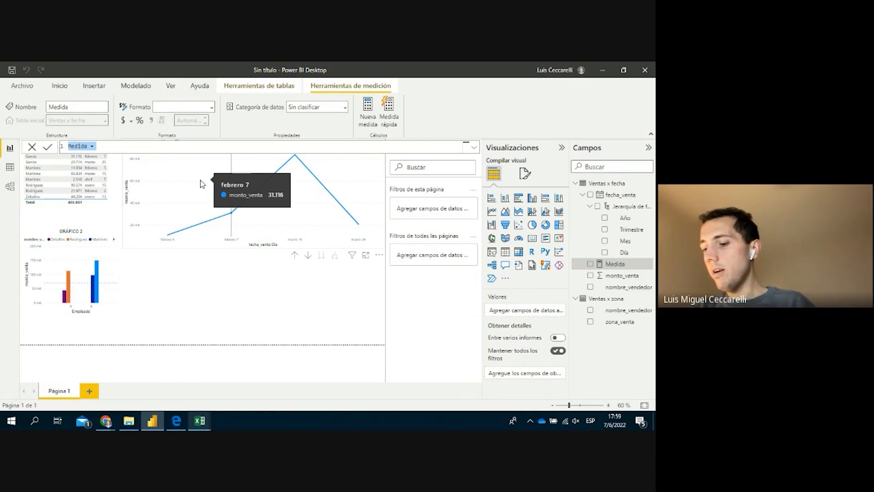
# Rename the measure to monto_venta_neto with a trial expression of 0.7 * mont
pyautogui.write('Venta')
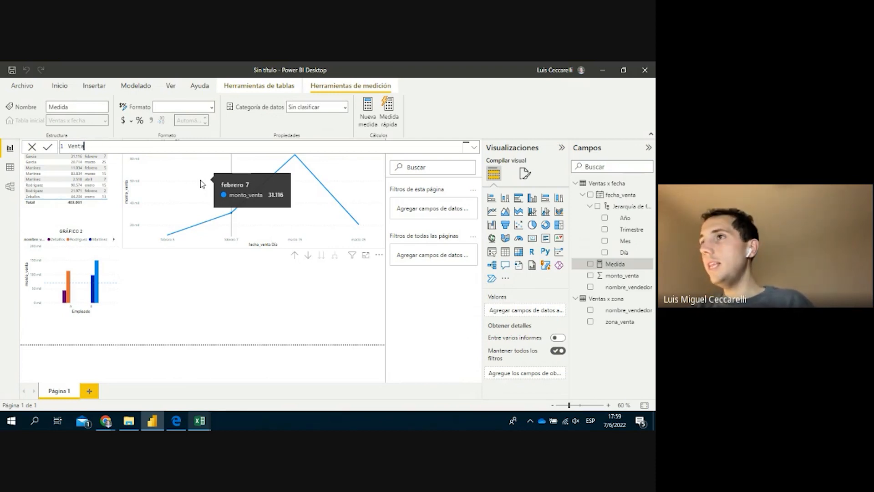
pyautogui.press('BackSpace')
pyautogui.press('BackSpace')
pyautogui.press('BackSpace')
pyautogui.press('BackSpace')
pyautogui.press('BackSpace')
pyautogui.write('m')
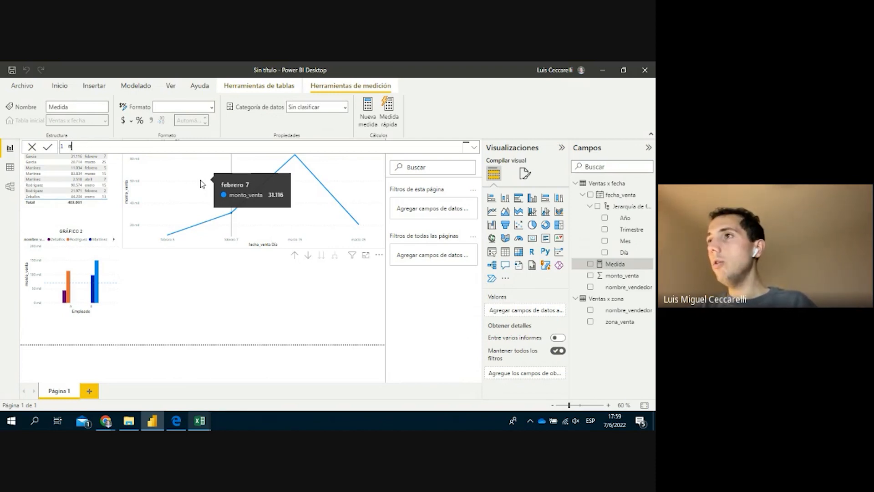
pyautogui.write('onto')
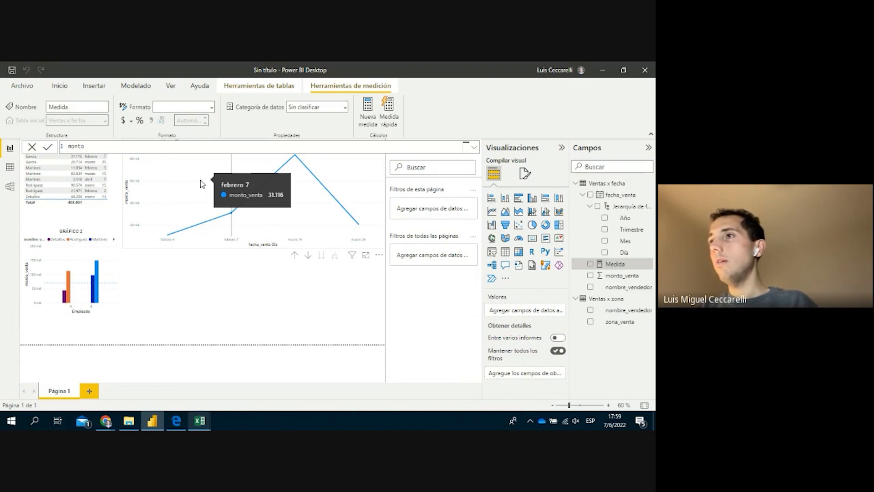
pyautogui.write('_venta_neto')
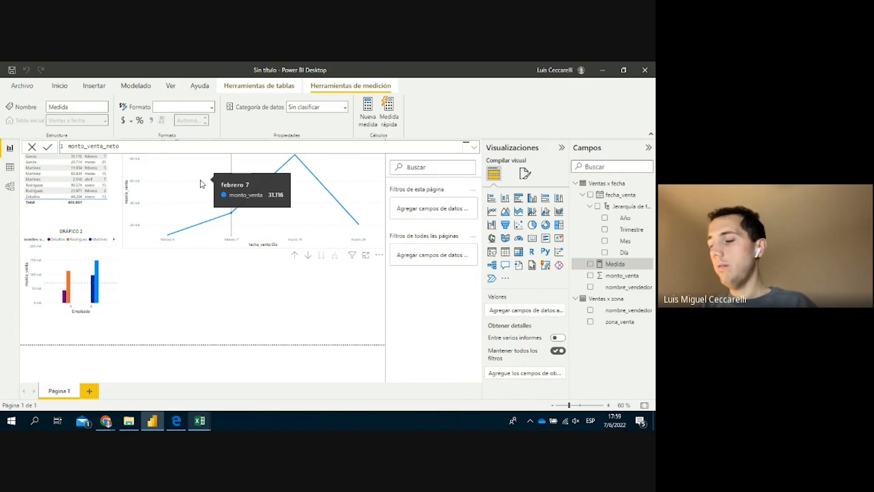
pyautogui.write(' =')
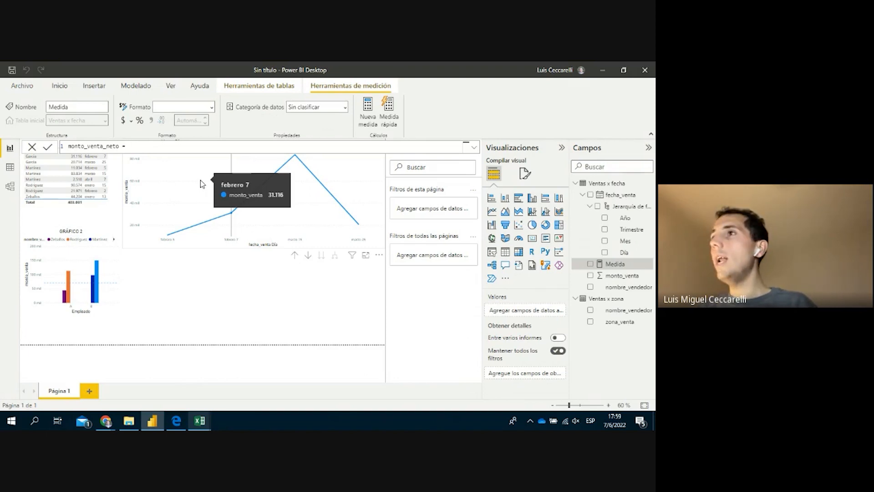
pyautogui.write(' 0.7')
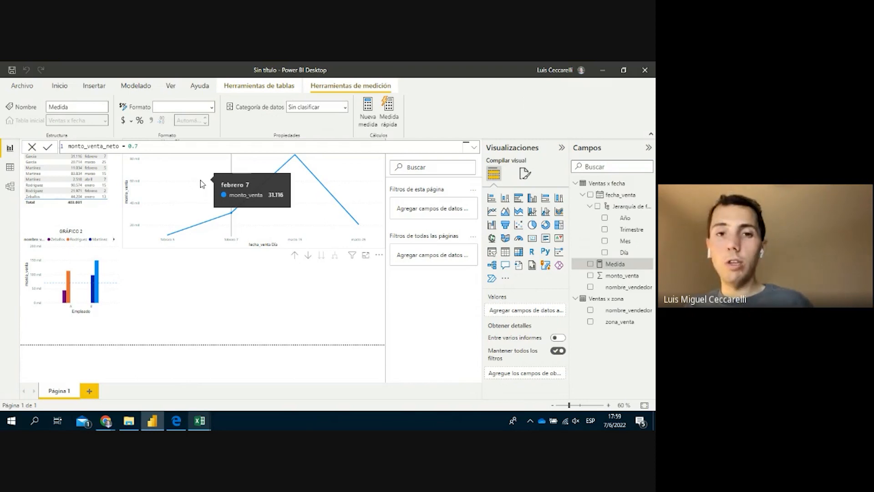
pyautogui.write(' *')
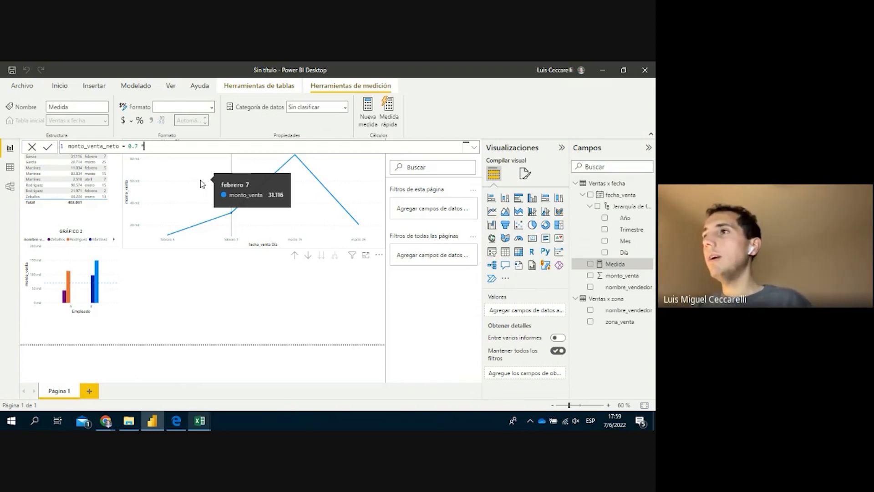
pyautogui.write('monto')
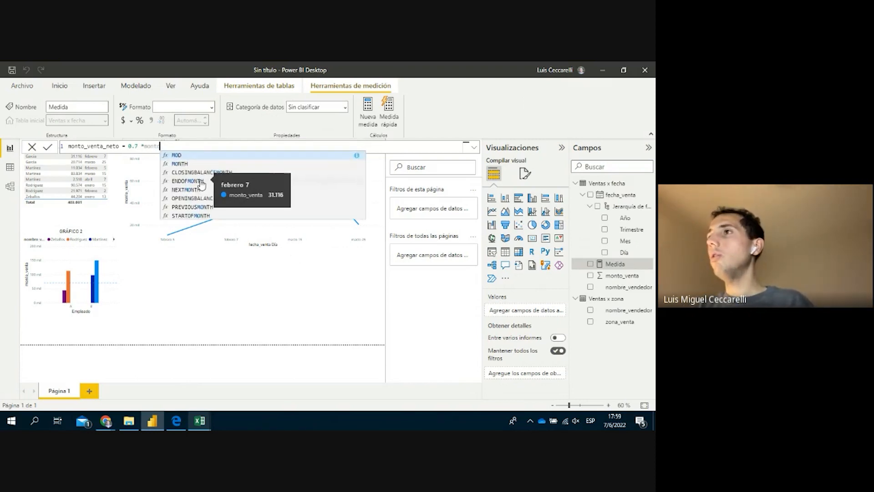
# Try several column names after 0.7 *, then empty the expression after the equals sign
pyautogui.press('BackSpace')
pyautogui.press('BackSpace')
pyautogui.press('BackSpace')
pyautogui.press('BackSpace')
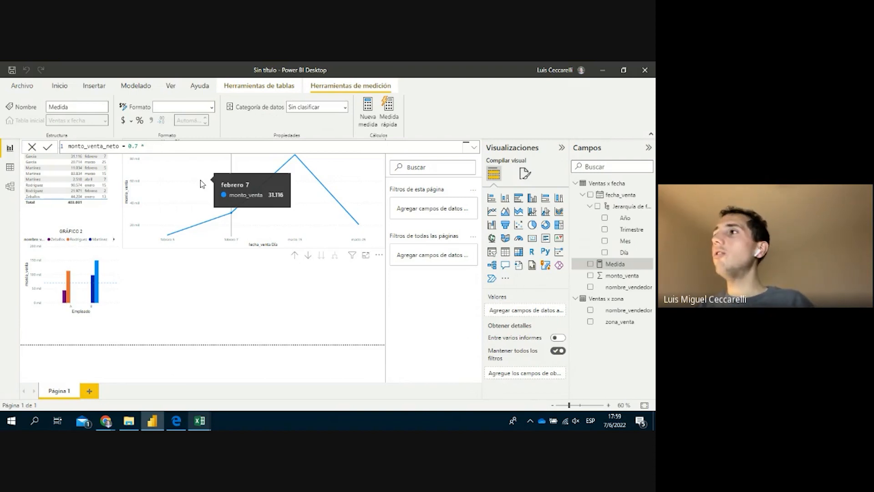
pyautogui.write('ven')
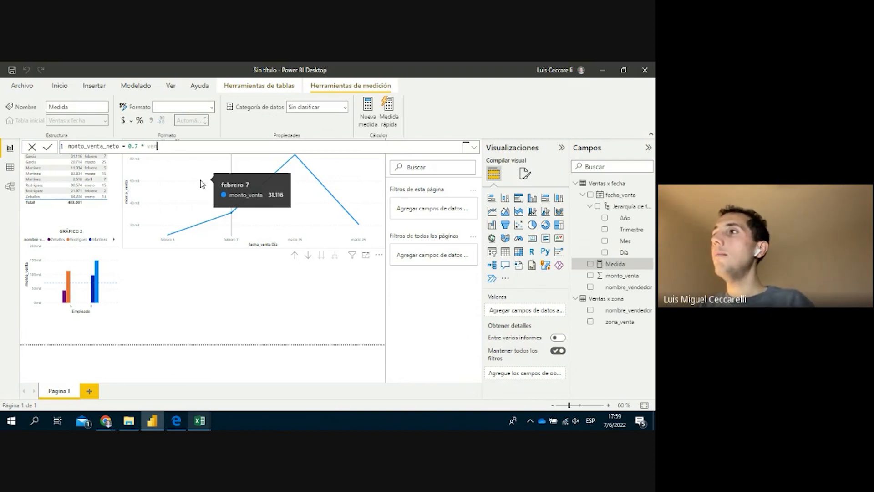
pyautogui.write('ta')
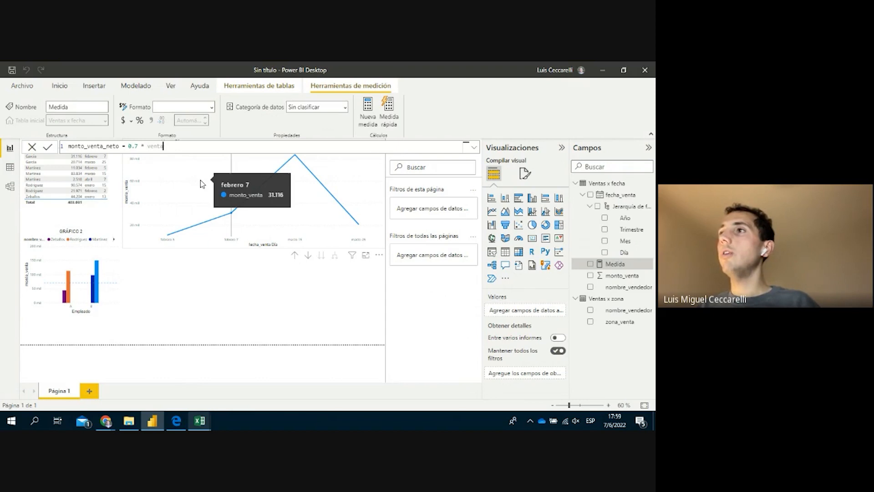
pyautogui.write('s')
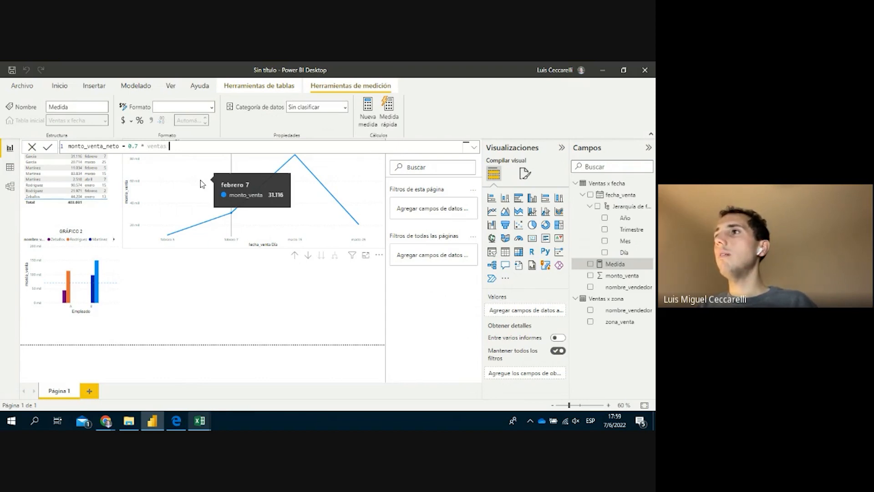
pyautogui.press('BackSpace')
pyautogui.press('BackSpace')
pyautogui.press('BackSpace')
pyautogui.press('BackSpace')
pyautogui.press('BackSpace')
pyautogui.press('BackSpace')
pyautogui.press('BackSpace')
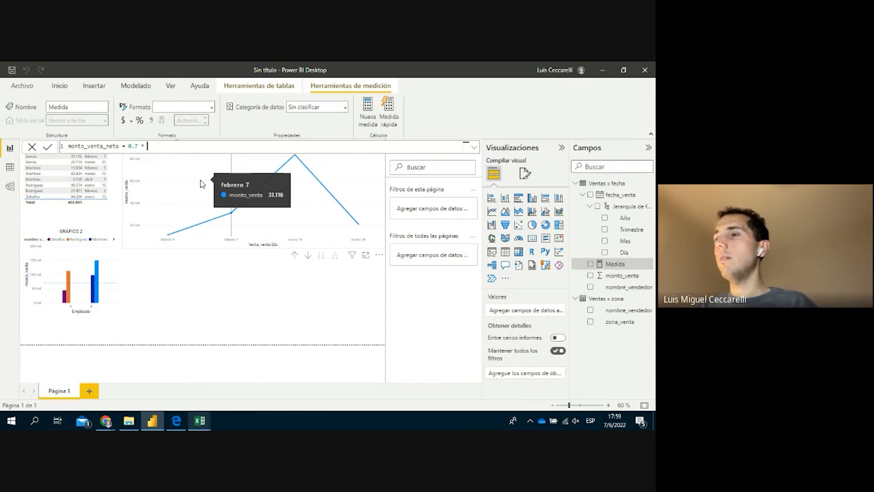
pyautogui.write('ven')
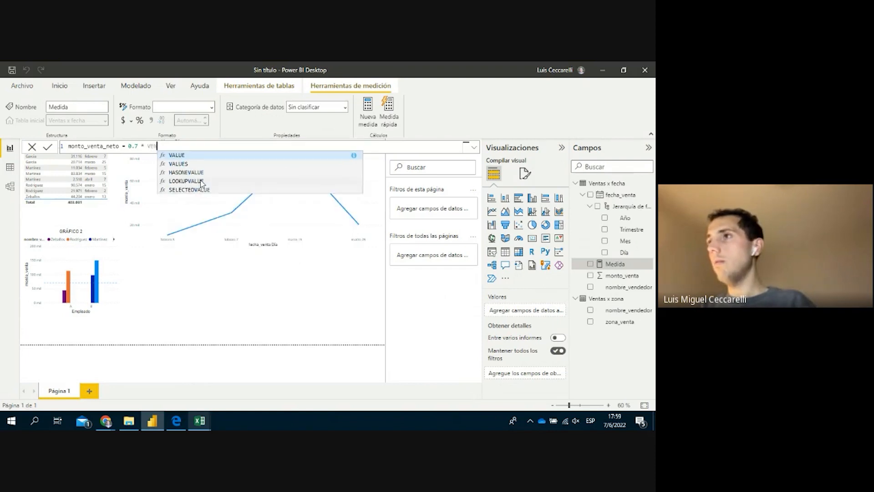
pyautogui.press('BackSpace')
pyautogui.press('BackSpace')
pyautogui.press('BackSpace')
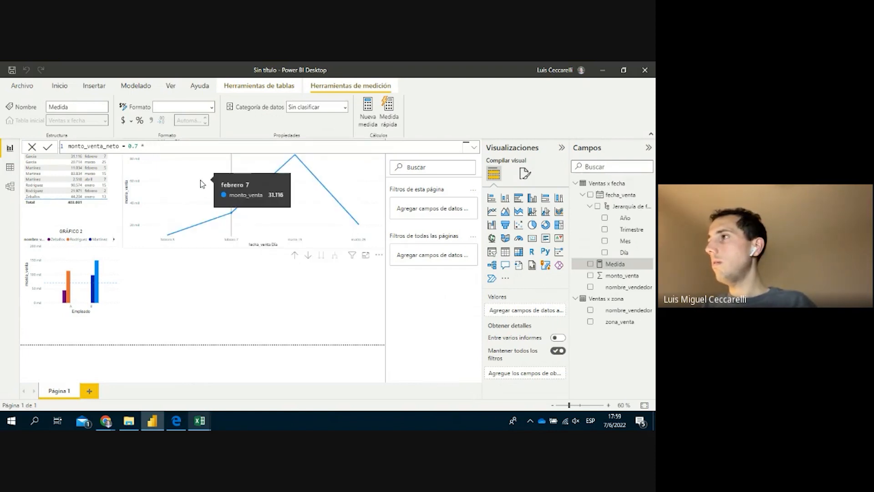
pyautogui.write('mo')
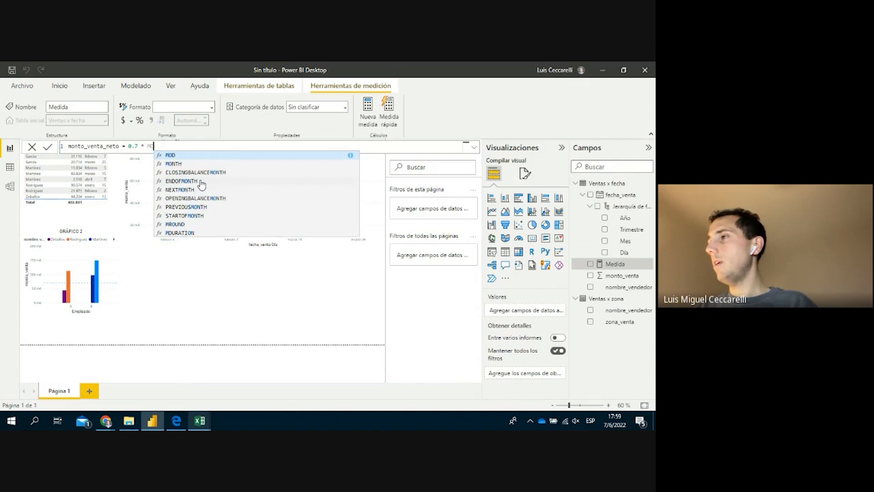
pyautogui.press('BackSpace')
pyautogui.press('BackSpace')
pyautogui.write('mon')
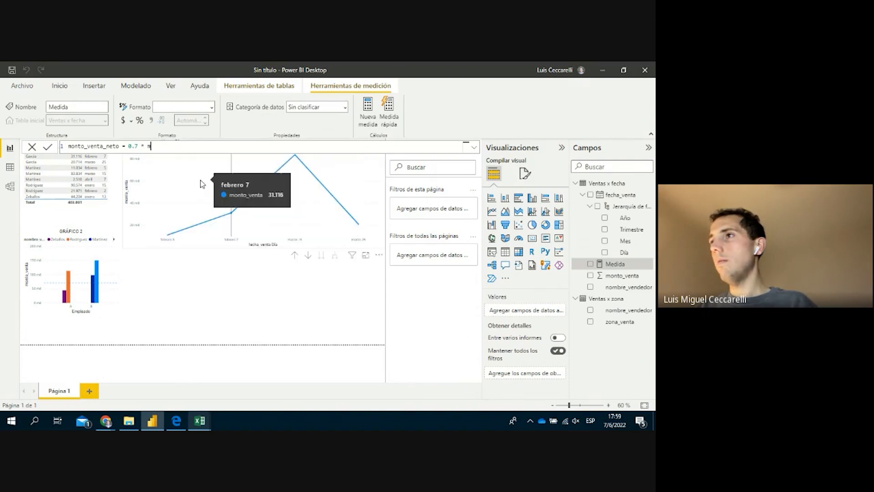
pyautogui.write('to')
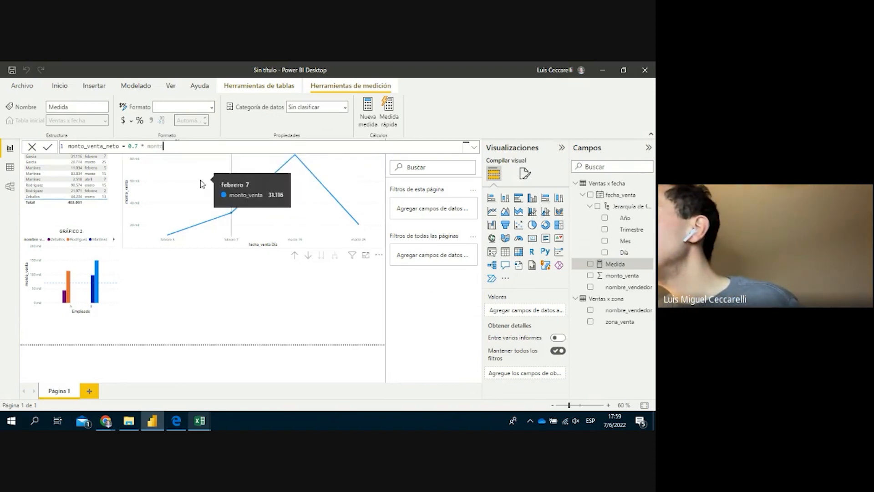
pyautogui.press('BackSpace')
pyautogui.press('BackSpace')
pyautogui.press('BackSpace')
pyautogui.press('BackSpace')
pyautogui.press('BackSpace')
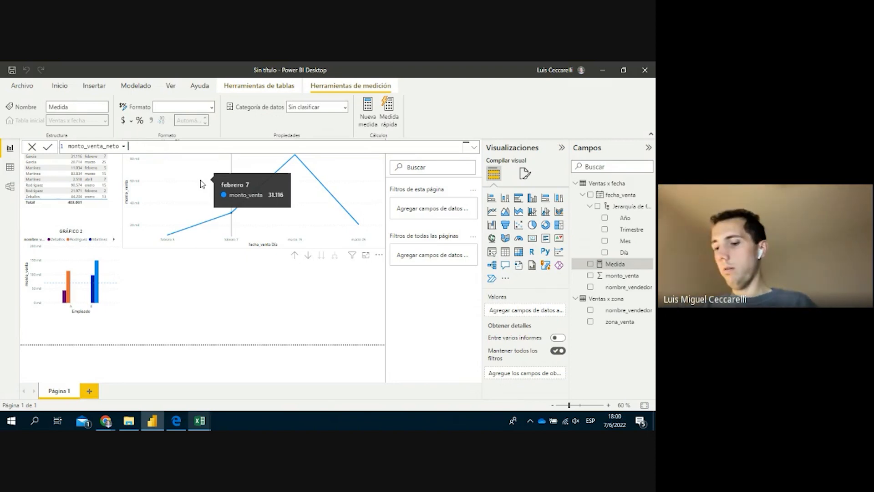
pyautogui.press('BackSpace')
pyautogui.press('BackSpace')
pyautogui.press('BackSpace')
pyautogui.press('BackSpace')
pyautogui.press('BackSpace')
pyautogui.press('BackSpace')
# Build the expression as CALCULATE(PRODUCT(0.7*venta using IntelliSense for both functions
pyautogui.write('calc')
pyautogui.press('Tab')
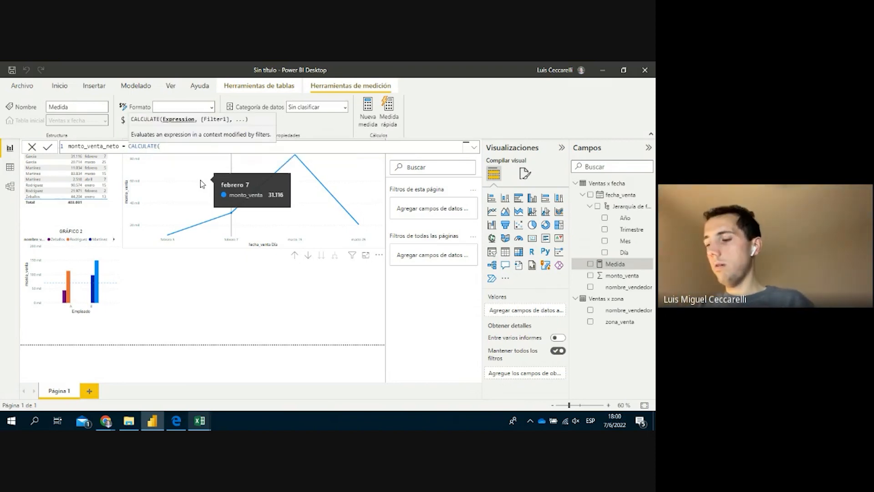
pyautogui.write('0.7*')
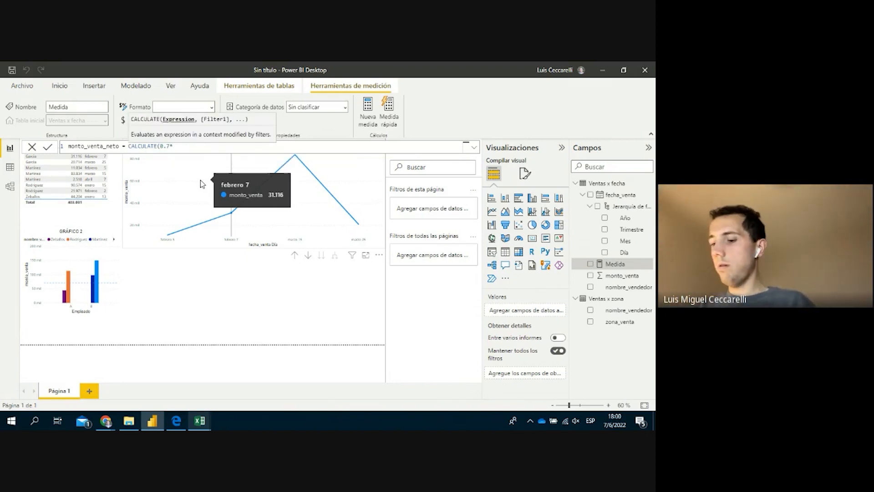
pyautogui.write('monto')
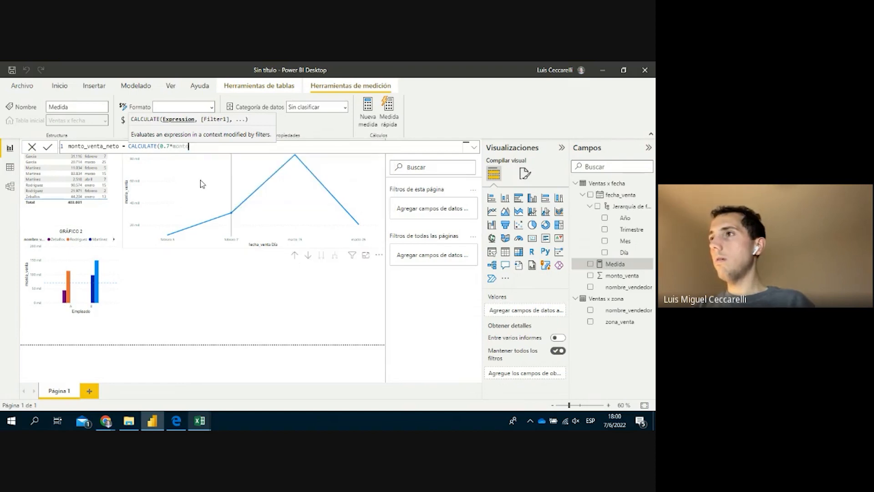
pyautogui.press('BackSpace')
pyautogui.press('BackSpace')
pyautogui.press('BackSpace')
pyautogui.press('BackSpace')
pyautogui.press('BackSpace')
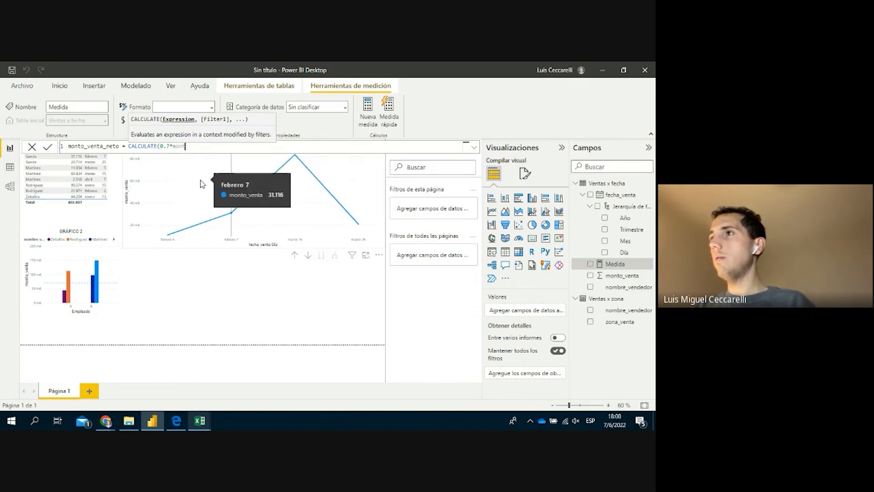
pyautogui.press('BackSpace')
pyautogui.press('BackSpace')
pyautogui.press('BackSpace')
pyautogui.press('BackSpace')
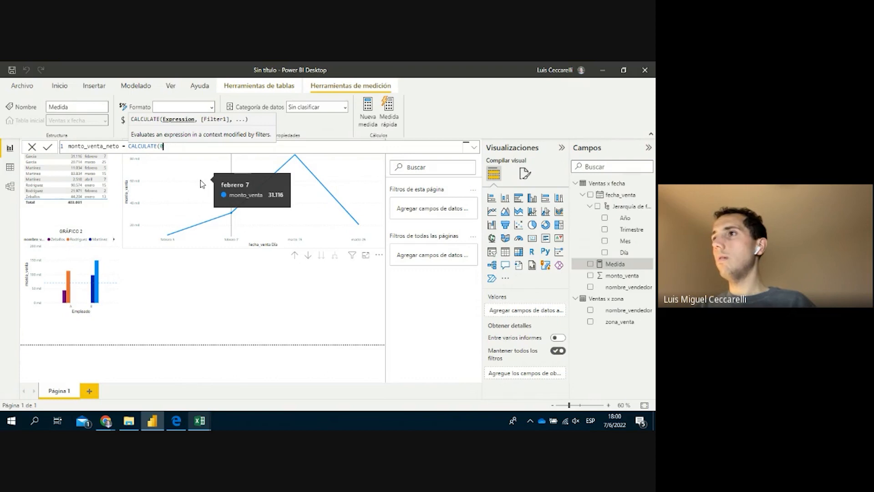
pyautogui.write('prod')
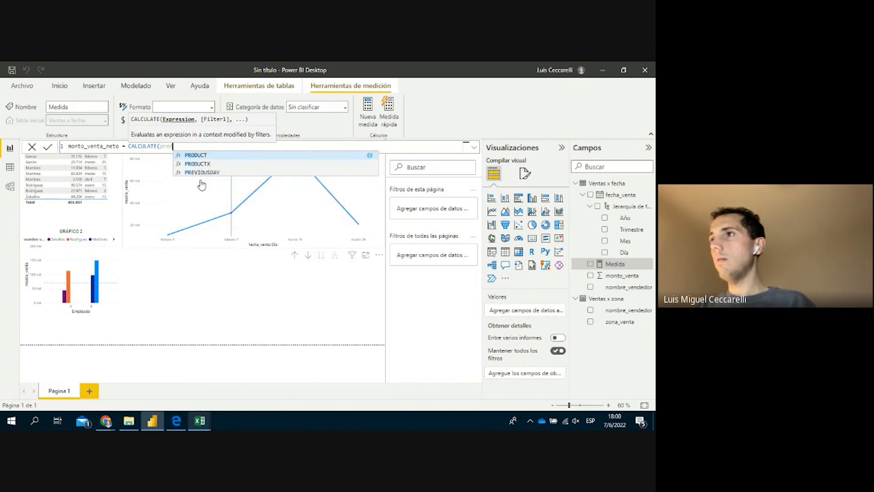
pyautogui.press('Tab')
pyautogui.write('0.7')
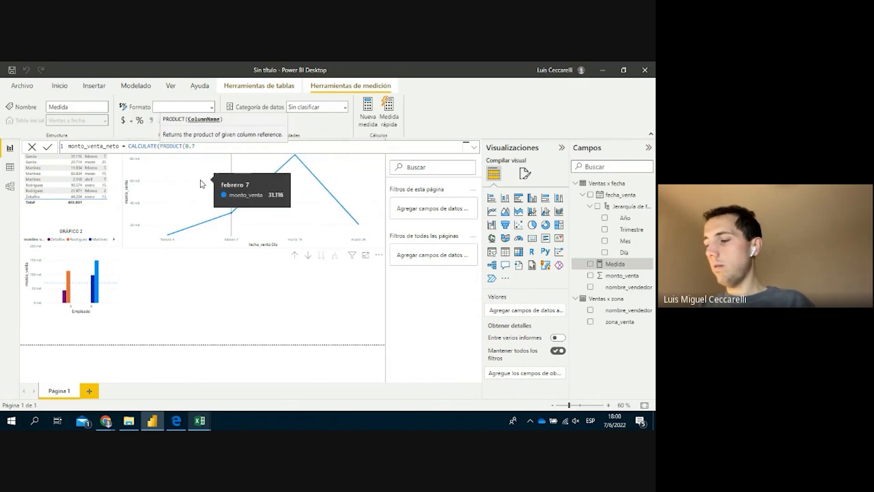
pyautogui.write('*mont')
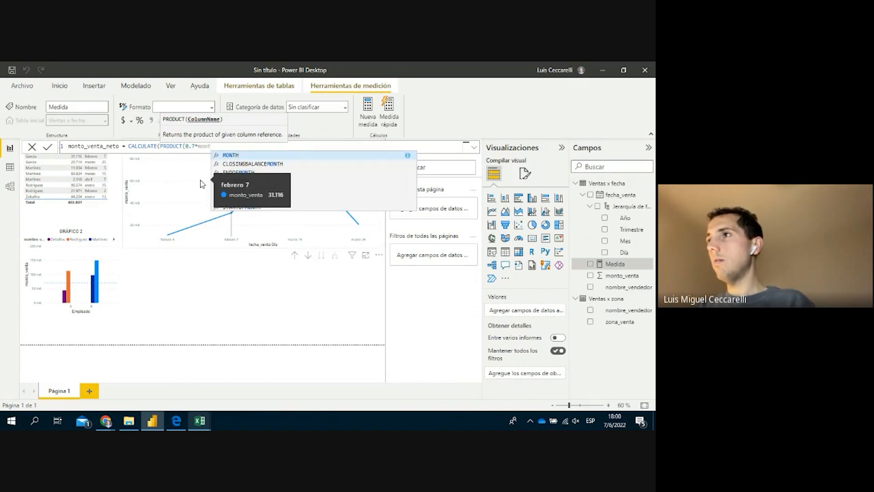
pyautogui.press('Escape')
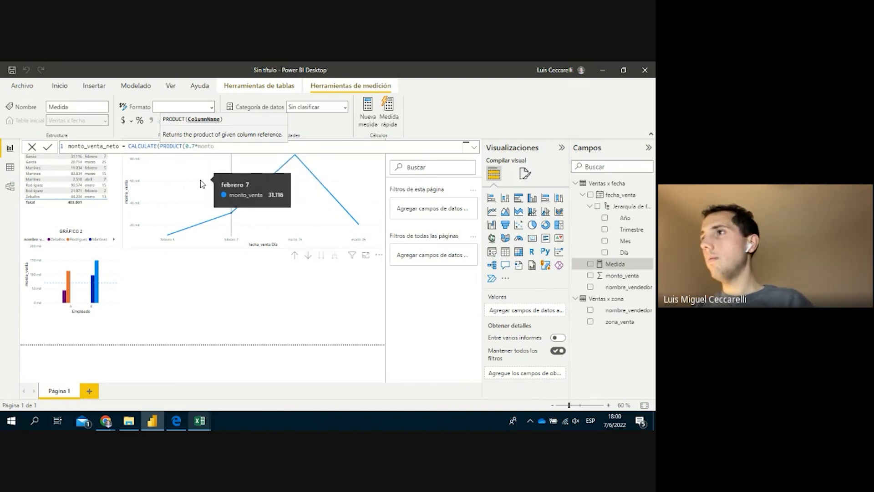
pyautogui.press('BackSpace')
pyautogui.press('BackSpace')
pyautogui.write('vent')
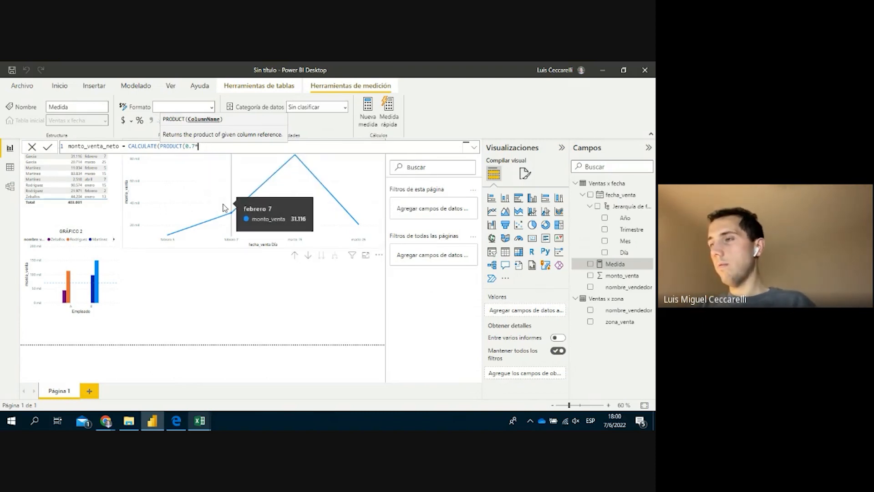
pyautogui.write('aws')
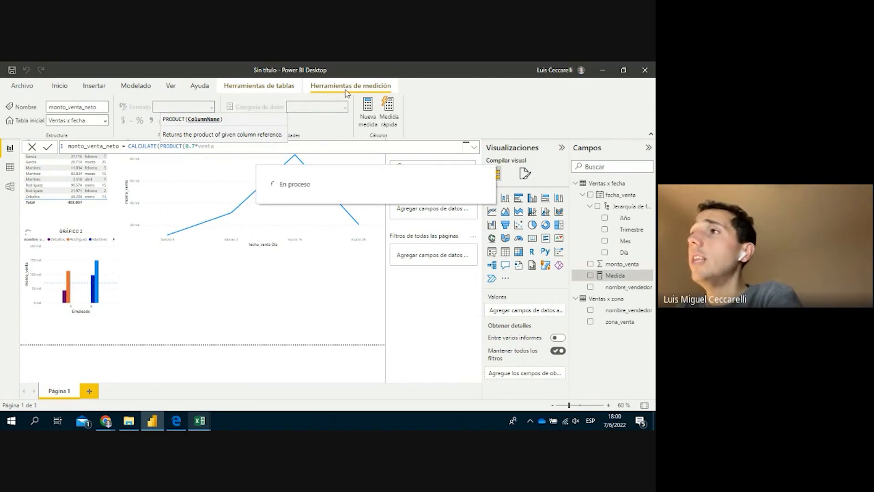
# Strip the CALCULATE wrapper and the invalid 0.7*venta argument from the formula
pyautogui.write('))')
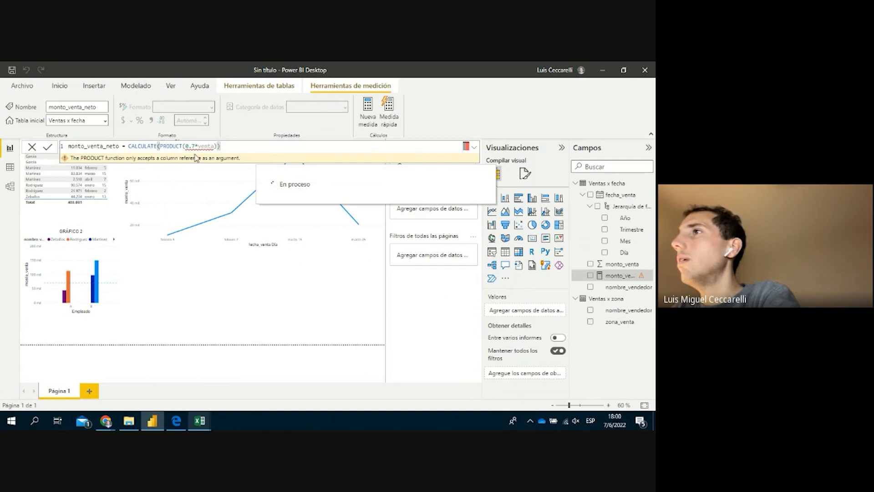
pyautogui.doubleClick(139, 146)
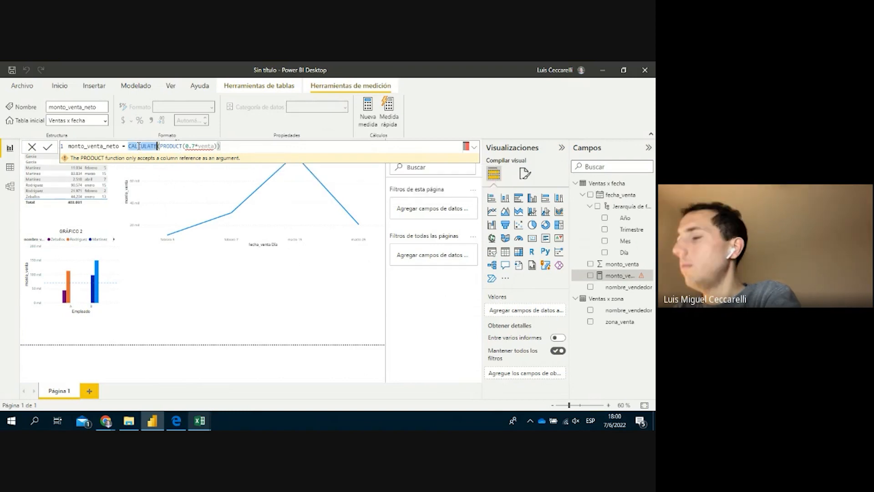
pyautogui.press('Delete')
pyautogui.press('Delete')
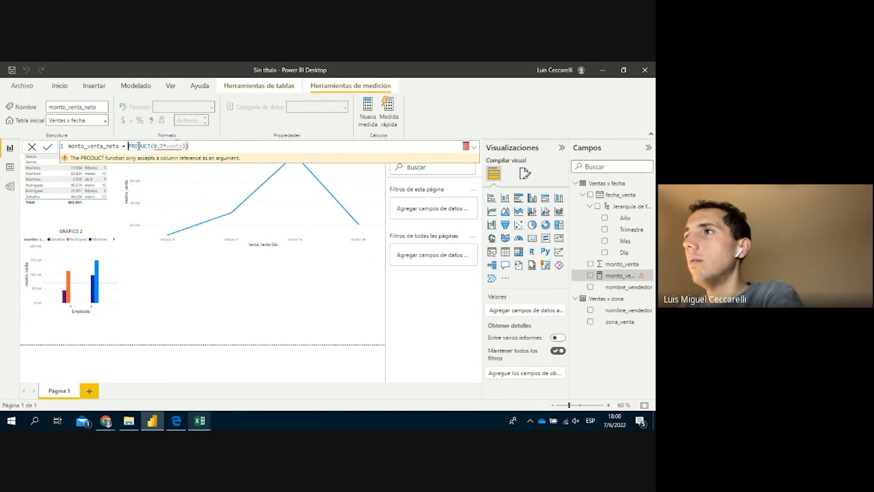
pyautogui.press('Right')
pyautogui.press('Right')
pyautogui.press('Right')
pyautogui.press('Right')
pyautogui.press('Right')
pyautogui.press('Right')
pyautogui.press('Right')
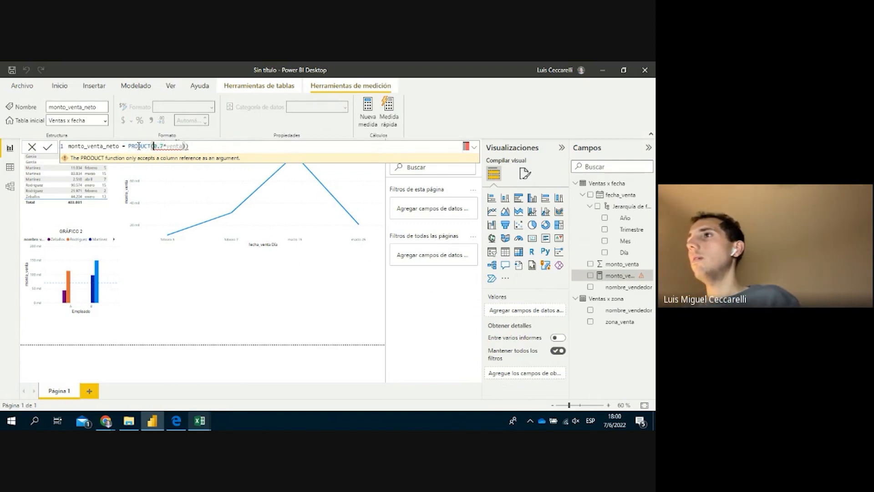
pyautogui.hotkey('shift', 'Right')
pyautogui.hotkey('shift', 'Right')
pyautogui.hotkey('shift', 'Right')
pyautogui.hotkey('shift', 'Right')
pyautogui.hotkey('shift', 'Right')
pyautogui.hotkey('shift', 'Right')
pyautogui.hotkey('shift', 'Right')
pyautogui.hotkey('shift', 'Right')
pyautogui.hotkey('shift', 'Right')
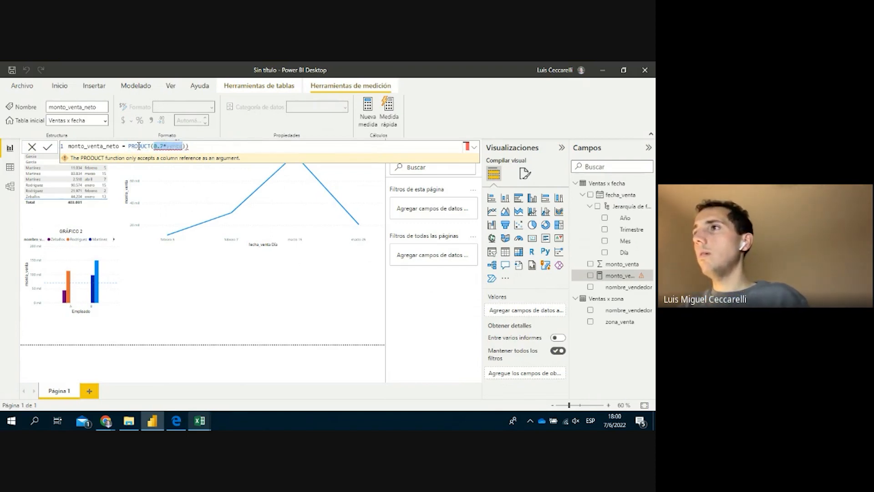
pyautogui.press('Delete')
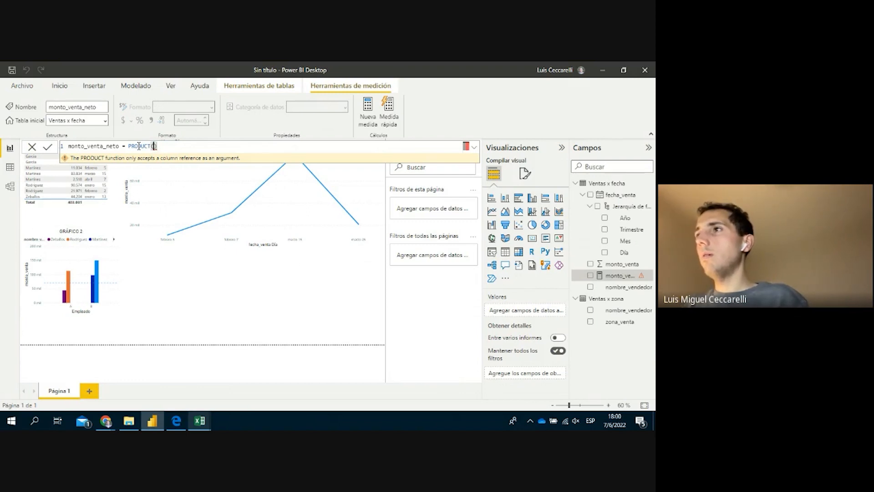
pyautogui.press('BackSpace')
pyautogui.press('BackSpace')
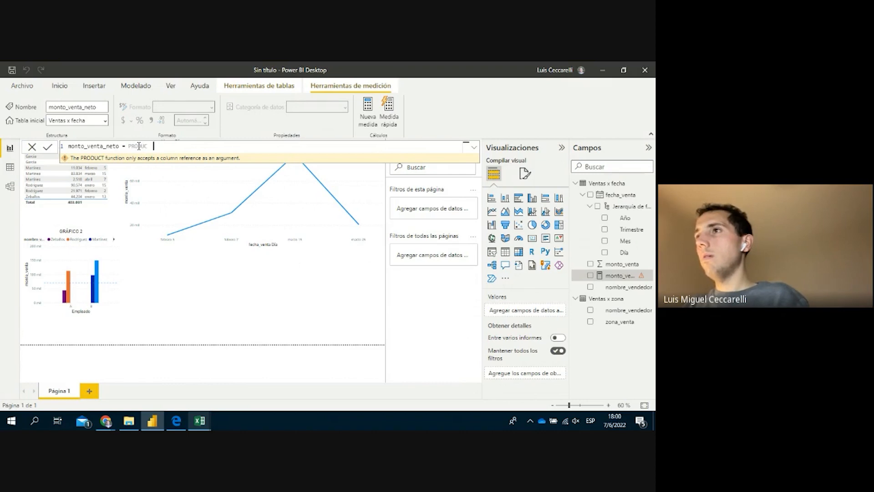
pyautogui.press('BackSpace')
pyautogui.press('BackSpace')
pyautogui.press('BackSpace')
pyautogui.press('BackSpace')
pyautogui.press('BackSpace')
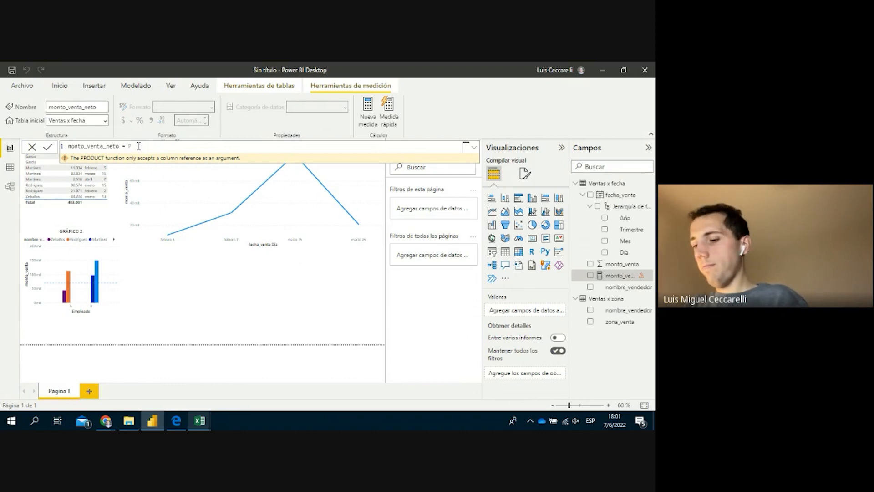
pyautogui.press('BackSpace')
# Rewrite the measure as PRODUCT('Ventas x fecha'[monto_venta])*0.7 and commit it
pyautogui.write('pro')
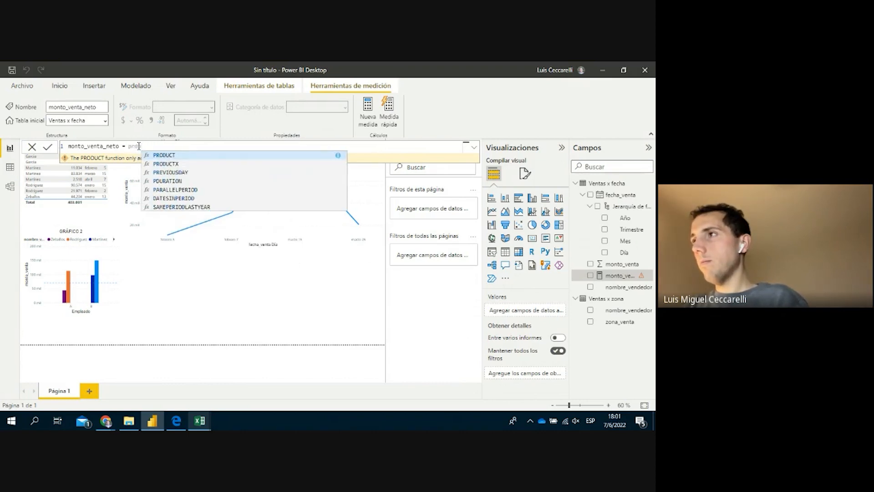
pyautogui.press('Tab')
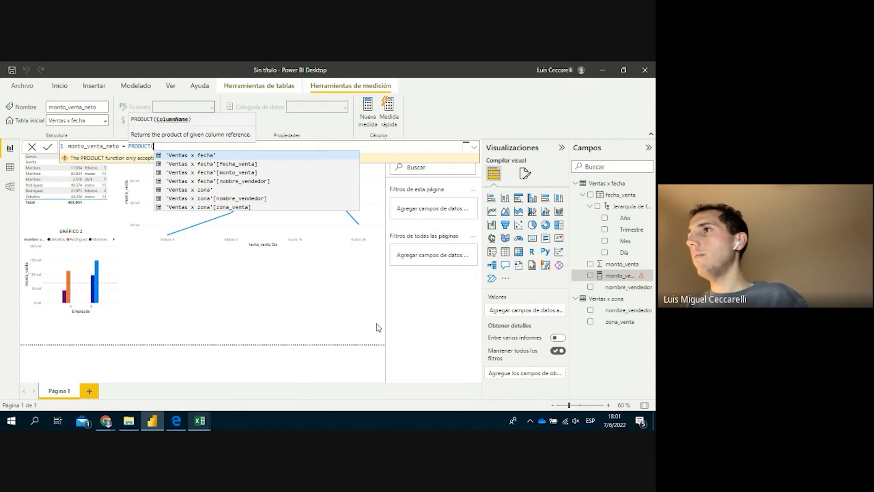
pyautogui.press('Down')
pyautogui.press('Down')
pyautogui.press('Down')
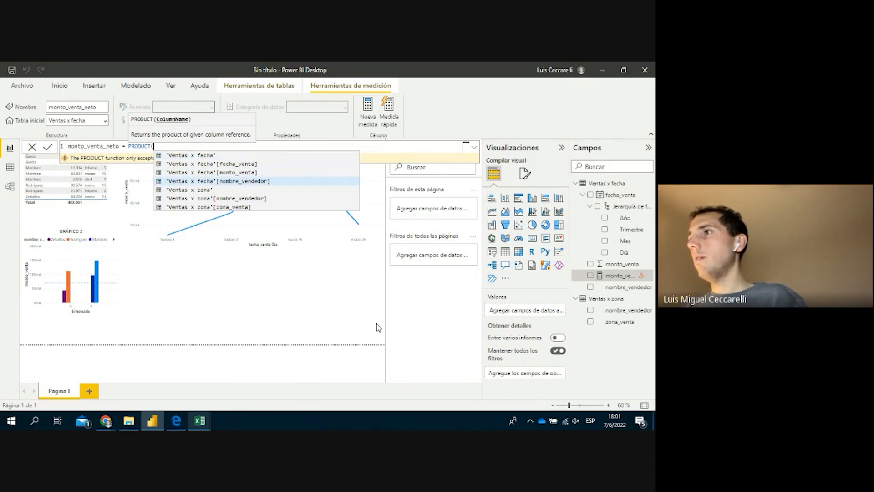
pyautogui.press('Up')
pyautogui.press('Tab')
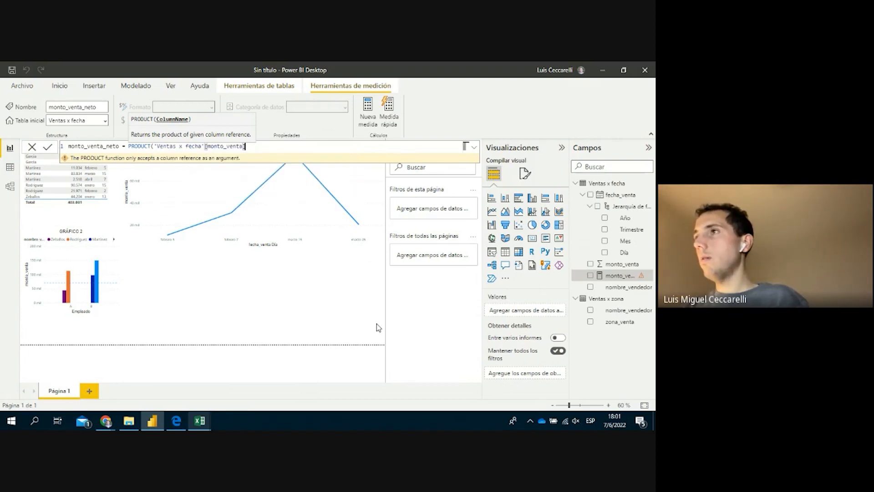
pyautogui.write(')*0.7')
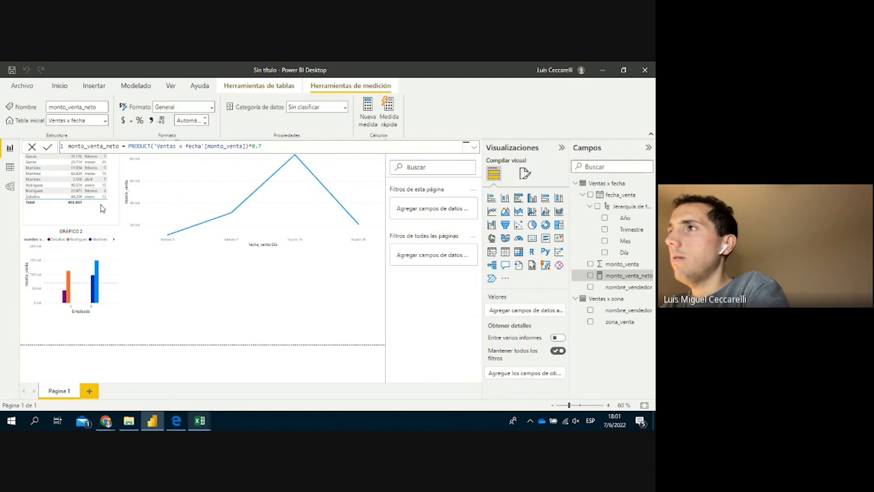
# Show the sales table in focus mode and select monto_venta_neto's expression in the formula bar
pyautogui.click(61, 207)
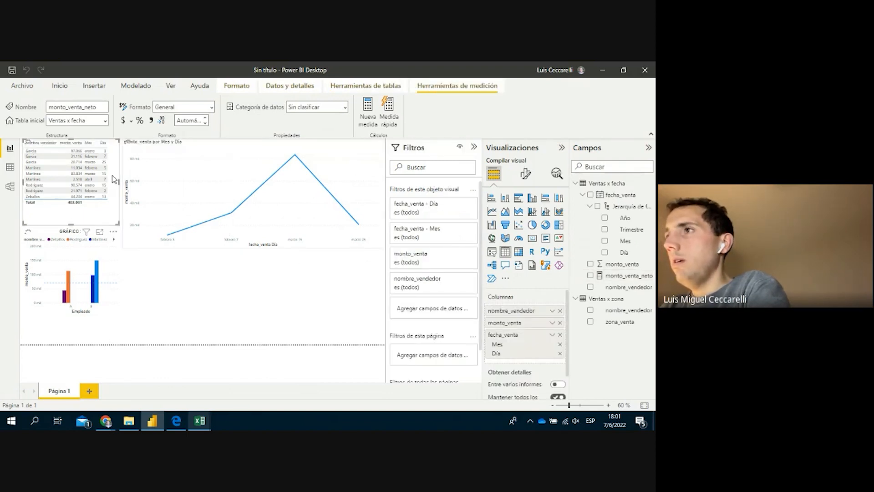
pyautogui.click(100, 231)
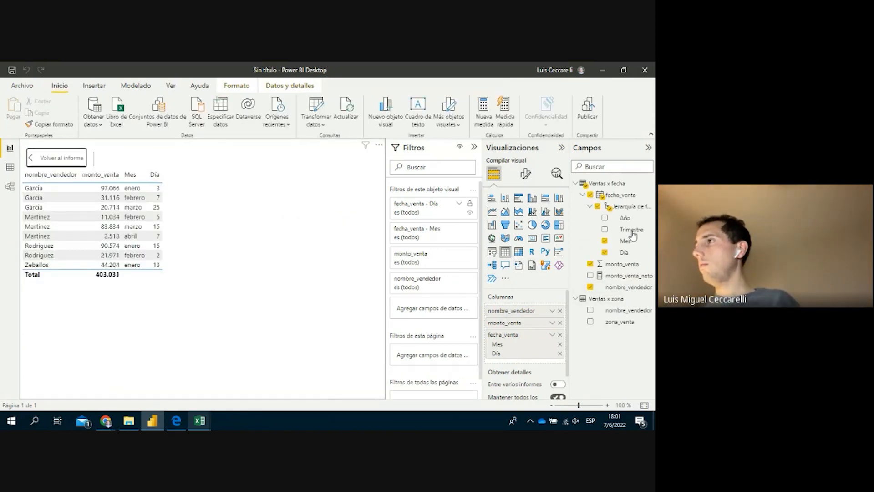
pyautogui.click(621, 266)
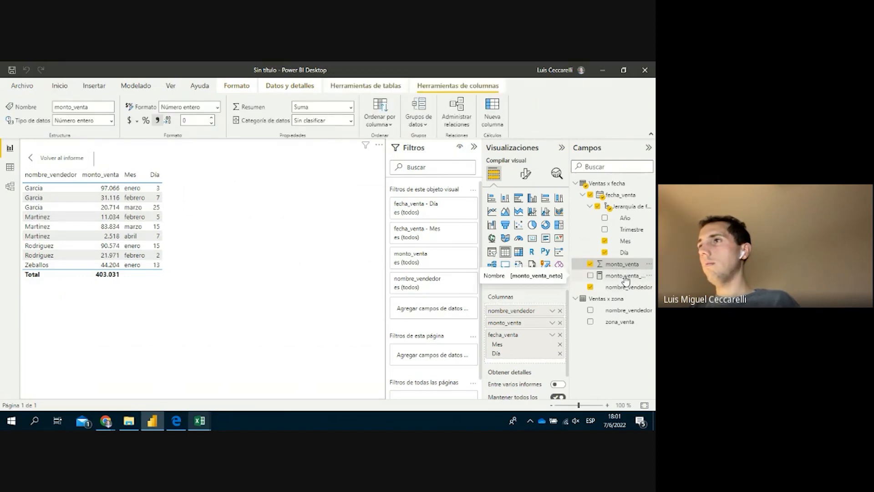
pyautogui.click(625, 276)
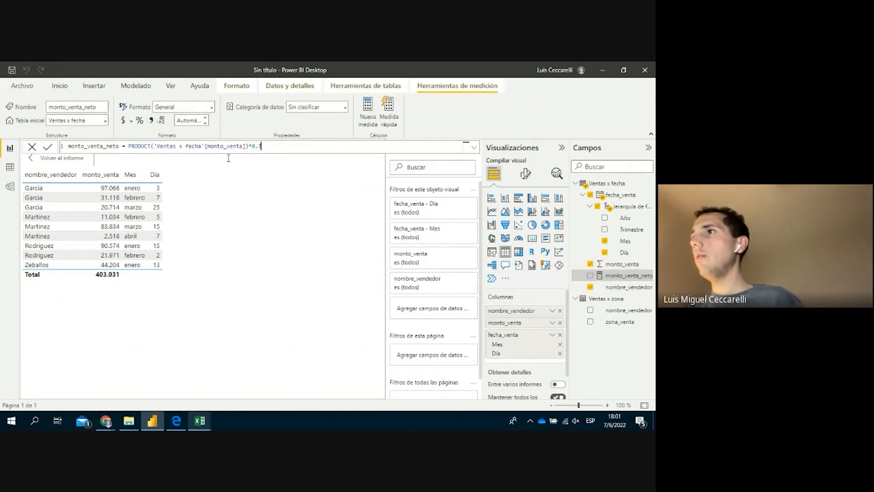
pyautogui.moveTo(263, 147); pyautogui.dragTo(125, 148)
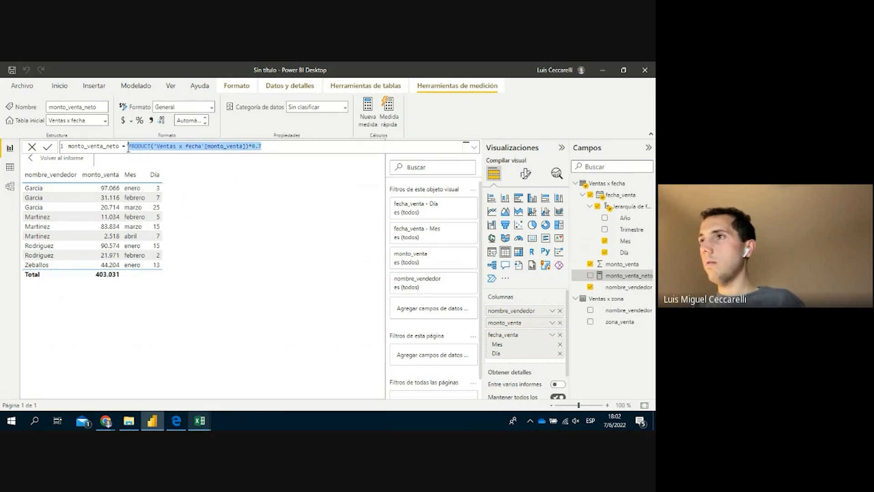
# Abandon the formula edit and add monto_venta_neto as a column of the focused table
pyautogui.press('BackSpace')
pyautogui.write("'venta")
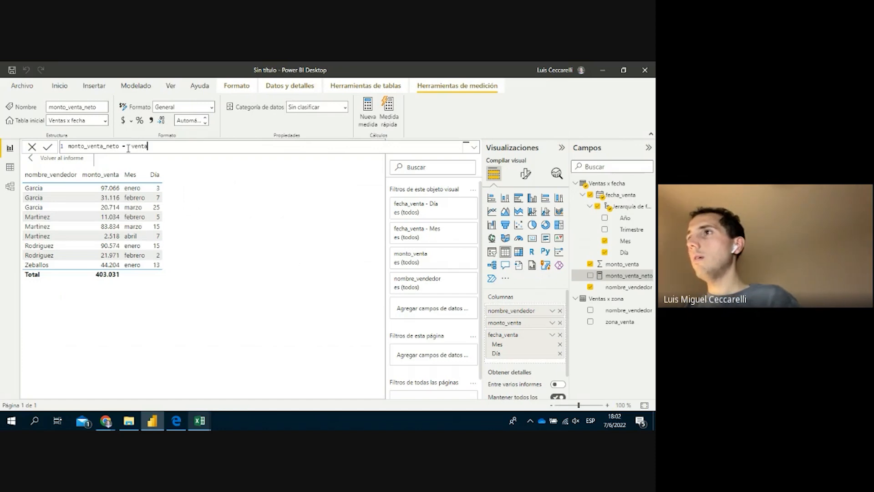
pyautogui.click(223, 208)
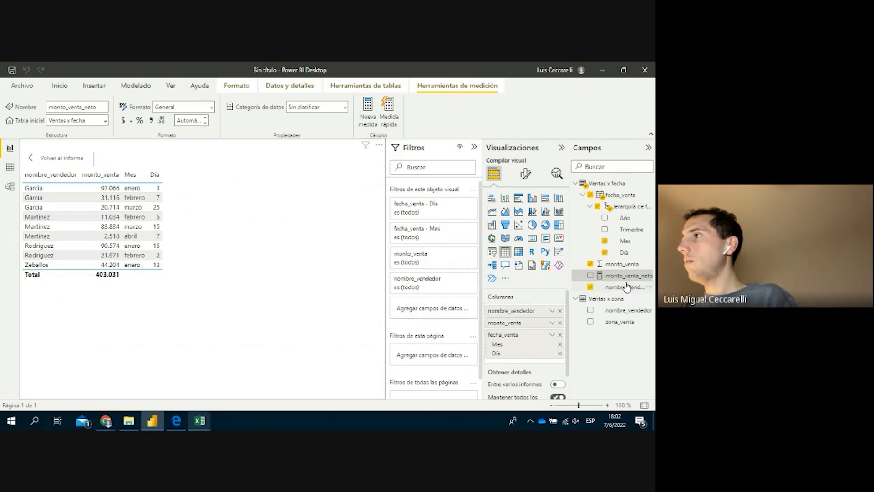
pyautogui.moveTo(628, 276); pyautogui.dragTo(541, 362)
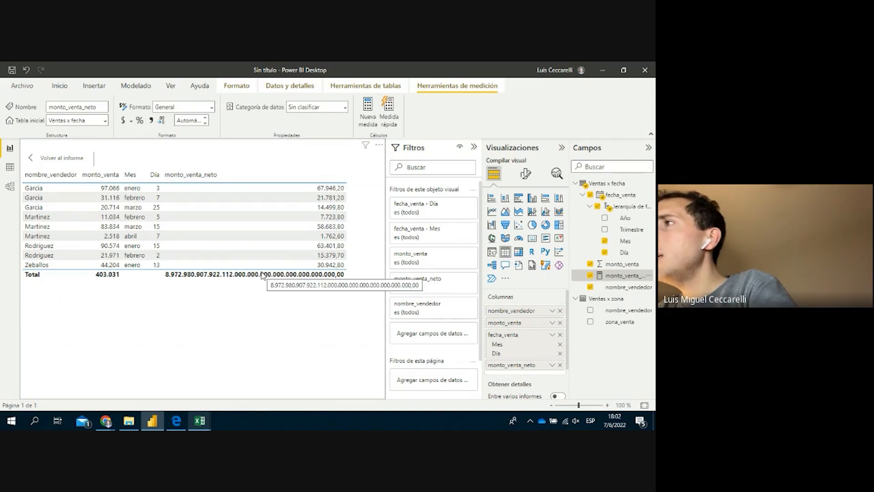
# Switch off the table's Totals values in Format visual, then reselect monto_venta_neto
pyautogui.click(527, 175)
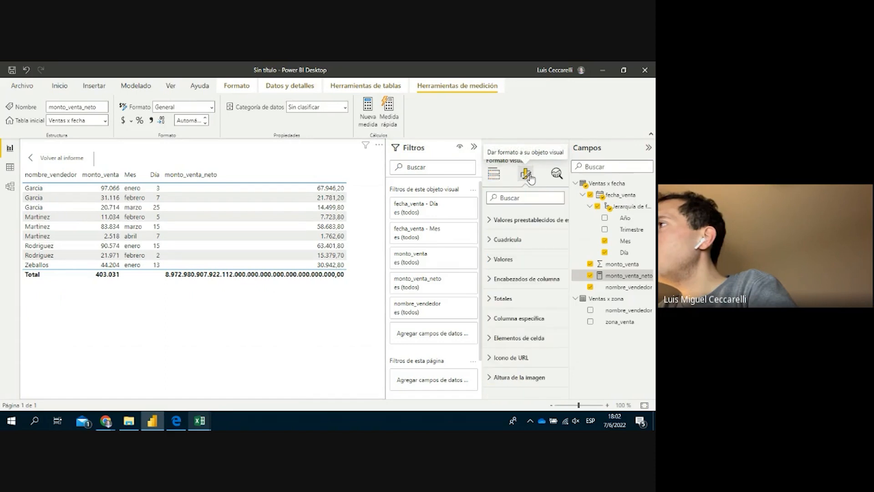
pyautogui.click(523, 328)
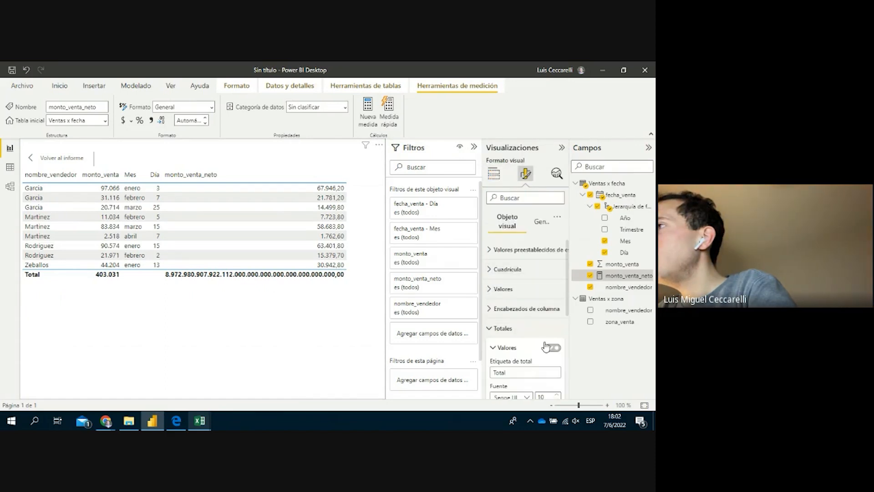
pyautogui.click(556, 348)
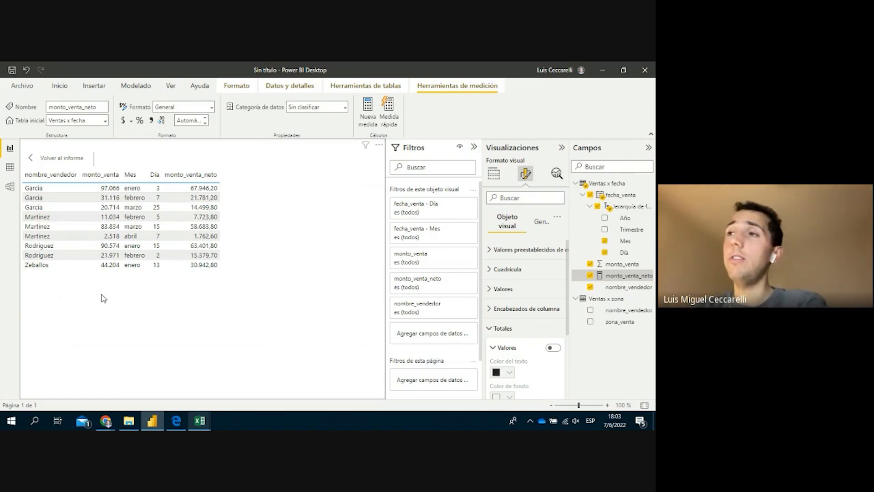
pyautogui.click(624, 276)
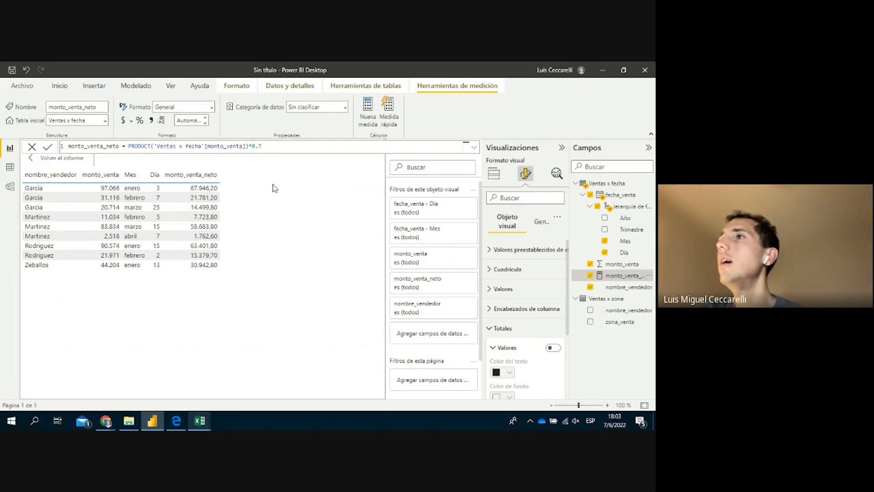
# Filter the table to one seller in the nombre_vendedor filter card and return to the report
pyautogui.click(46, 148)
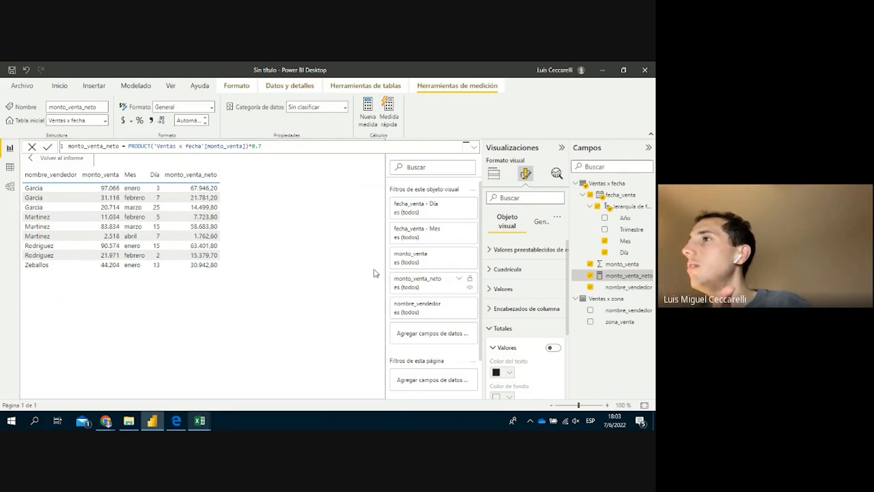
pyautogui.click(458, 305)
pyautogui.click(459, 305)
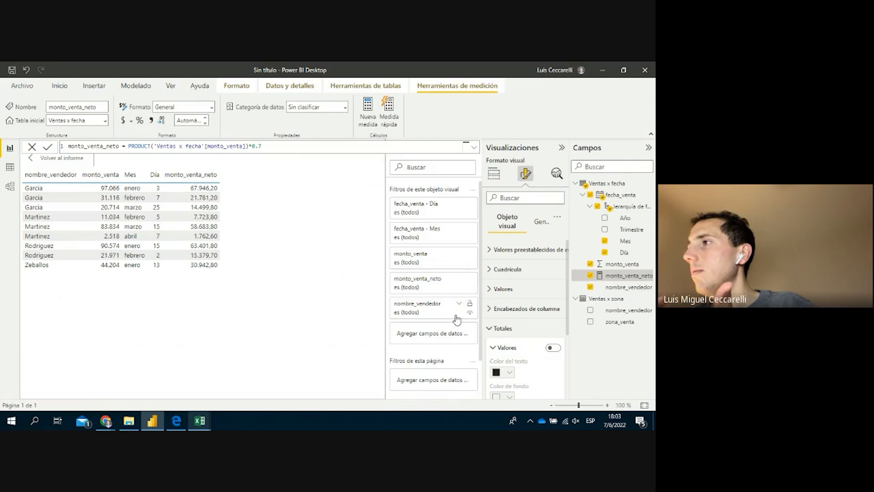
pyautogui.click(460, 305)
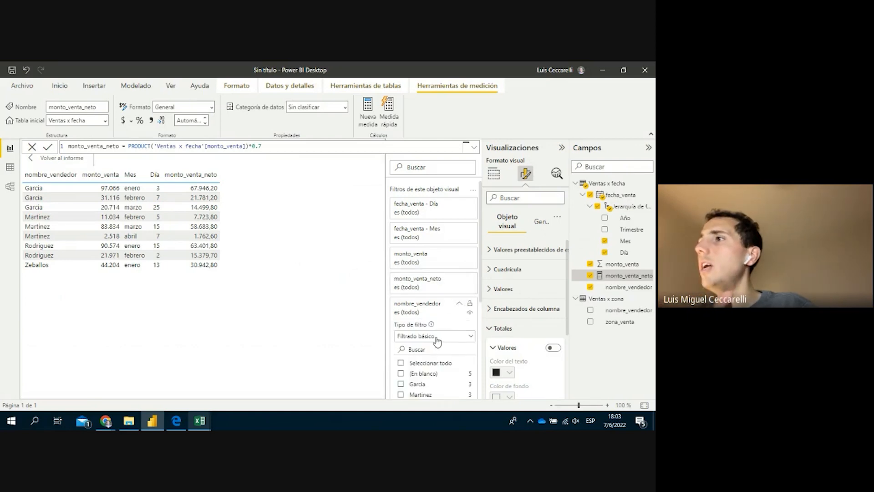
pyautogui.scroll(-3, 437, 346)
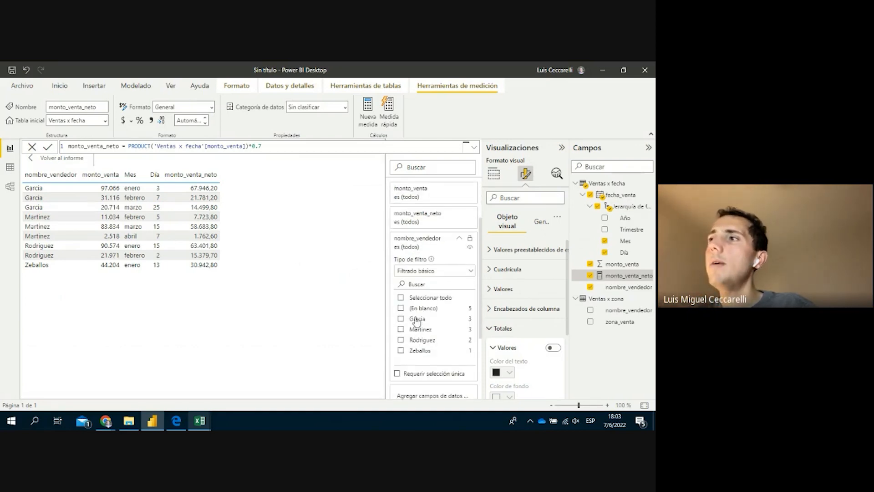
pyautogui.click(416, 320)
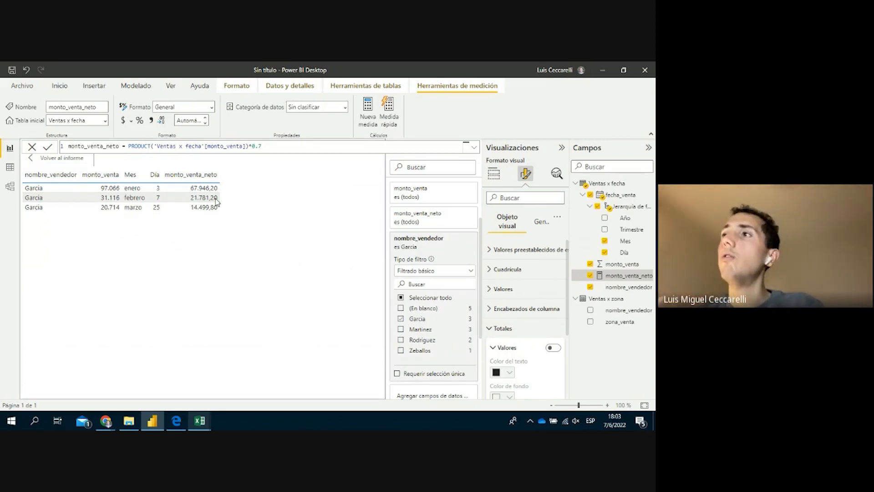
pyautogui.click(33, 159)
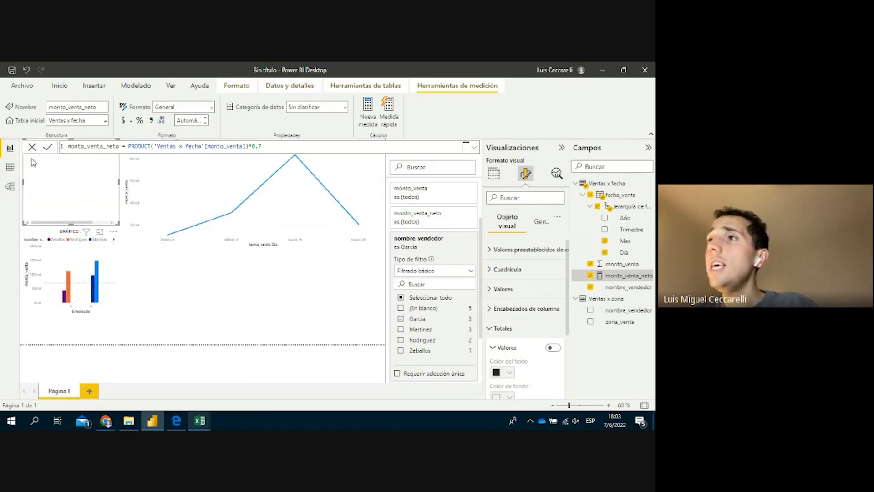
# Create a new calculated column in the Ventas x fecha table from Data view
pyautogui.click(11, 169)
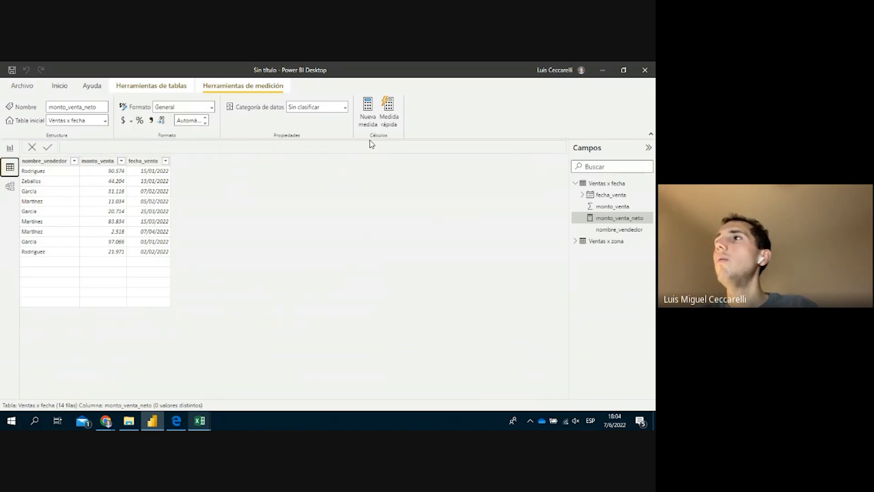
pyautogui.click(147, 85)
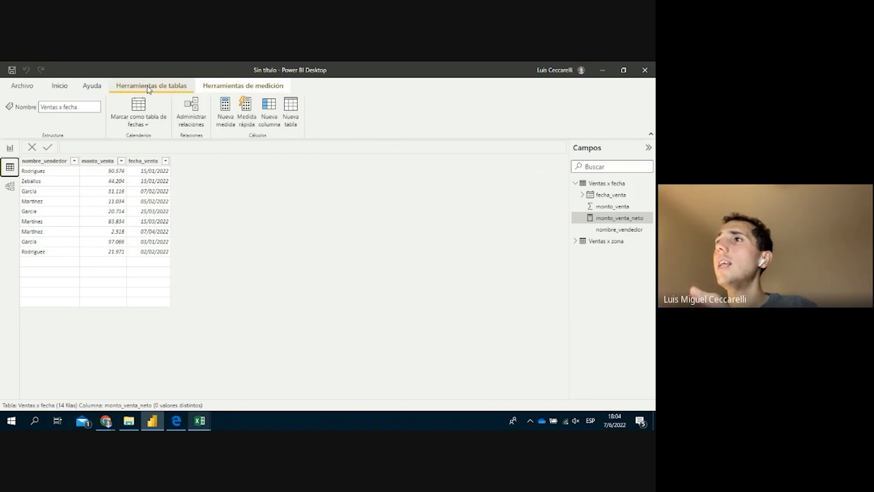
pyautogui.click(271, 128)
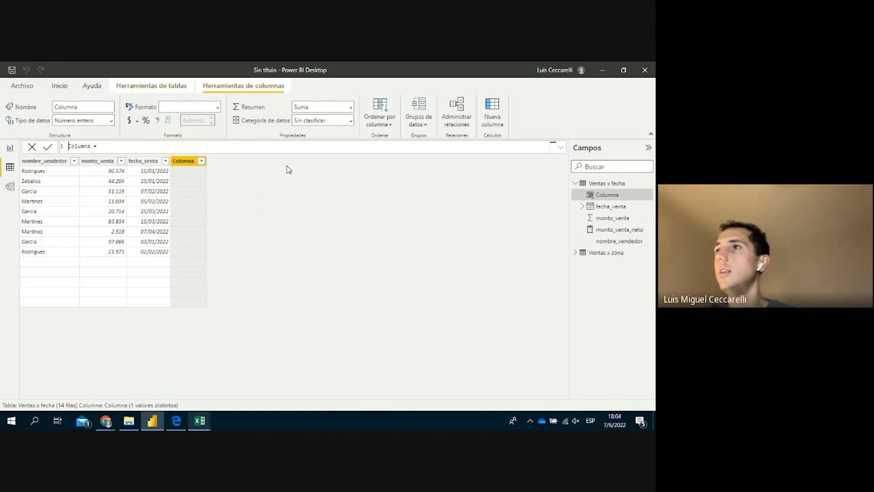
# Define the column as Columna_IVA = 0.21*[monto_venta] and go back to Report view
pyautogui.moveTo(68, 146); pyautogui.dragTo(104, 147)
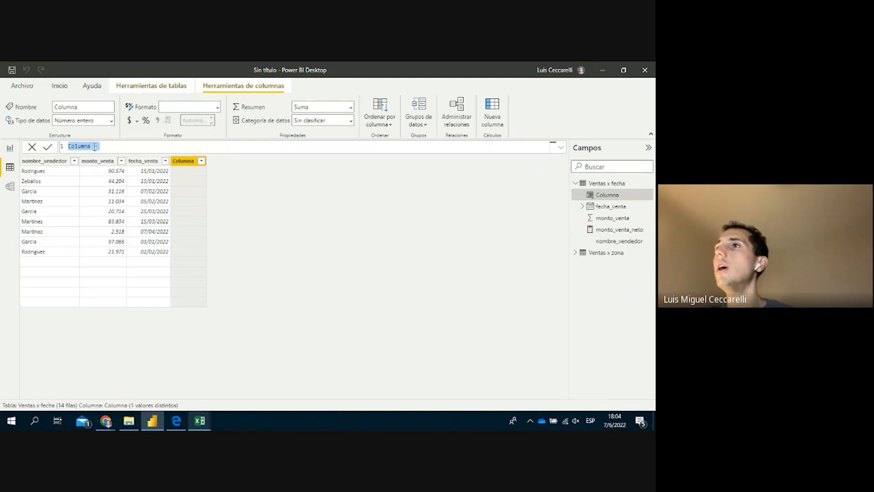
pyautogui.click(91, 146)
pyautogui.write('_IVA')
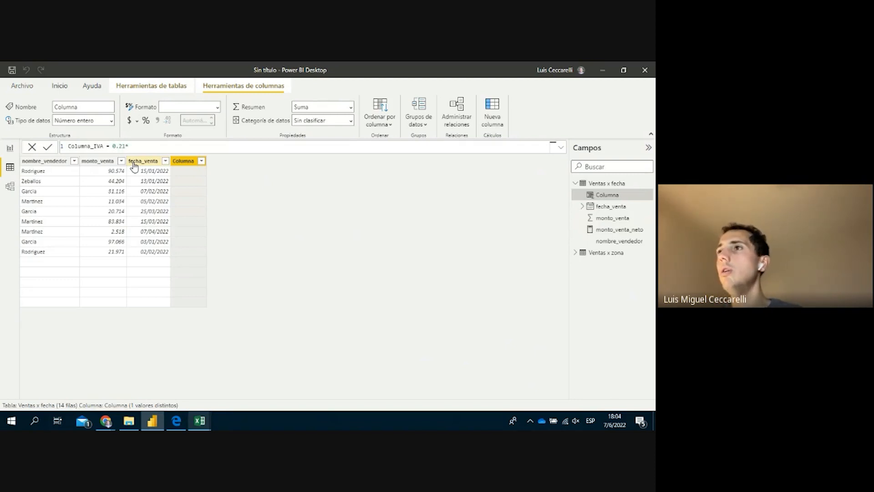
pyautogui.write('onto_venta_neto]')
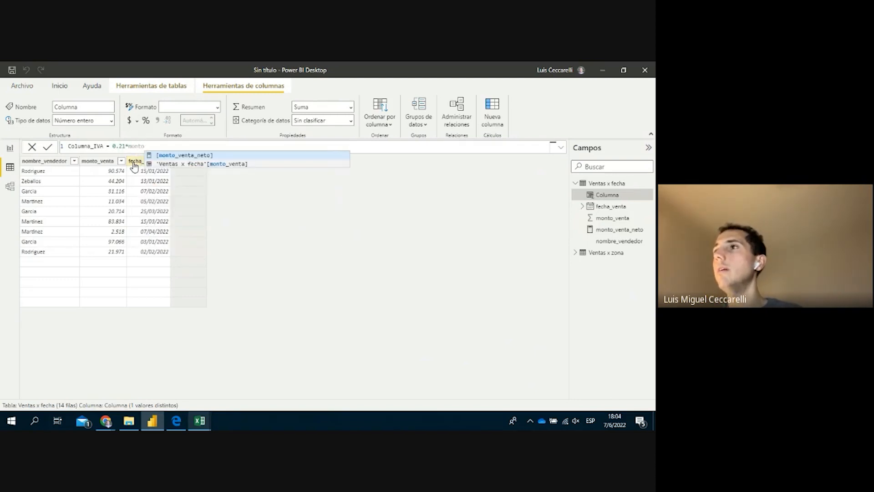
pyautogui.press('Tab')
pyautogui.press('BackSpace')
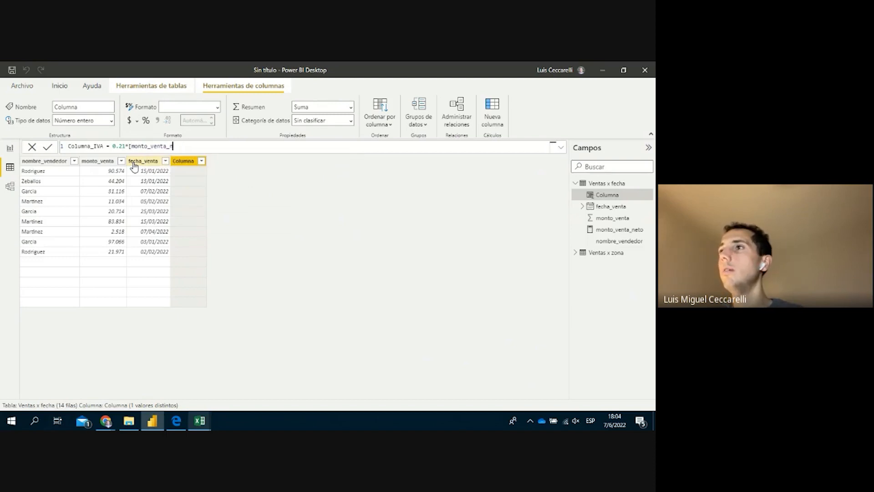
pyautogui.write('a')
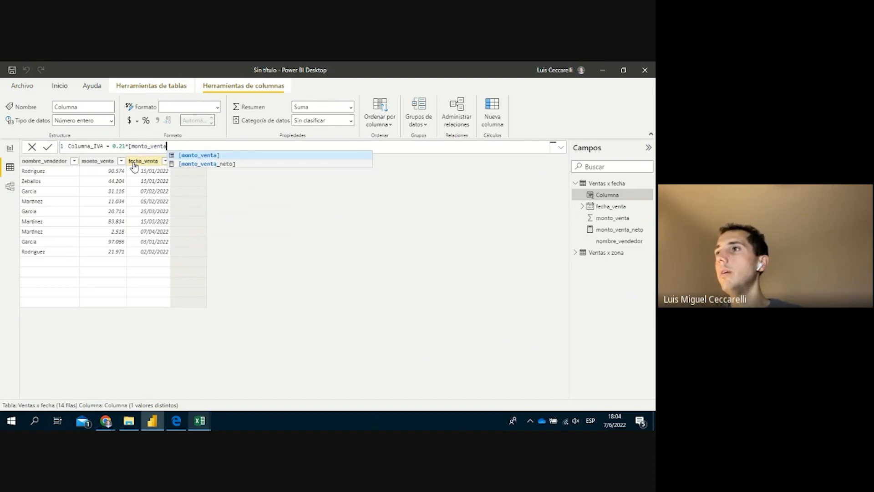
pyautogui.write(']')
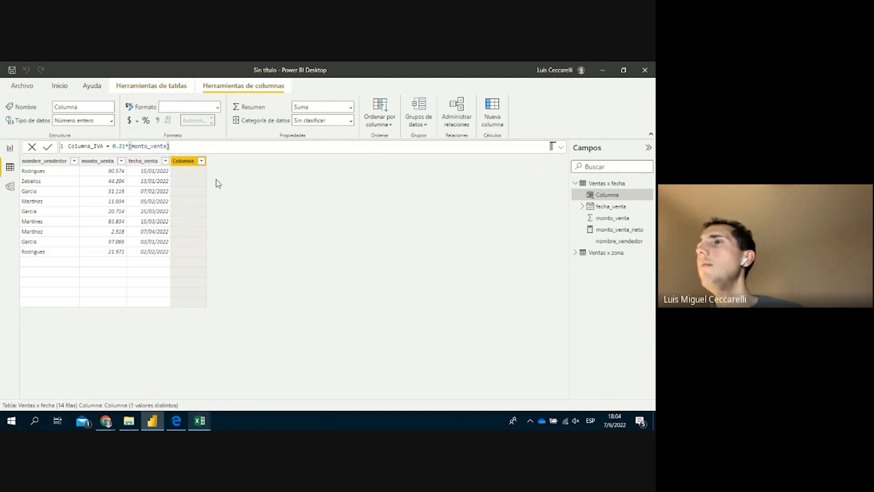
pyautogui.press('Return')
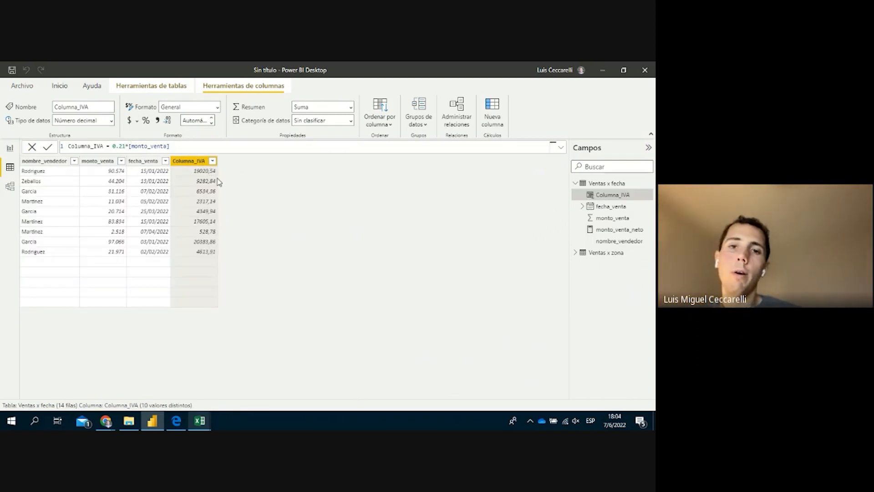
pyautogui.click(10, 147)
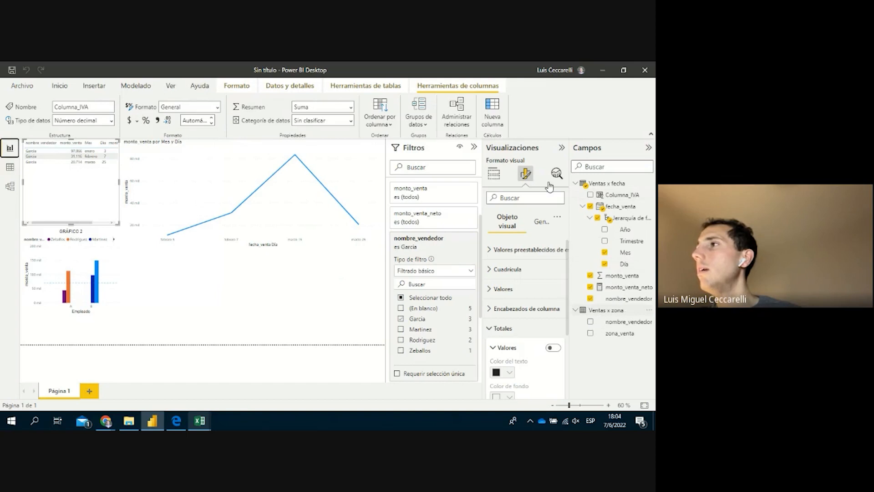
# Clear the seller filter and add Columna_IVA as the table's last column
pyautogui.click(504, 215)
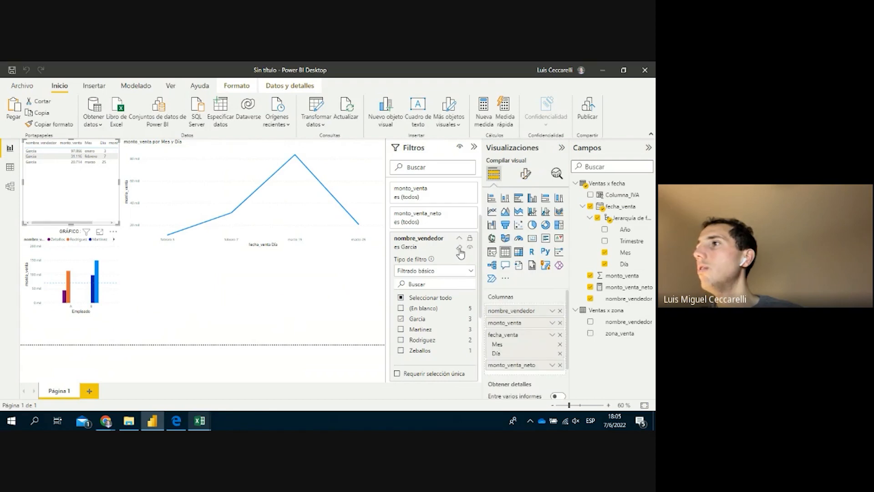
pyautogui.click(459, 247)
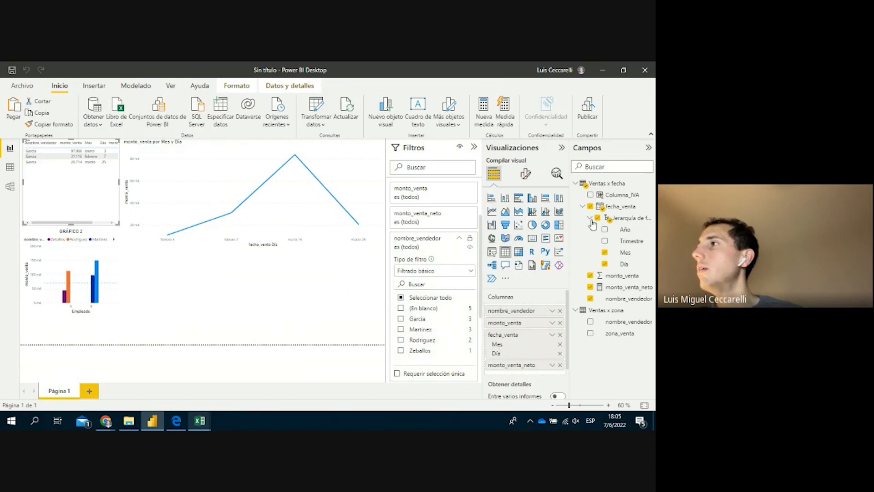
pyautogui.moveTo(619, 199); pyautogui.dragTo(539, 371)
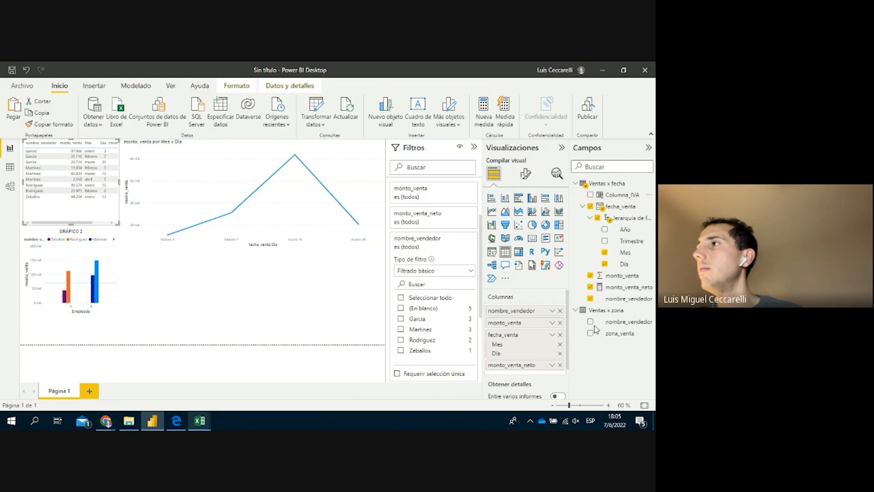
pyautogui.moveTo(616, 195); pyautogui.dragTo(542, 372)
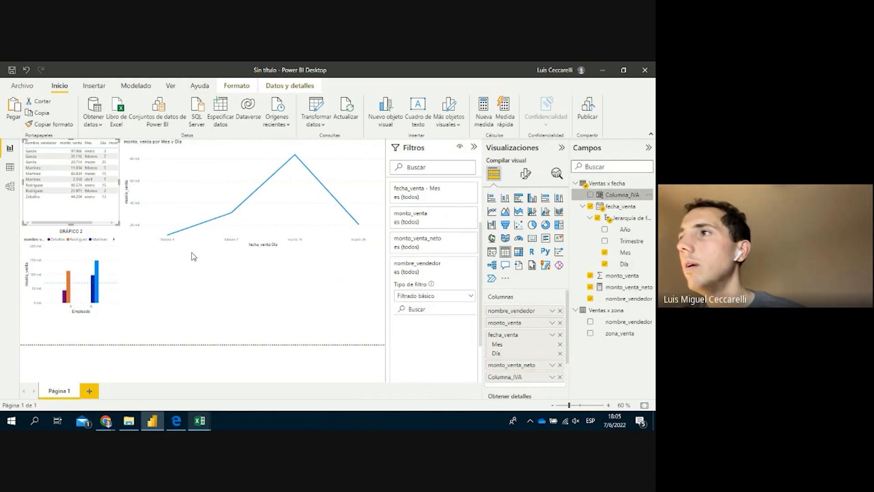
# Move the line chart to the bottom of the page and widen the sales table
pyautogui.click(143, 245)
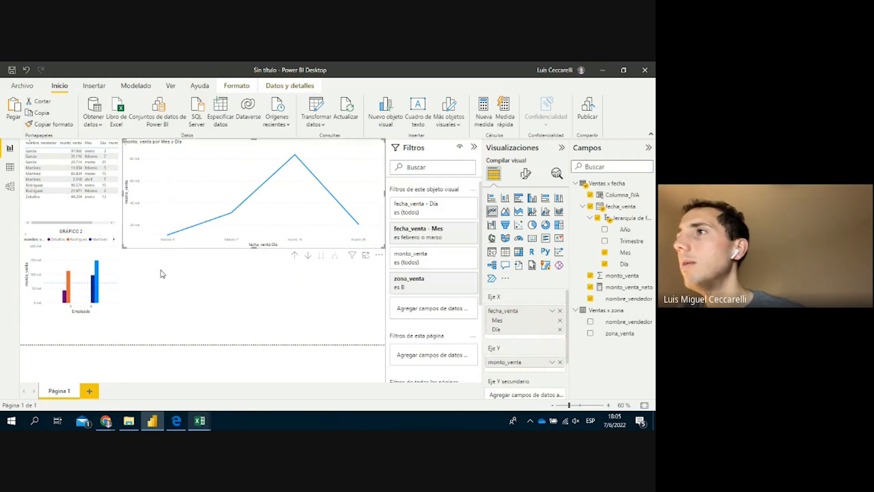
pyautogui.moveTo(175, 335); pyautogui.dragTo(188, 345)
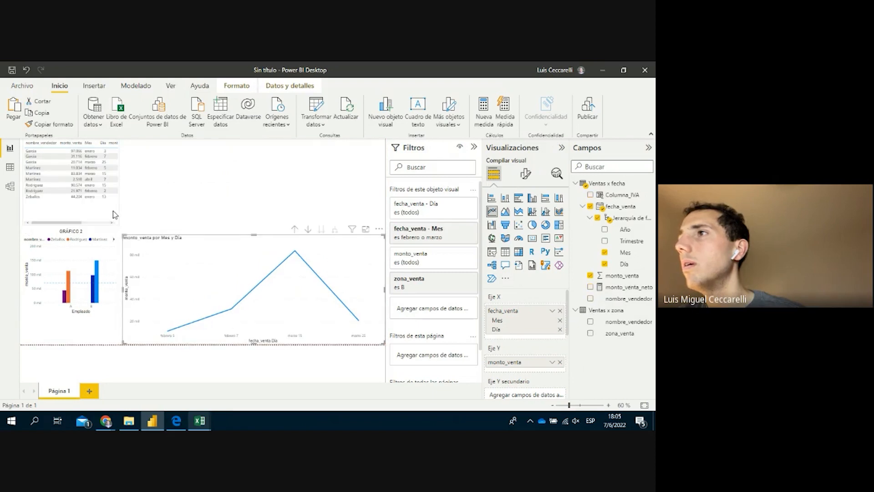
pyautogui.click(121, 185)
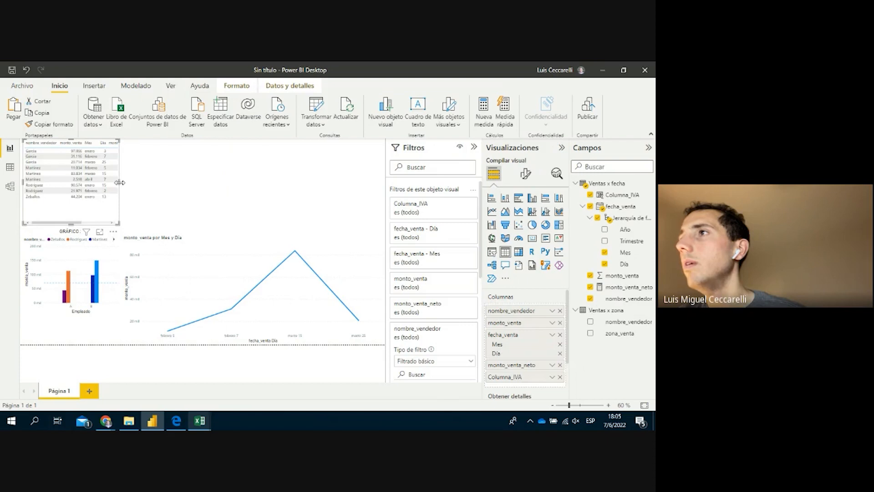
pyautogui.moveTo(234, 198); pyautogui.dragTo(386, 198)
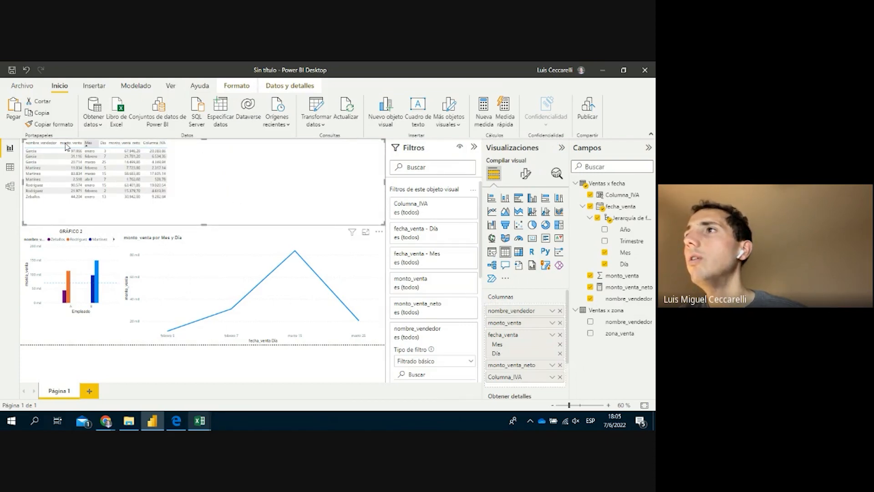
# Move monto_venta after the date fields in Columnas and sort the table by Día, then Mes
pyautogui.moveTo(523, 325); pyautogui.dragTo(527, 365)
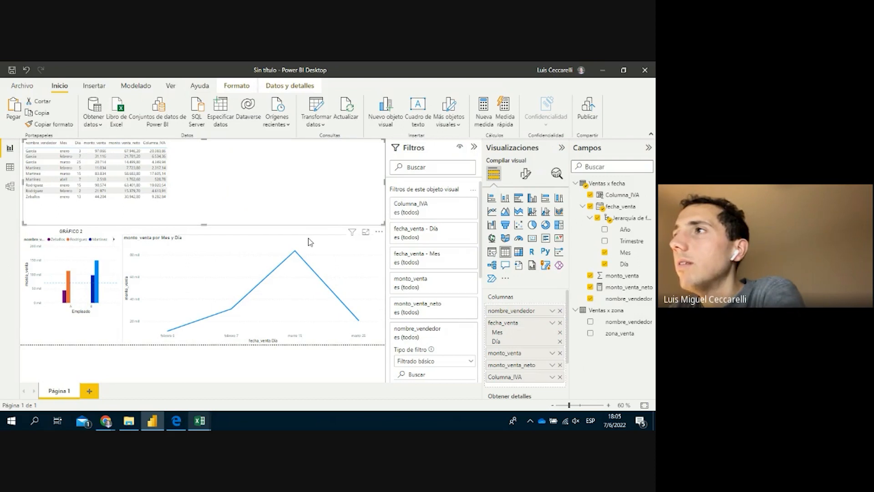
pyautogui.click(78, 144)
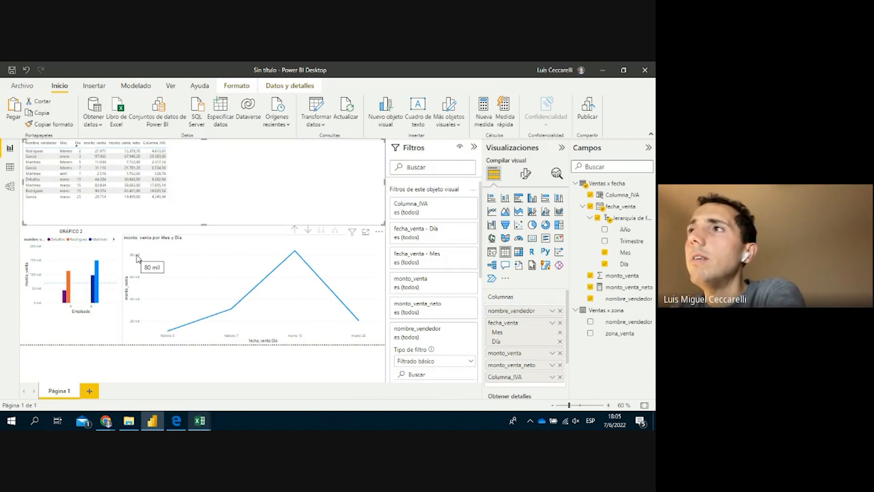
pyautogui.click(63, 142)
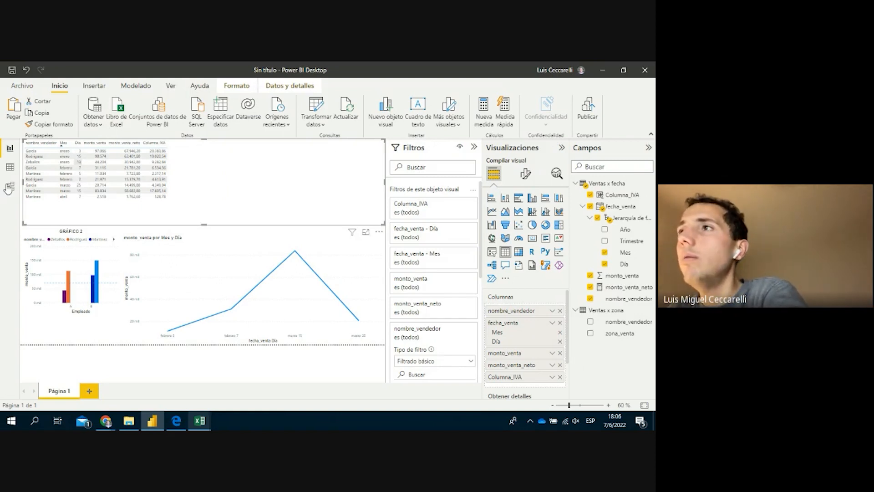
# Glance at the sales data, then open the line chart's extra options on the report
pyautogui.click(10, 169)
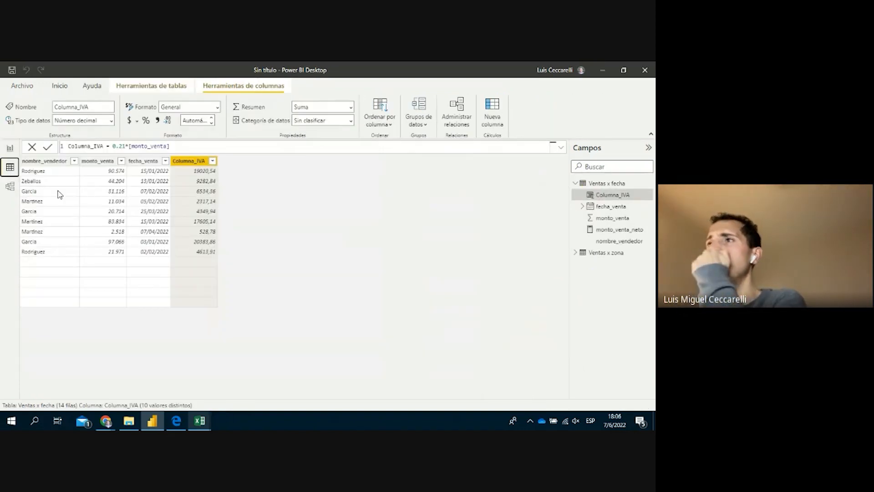
pyautogui.click(10, 148)
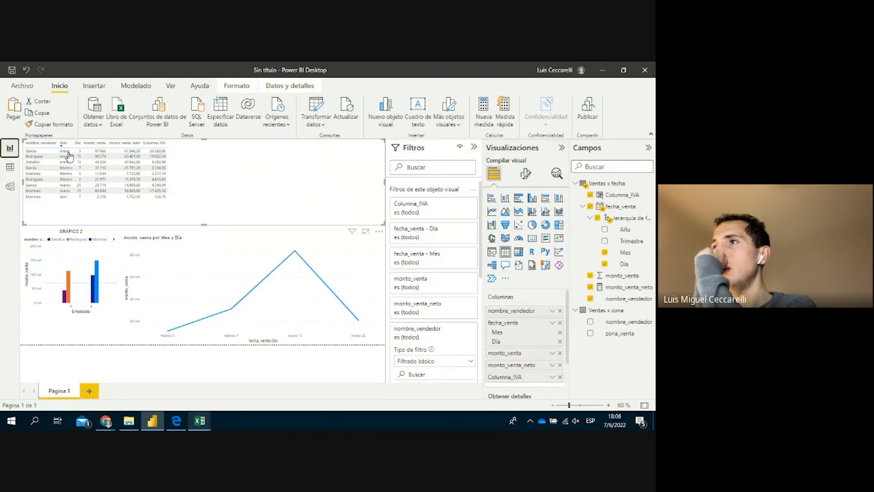
pyautogui.click(380, 232)
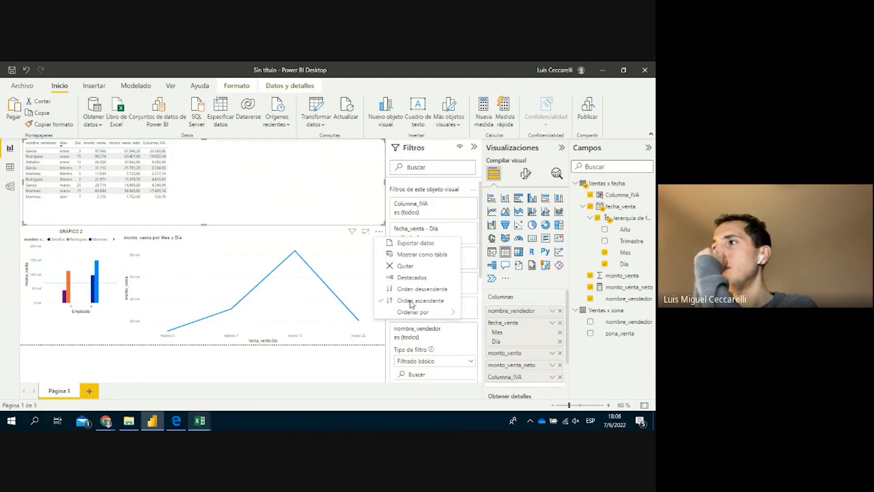
pyautogui.moveTo(422, 317)
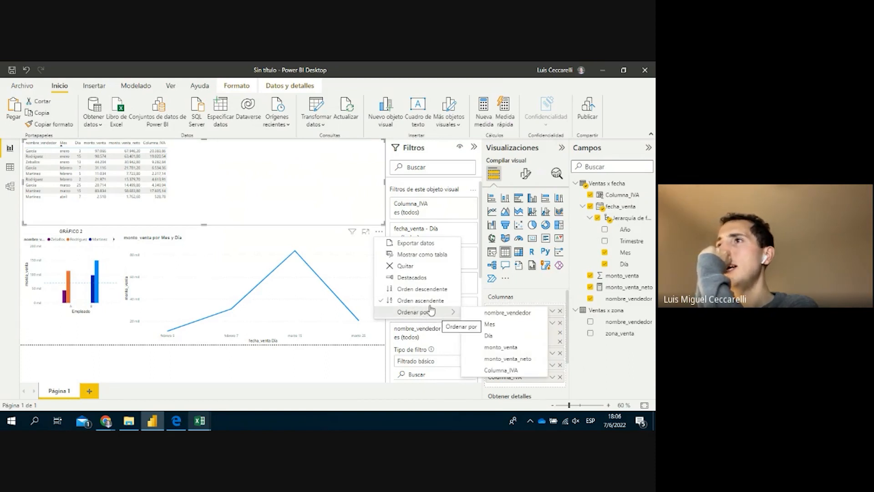
# Sort the Ventas x fecha data ascending by fecha_venta and return to the report page
pyautogui.click(11, 173)
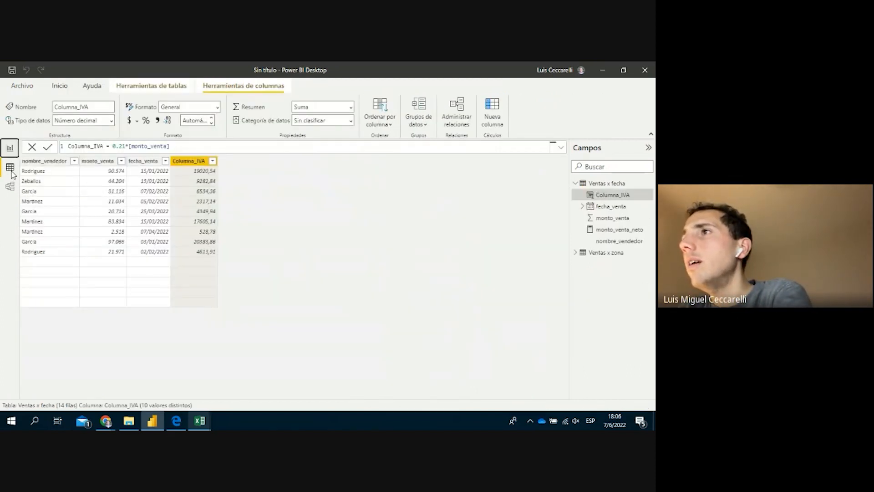
pyautogui.click(165, 162)
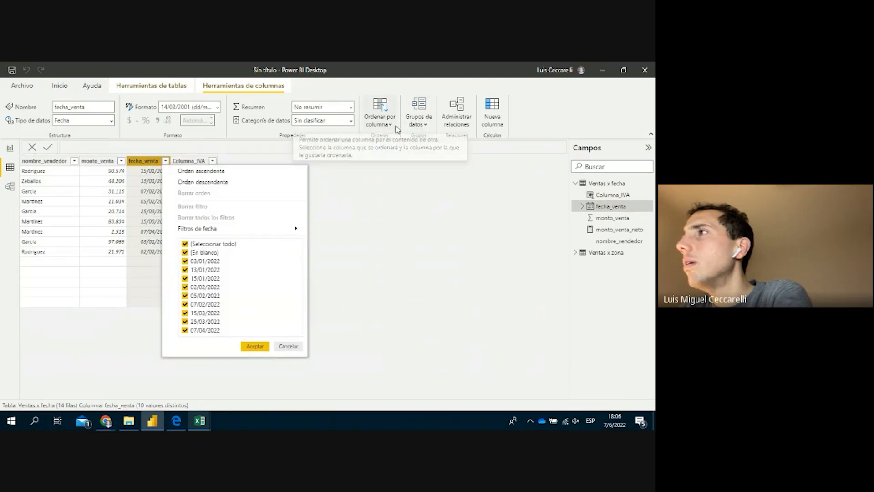
pyautogui.click(260, 176)
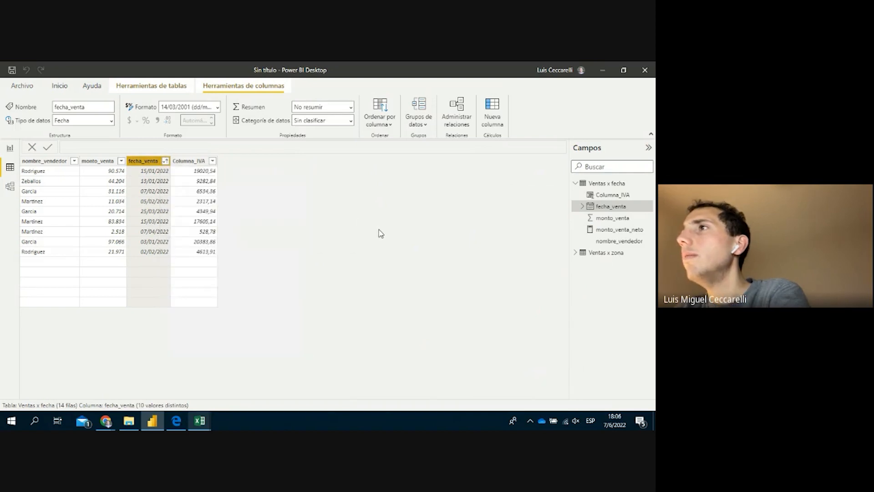
pyautogui.click(10, 149)
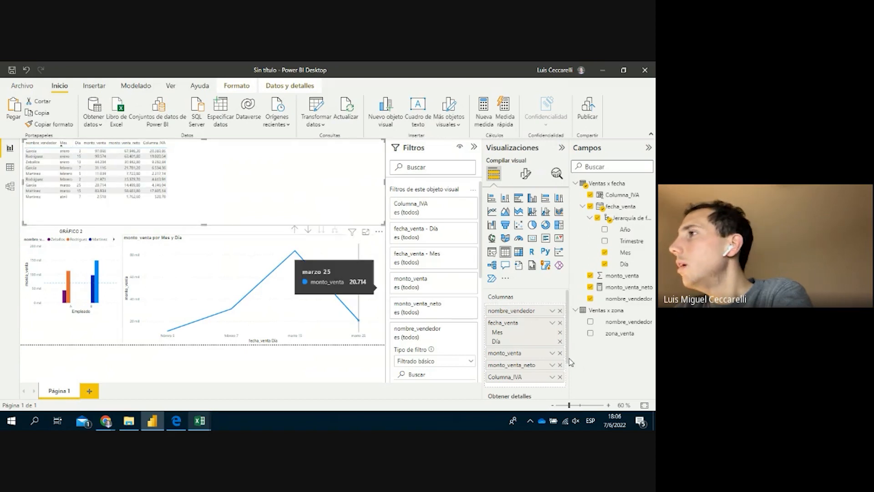
# Swap the table's fecha_venta Jerarquía de fechas for plain fecha_venta dates and sort ascending by date
pyautogui.click(552, 323)
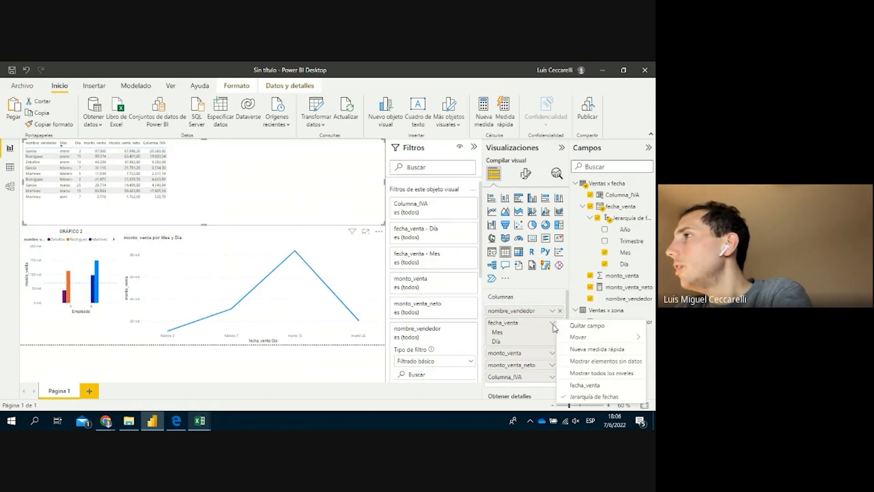
pyautogui.click(576, 385)
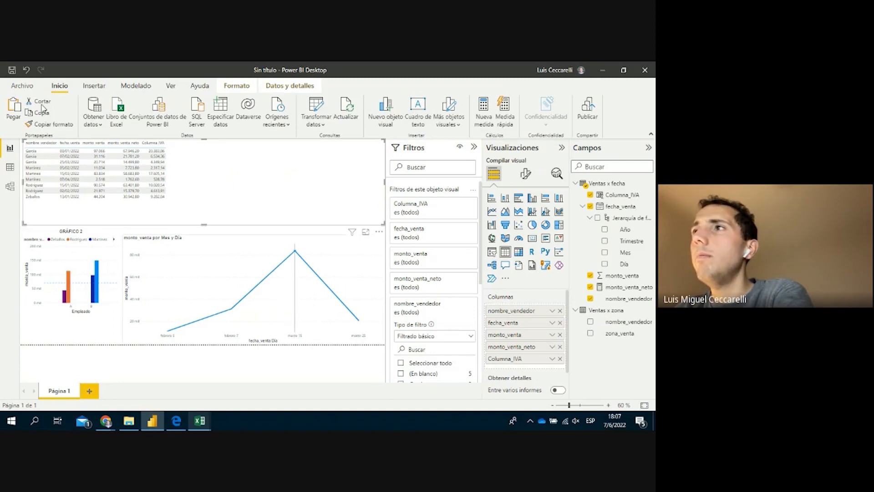
pyautogui.click(71, 144)
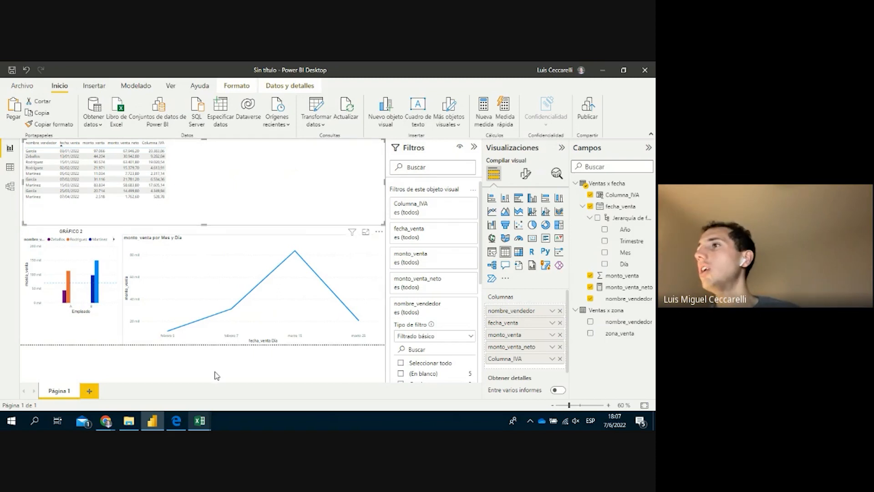
# Export the report page from File > Export to PDF, producing Sin título.pdf
pyautogui.click(20, 86)
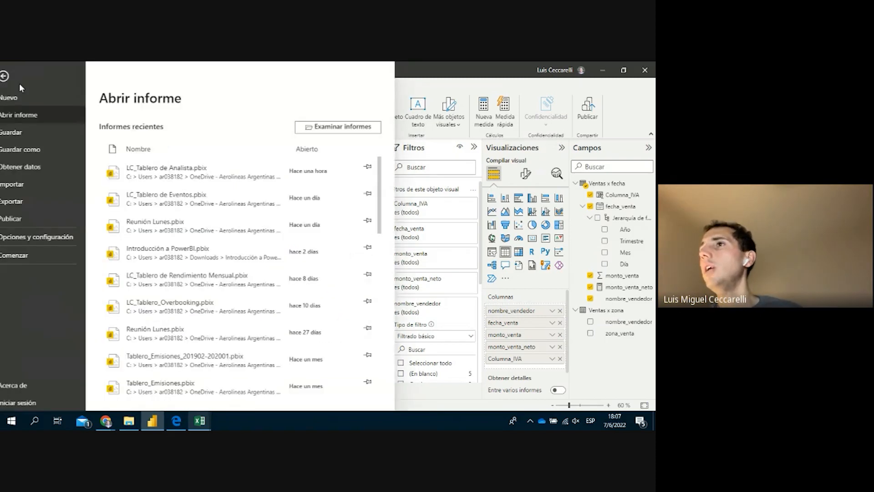
pyautogui.click(32, 203)
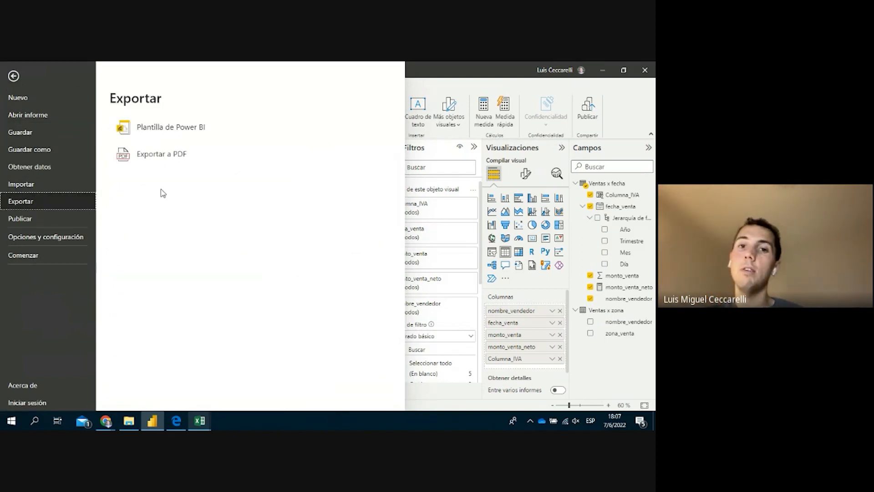
pyautogui.click(162, 154)
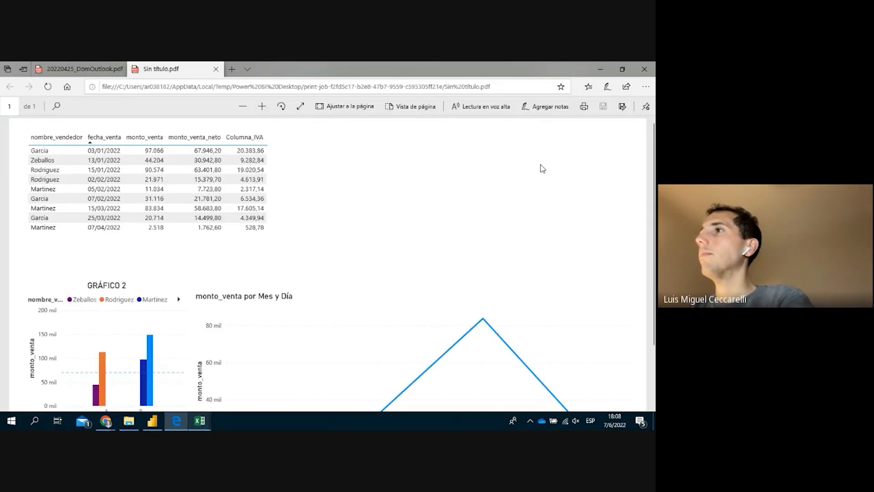
# Zoom out and back in on the exported sales report PDF to review the page
pyautogui.click(242, 106)
pyautogui.click(244, 107)
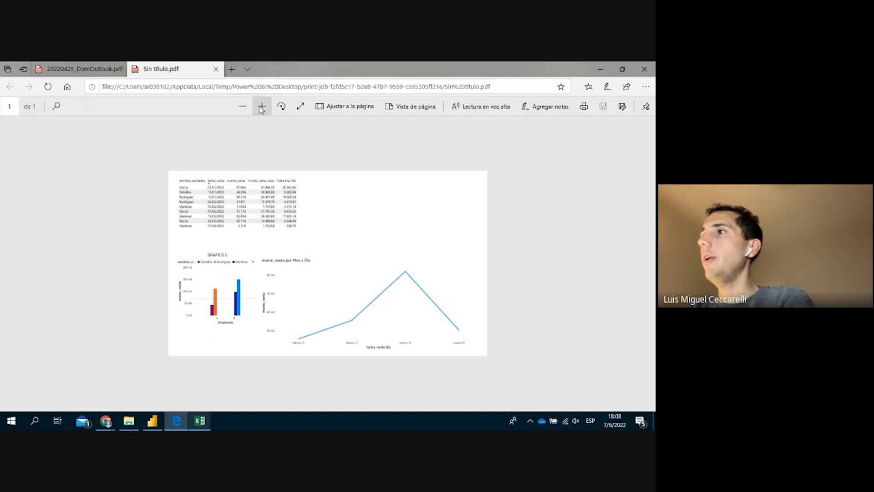
pyautogui.click(262, 107)
pyautogui.click(262, 107)
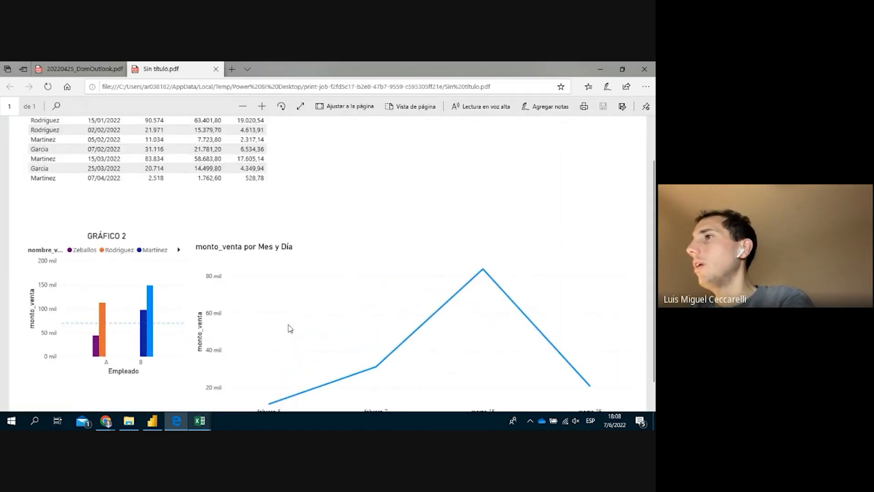
pyautogui.scroll(1, 289, 282)
pyautogui.scroll(-2, 410, 237)
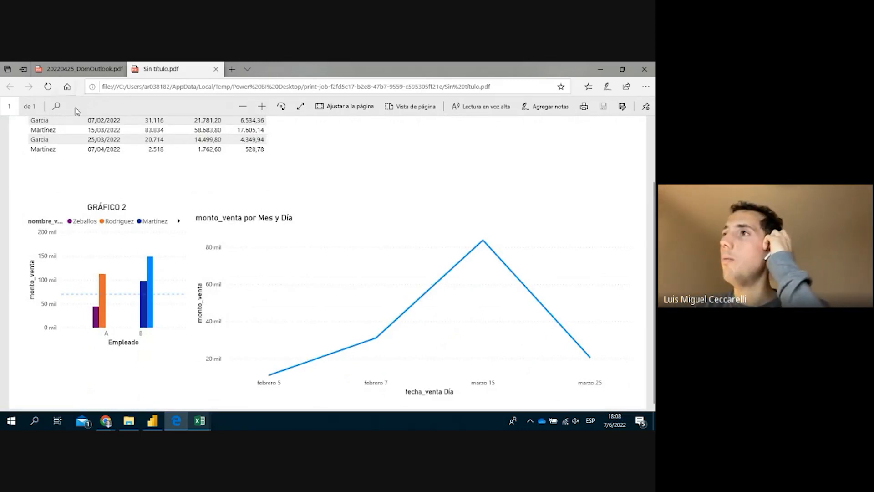
# Browse the 20220425_DomOutlook.pdf pages, then close Edge with all its PDF tabs
pyautogui.click(77, 69)
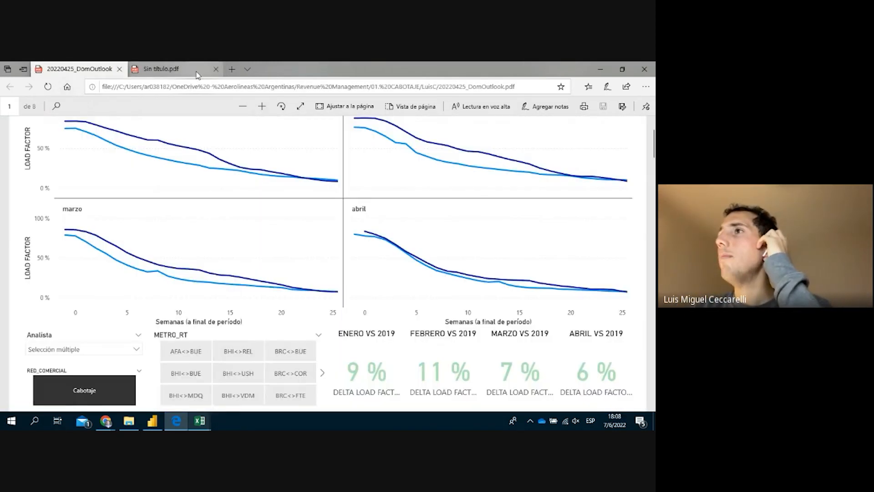
pyautogui.click(245, 109)
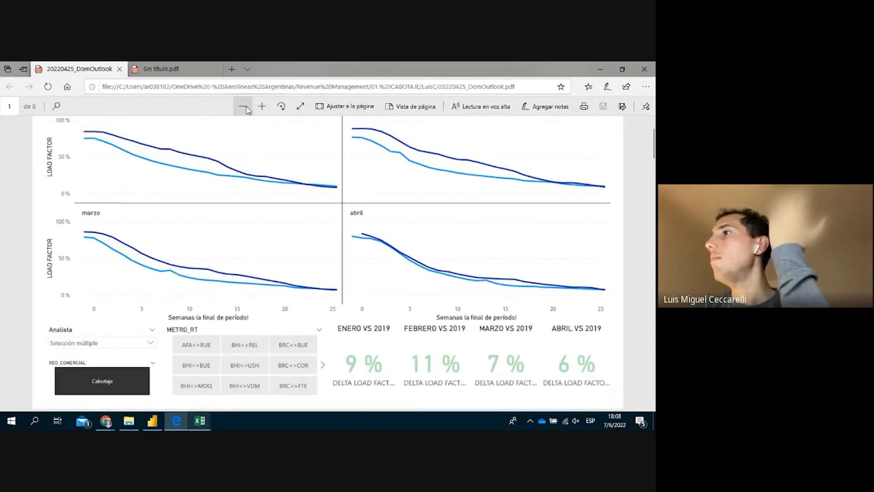
pyautogui.click(246, 109)
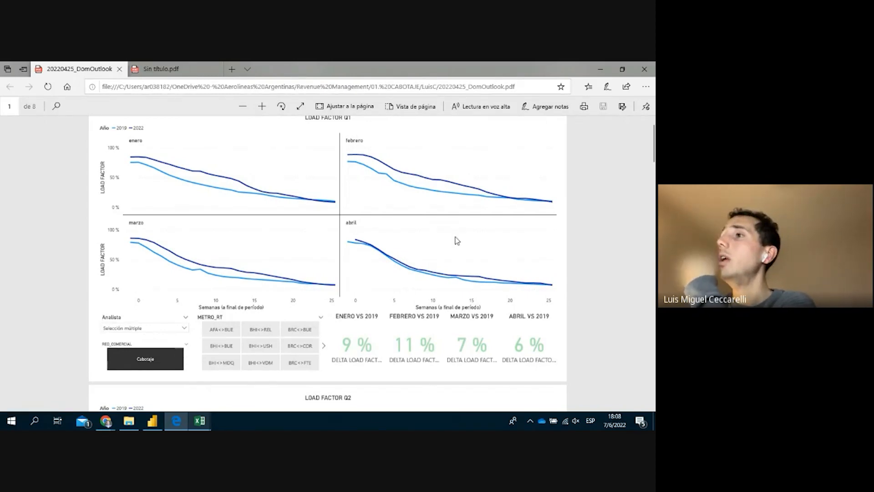
pyautogui.scroll(-10, 547, 345)
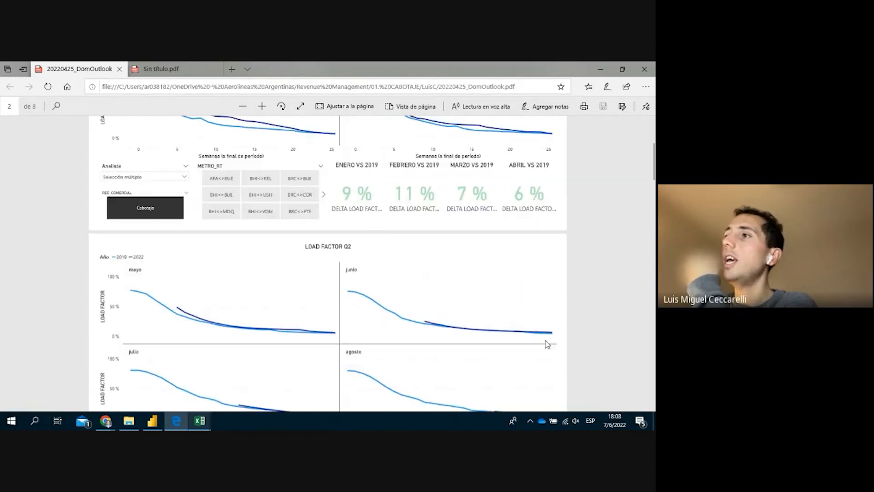
pyautogui.scroll(-6, 547, 345)
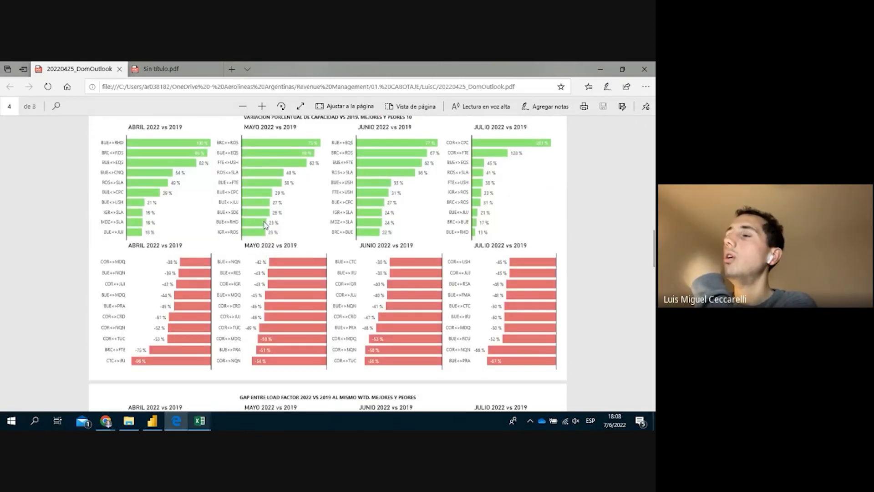
pyautogui.scroll(1, 136, 164)
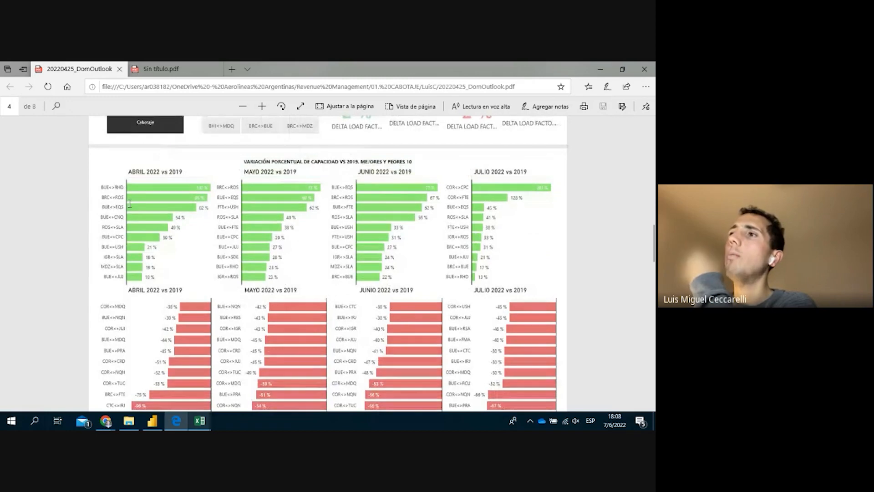
pyautogui.scroll(-3, 328, 243)
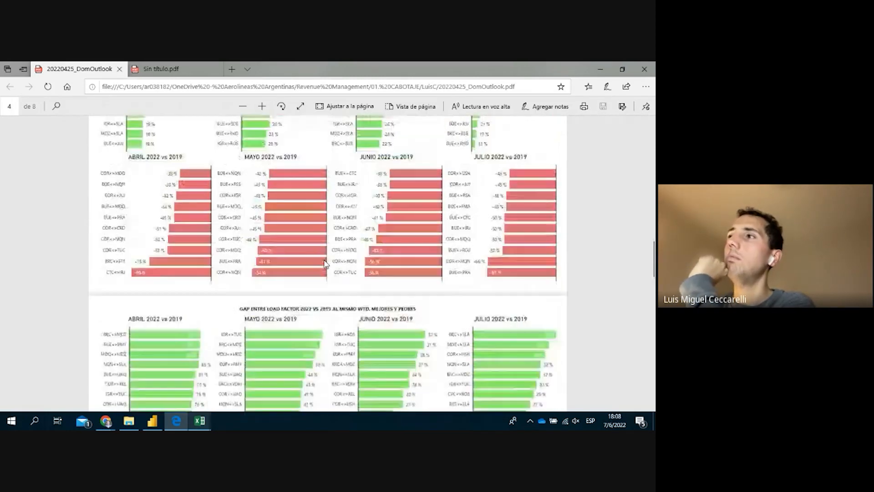
pyautogui.scroll(12, 327, 264)
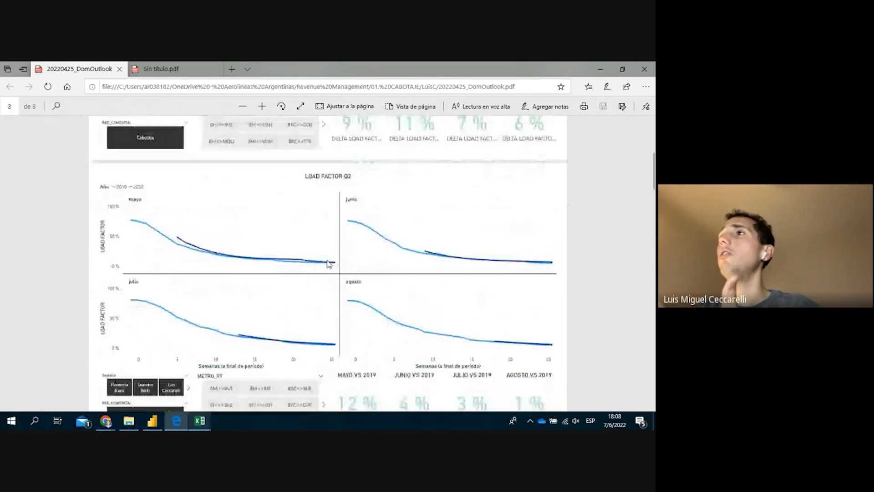
pyautogui.scroll(2, 380, 247)
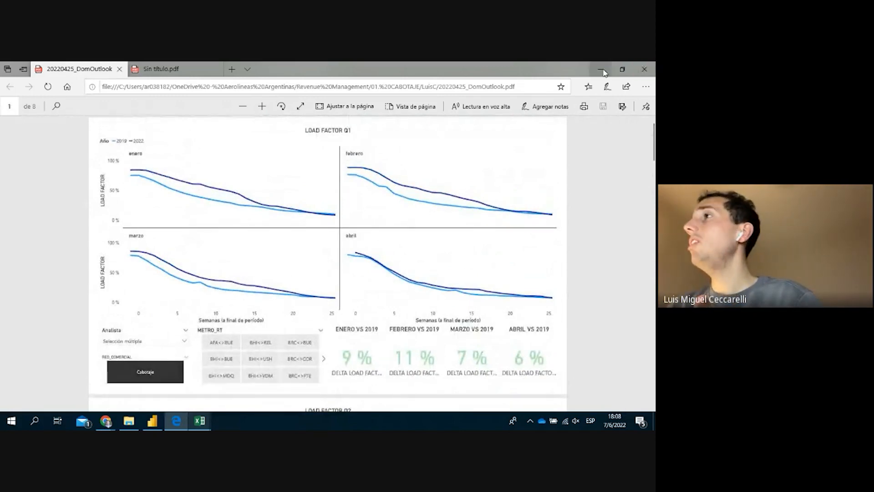
pyautogui.click(644, 69)
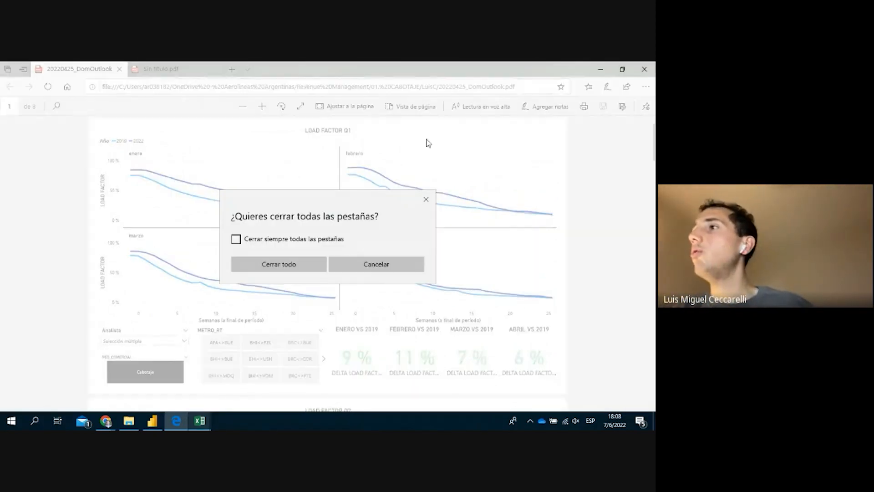
pyautogui.click(302, 265)
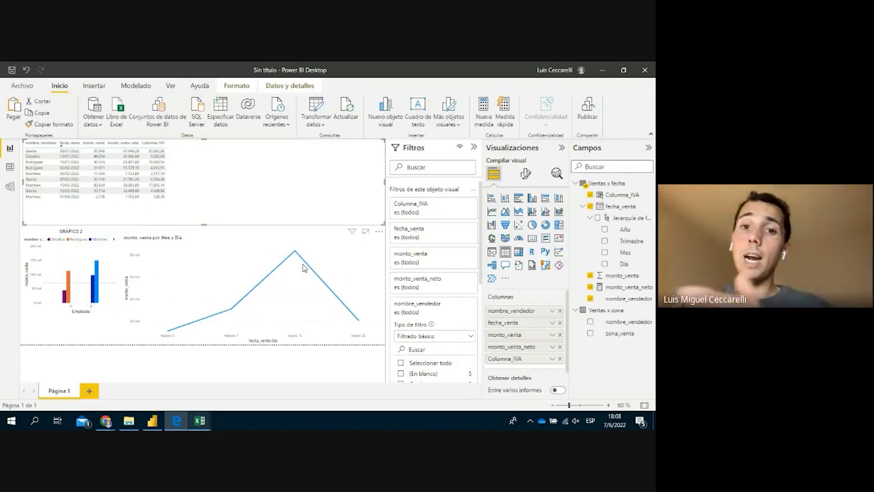
pyautogui.moveTo(304, 268)
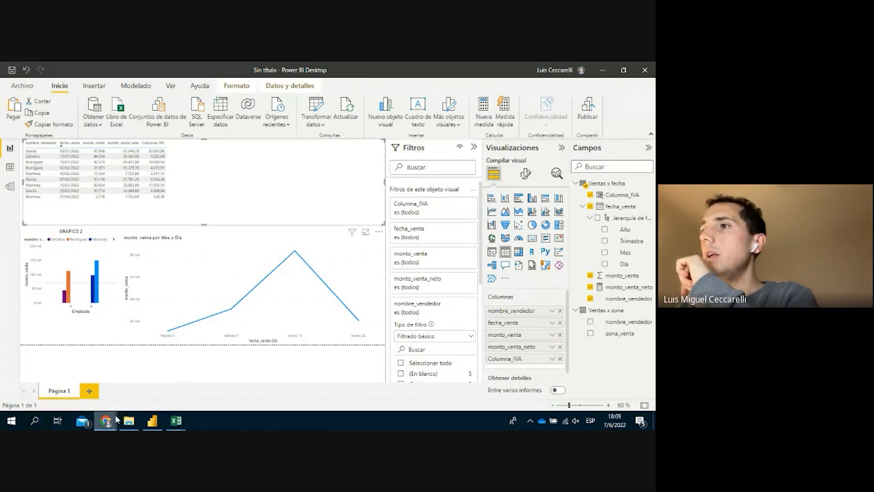
pyautogui.moveTo(116, 420)
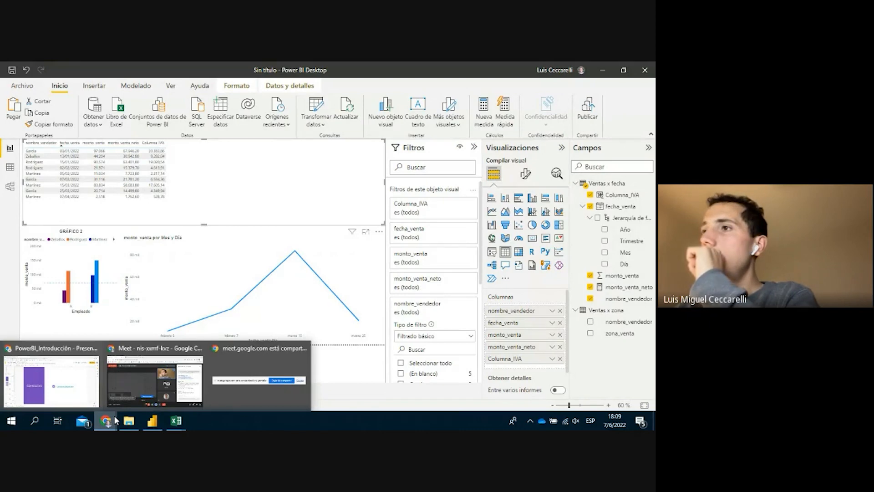
# Post your contact e-mail address in the Google Meet call chat
pyautogui.click(138, 386)
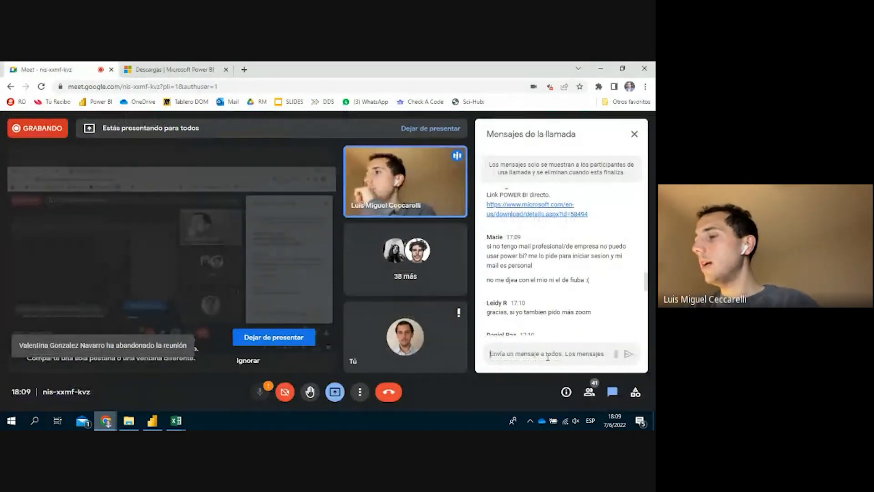
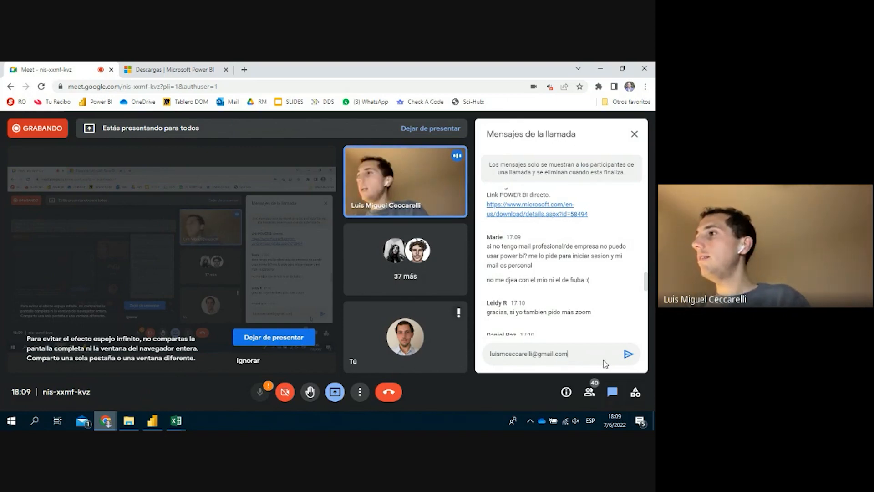
pyautogui.press('Return')
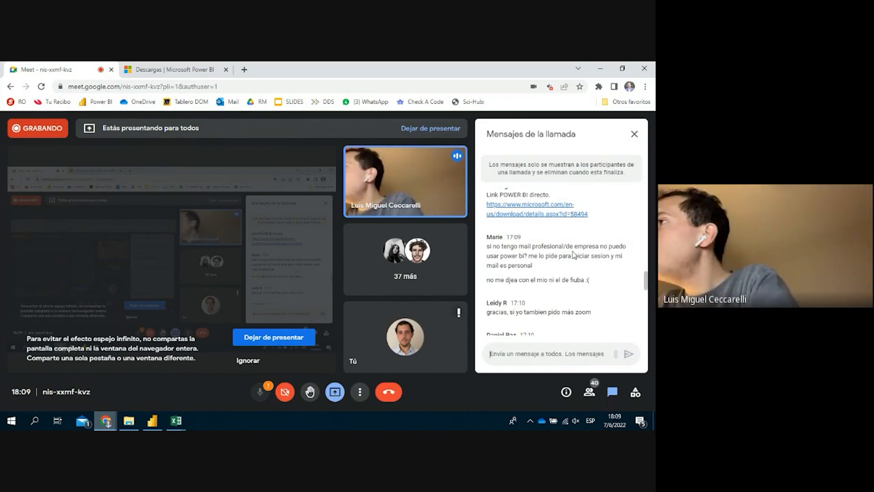
# Dismiss the screen-sharing warning in Google Meet
pyautogui.scroll(-10, 575, 259)
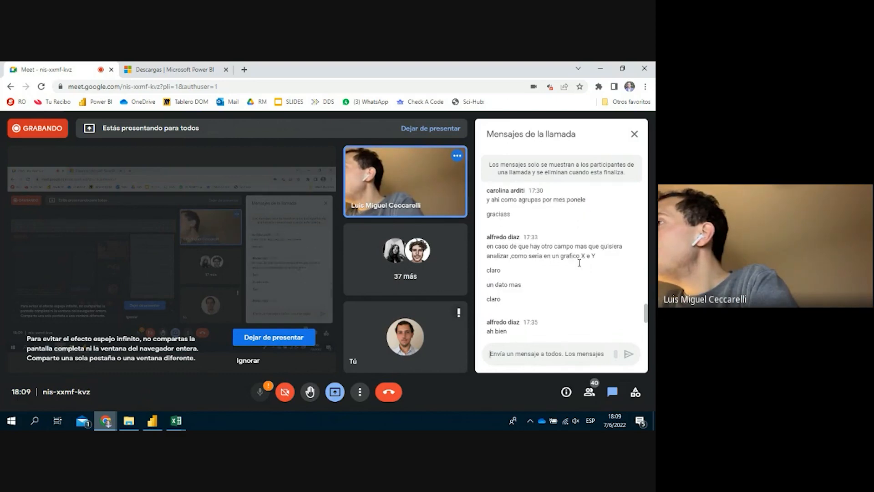
pyautogui.scroll(-5, 579, 263)
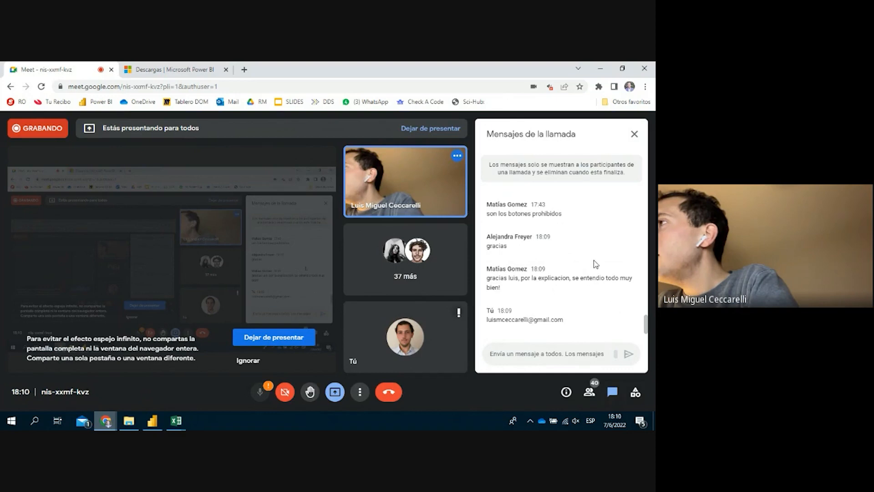
pyautogui.scroll(2, 596, 265)
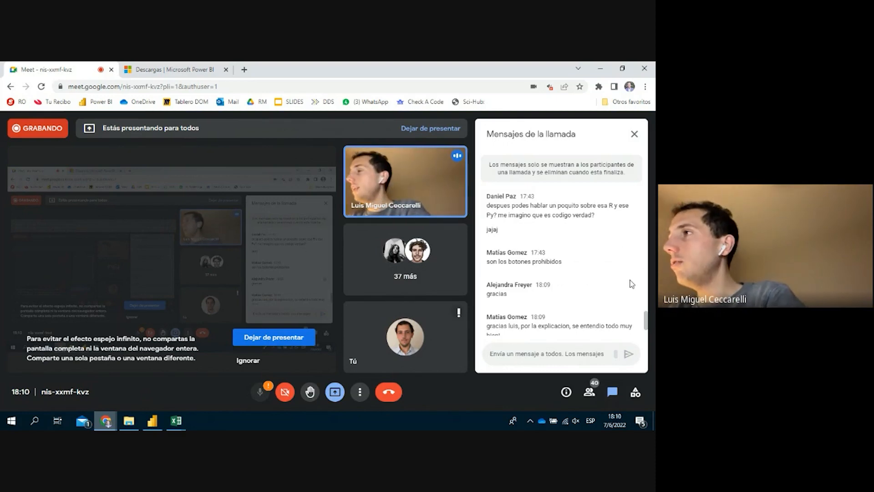
pyautogui.scroll(5, 569, 286)
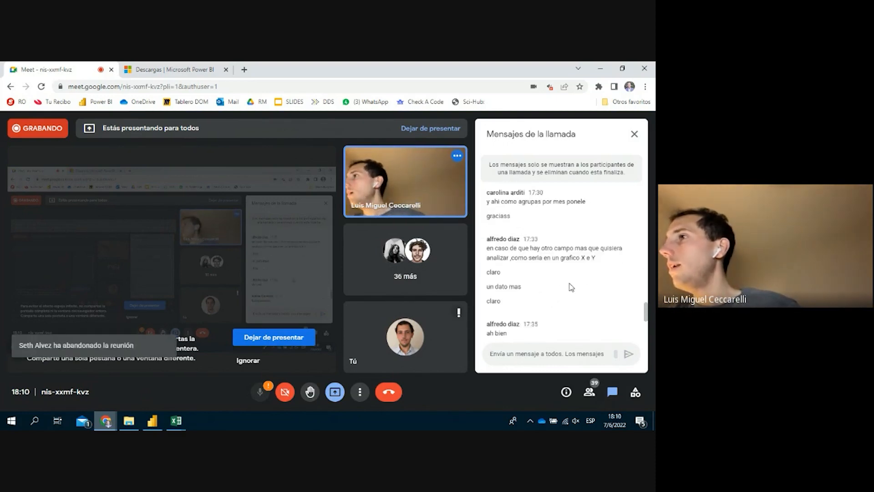
pyautogui.click(236, 361)
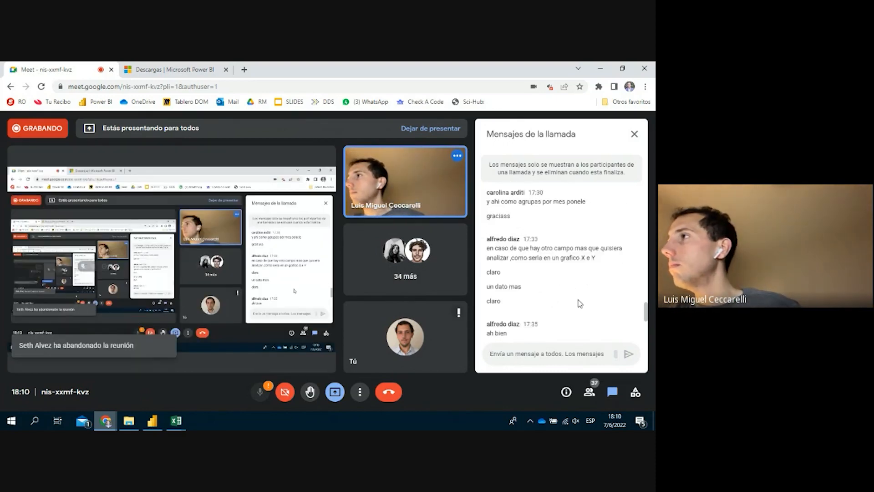
pyautogui.scroll(8, 578, 302)
pyautogui.scroll(1, 578, 302)
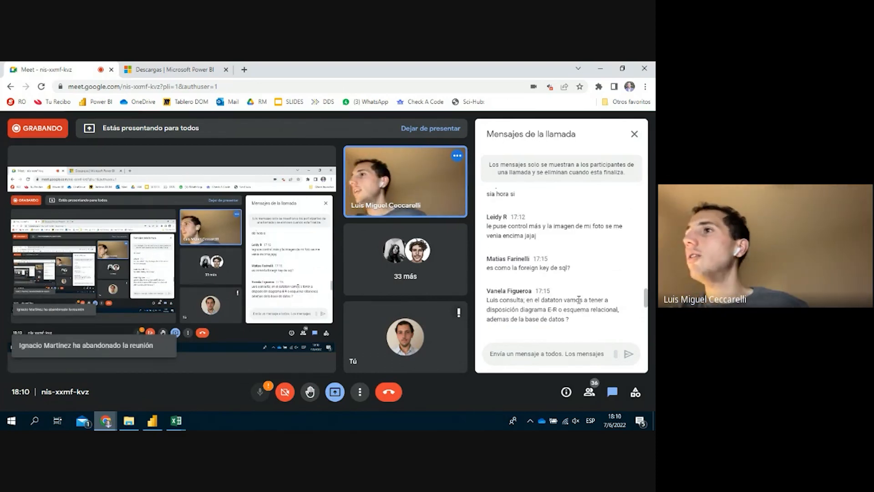
pyautogui.scroll(1, 545, 281)
pyautogui.scroll(5, 545, 281)
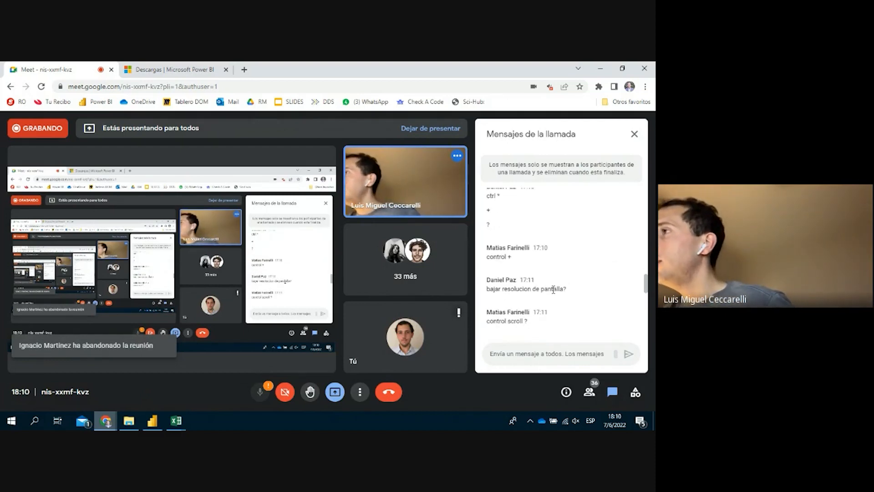
pyautogui.scroll(2, 551, 287)
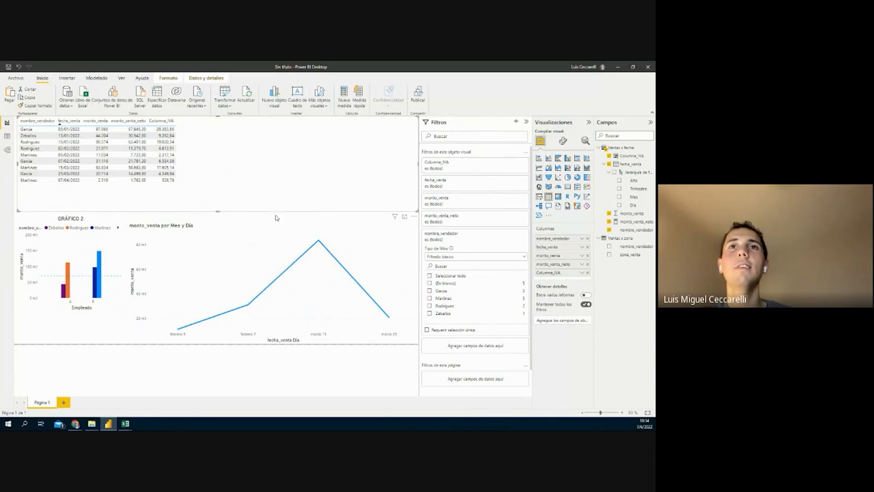
# Narrow the sales table and move it to the top left, clear of the bar and line charts
pyautogui.moveTo(255, 202); pyautogui.dragTo(252, 268)
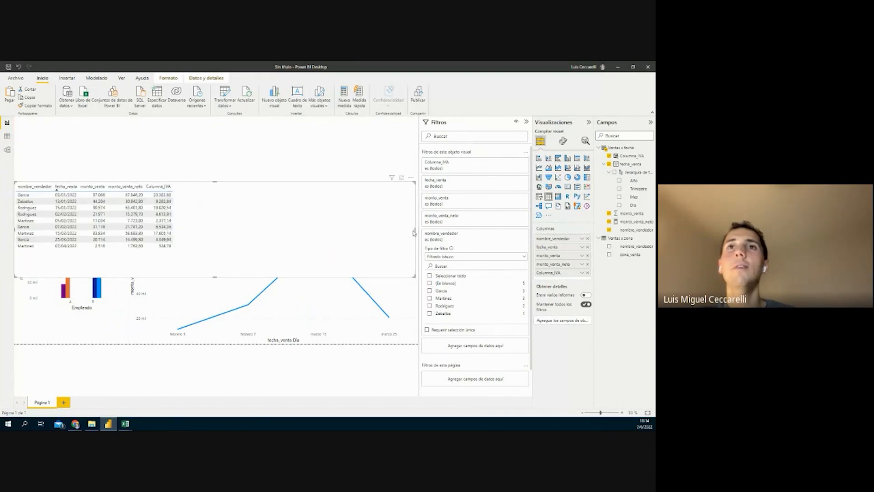
pyautogui.click(414, 233)
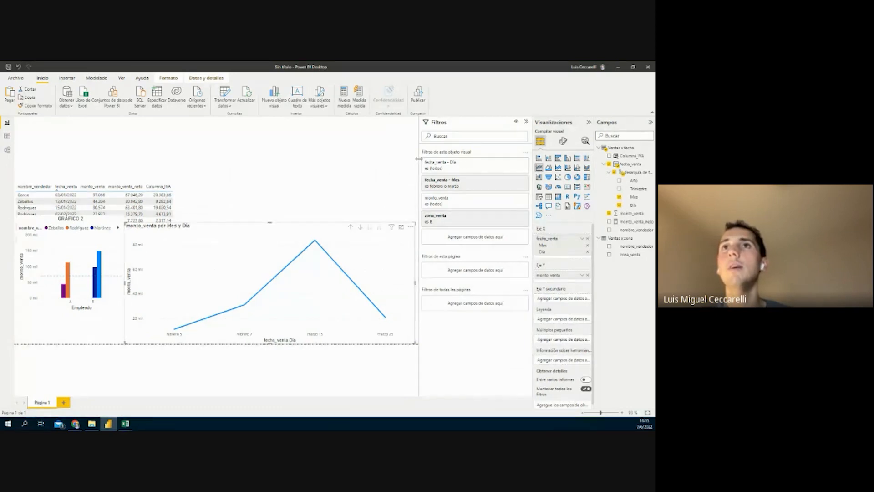
pyautogui.moveTo(419, 158); pyautogui.dragTo(459, 160)
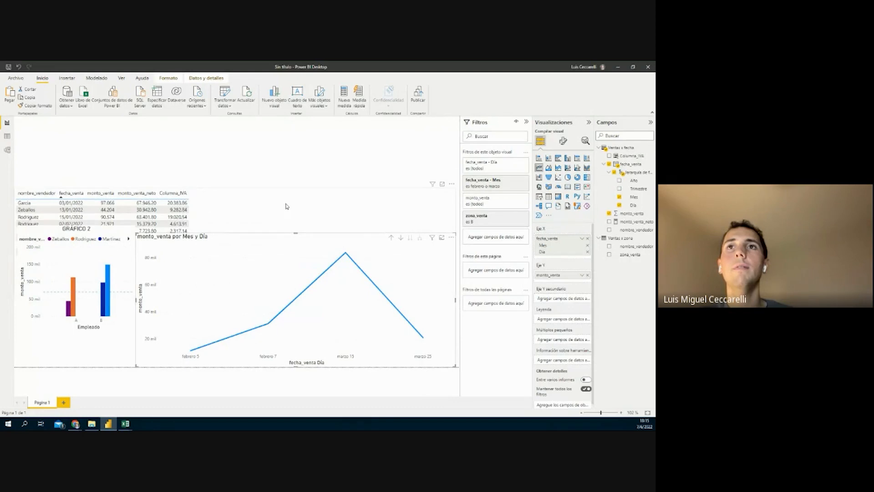
pyautogui.click(444, 221)
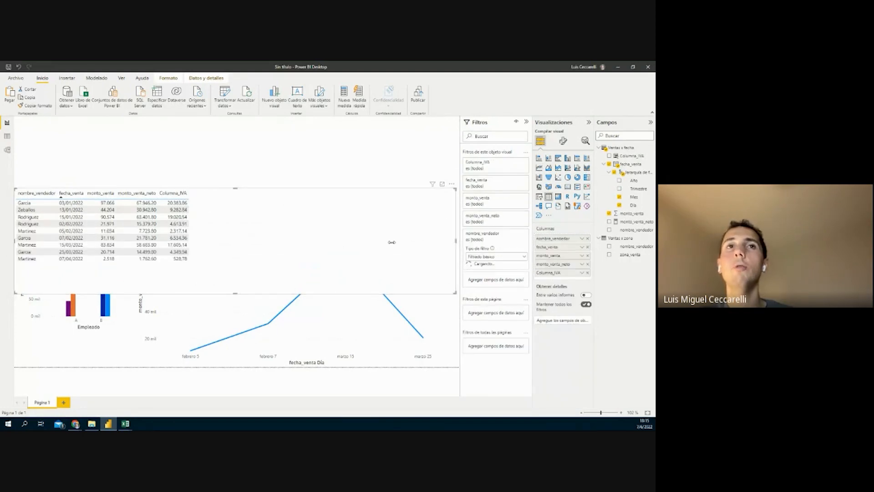
pyautogui.moveTo(308, 238); pyautogui.dragTo(358, 136)
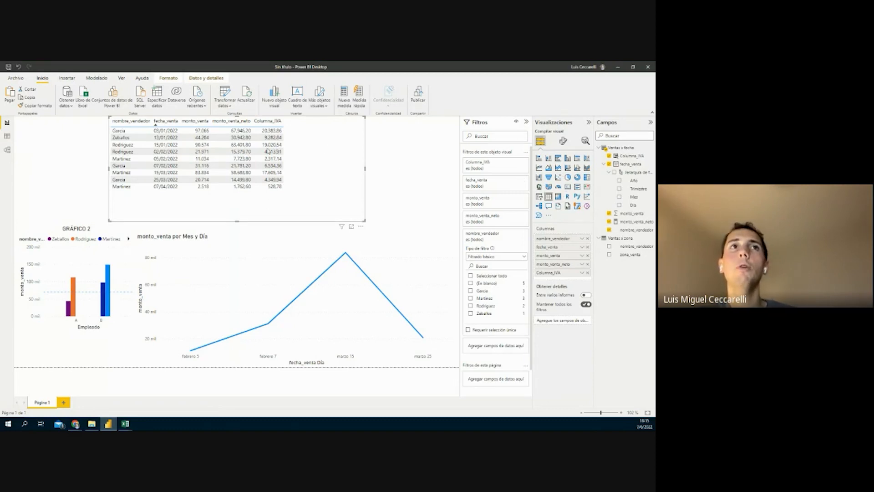
pyautogui.moveTo(269, 151); pyautogui.dragTo(194, 145)
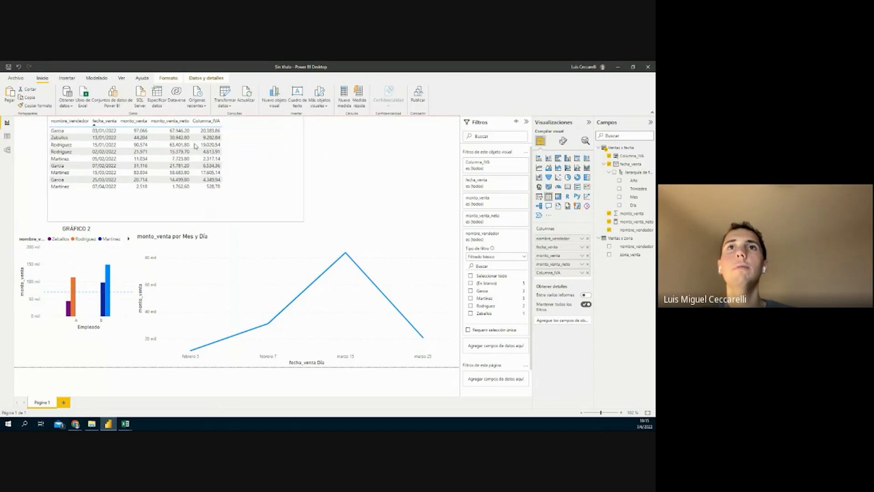
pyautogui.click(364, 179)
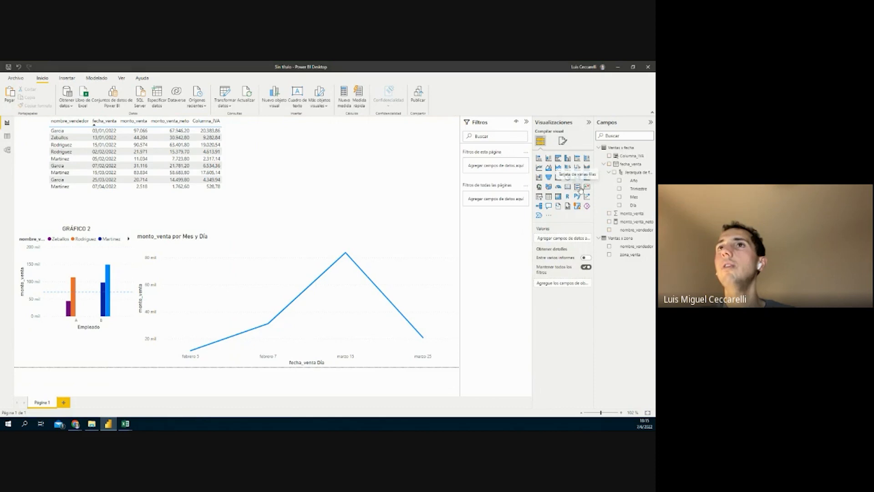
# Add a slicer and fill its field with nombre_vendedor, found by searching 'vende'
pyautogui.click(539, 199)
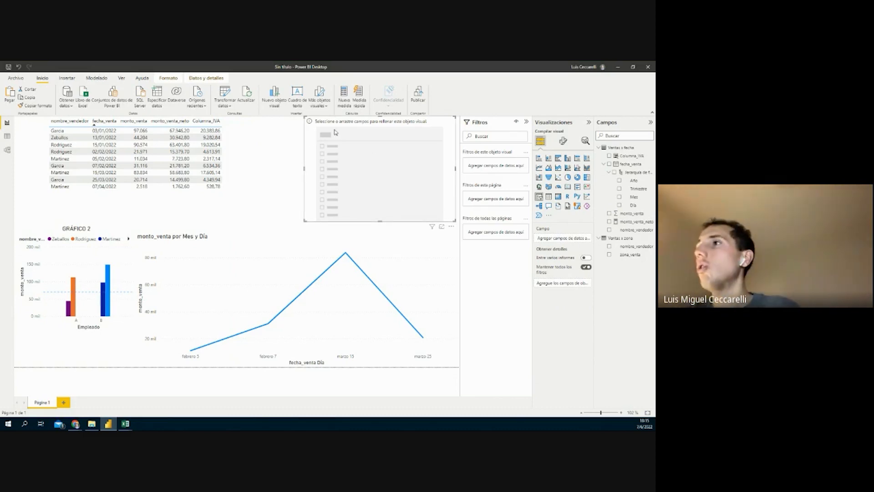
pyautogui.click(640, 137)
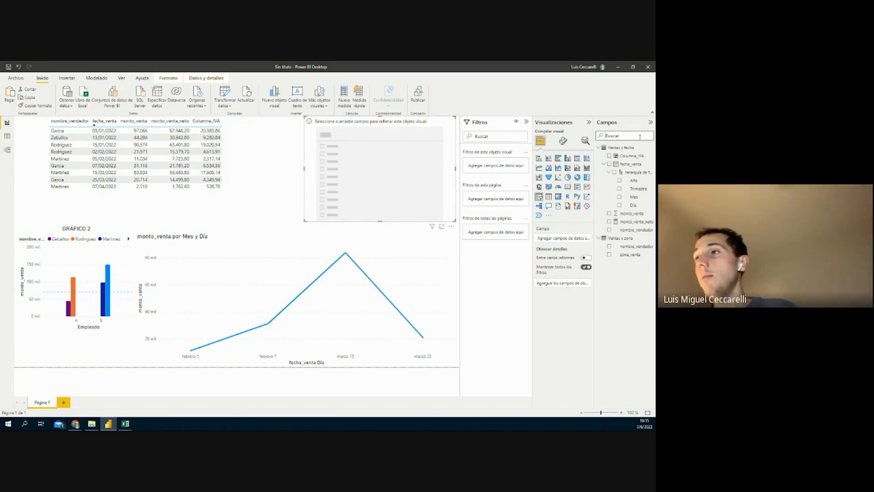
pyautogui.write('vende')
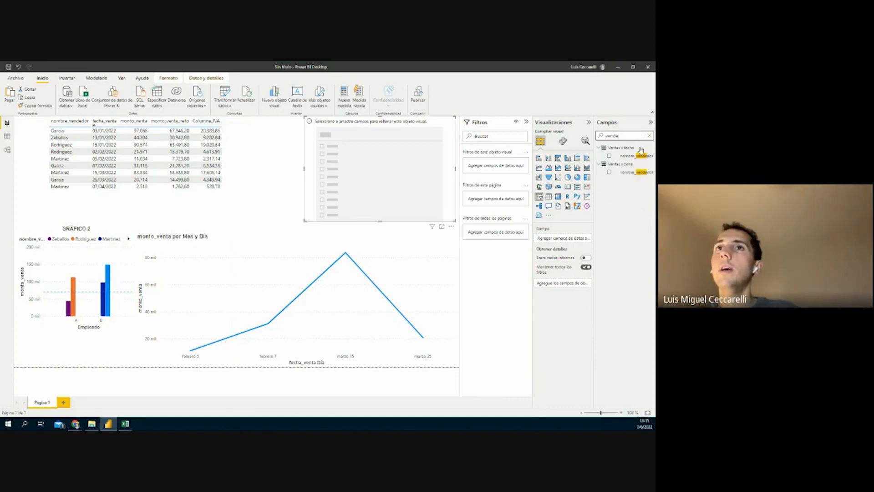
pyautogui.moveTo(638, 158); pyautogui.dragTo(573, 239)
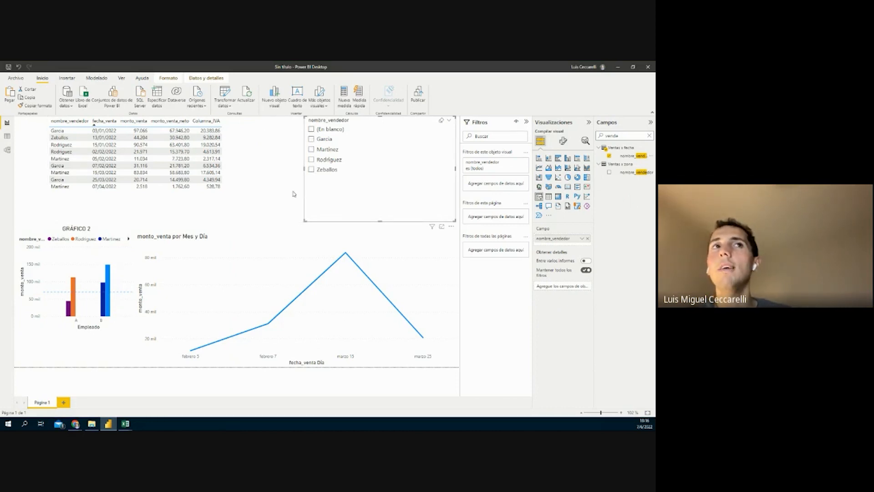
# Exclude (En blanco) in the slicer's nombre_vendedor visual-level filter
pyautogui.click(7, 137)
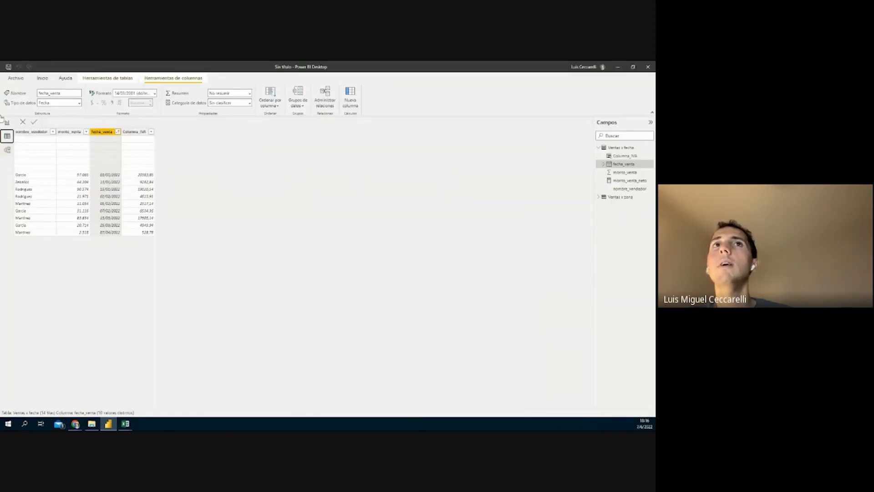
pyautogui.click(7, 123)
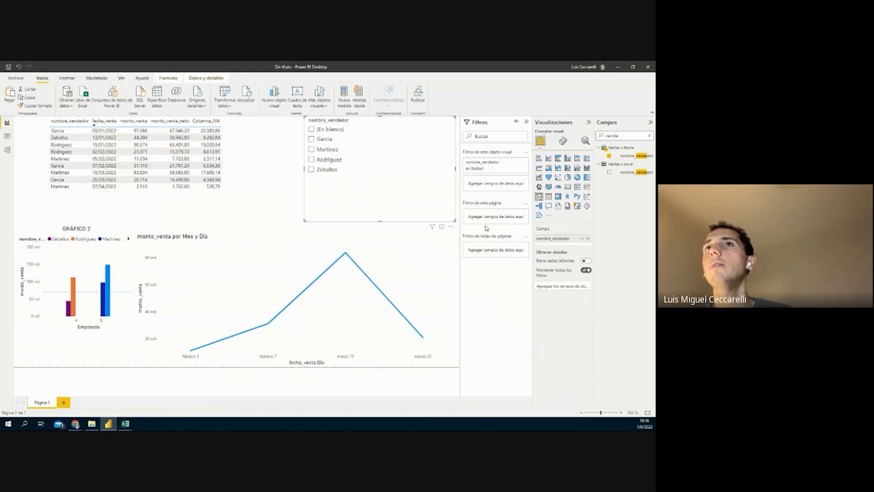
pyautogui.click(514, 164)
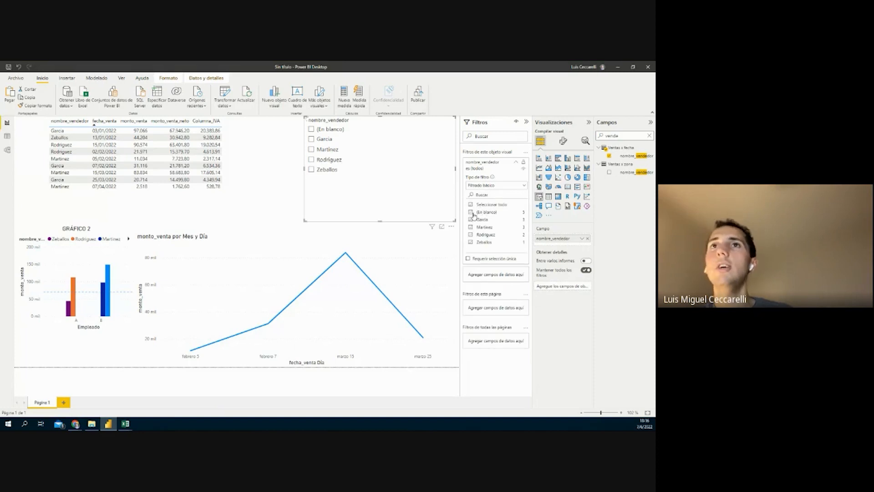
pyautogui.click(472, 213)
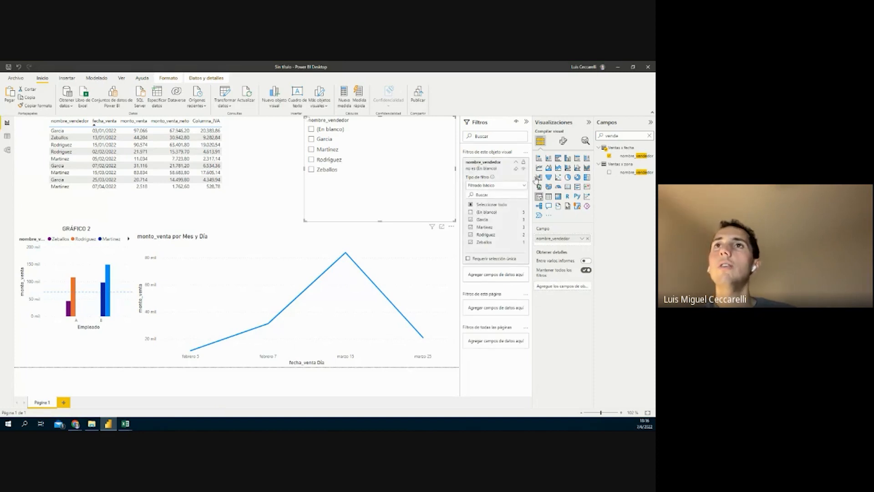
pyautogui.click(516, 163)
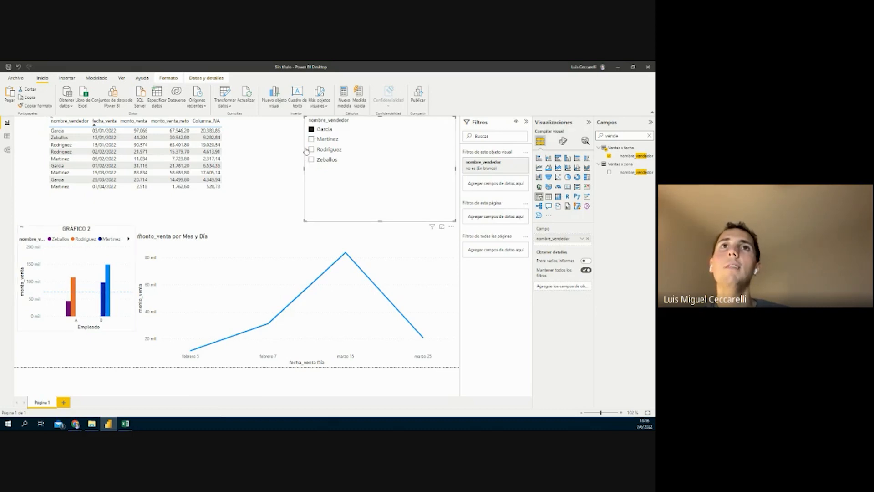
# Test filtering by the first and second sellers, clear the selection, and reselect the slicer
pyautogui.click(311, 130)
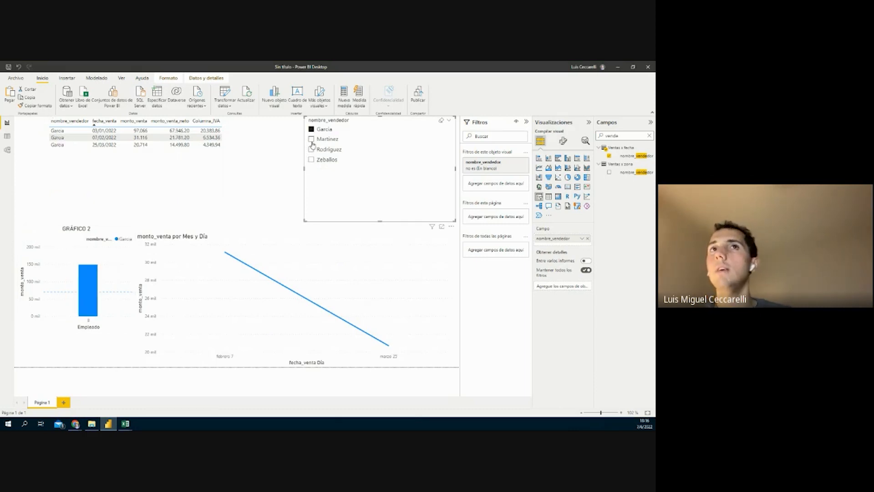
pyautogui.click(311, 139)
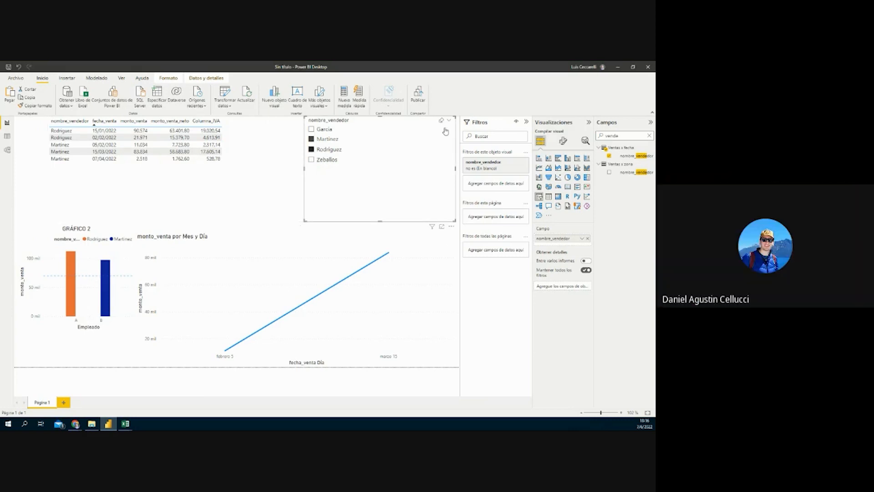
pyautogui.click(441, 121)
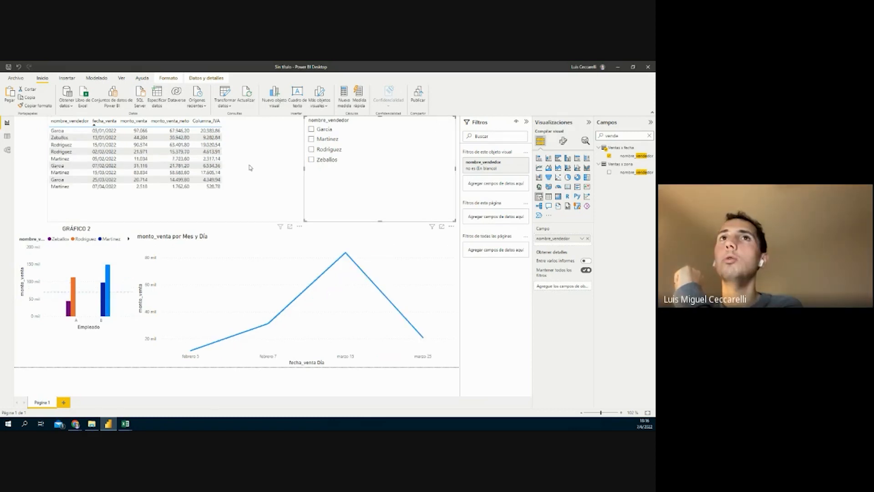
pyautogui.click(294, 234)
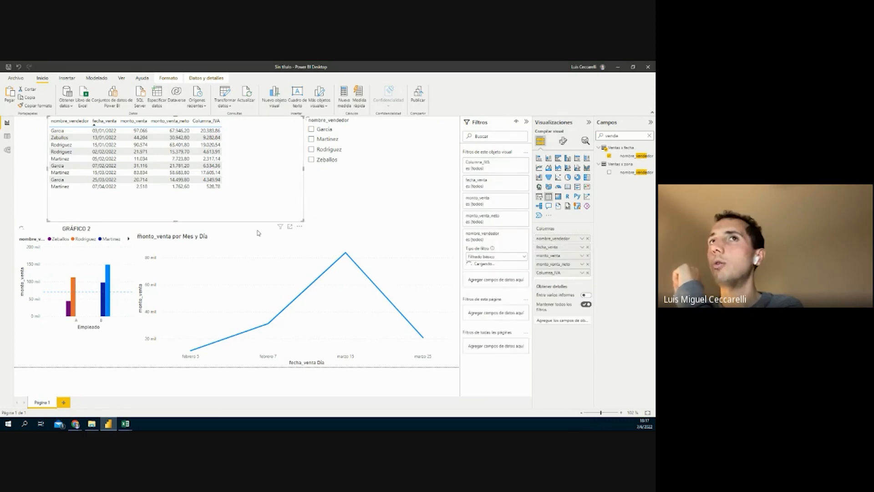
pyautogui.click(322, 228)
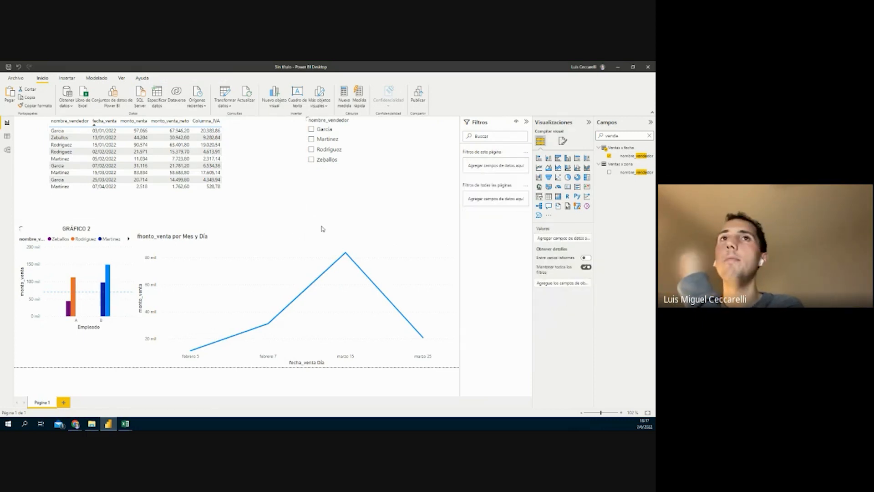
pyautogui.click(351, 188)
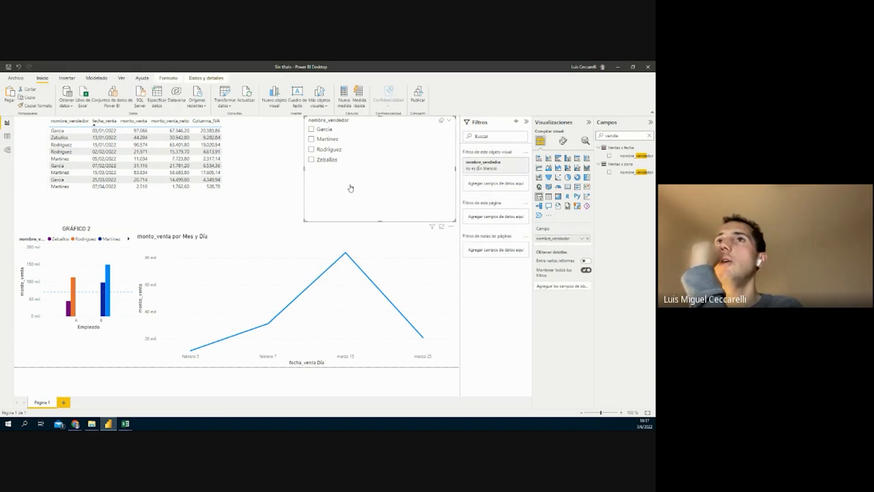
# Set the seller slicer's orientation to horizontal so sellers appear as tiles
pyautogui.click(564, 145)
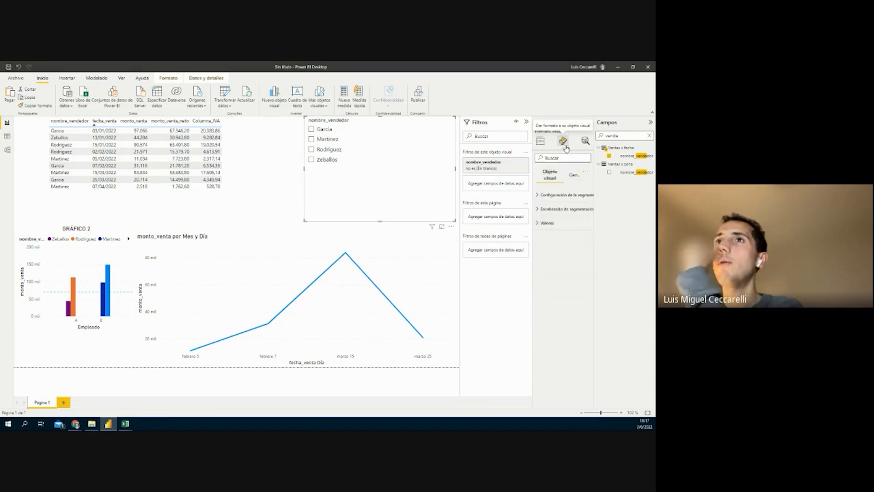
pyautogui.click(571, 195)
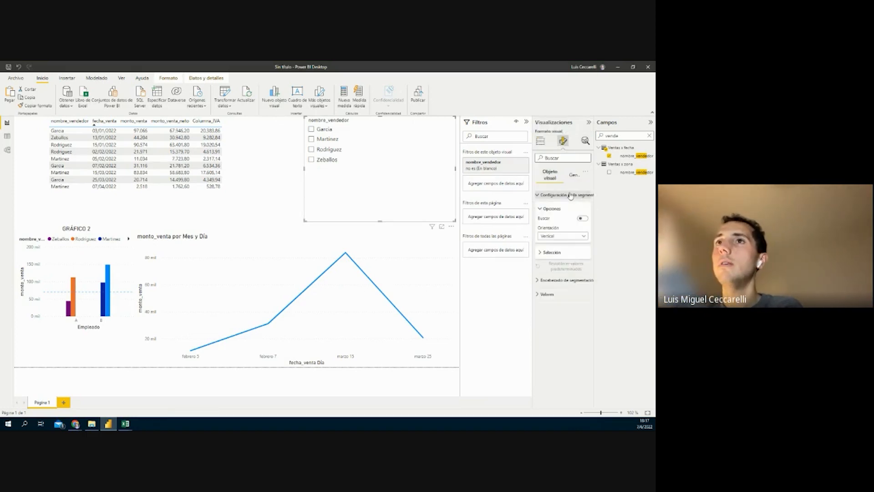
pyautogui.click(552, 238)
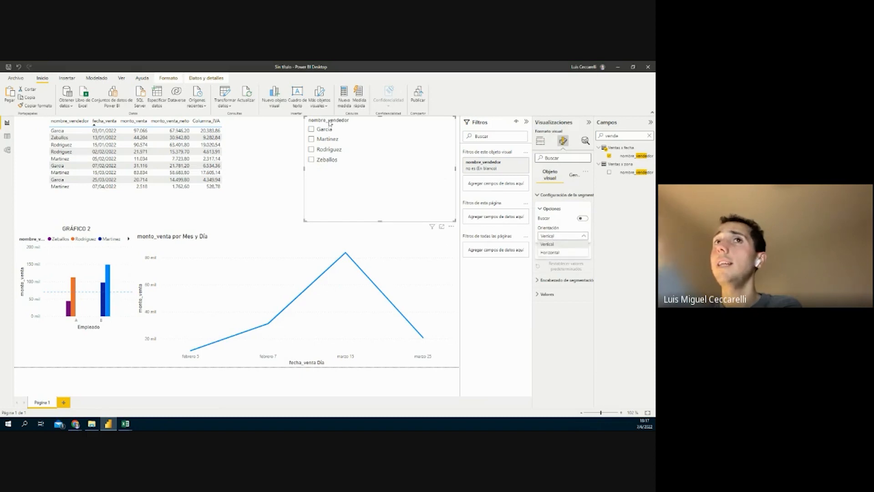
pyautogui.click(569, 253)
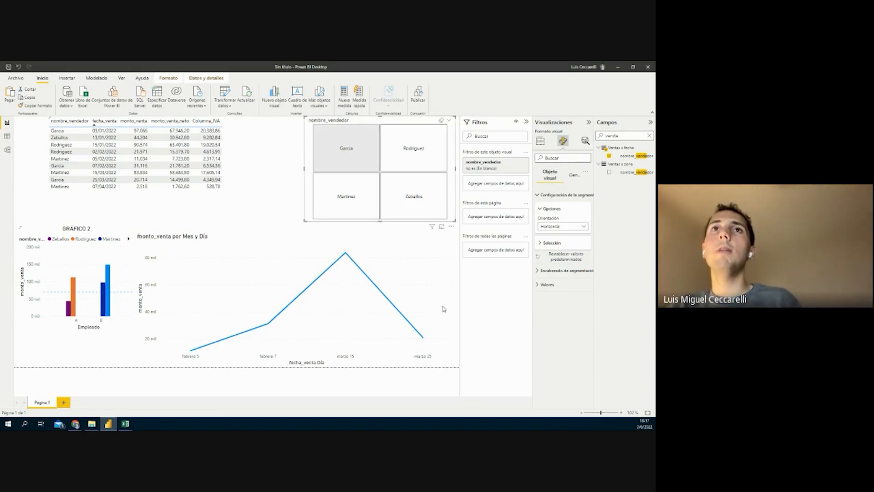
# Test the seller tiles with single and combined selections, then clear them
pyautogui.click(345, 149)
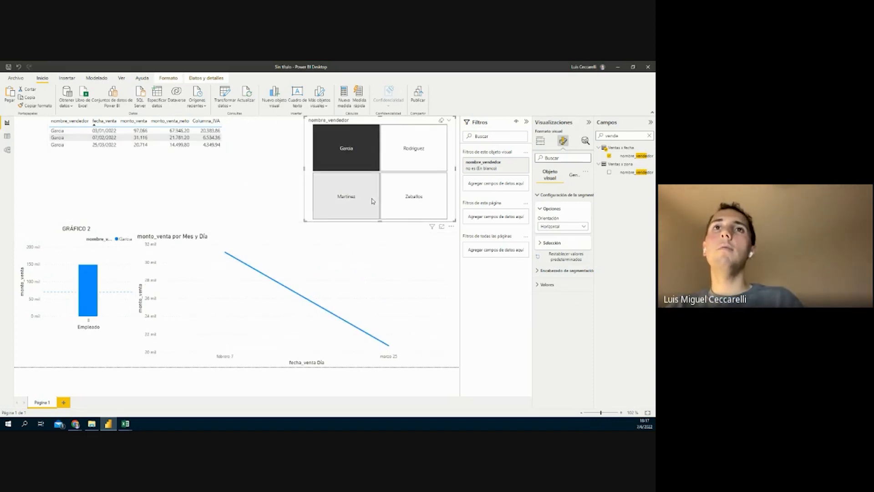
pyautogui.click(372, 201)
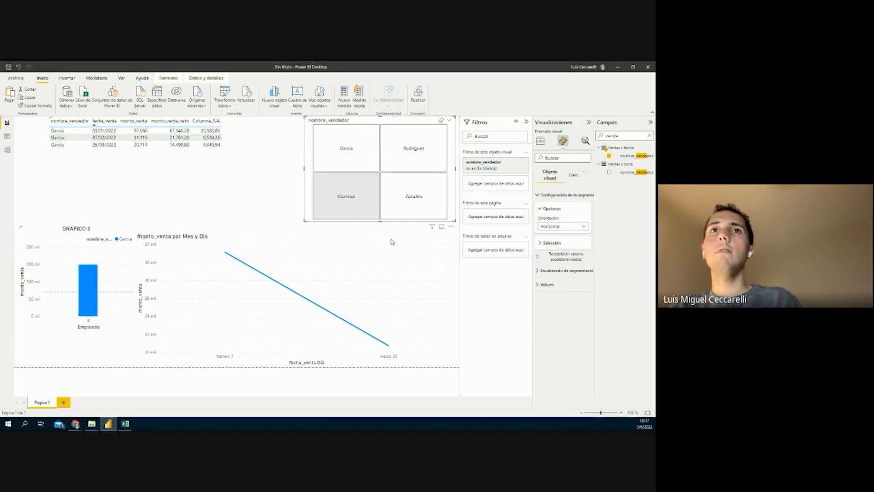
pyautogui.keyDown('ctrl'); pyautogui.click(365, 140); pyautogui.keyUp('ctrl')
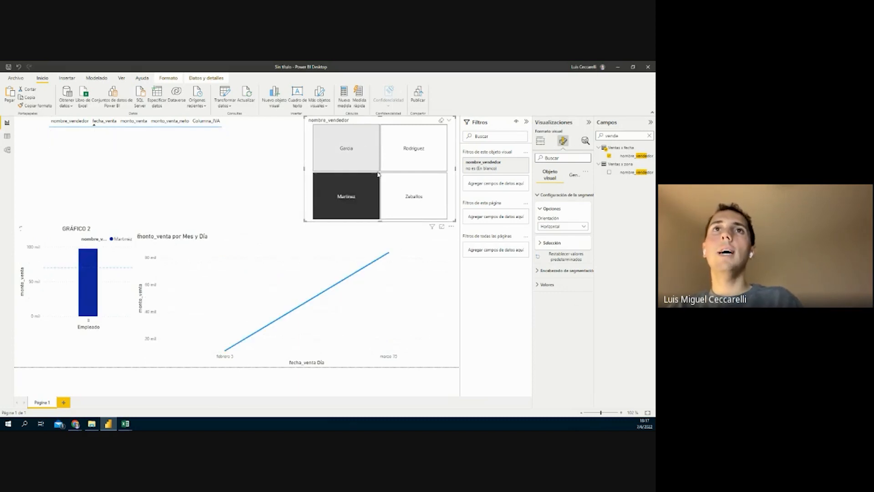
pyautogui.click(440, 121)
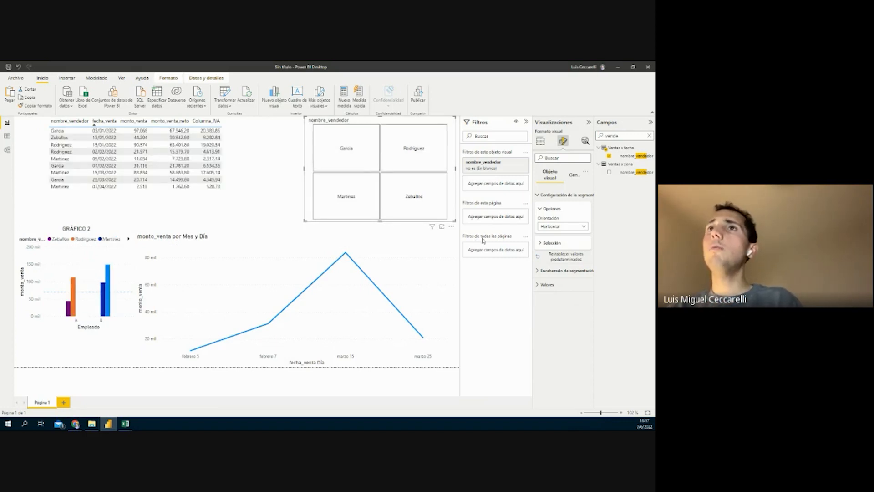
# Check the slicer's selection and Propiedades > Tamaño settings, then return to its field setup
pyautogui.click(572, 246)
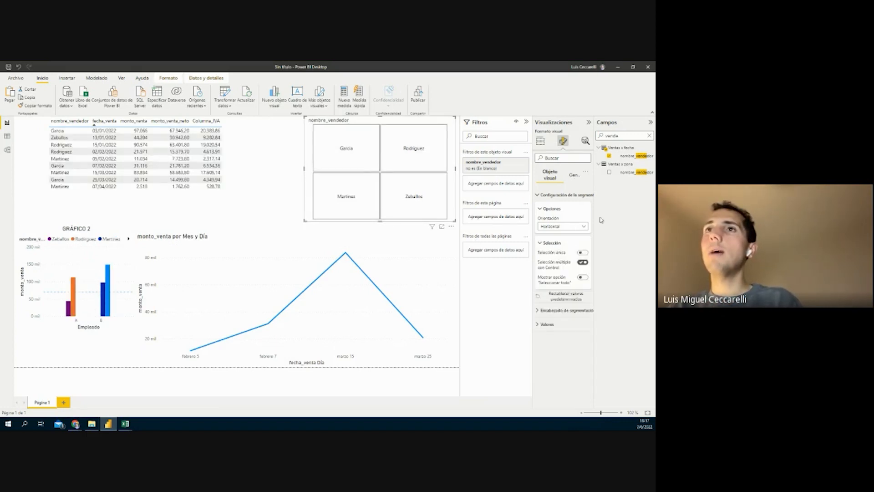
pyautogui.click(572, 183)
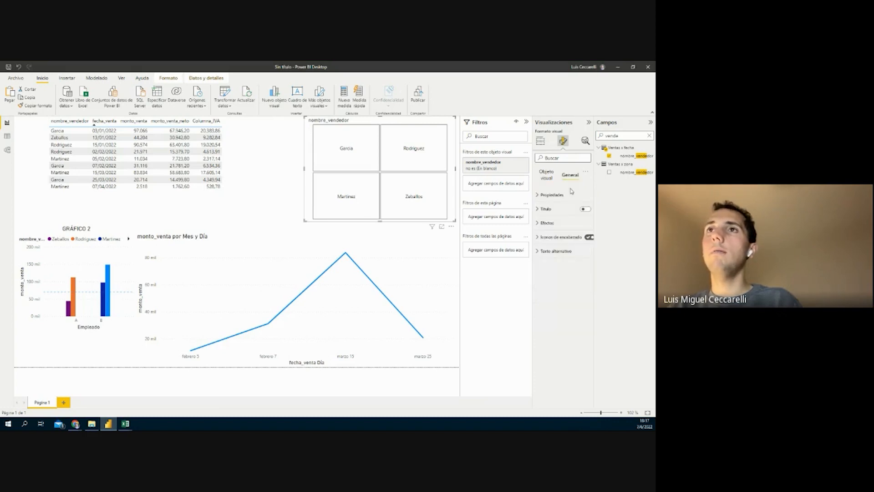
pyautogui.click(555, 196)
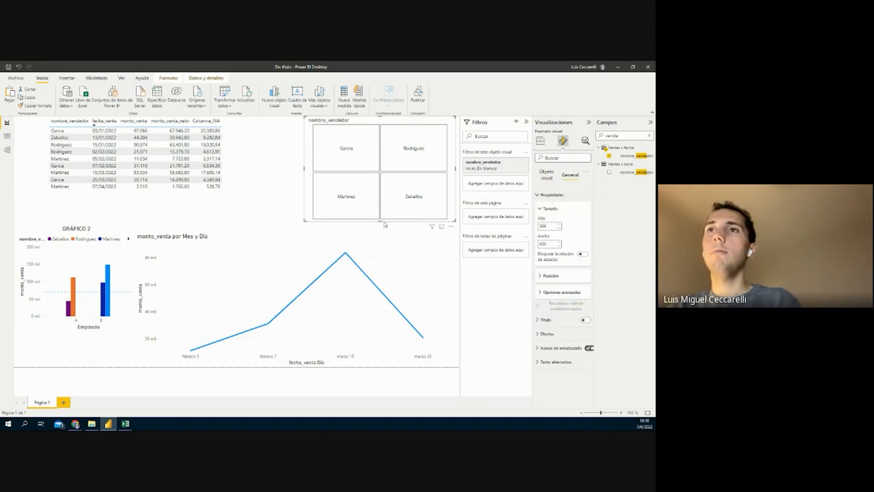
pyautogui.click(550, 177)
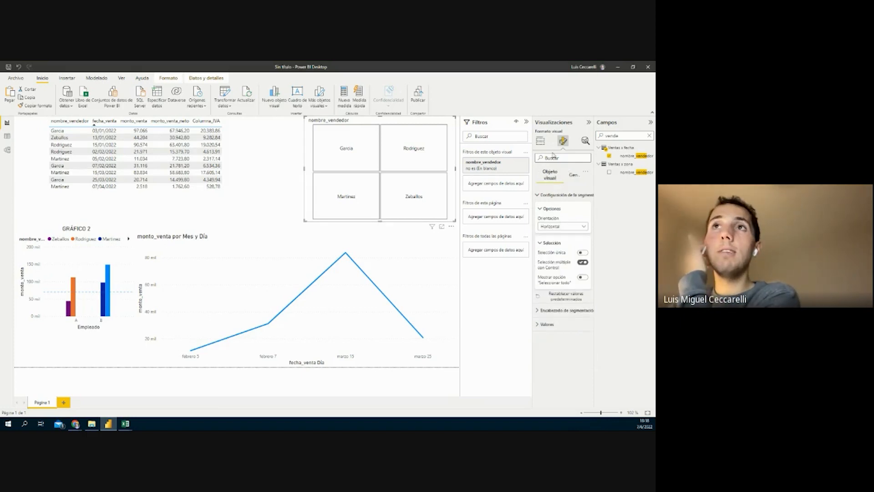
pyautogui.click(540, 141)
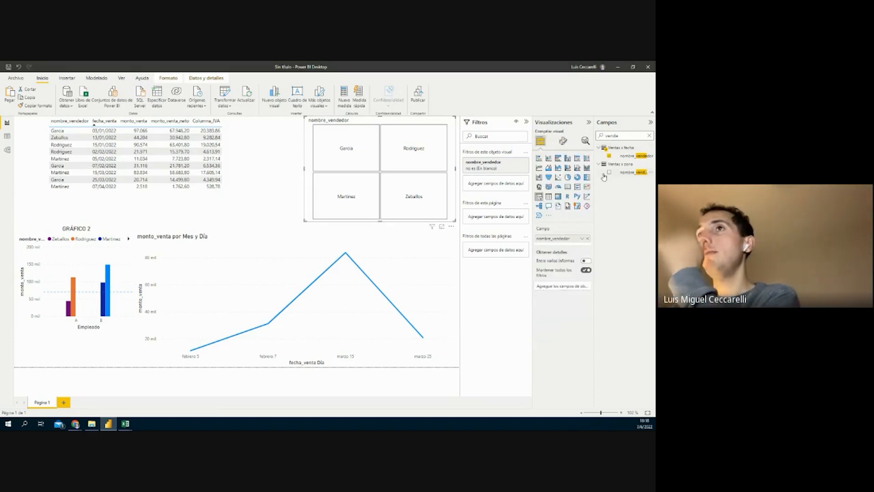
# Clear the 'vende' field search and put fecha_venta into the slicer's Campo well
pyautogui.moveTo(632, 136); pyautogui.dragTo(586, 141)
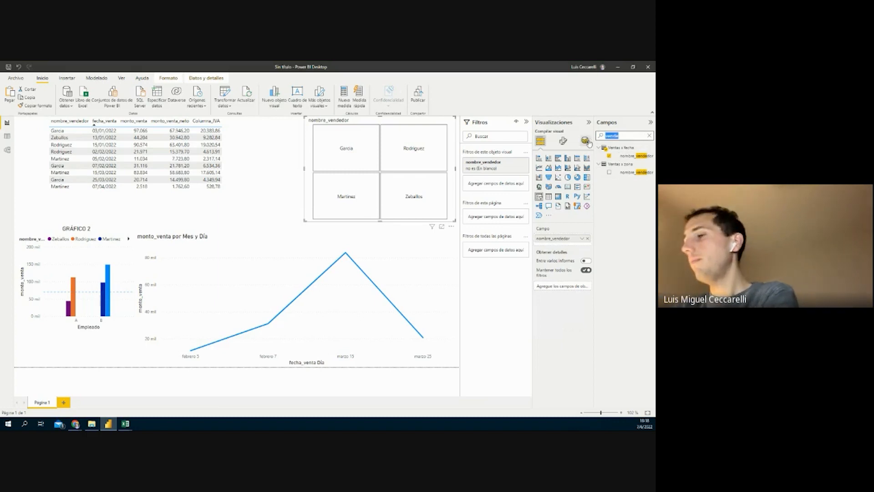
pyautogui.press('BackSpace')
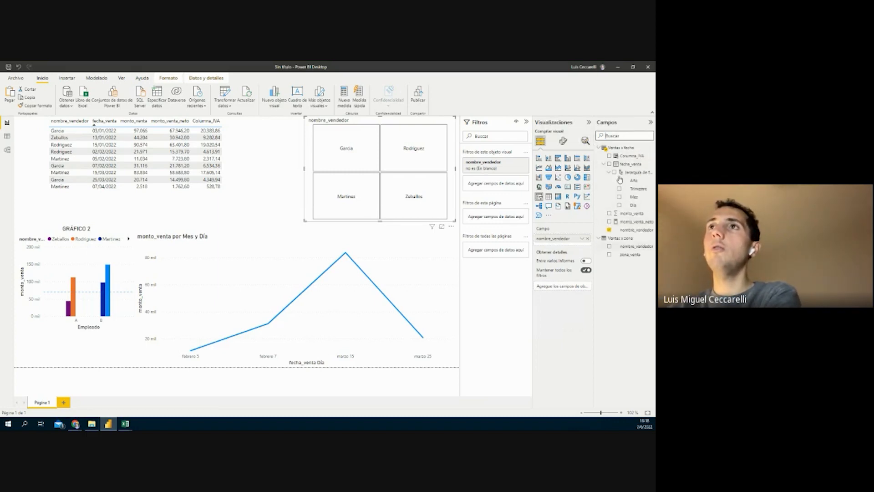
pyautogui.moveTo(621, 166); pyautogui.dragTo(557, 240)
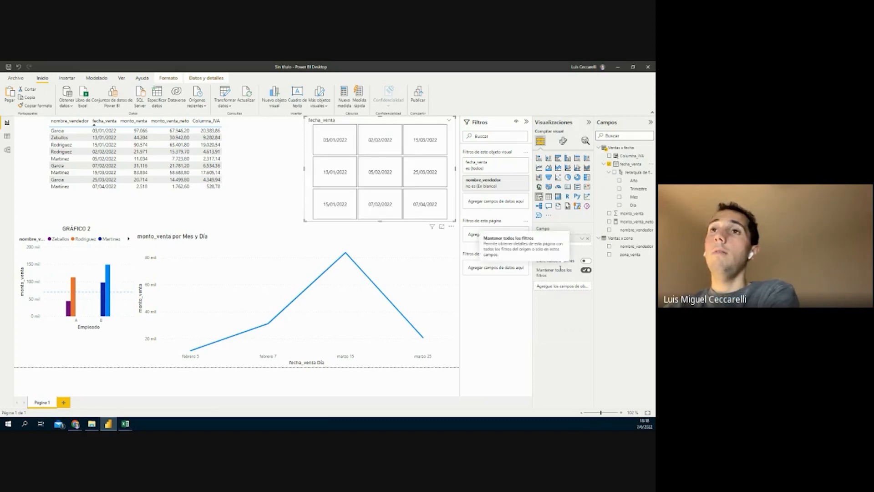
# Try vertical and horizontal orientation on the date slicer and expand its Valores formatting
pyautogui.click(563, 140)
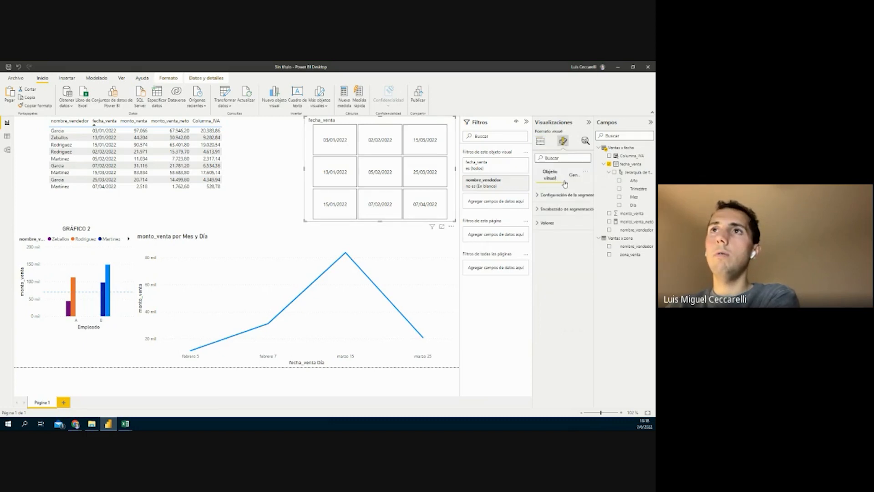
pyautogui.click(561, 195)
pyautogui.click(556, 227)
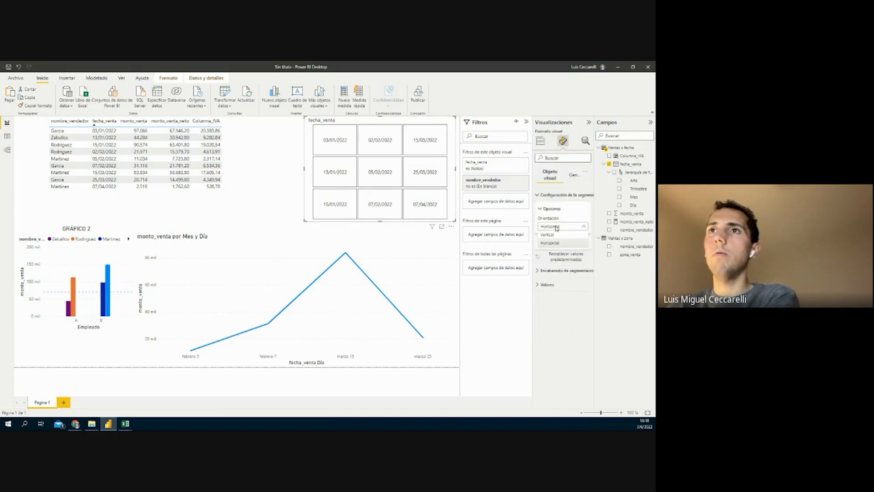
pyautogui.click(575, 275)
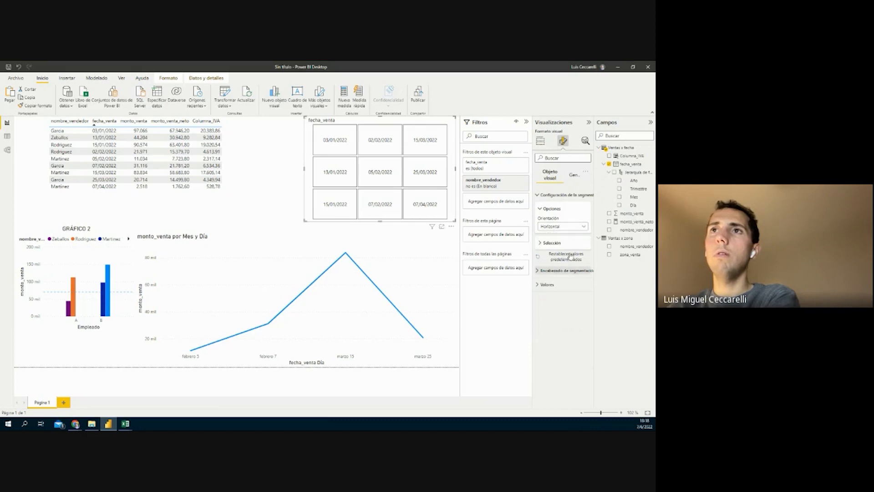
pyautogui.click(572, 227)
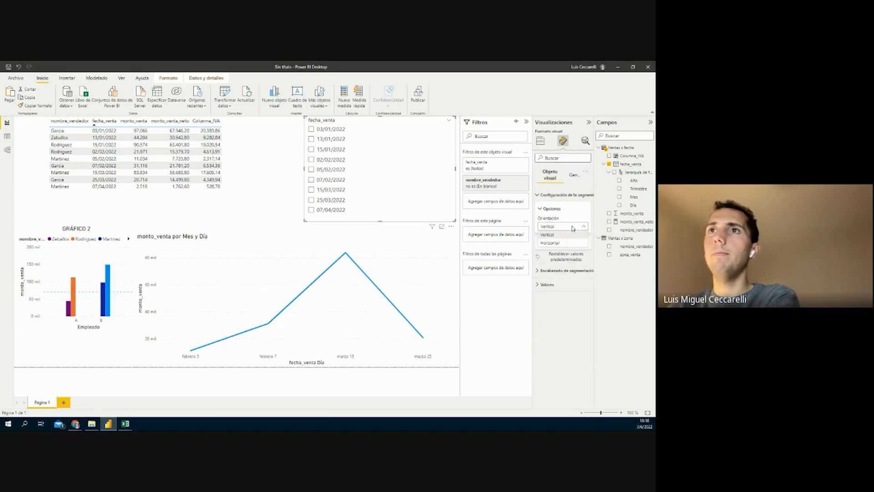
pyautogui.click(571, 274)
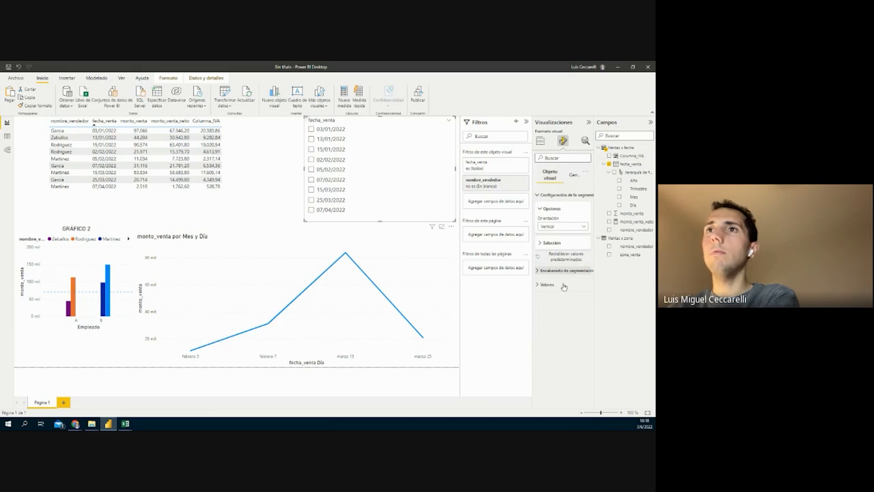
pyautogui.click(563, 286)
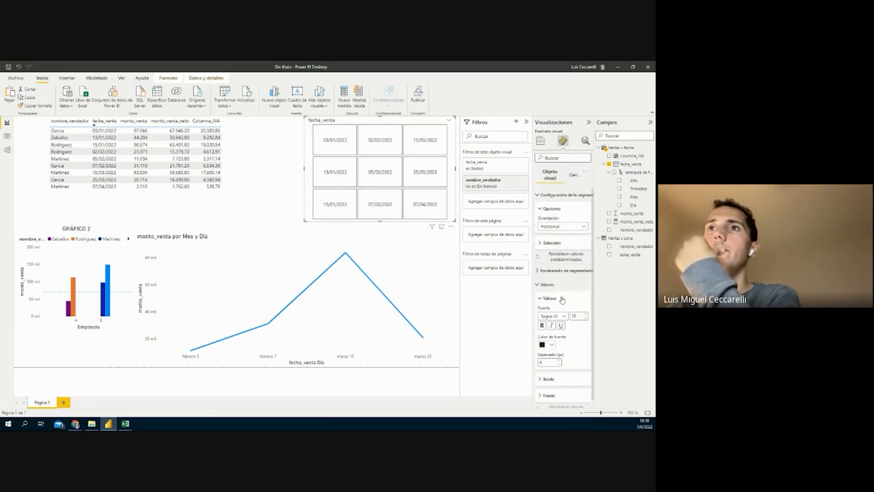
pyautogui.scroll(-1, 564, 298)
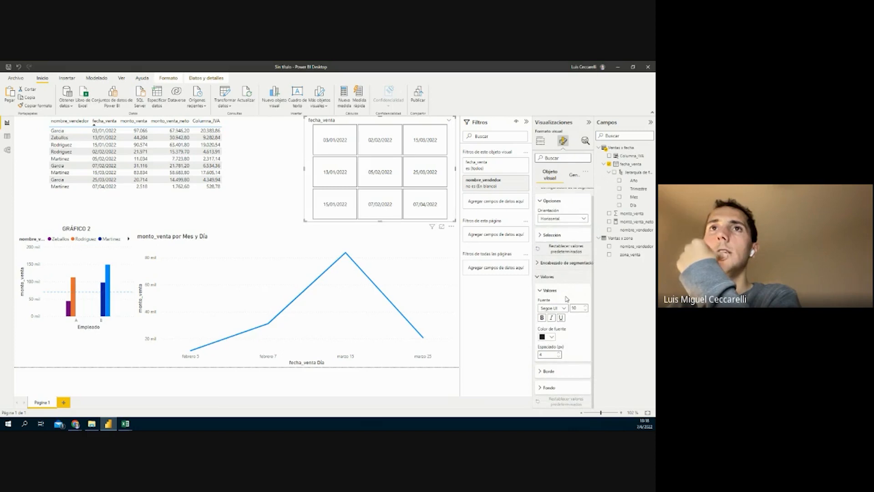
pyautogui.scroll(1, 566, 299)
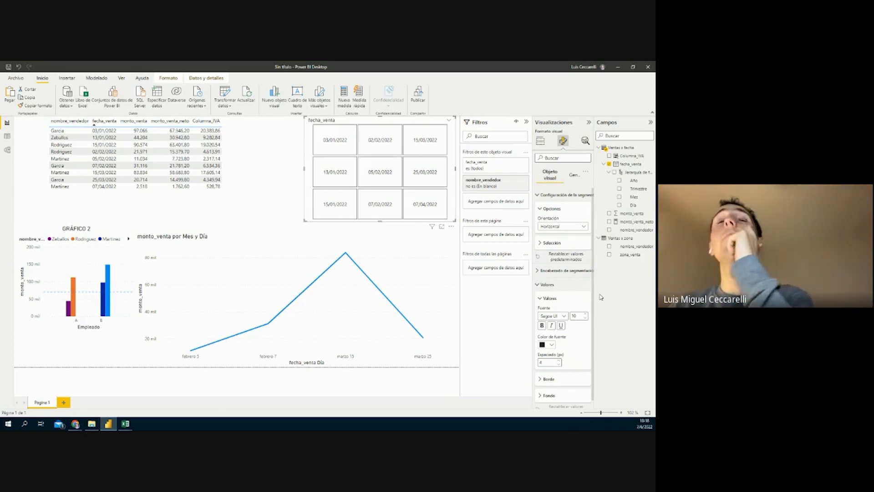
pyautogui.click(544, 144)
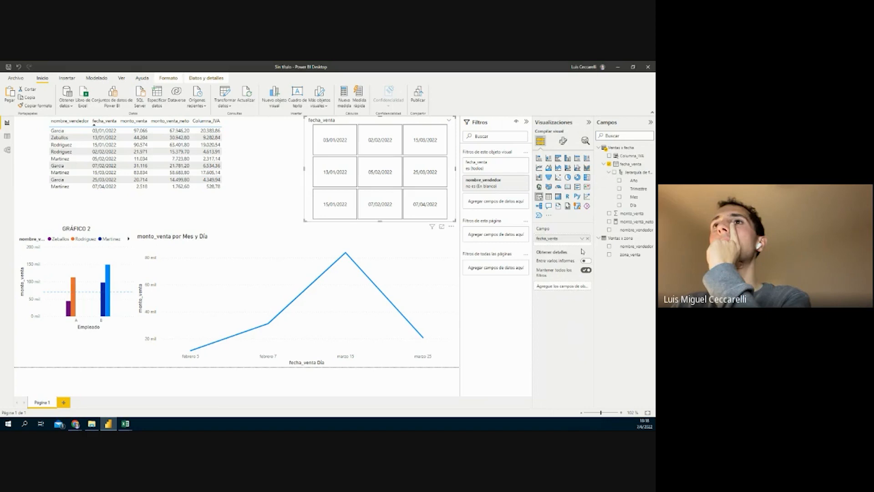
# Swap the slicer field for the fecha_venta hierarchy and review its Configuración and General format settings
pyautogui.click(582, 238)
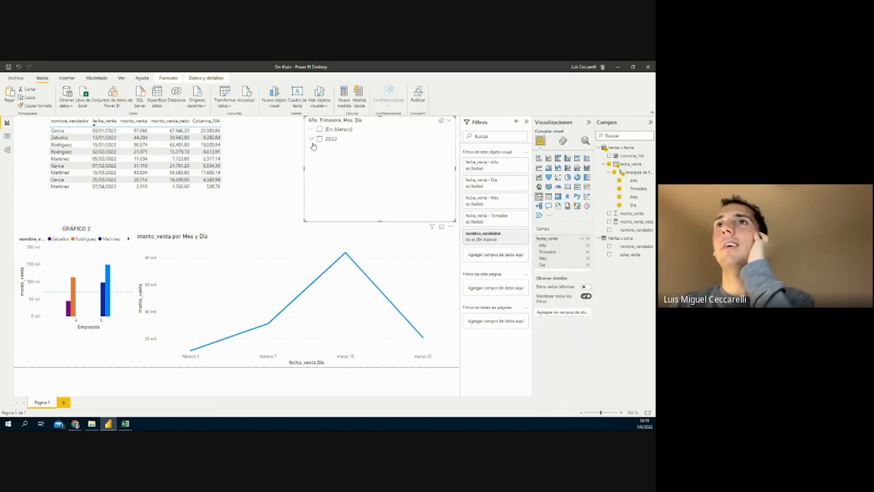
pyautogui.click(563, 142)
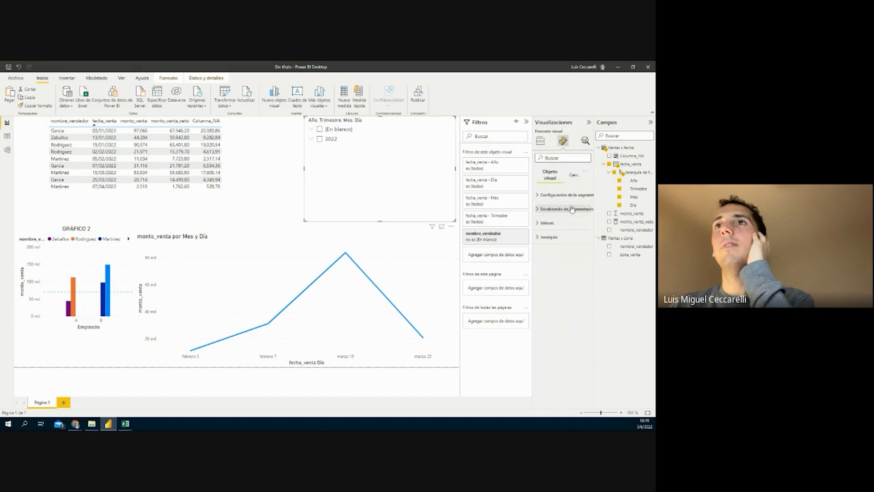
pyautogui.click(568, 195)
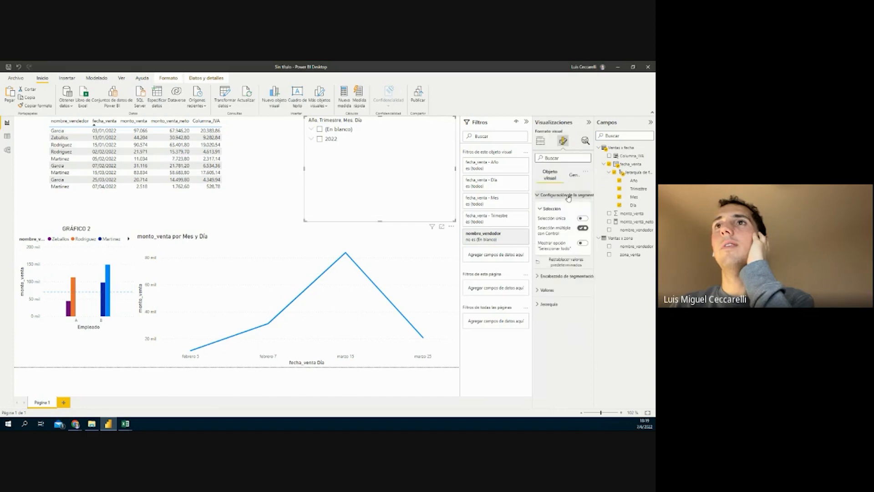
pyautogui.click(568, 196)
pyautogui.click(575, 176)
pyautogui.click(564, 195)
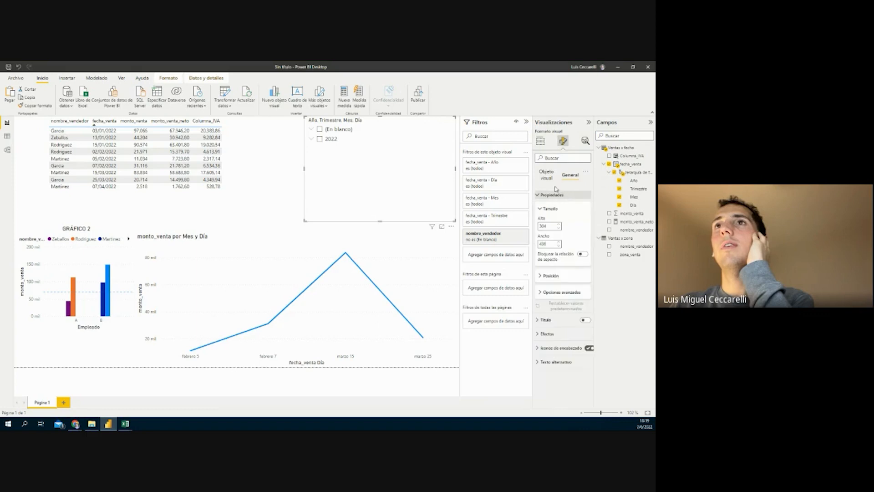
# Inspect the Encabezado de segmentación header options, then glance at the line chart's extra options
pyautogui.click(548, 178)
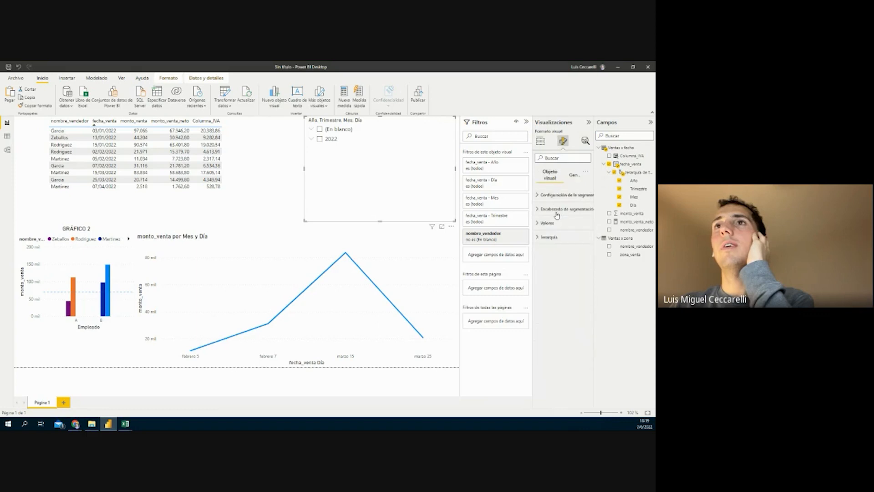
pyautogui.click(556, 213)
pyautogui.click(550, 196)
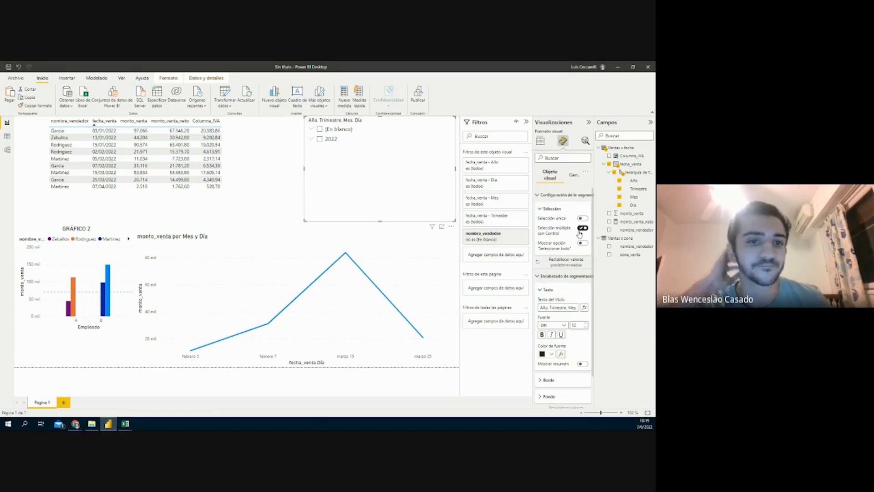
pyautogui.click(544, 195)
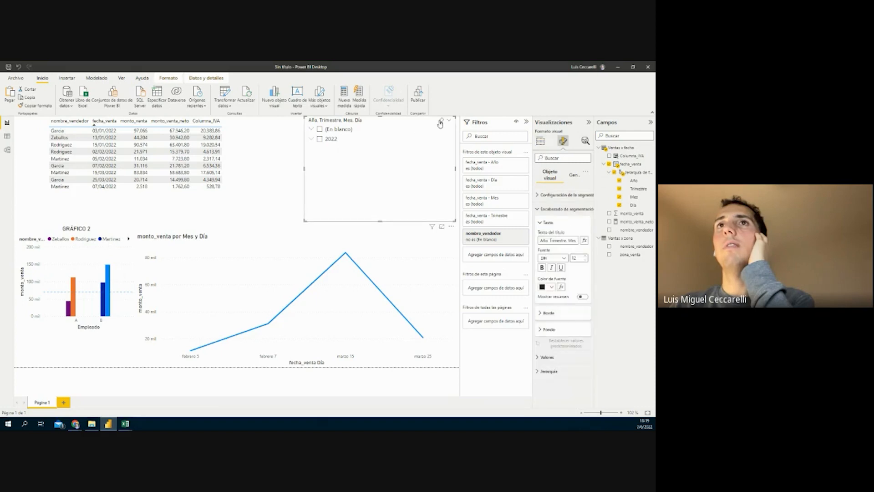
pyautogui.click(451, 227)
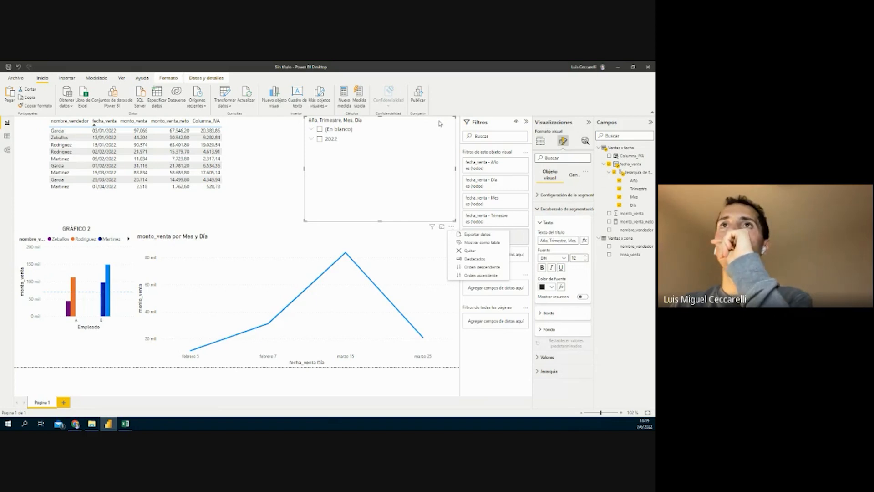
pyautogui.click(451, 228)
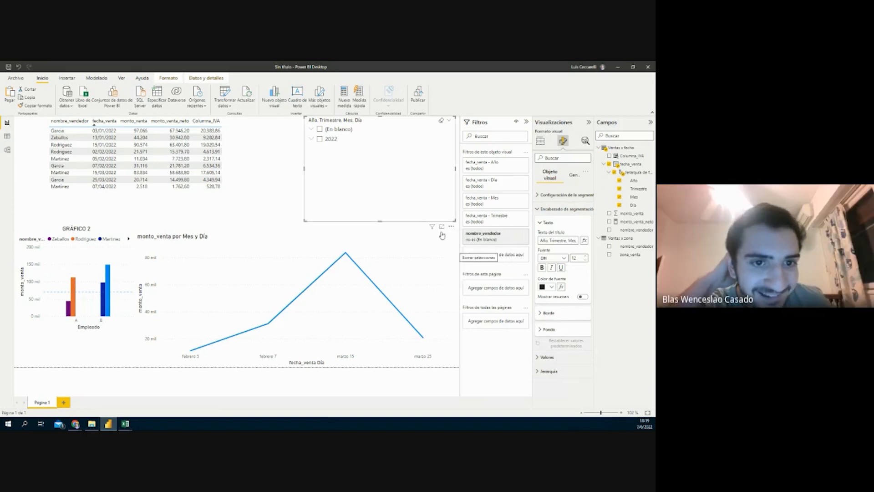
# Change the date slicer's style to Menú desplegable
pyautogui.click(448, 120)
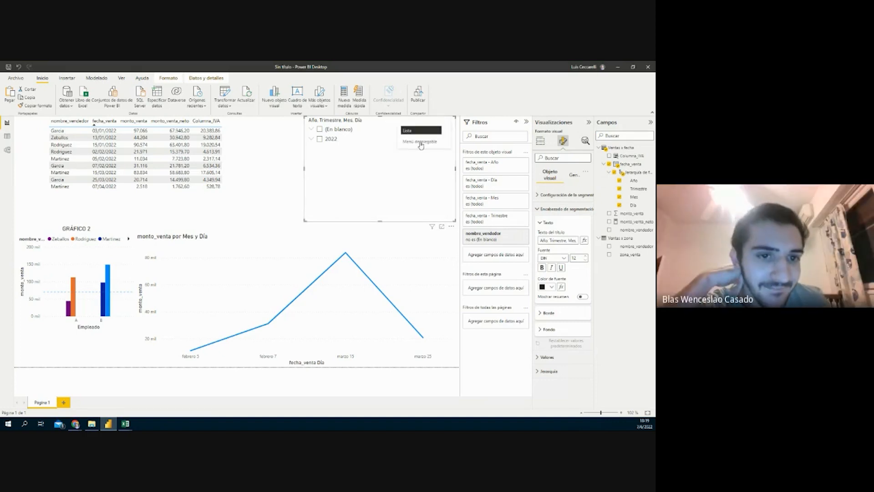
pyautogui.click(420, 143)
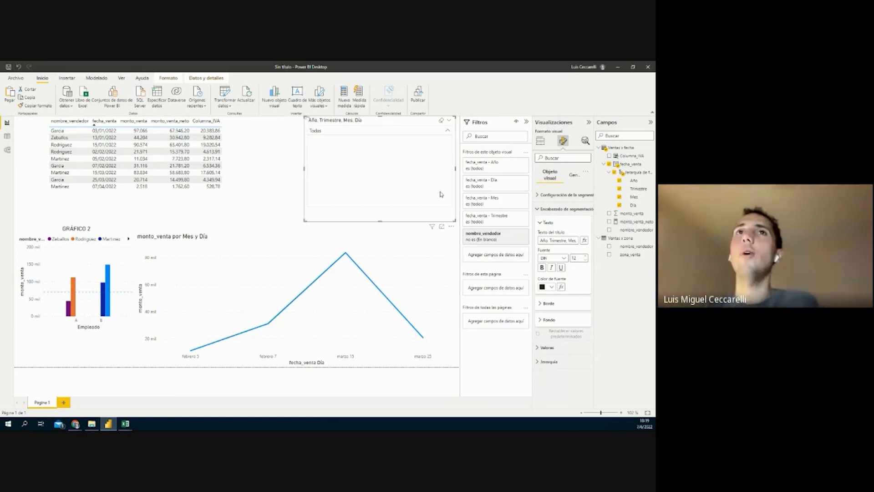
pyautogui.click(448, 123)
pyautogui.click(451, 227)
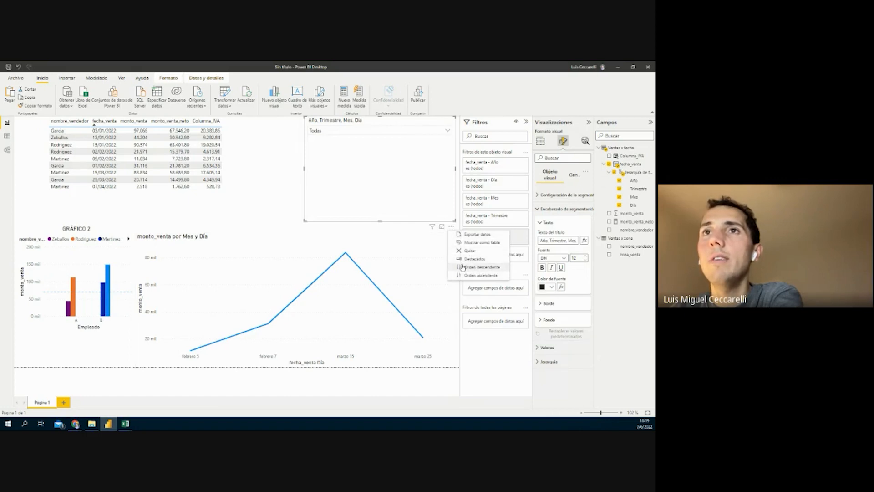
# Filter the dropdown slicer to 2022, then check Data view and return to Report view
pyautogui.click(315, 133)
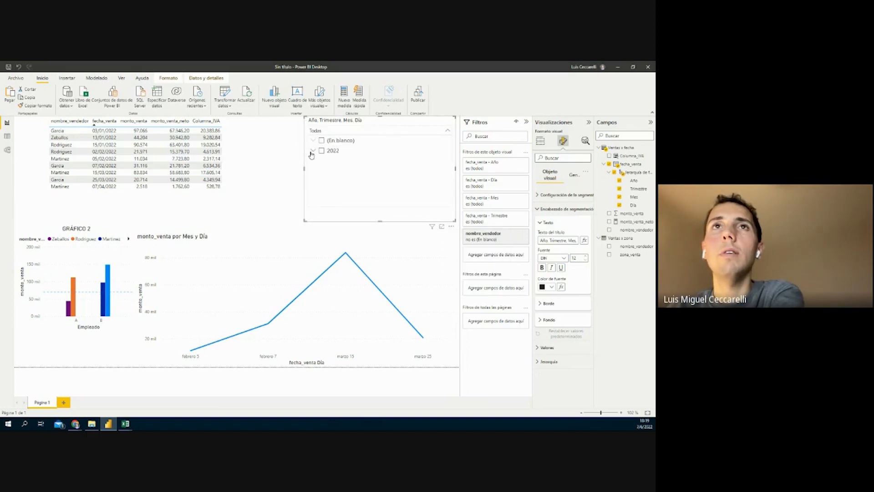
pyautogui.click(314, 152)
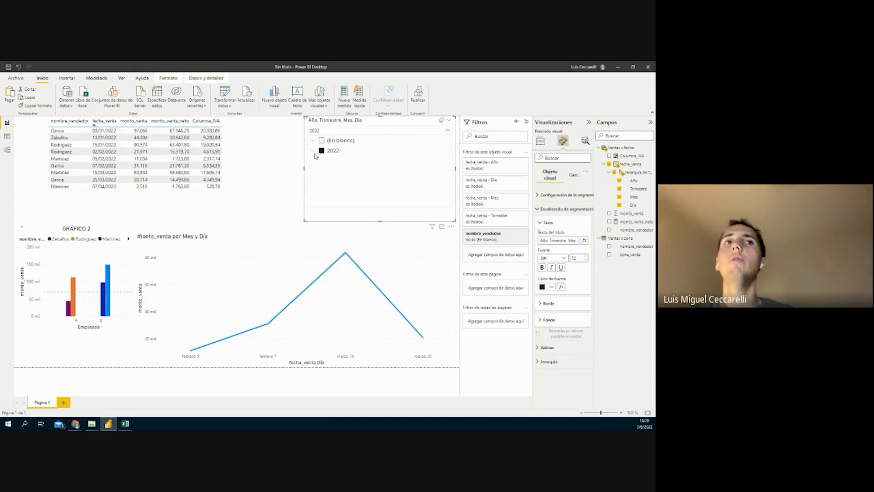
pyautogui.click(7, 139)
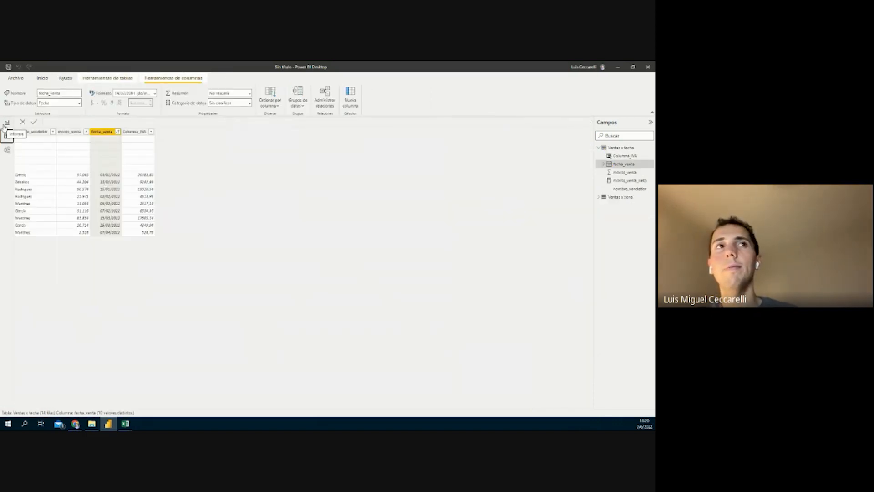
pyautogui.click(7, 123)
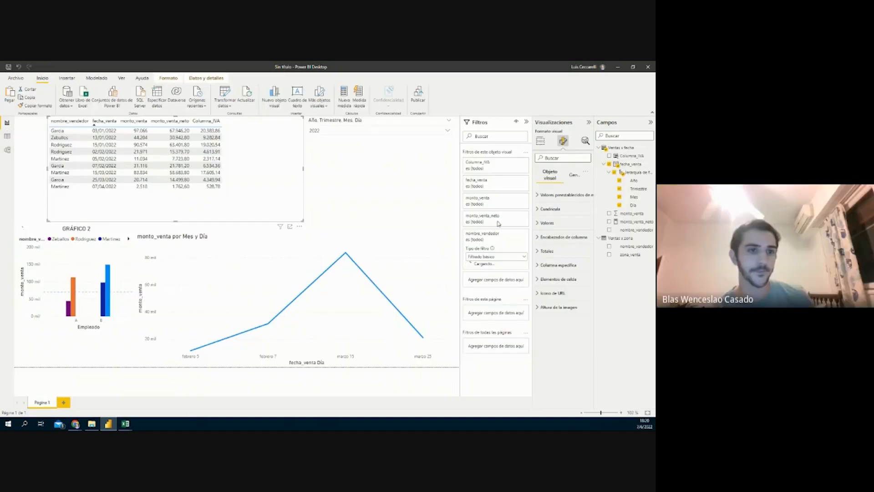